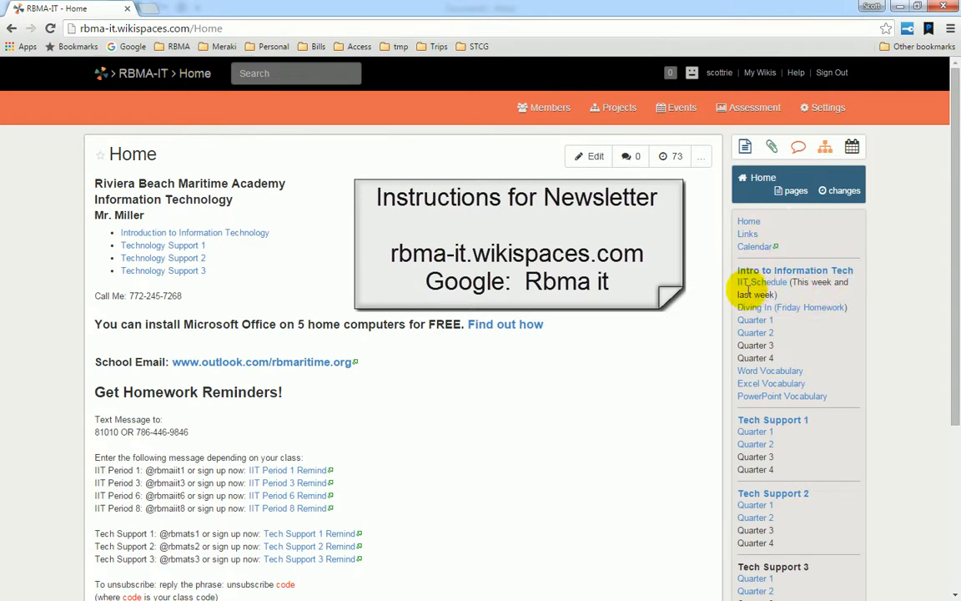
Step: Open the Newsletter assignment page on the wiki and review its criteria and the suggested order for completing it
click(757, 308)
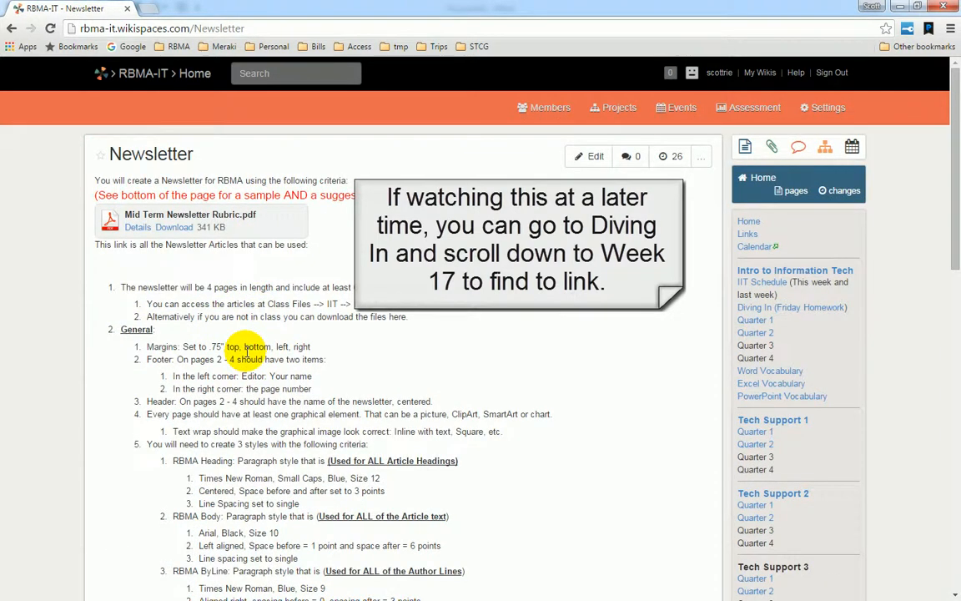
scroll(246, 350, down, 1)
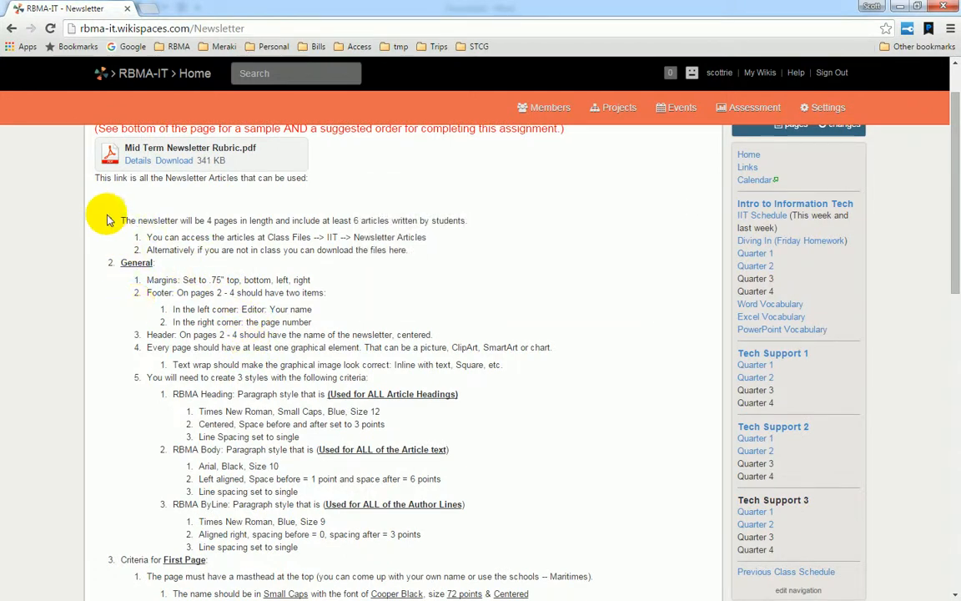
scroll(119, 337, down, 2)
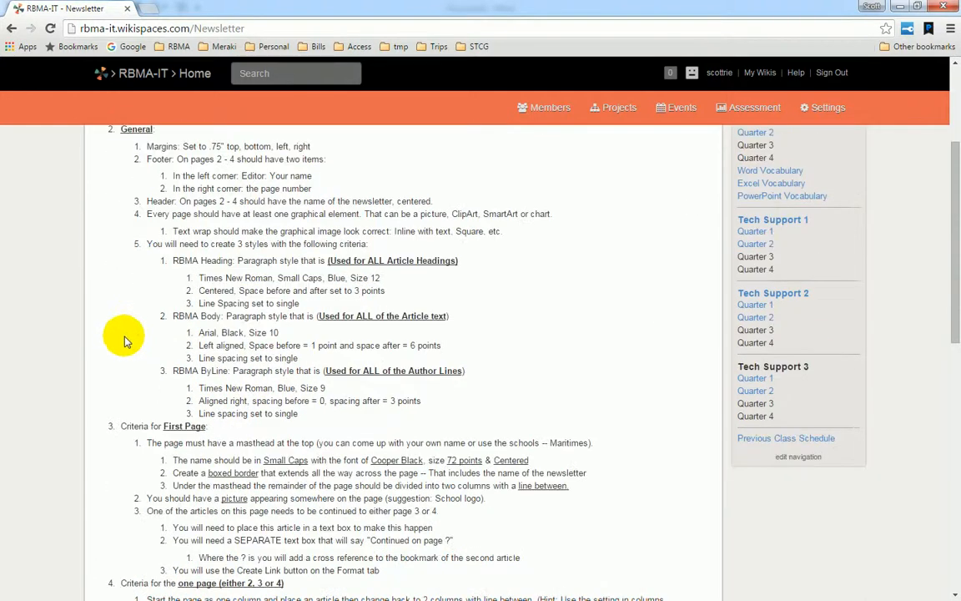
scroll(123, 333, down, 2)
scroll(134, 338, up, 3)
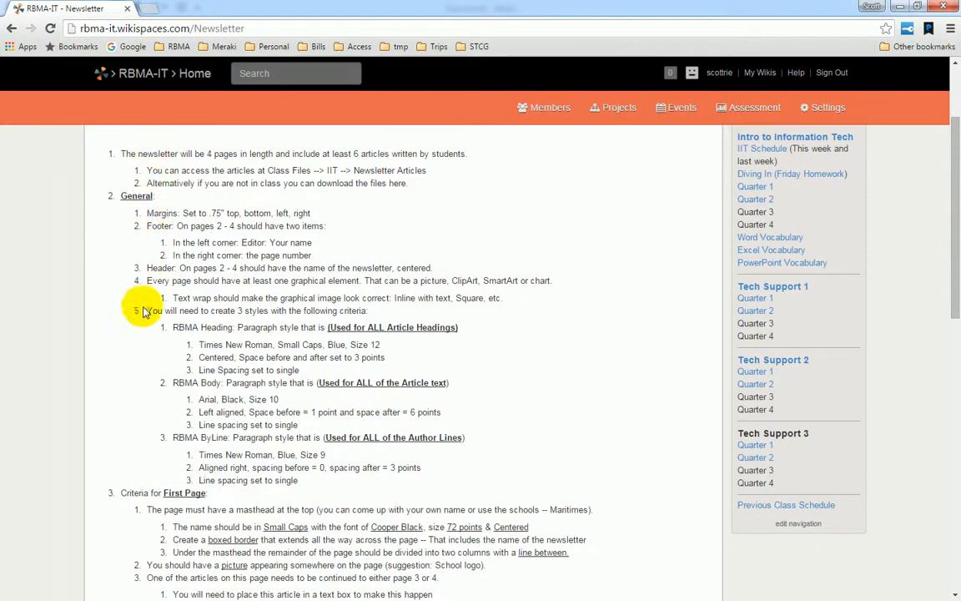
scroll(149, 385, down, 7)
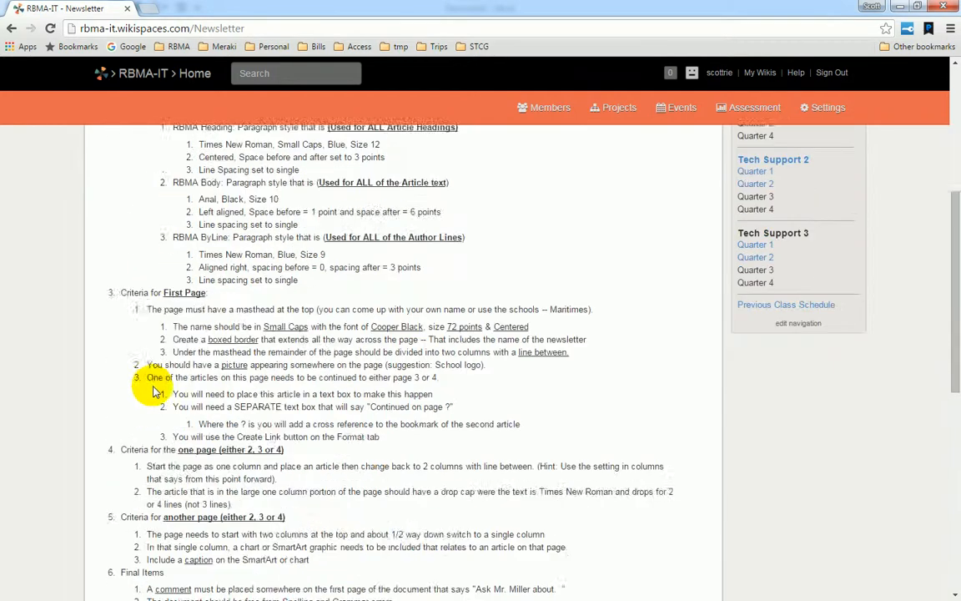
scroll(155, 386, down, 1)
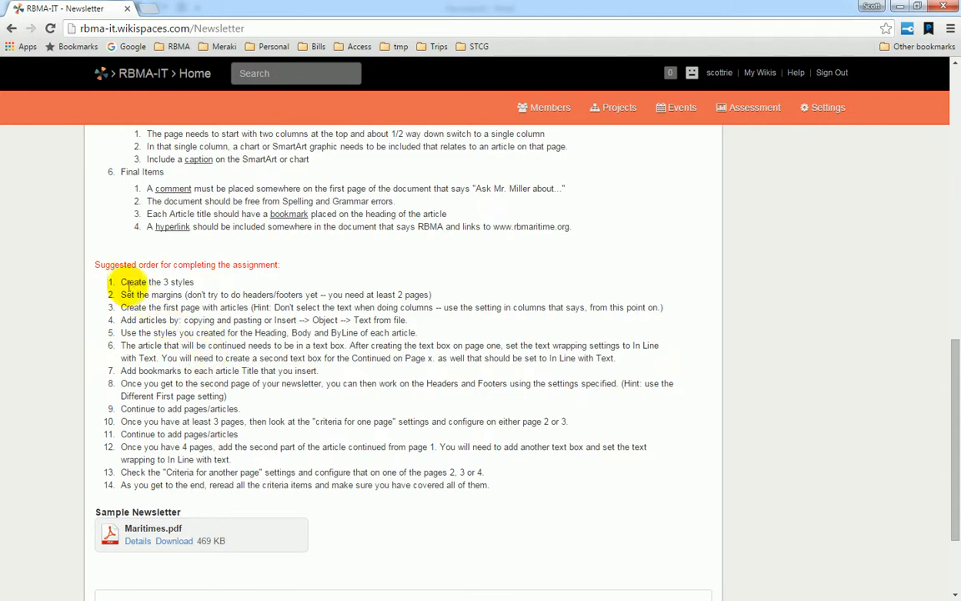
double_click(132, 282)
drag(161, 282, 172, 282)
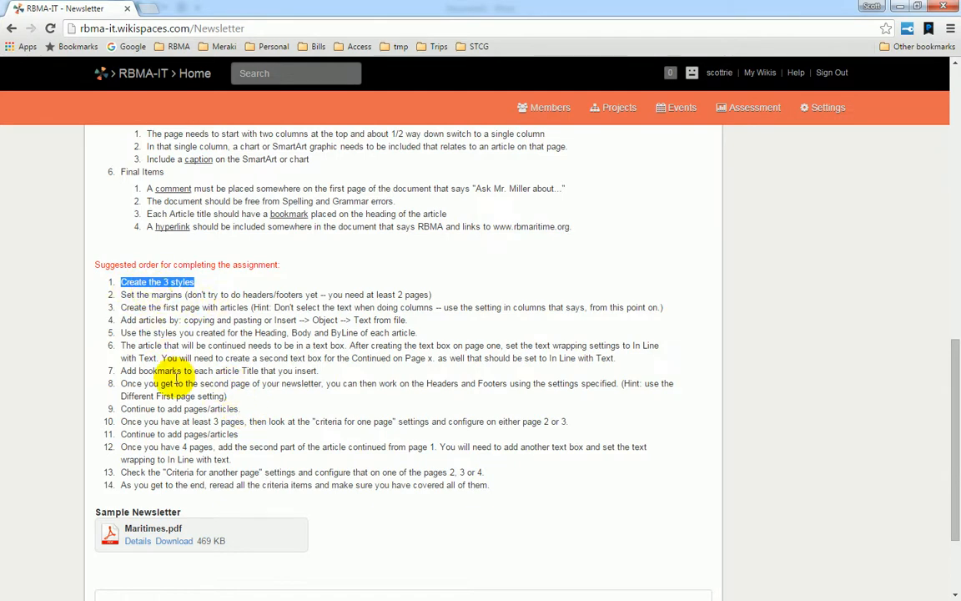
Step: Examine the assignment's criteria for the RBMA Heading, RBMA Body and RBMA ByLine paragraph styles
scroll(167, 350, up, 3)
scroll(183, 383, up, 5)
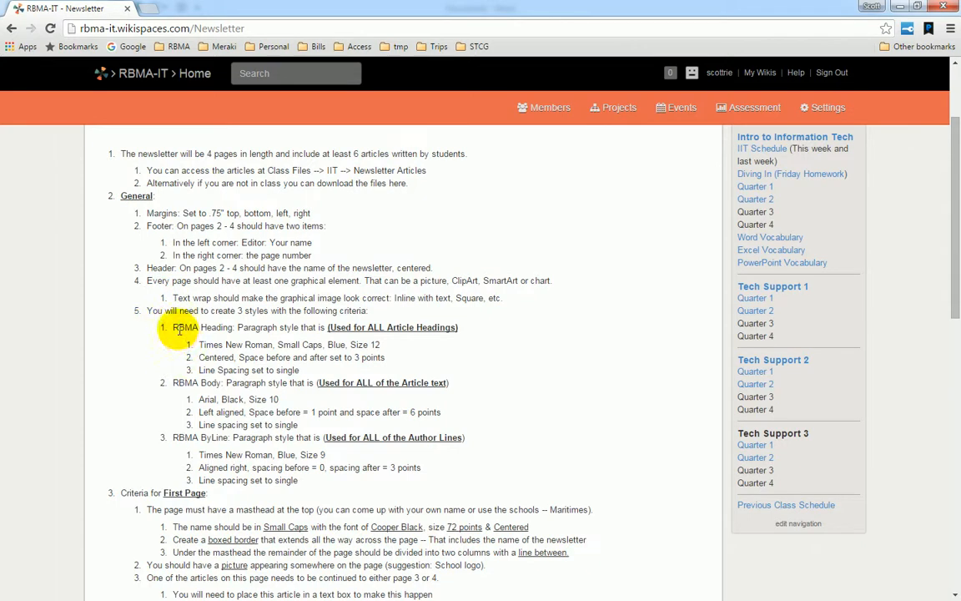
drag(174, 327, 457, 327)
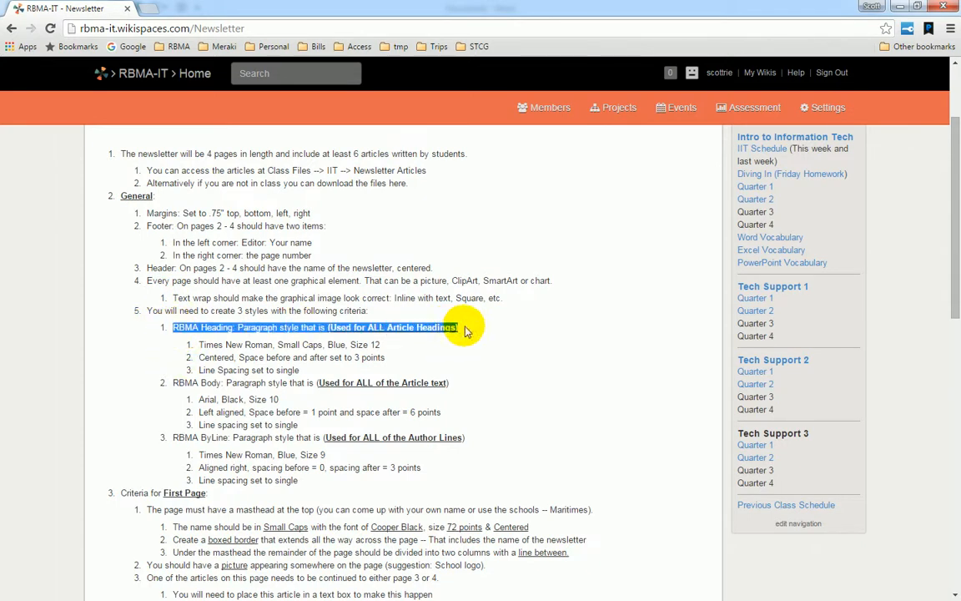
drag(174, 382, 467, 397)
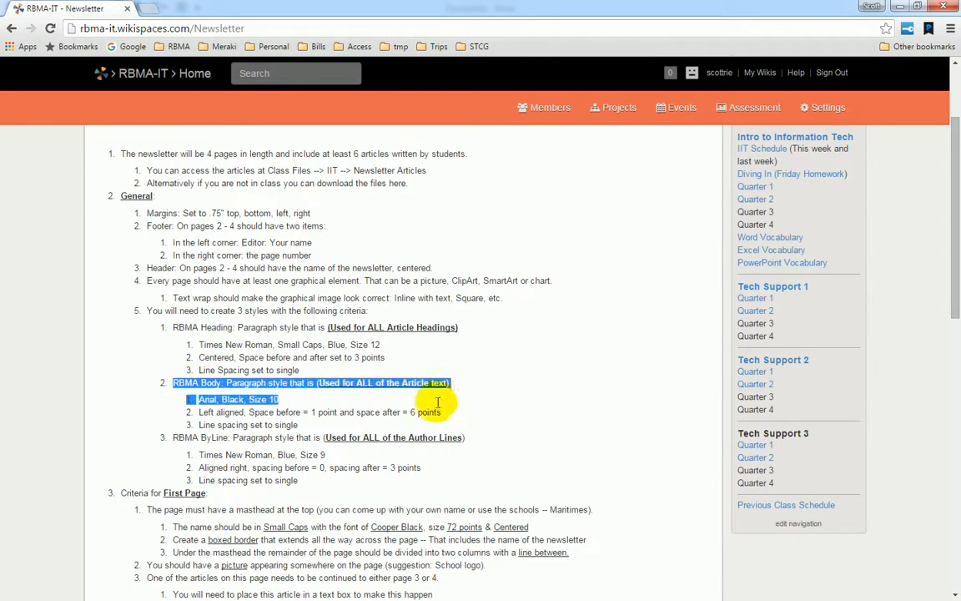
click(193, 412)
drag(172, 436, 489, 441)
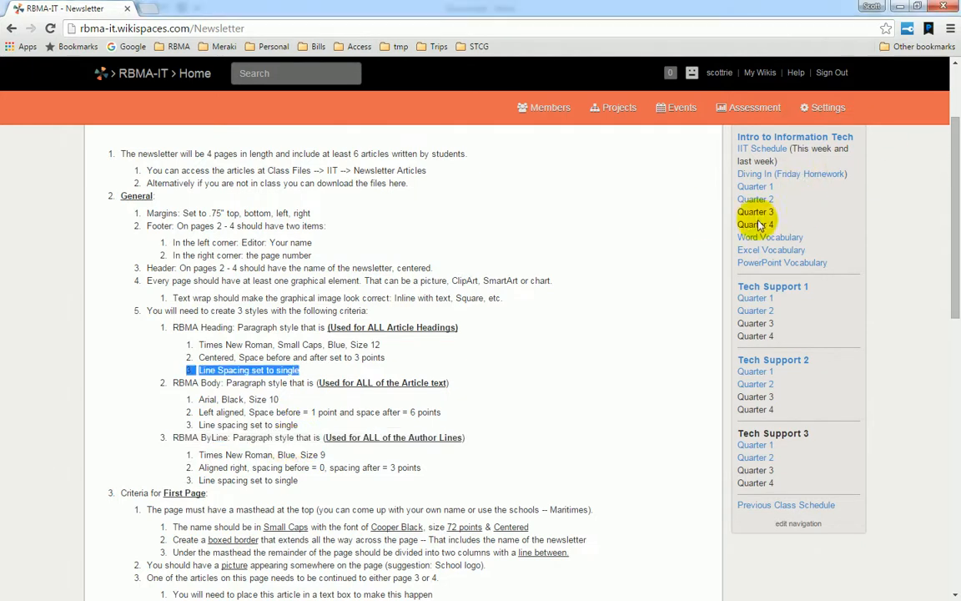
scroll(643, 266, down, 5)
scroll(660, 284, down, 3)
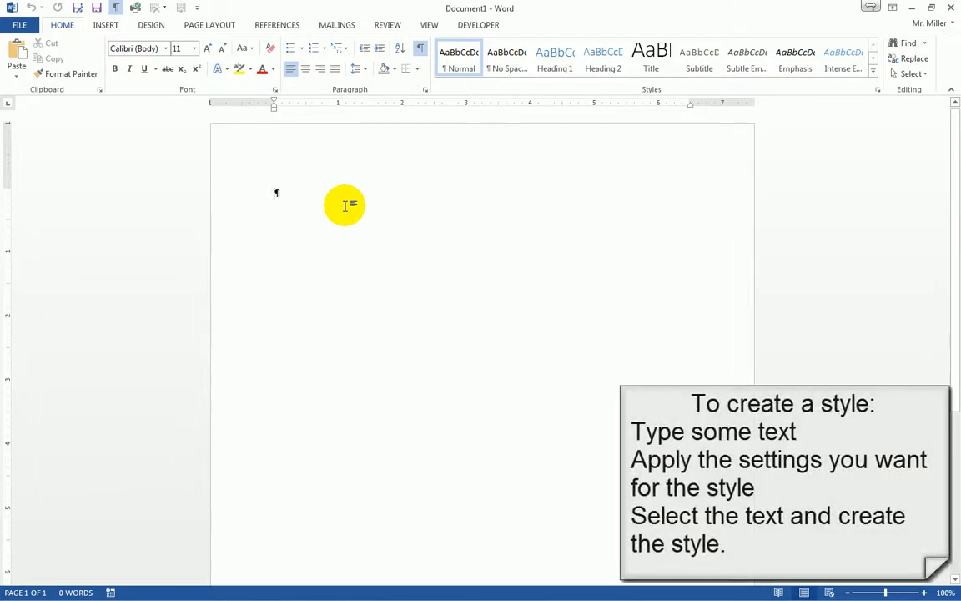
Step: In a blank Word document, enter three separate lines: "My RBMA Heading", "My RBMA by line" and "My RBMA Body Text"
text(R)
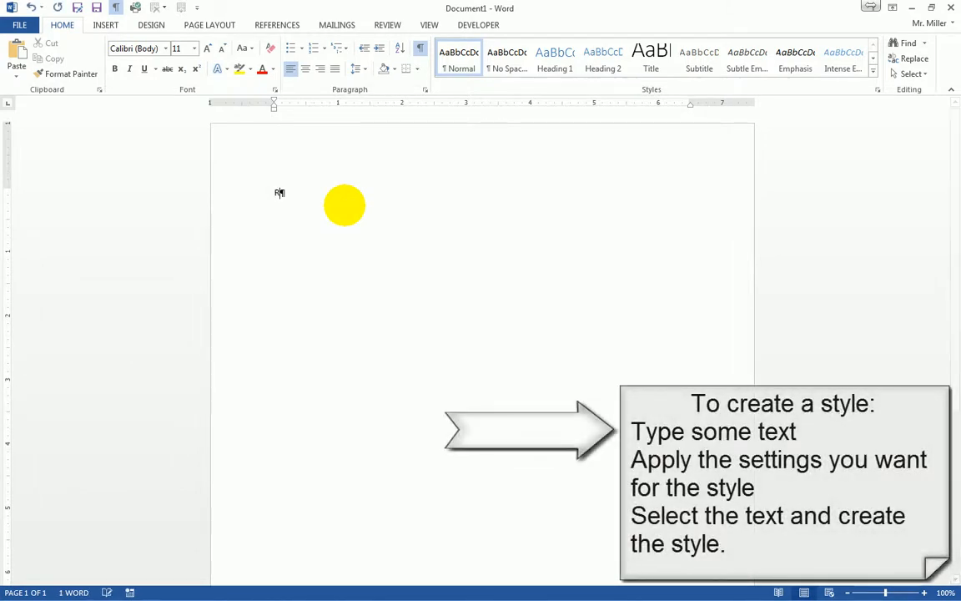
key(BackSpace)
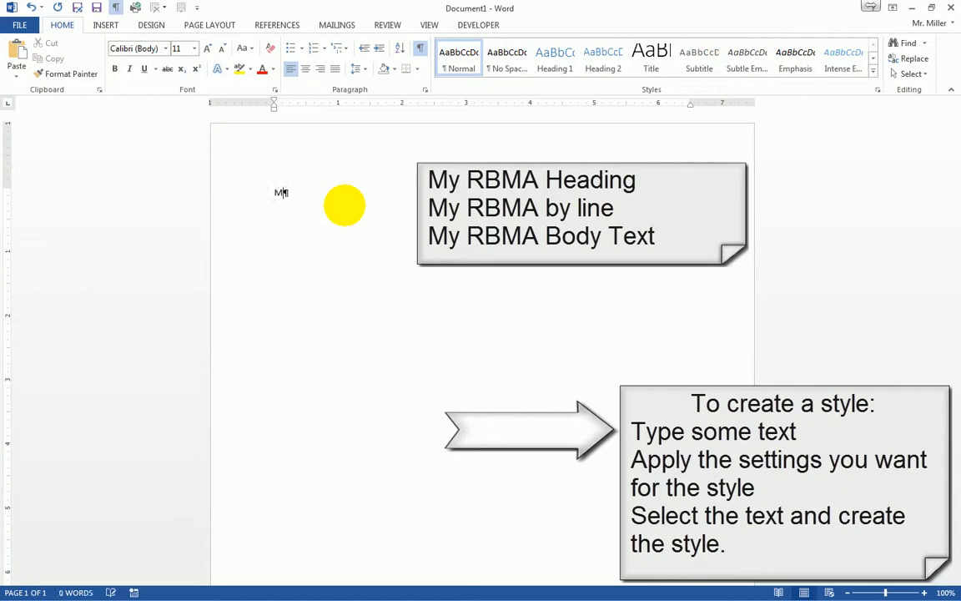
text(My RBMA Heading)
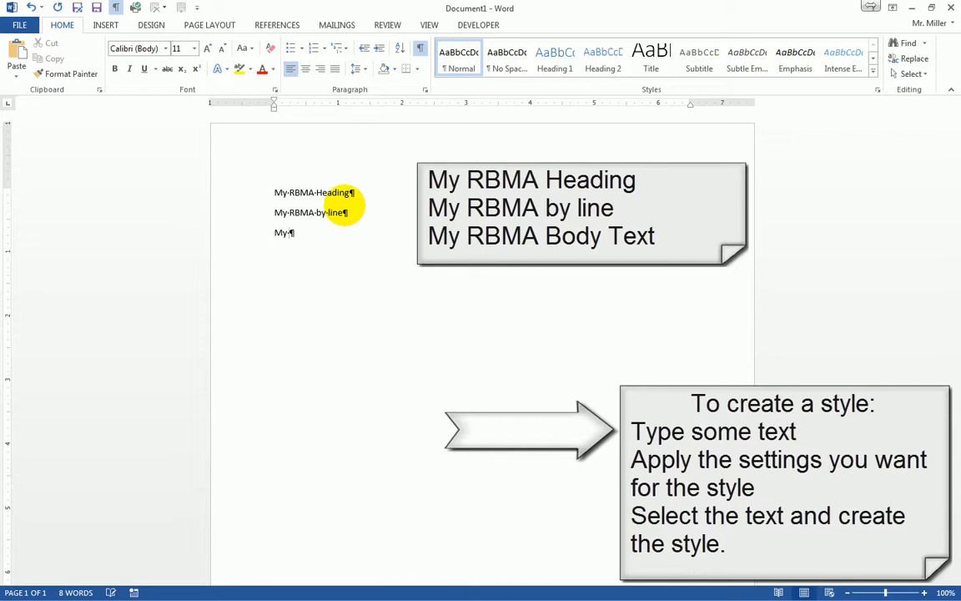
text(Body Text)
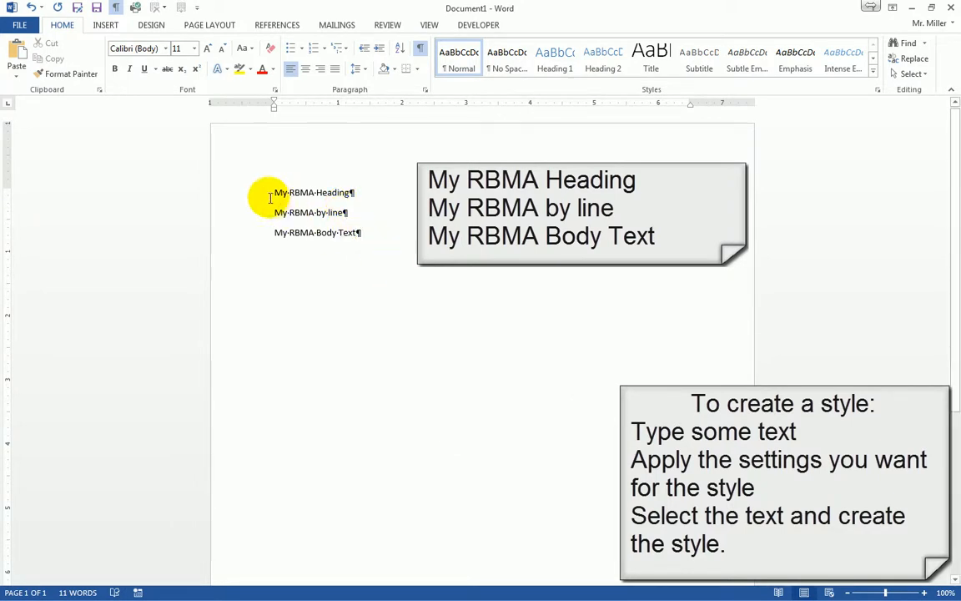
Step: Format the "My RBMA Heading" line in Times New Roman, size 16, with red font color
click(234, 198)
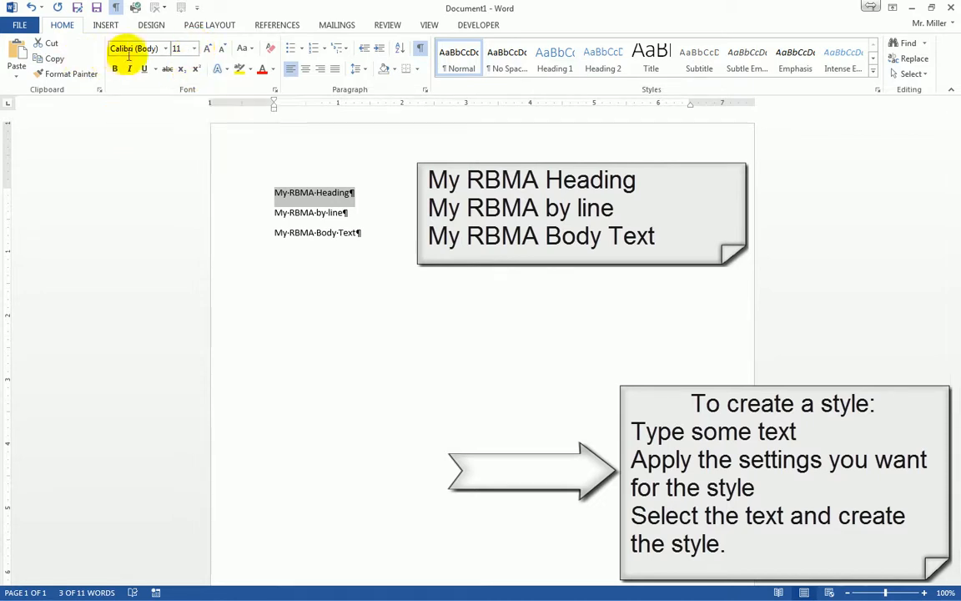
click(168, 49)
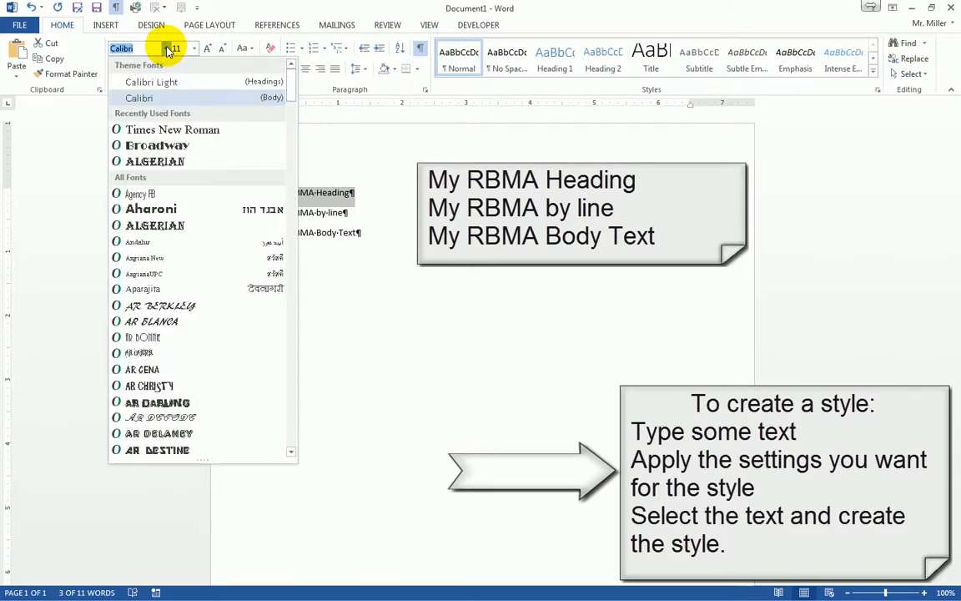
click(165, 132)
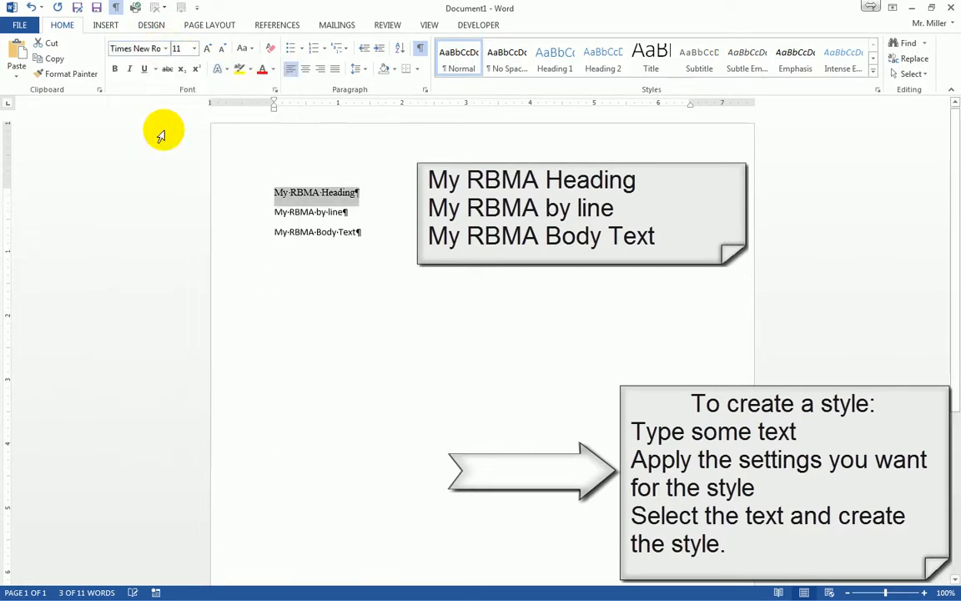
click(195, 49)
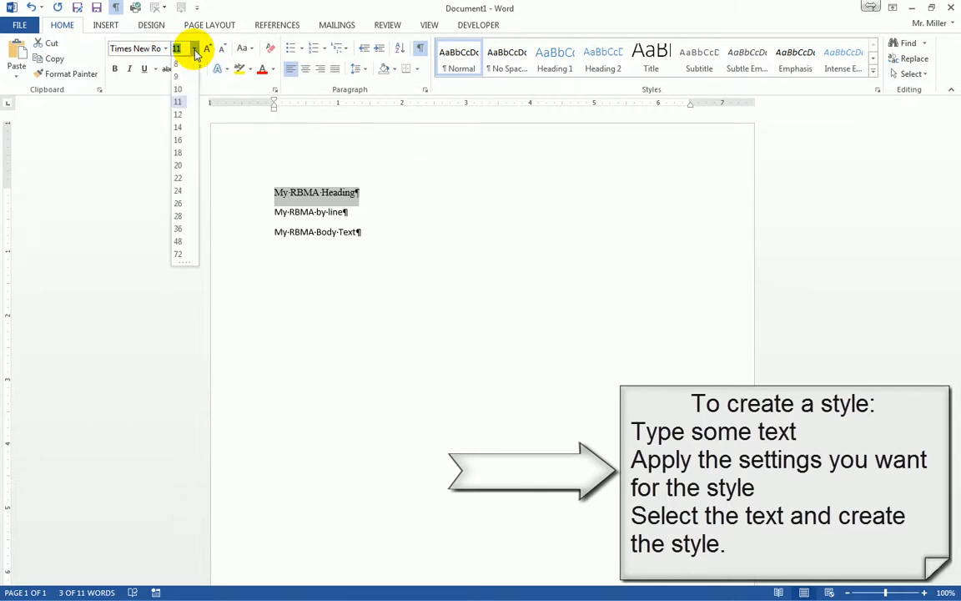
click(178, 141)
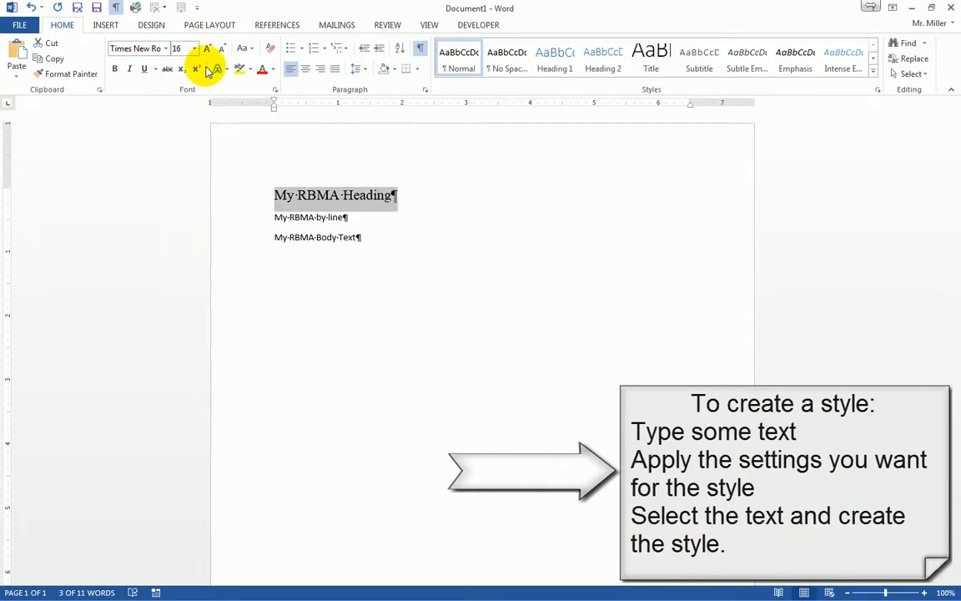
click(273, 70)
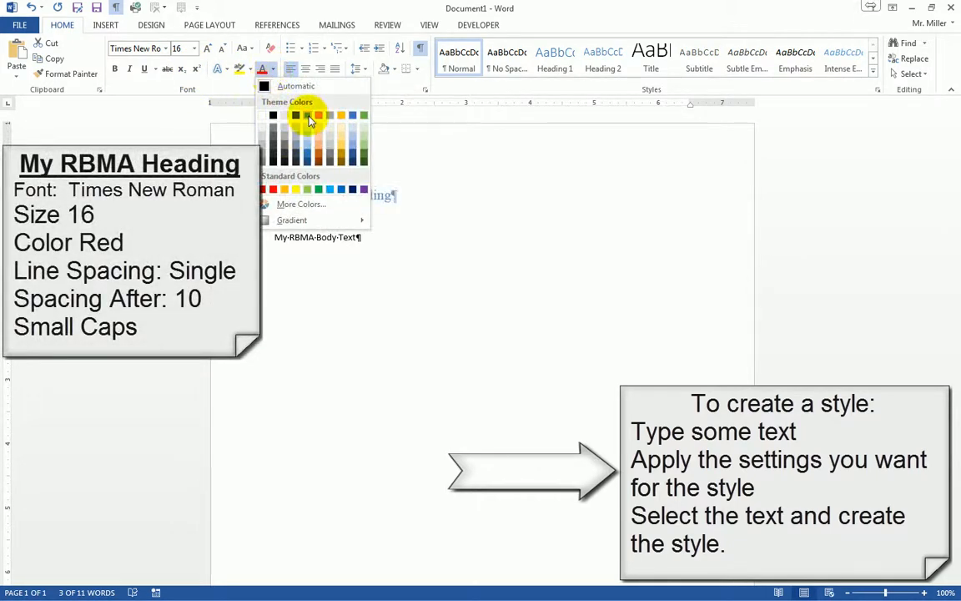
click(274, 191)
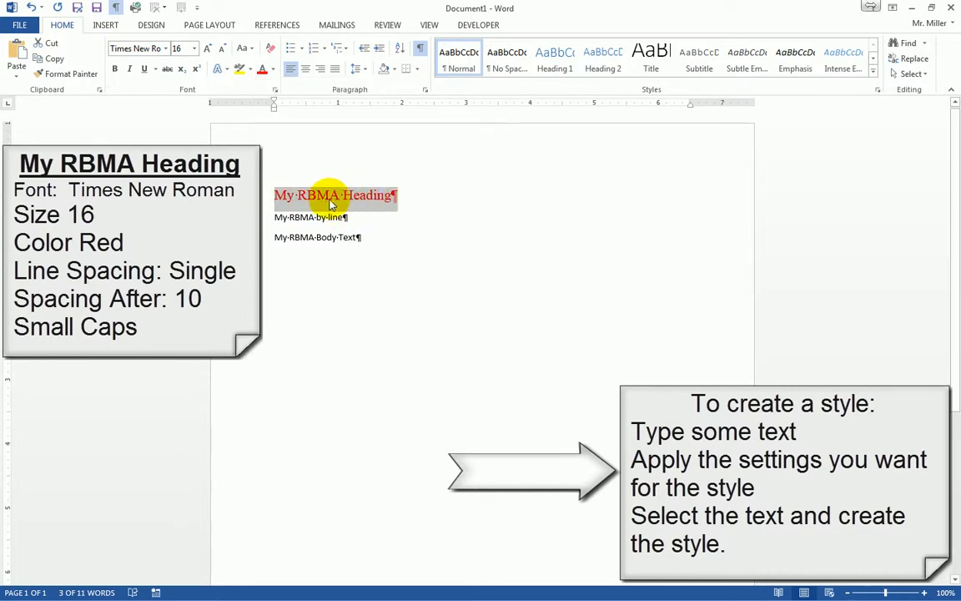
Step: Set the heading line's paragraph spacing to single line spacing with 10 pt after
click(425, 90)
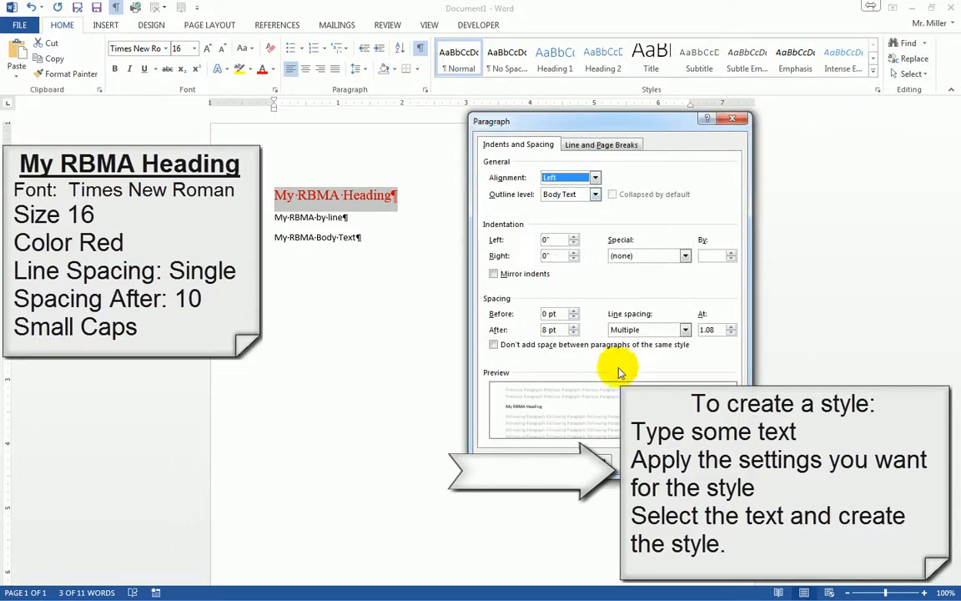
click(685, 330)
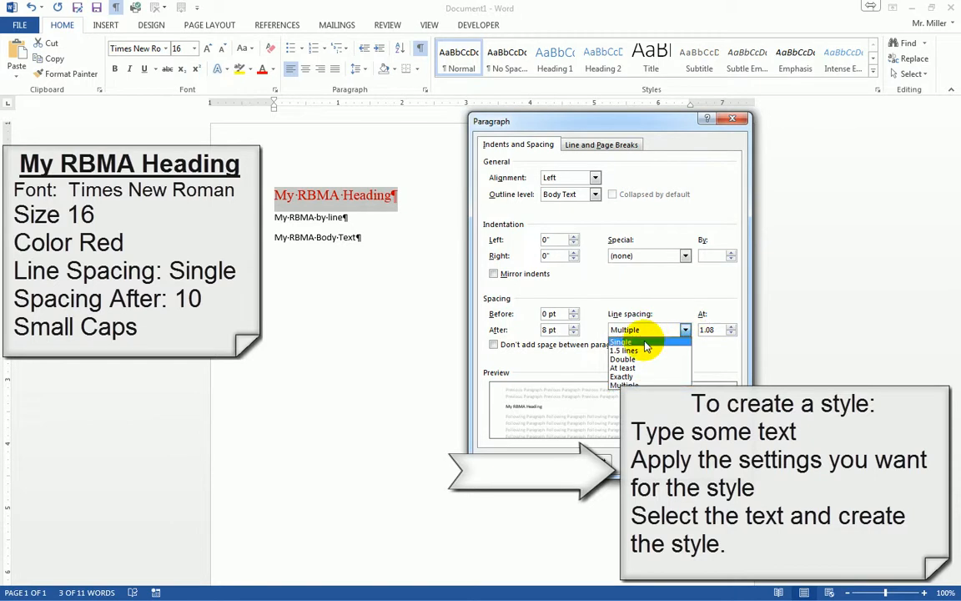
click(645, 344)
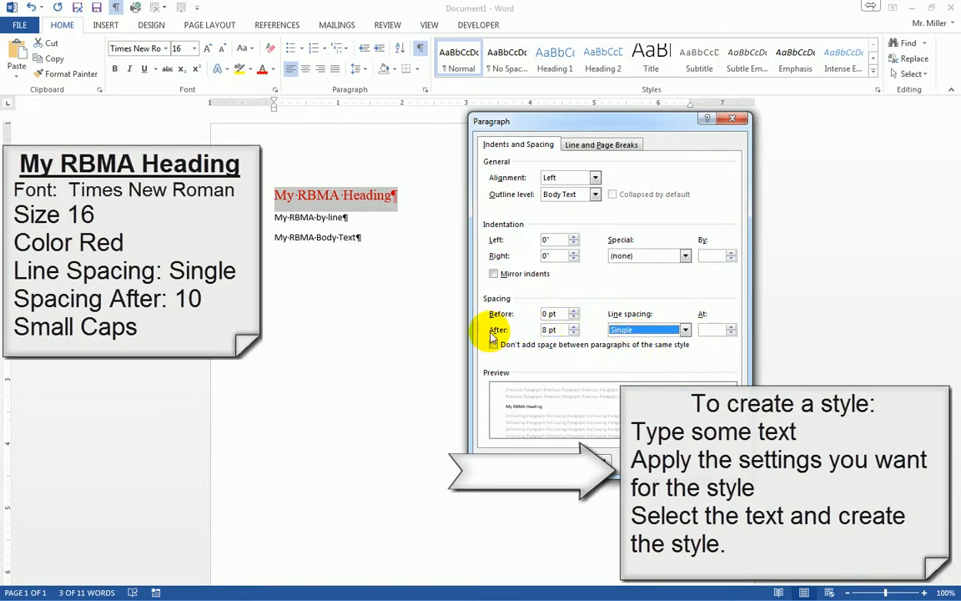
double_click(550, 329)
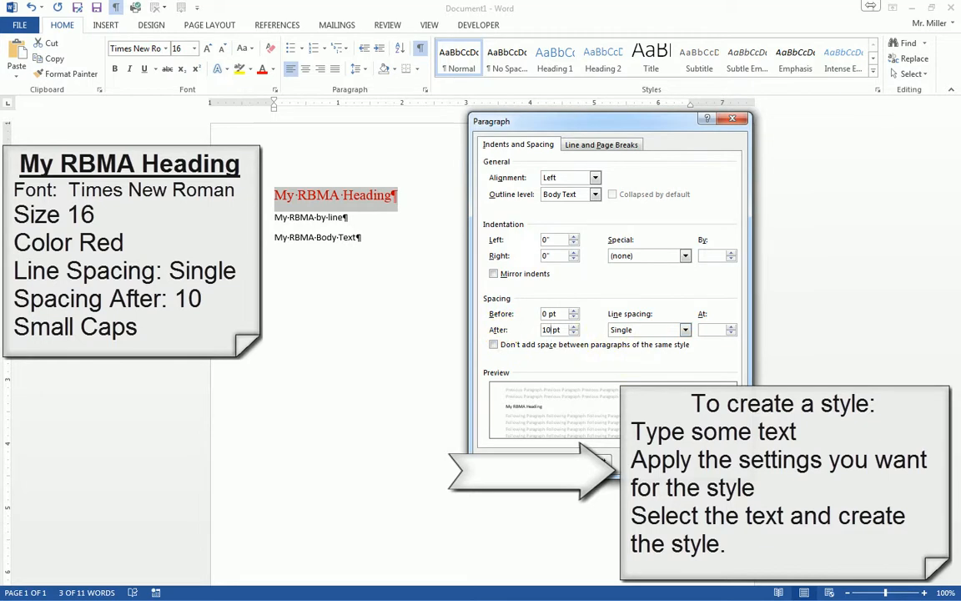
key(Return)
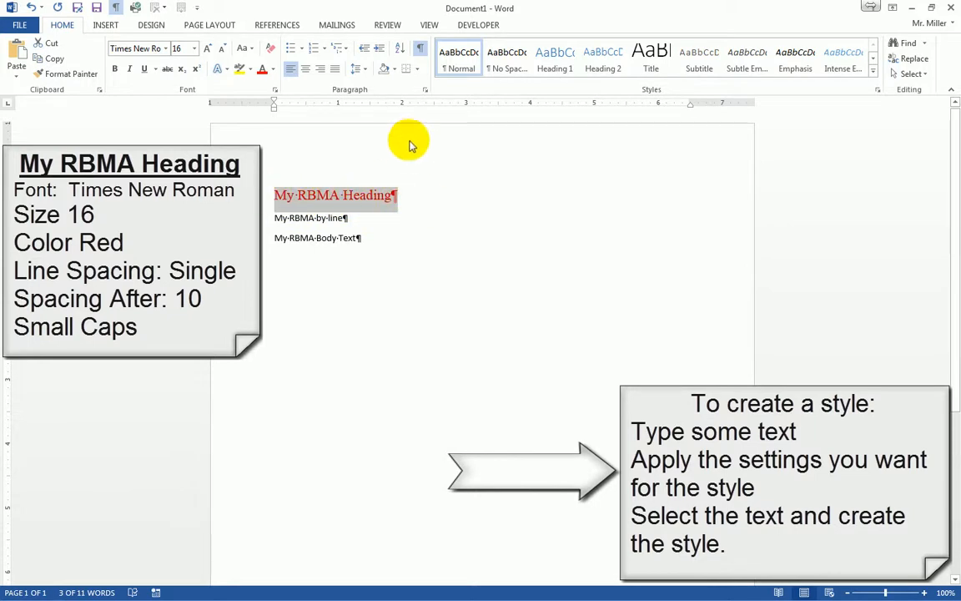
Step: Apply the small caps font effect to the "My RBMA Heading" line
click(276, 89)
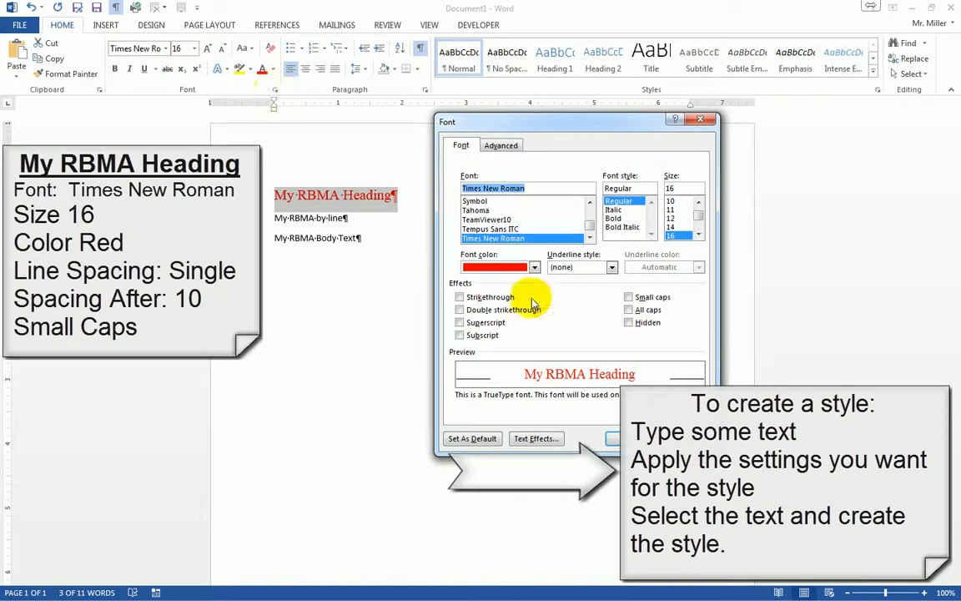
click(627, 297)
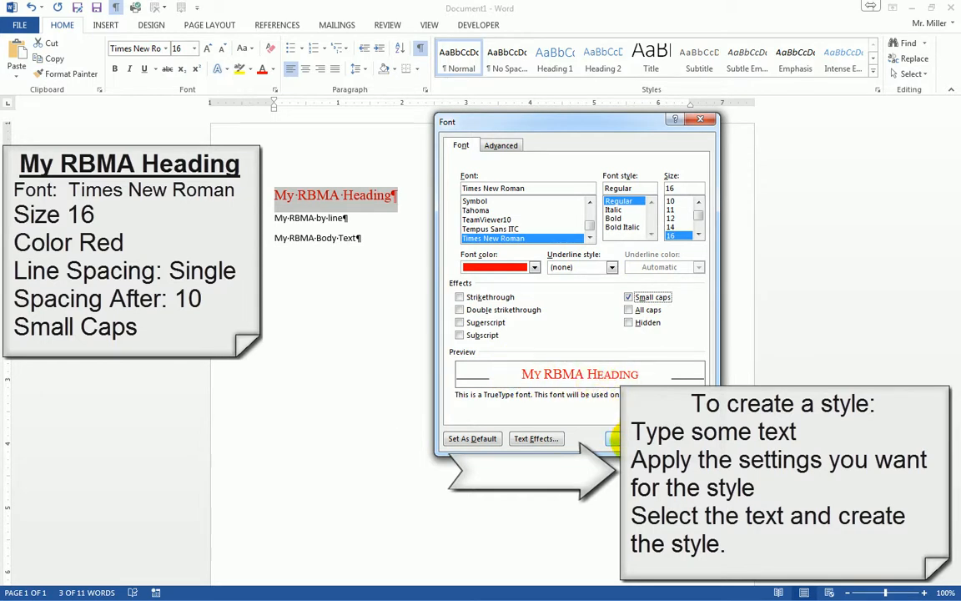
click(619, 440)
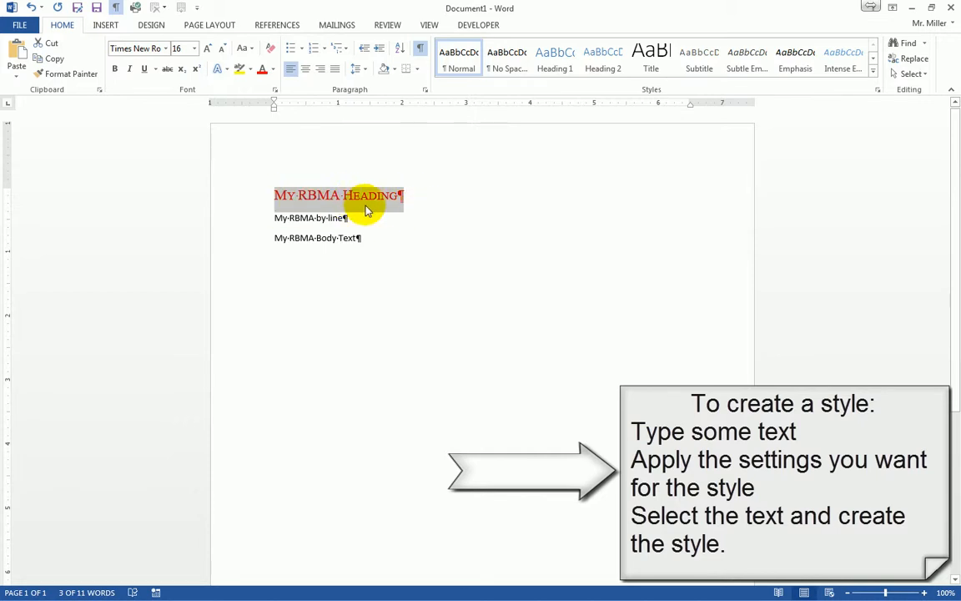
Step: Format the "My RBMA by line" line in Arial, size 10, with the standard blue font color
click(232, 220)
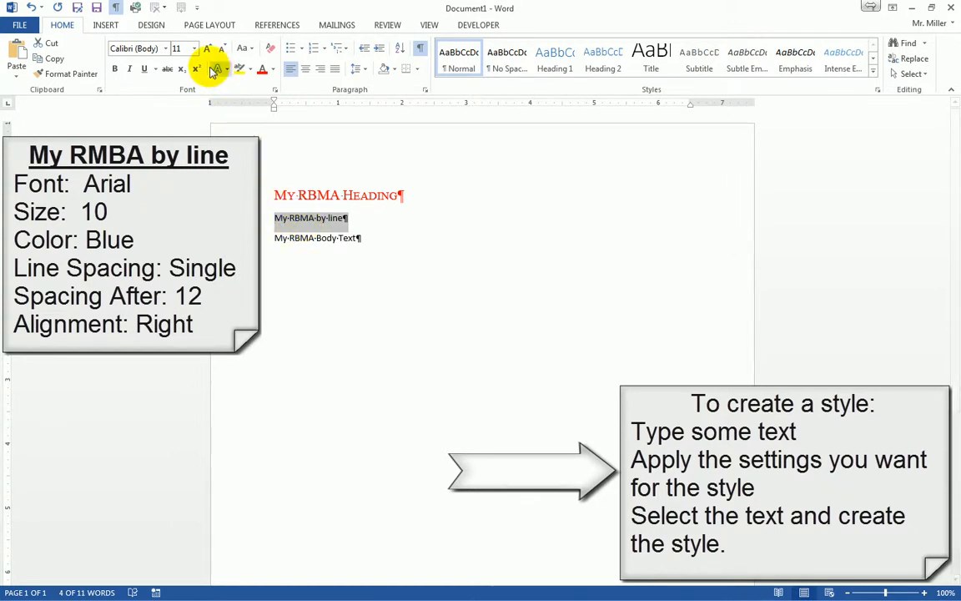
click(167, 51)
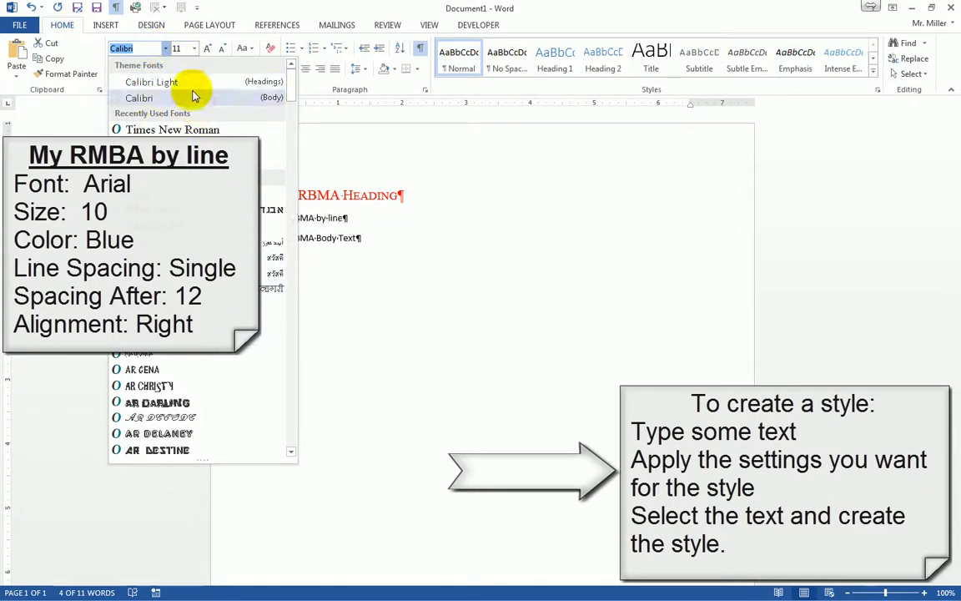
text(Ar)
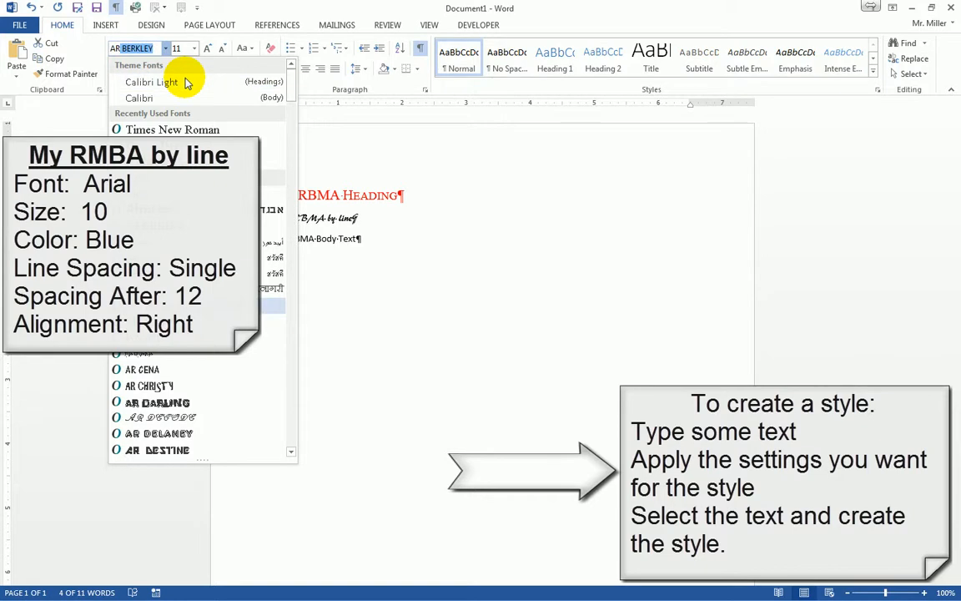
text(ial)
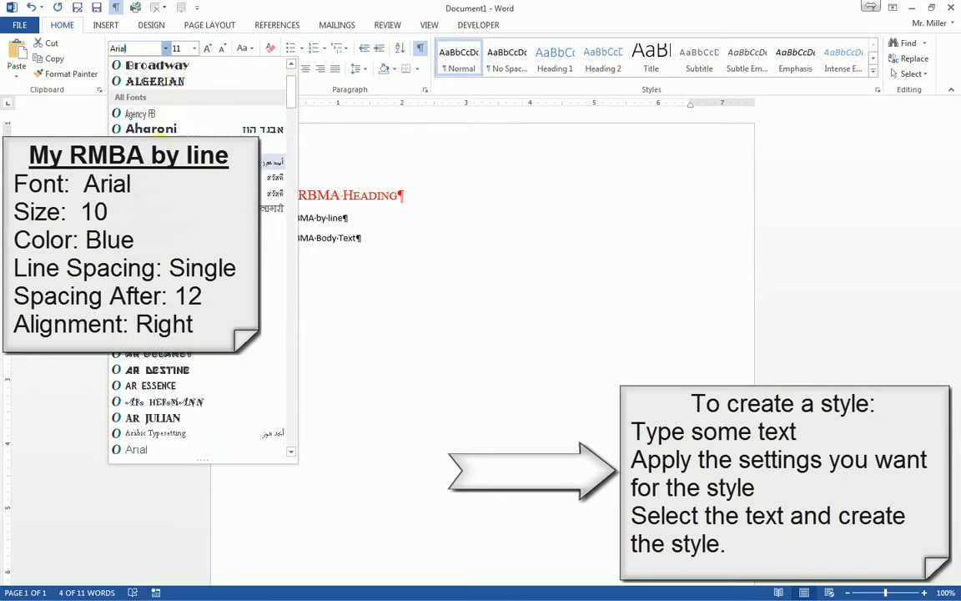
click(146, 449)
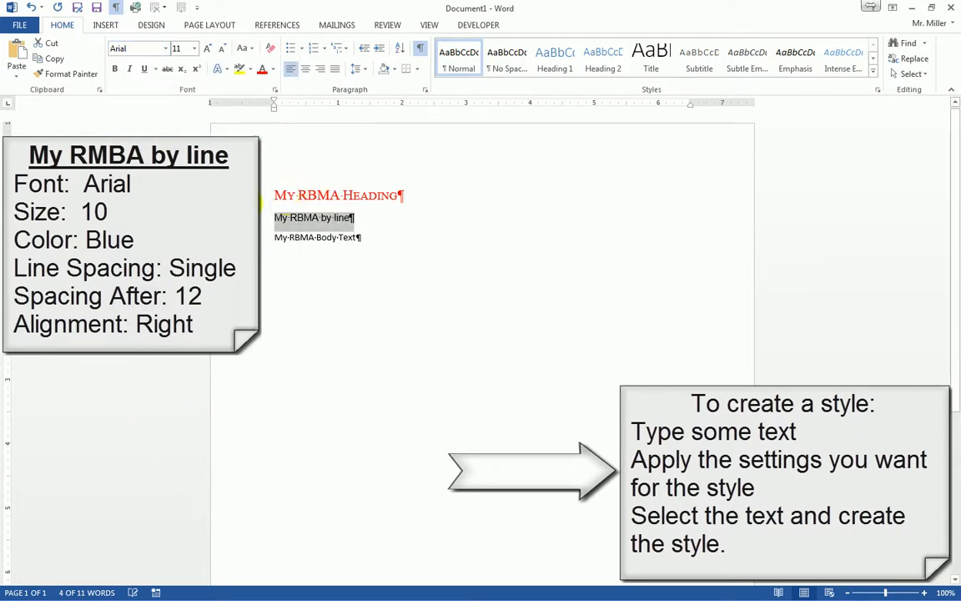
click(196, 52)
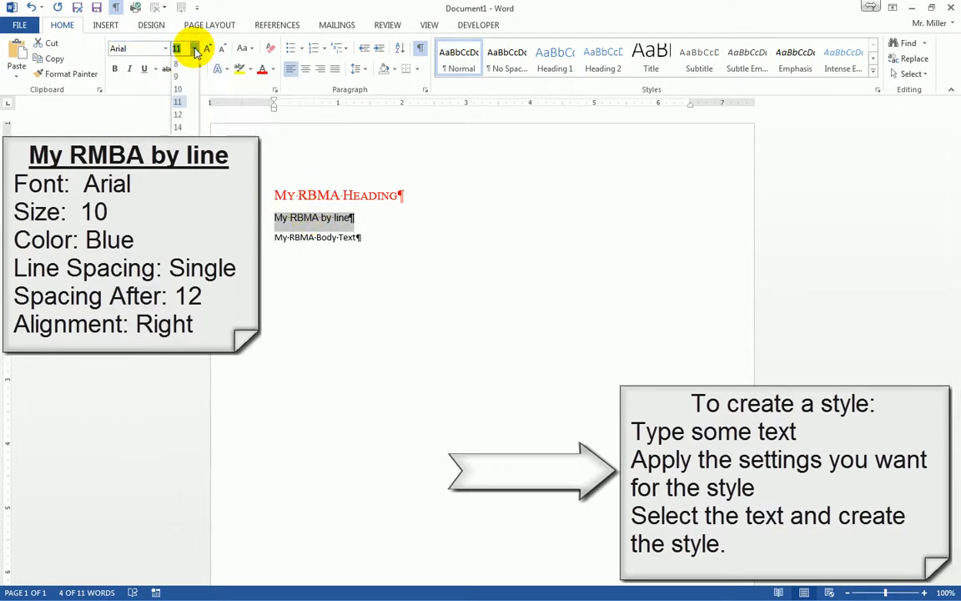
click(178, 89)
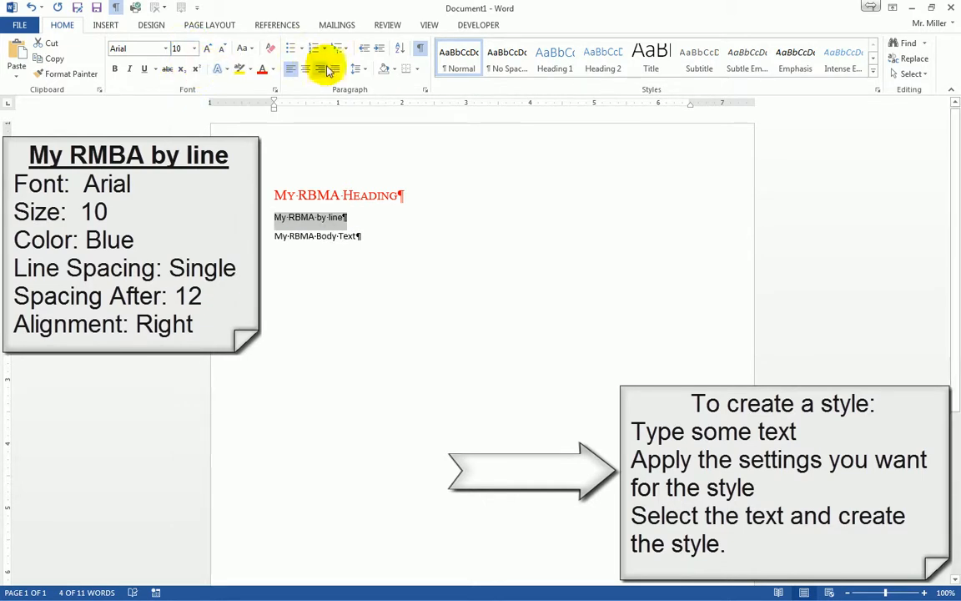
click(274, 70)
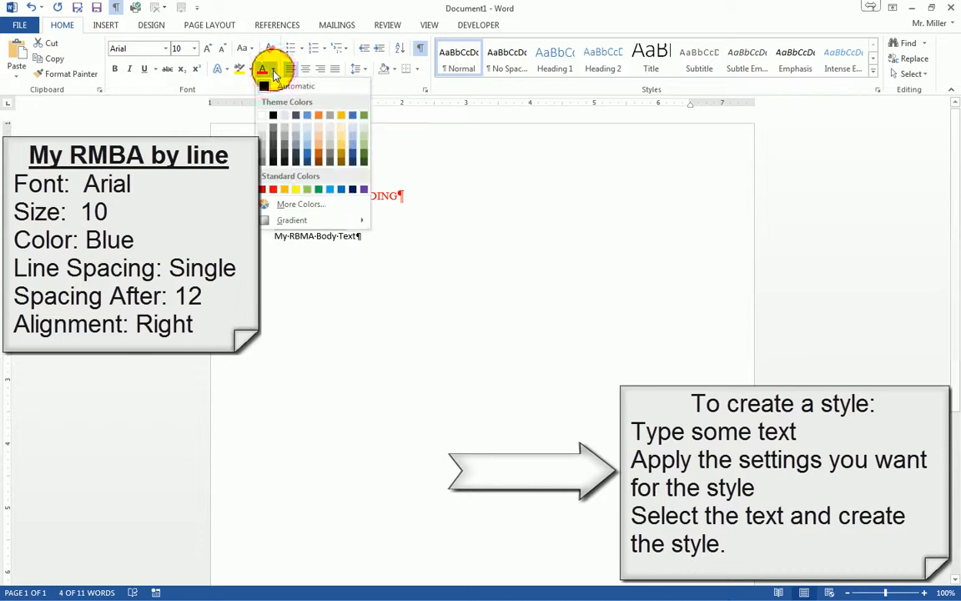
click(341, 192)
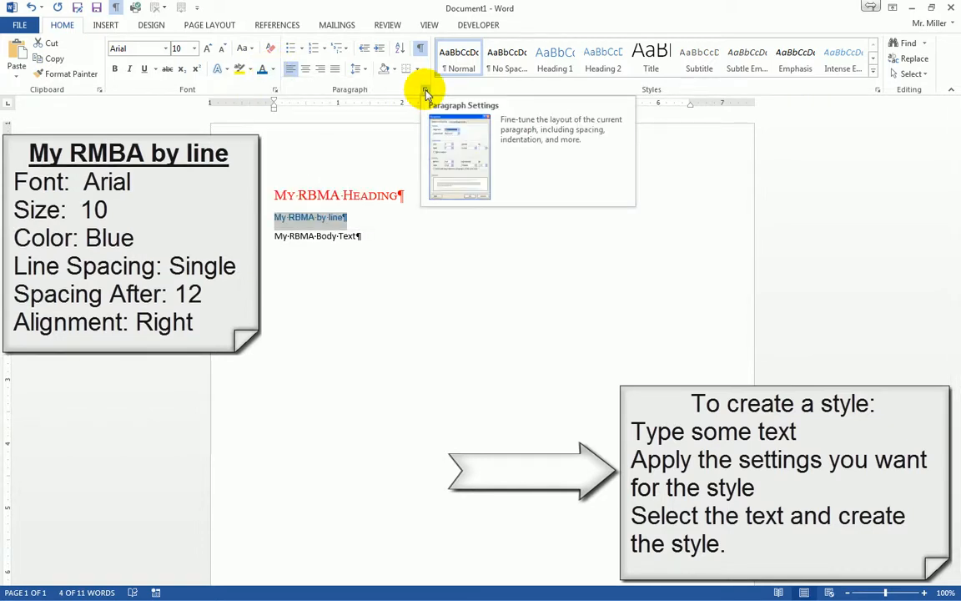
Step: Give the by line paragraph single line spacing with 12 pt after, and align it to the right
click(425, 90)
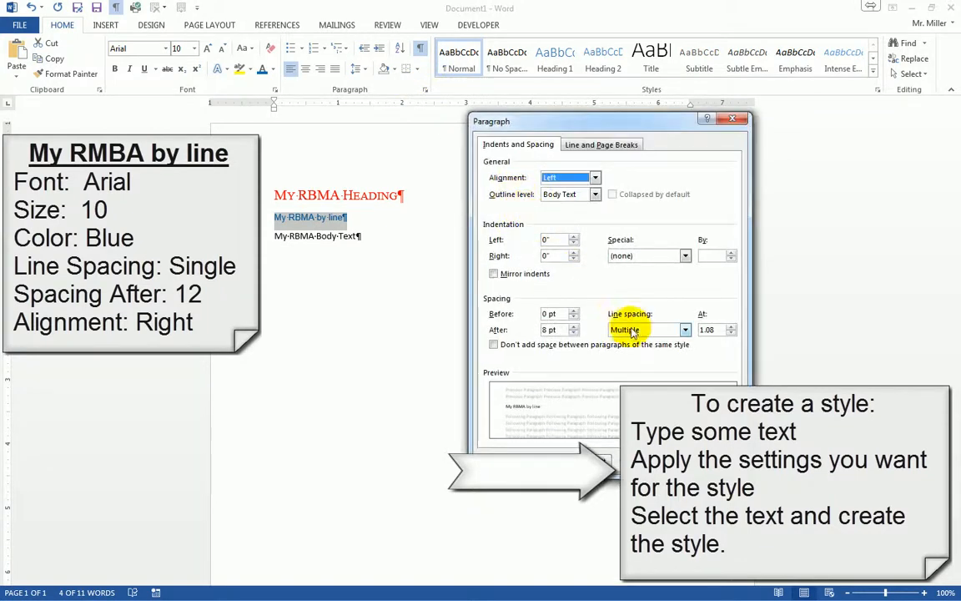
click(684, 331)
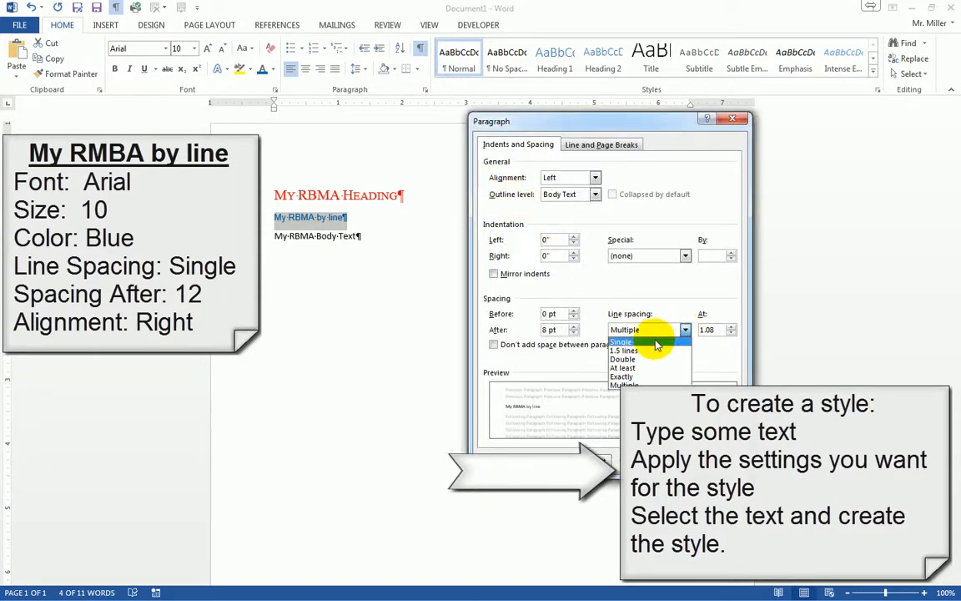
click(647, 339)
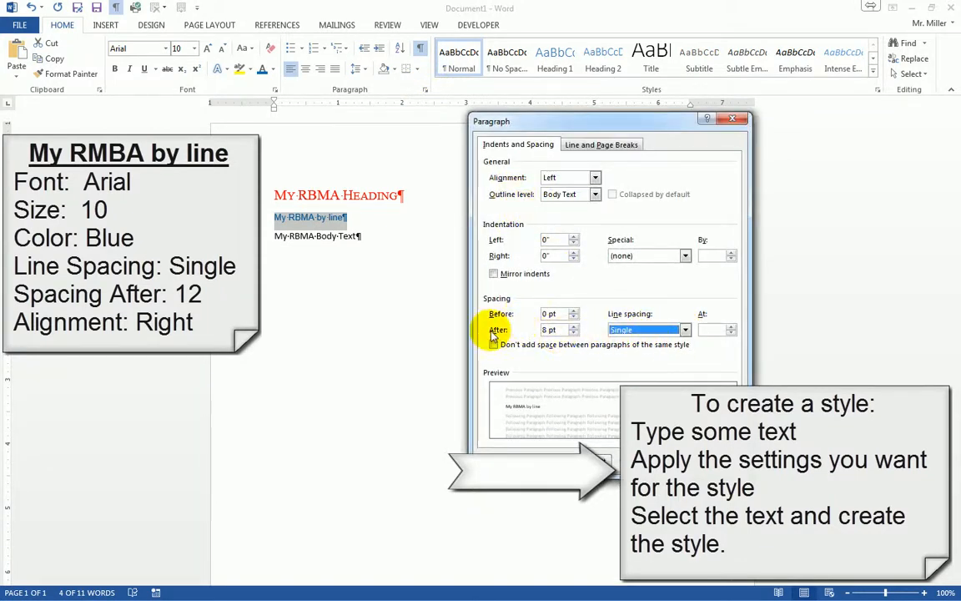
click(574, 327)
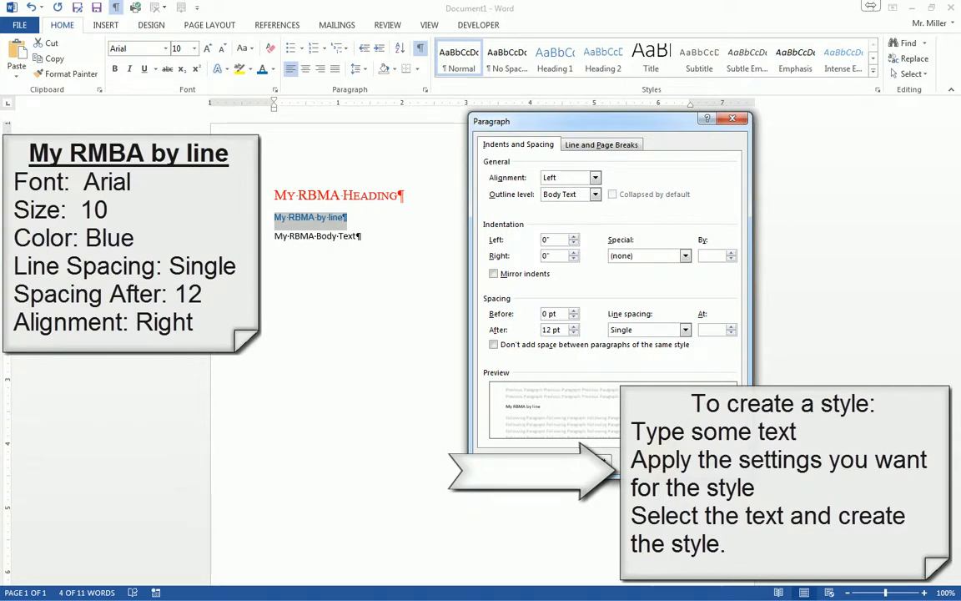
click(648, 460)
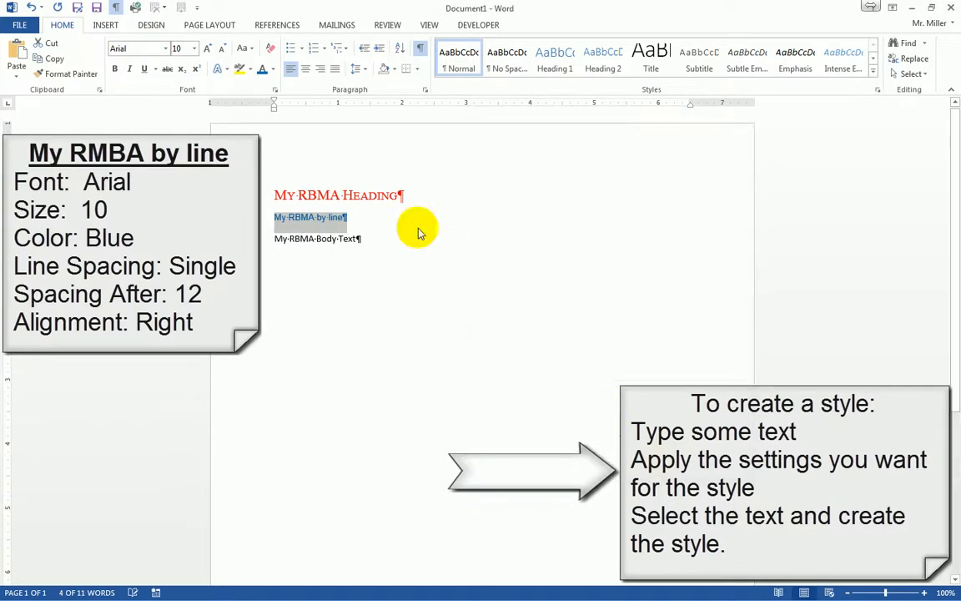
click(320, 70)
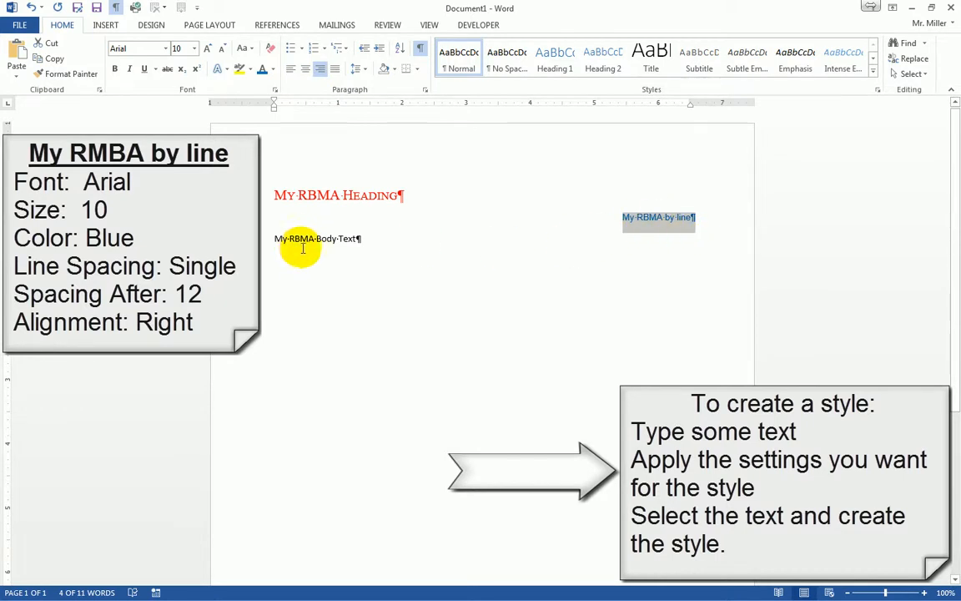
Step: Set the font size of the "My RBMA Body Text" line to 12
click(242, 240)
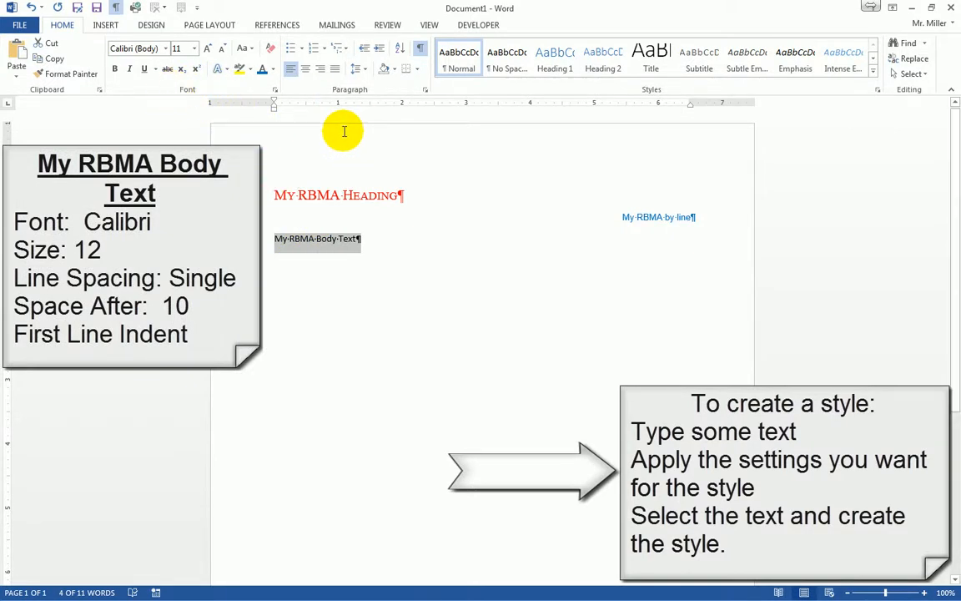
click(194, 48)
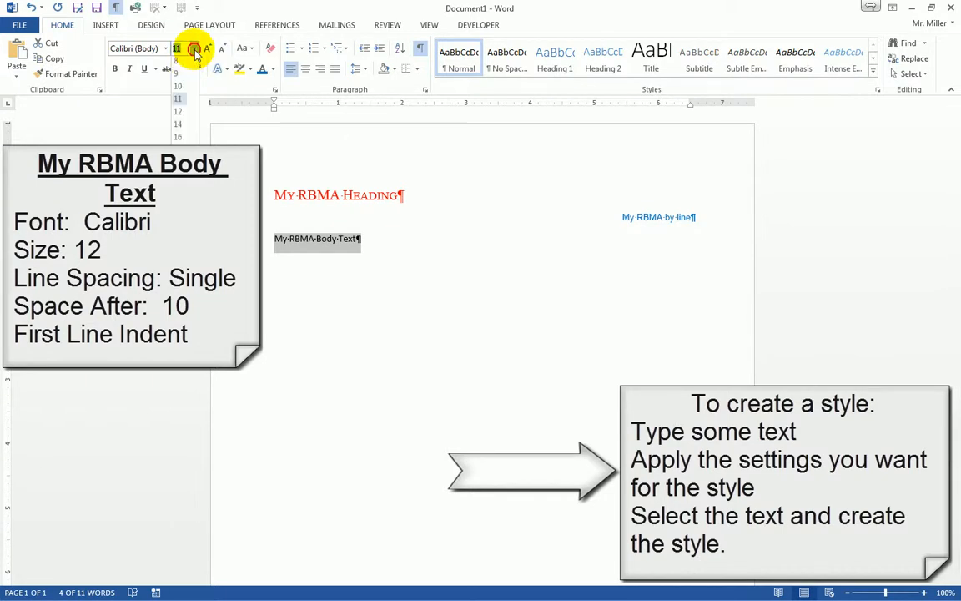
click(183, 117)
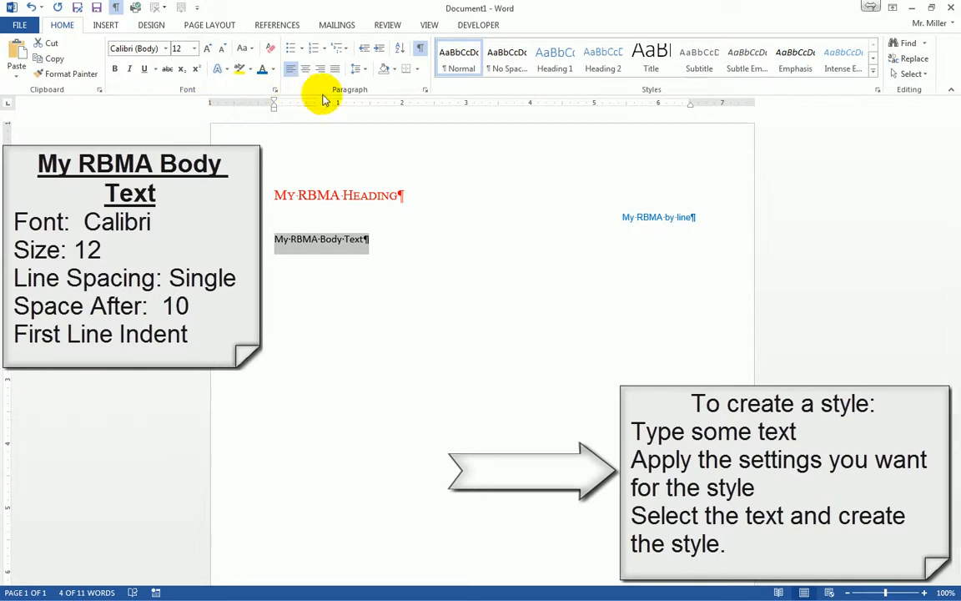
Step: Set the body text paragraph to single line spacing, 10 pt after, and a 0.5" first line indent
click(426, 90)
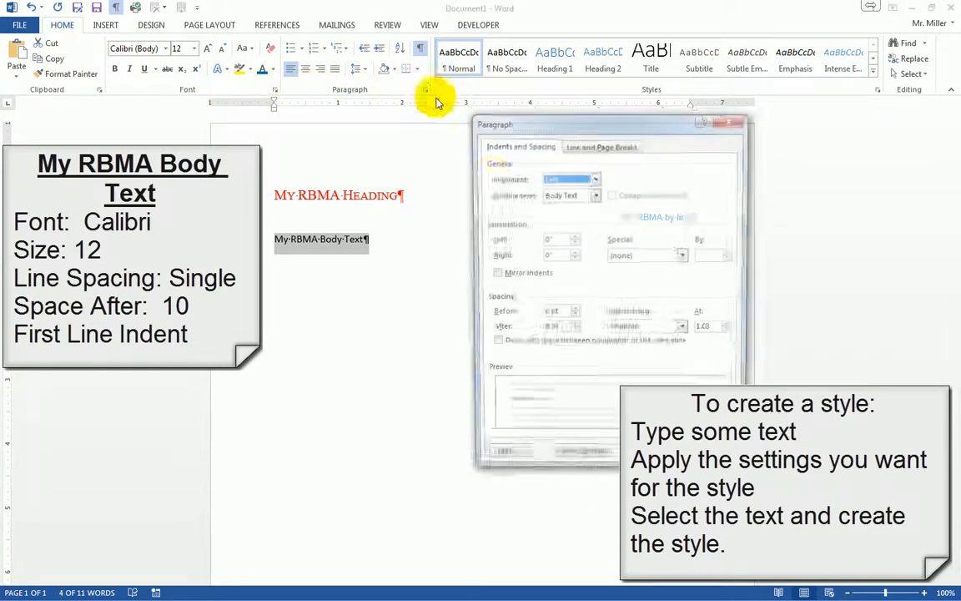
click(684, 329)
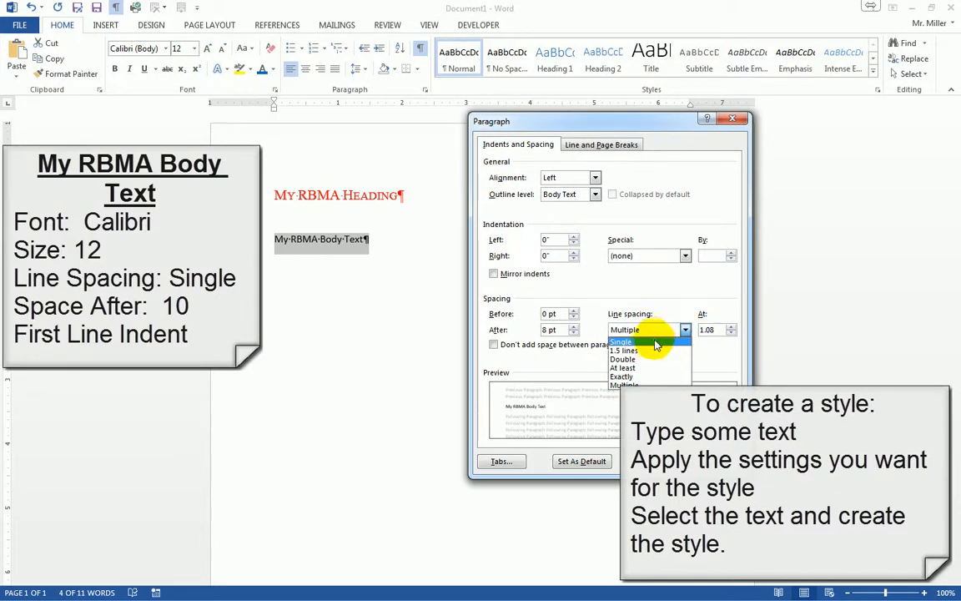
click(651, 343)
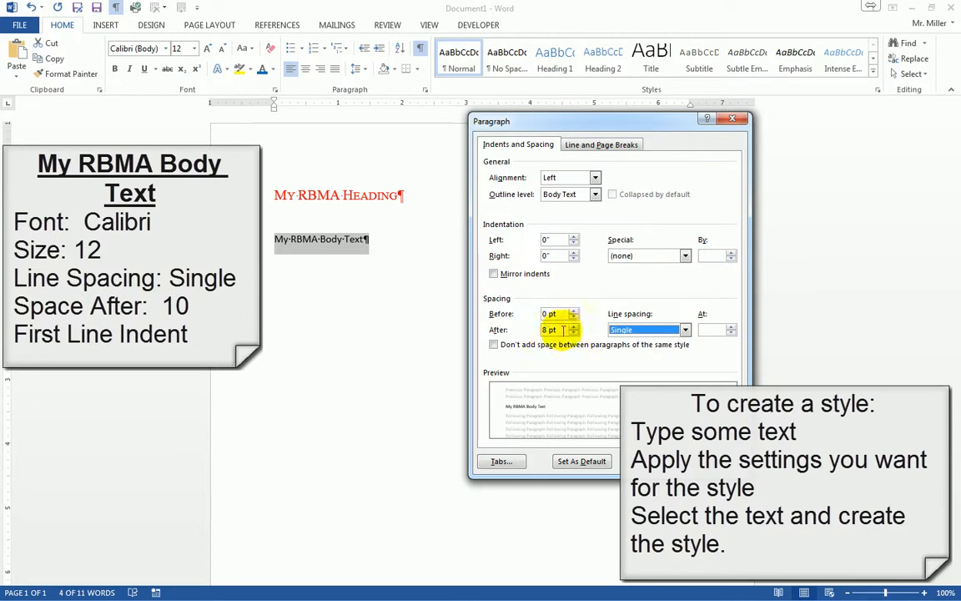
drag(556, 329, 535, 332)
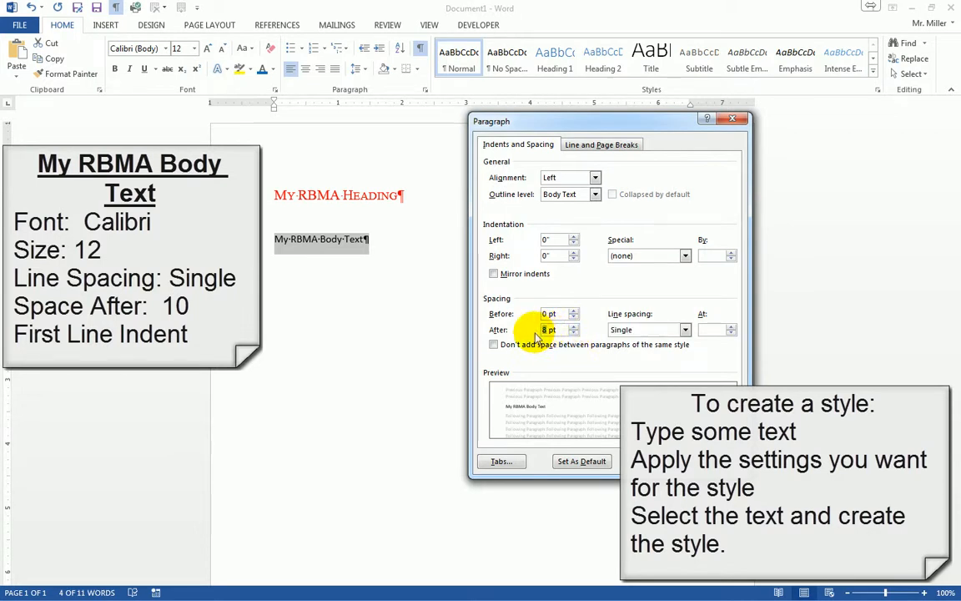
click(683, 255)
click(638, 277)
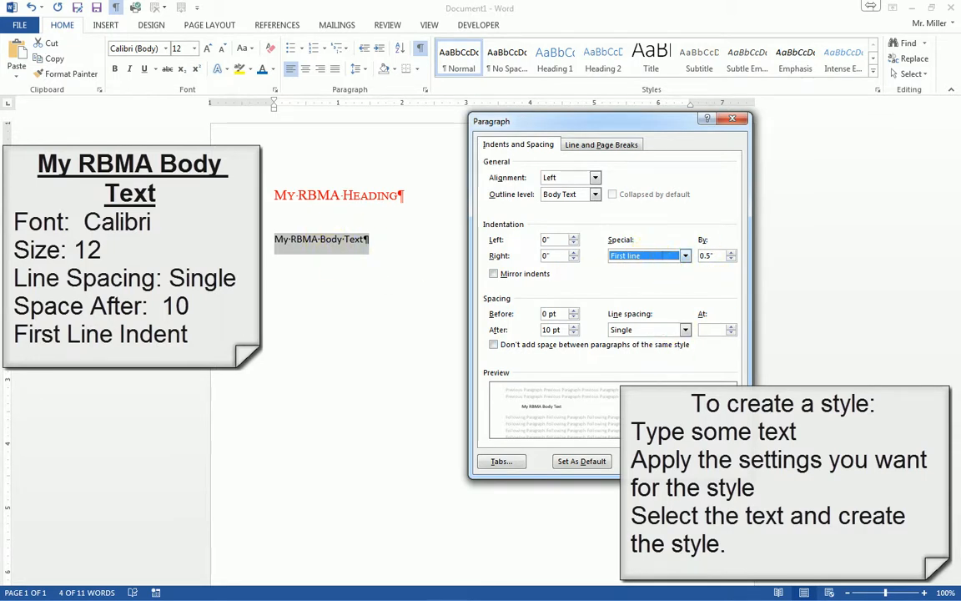
click(648, 461)
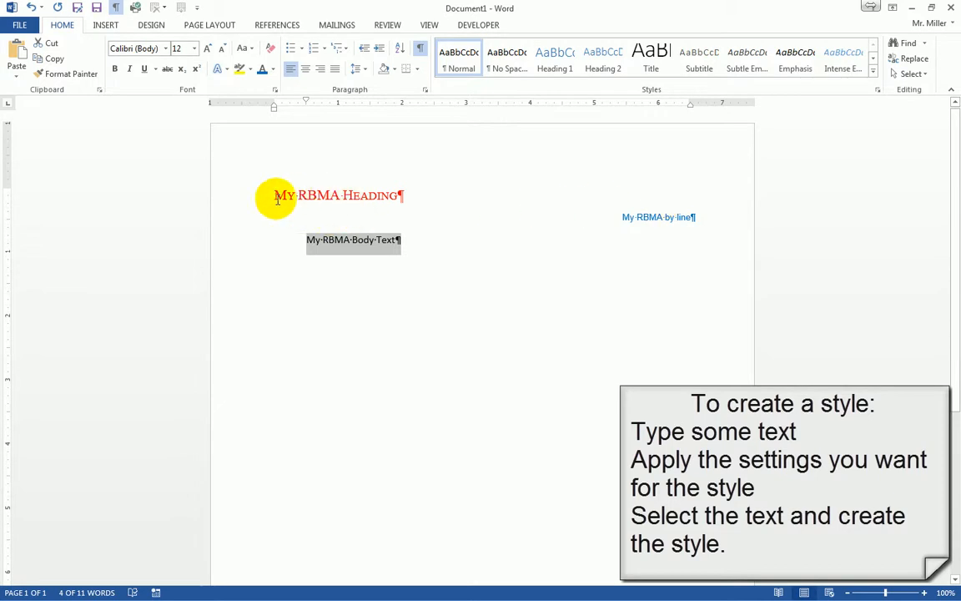
Step: Create a new paragraph style named "My RBMA Heading" from the formatted heading line
click(236, 197)
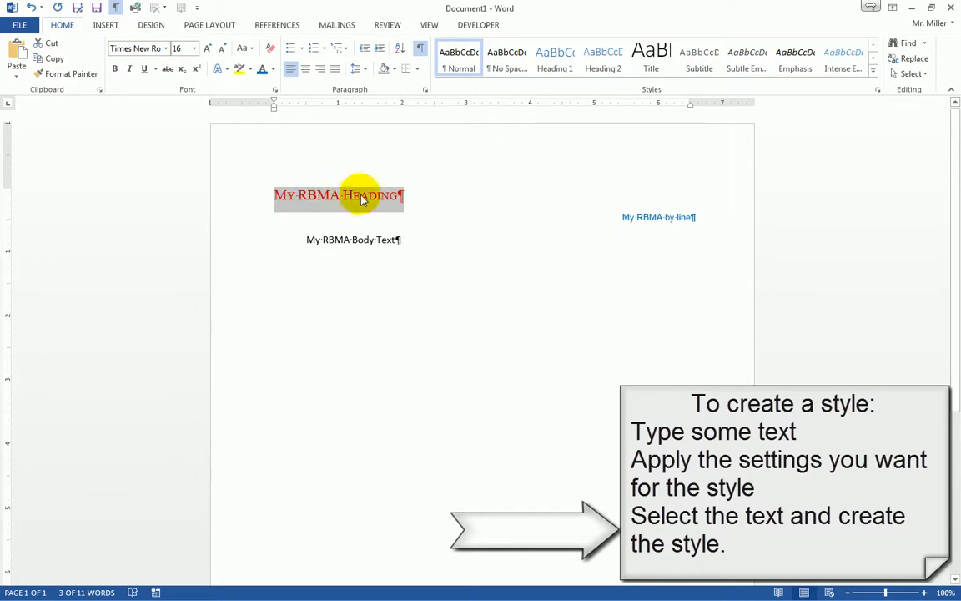
click(877, 92)
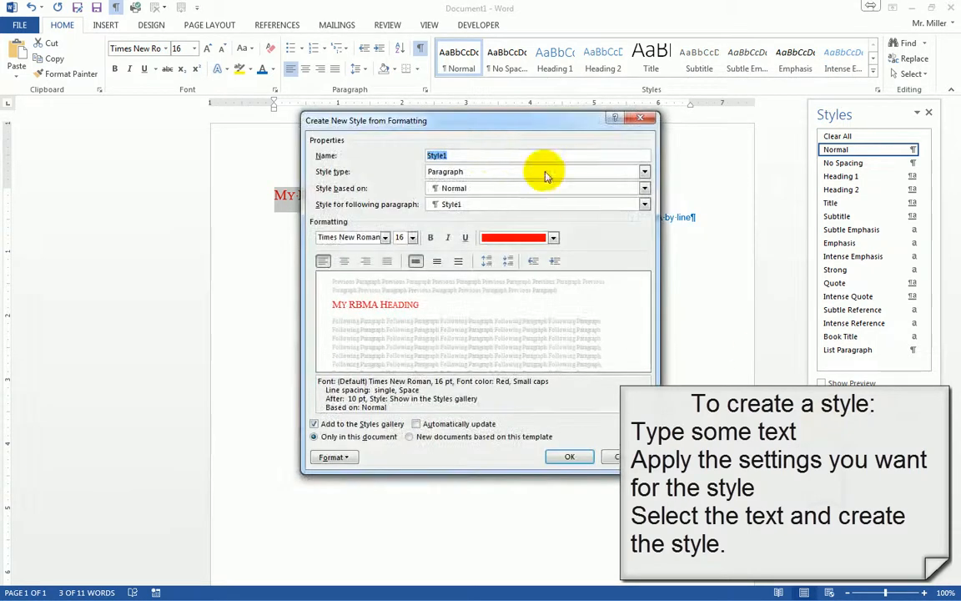
drag(487, 123, 658, 149)
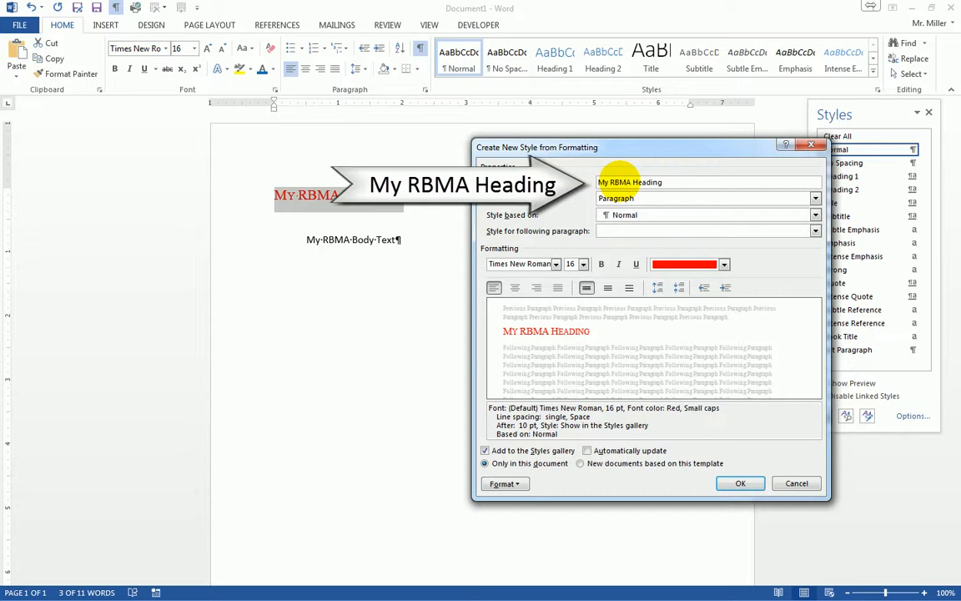
click(742, 484)
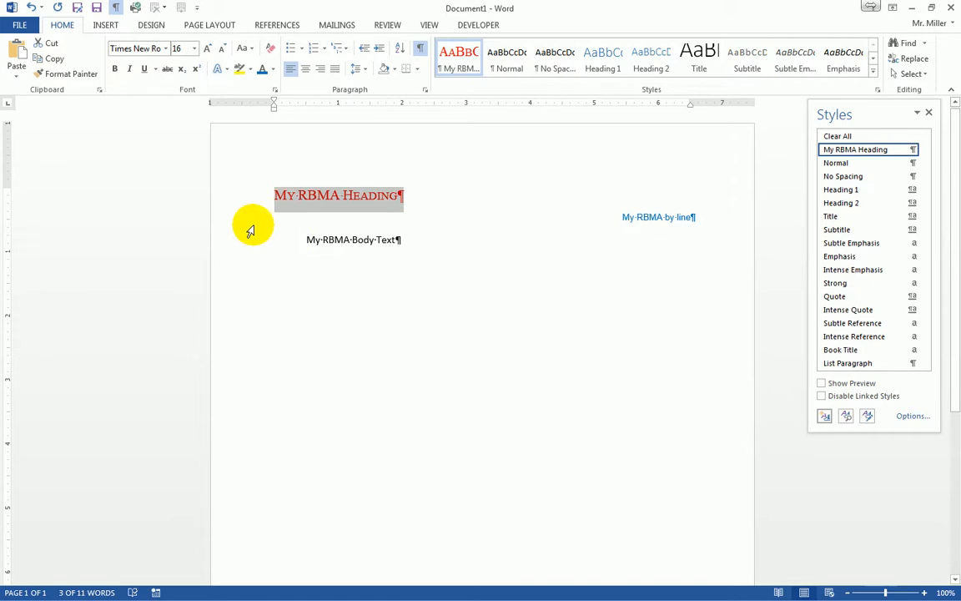
mouse_move(868, 150)
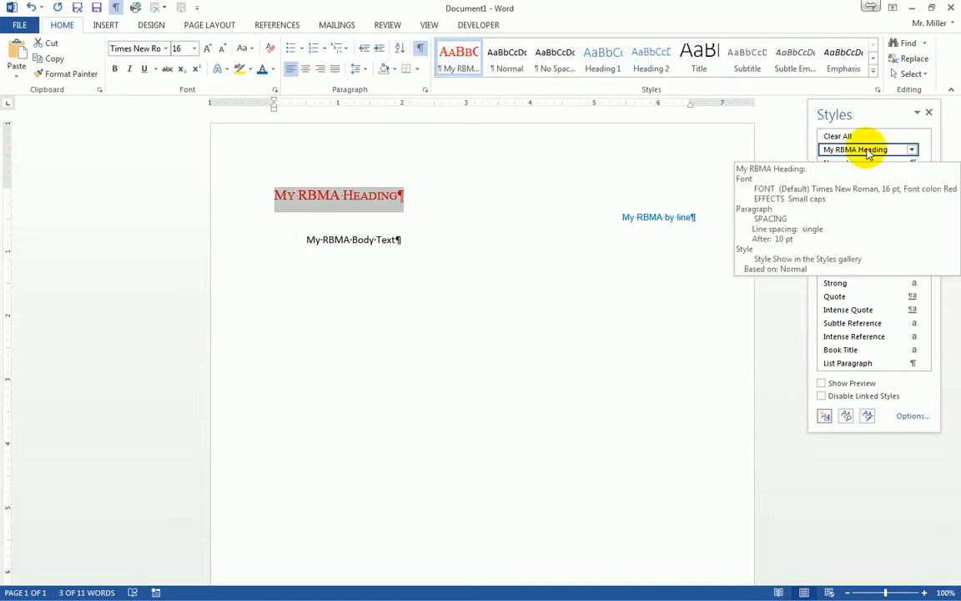
Step: Create a new paragraph style named "My RBMA Byline" from the formatted by line
click(230, 216)
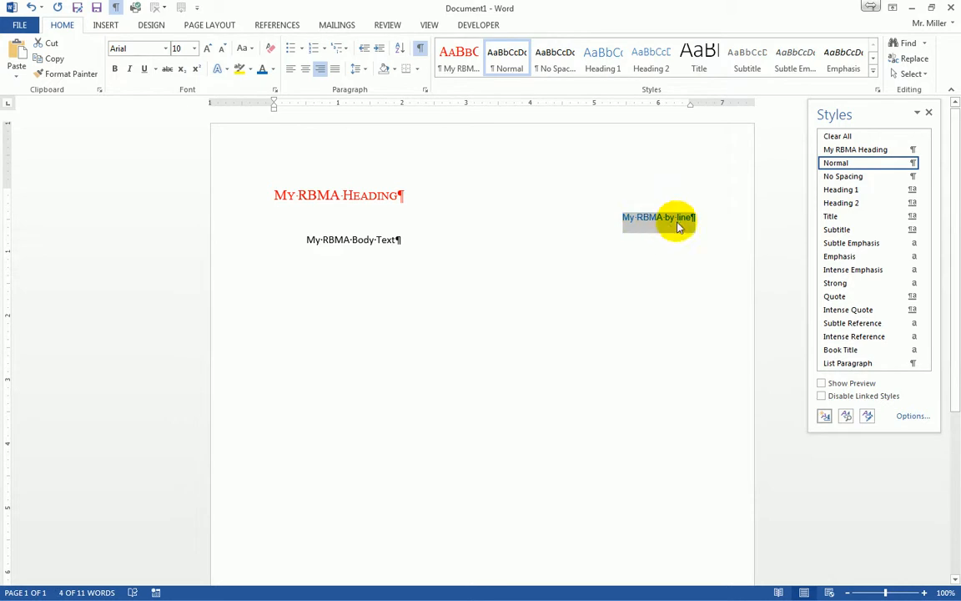
click(824, 417)
text(My RBMA)
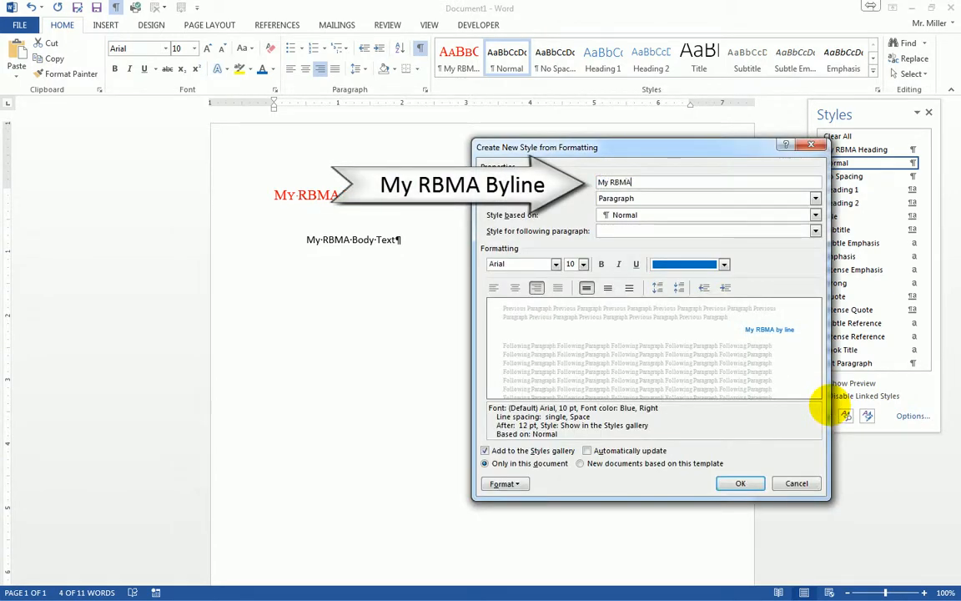
text( Byline)
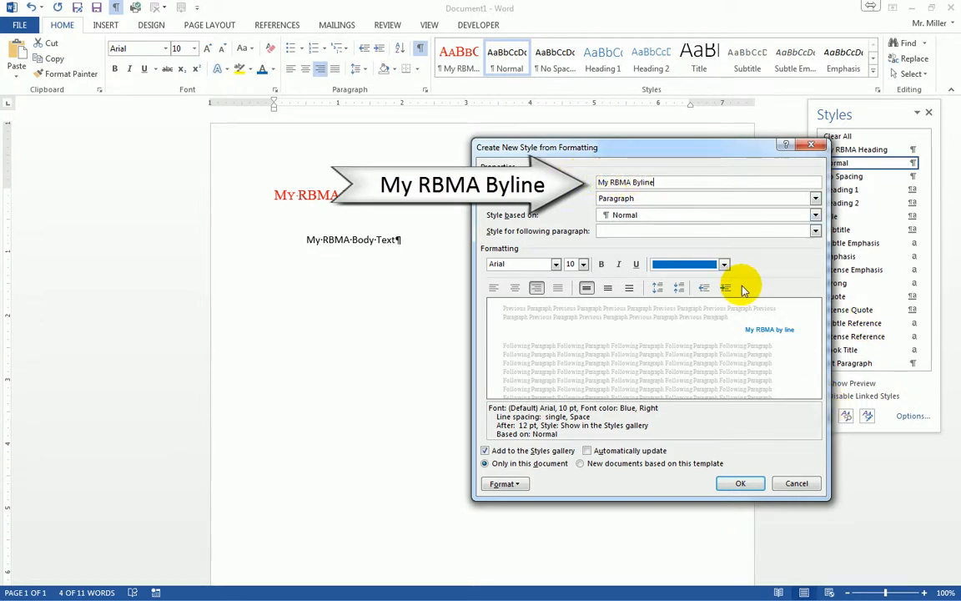
click(741, 491)
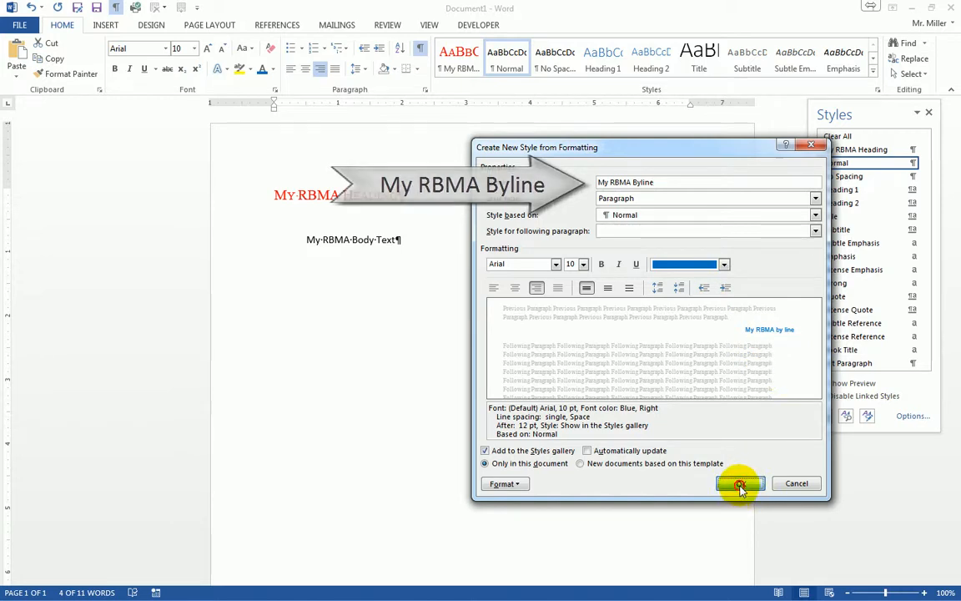
Step: Create a new paragraph style named "My RBMA Body Text" from the formatted body text line, and delete all three sample lines
click(222, 240)
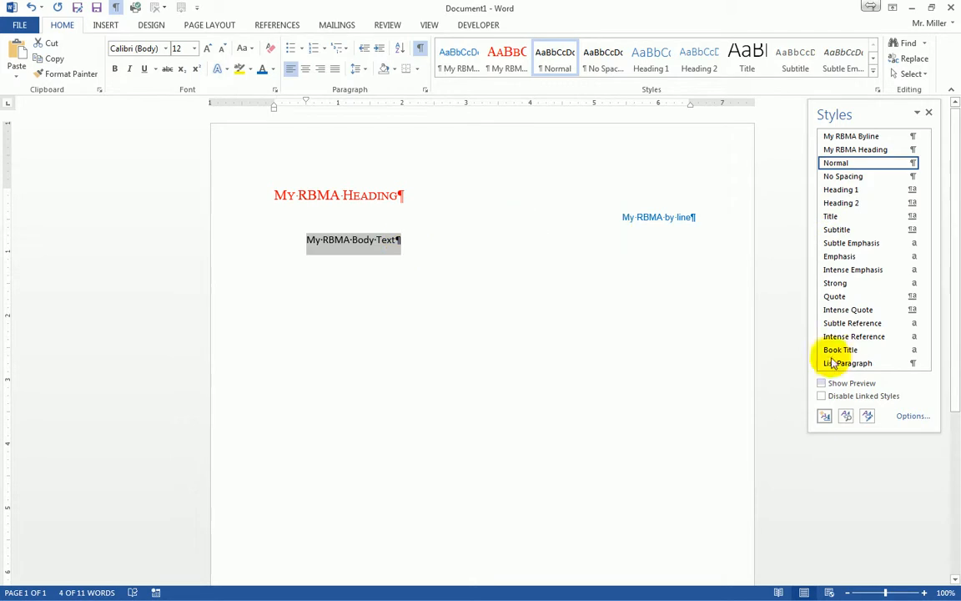
click(824, 415)
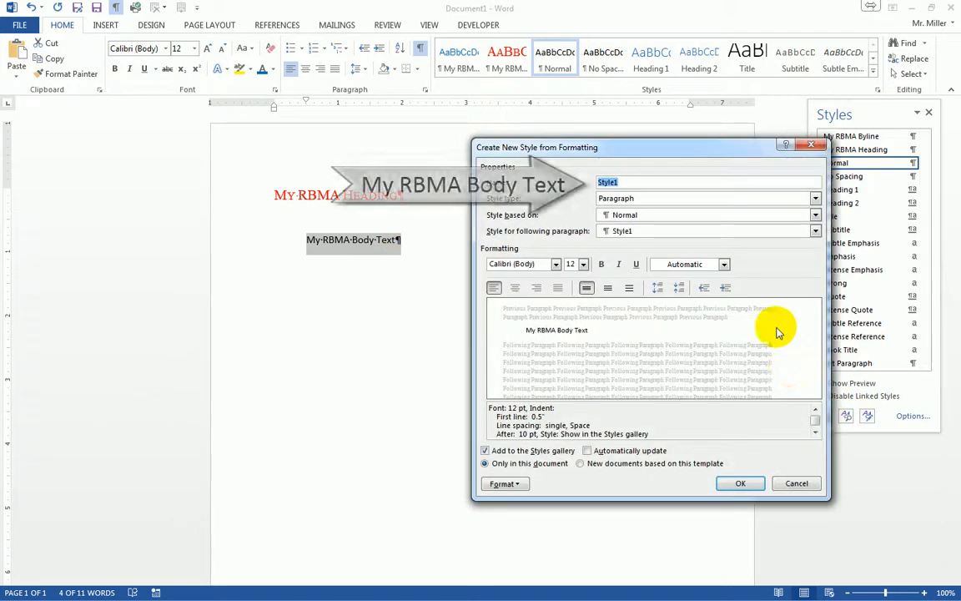
text(My RBMA Body Text)
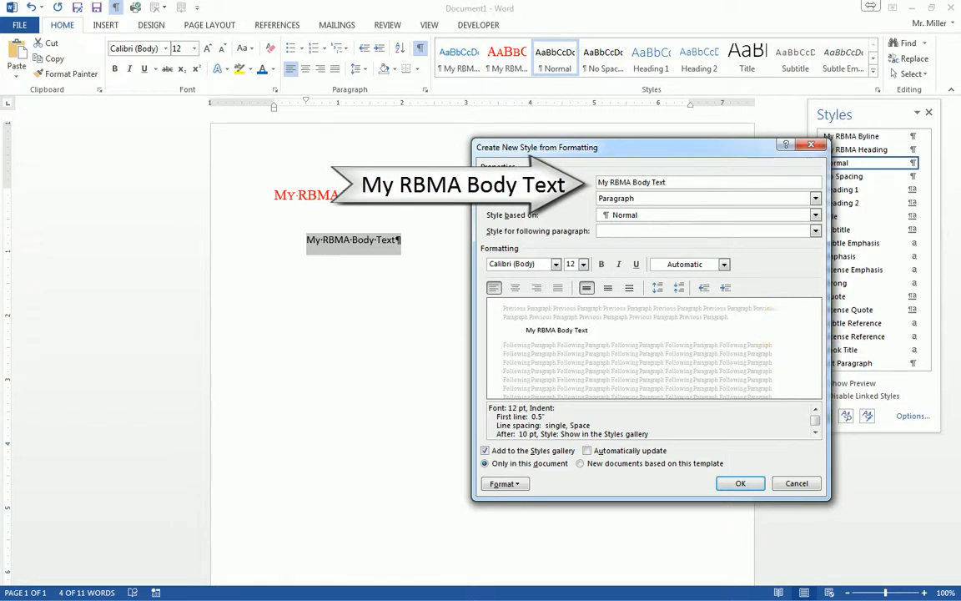
click(740, 482)
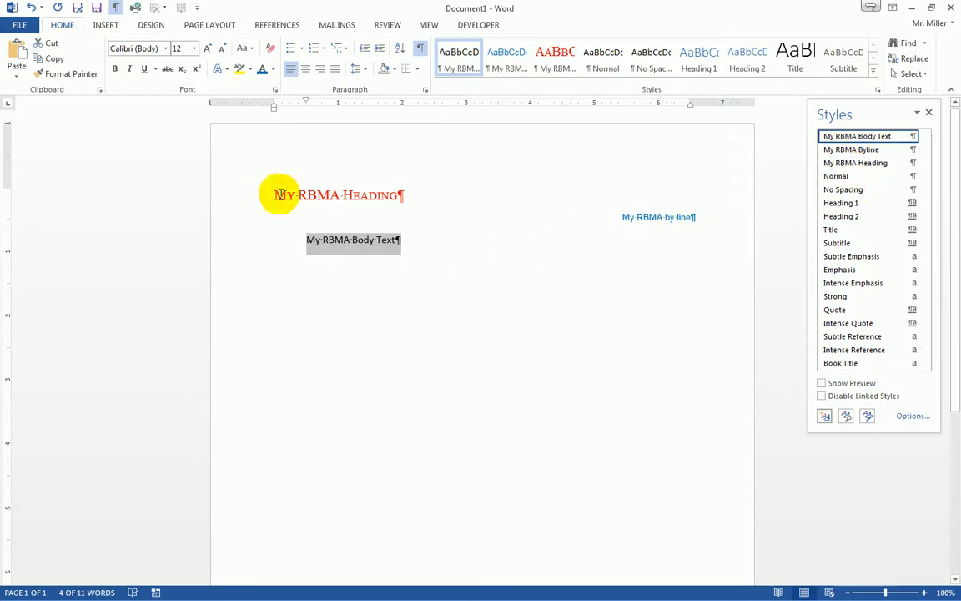
drag(228, 194, 225, 251)
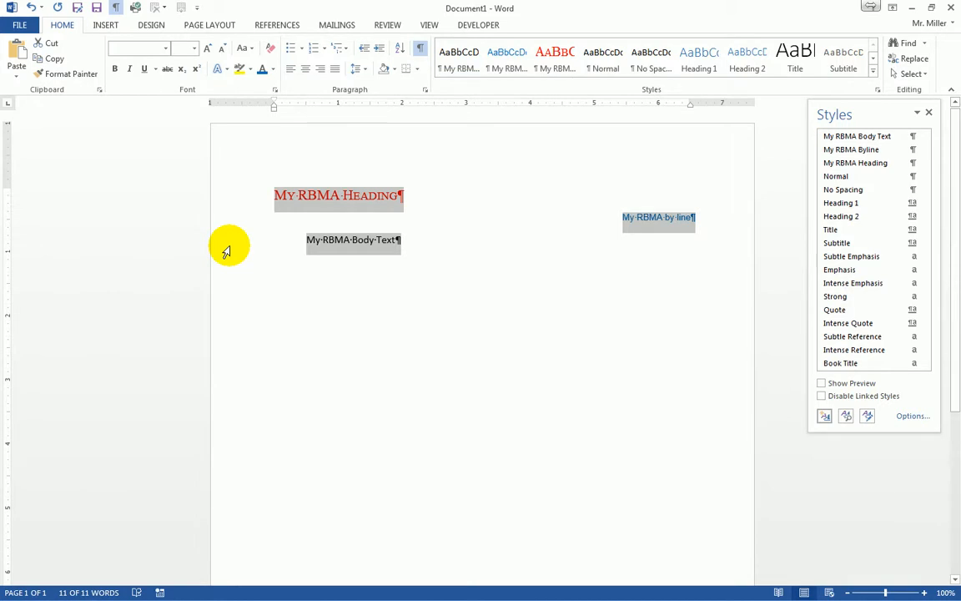
key(Delete)
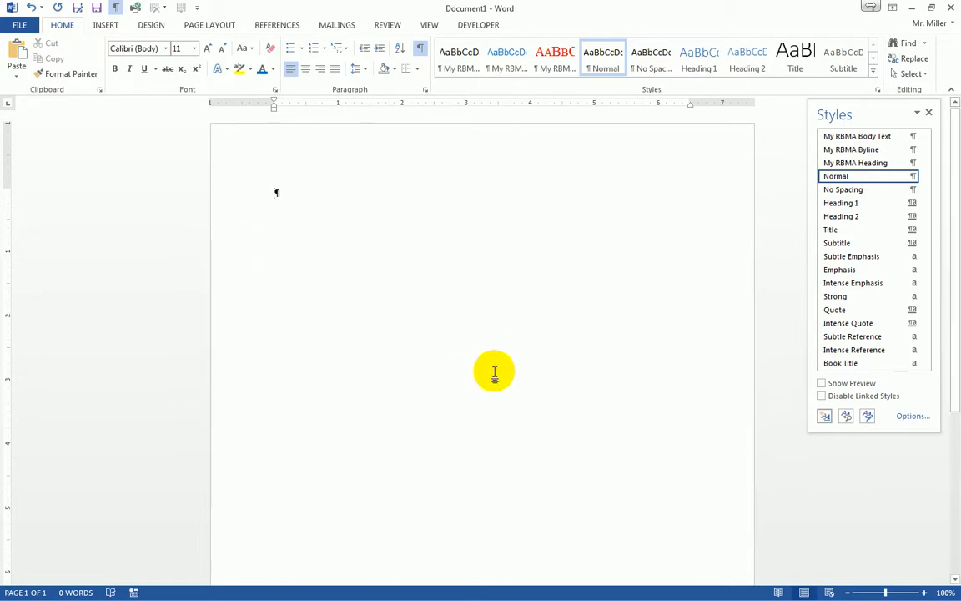
Step: Start saving the document to My Documents on the computer, creating and opening a new folder named "December 10" there
click(16, 24)
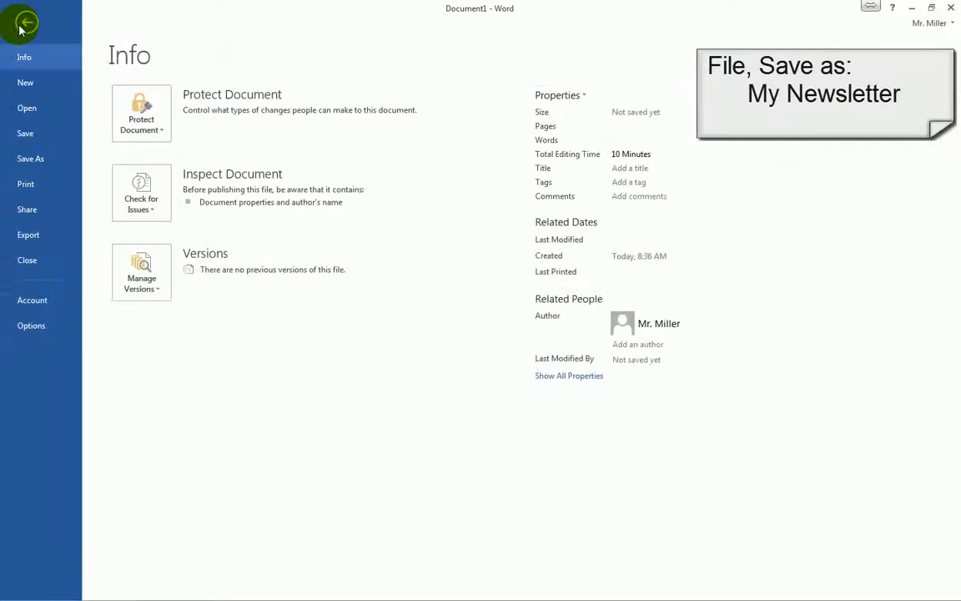
click(31, 161)
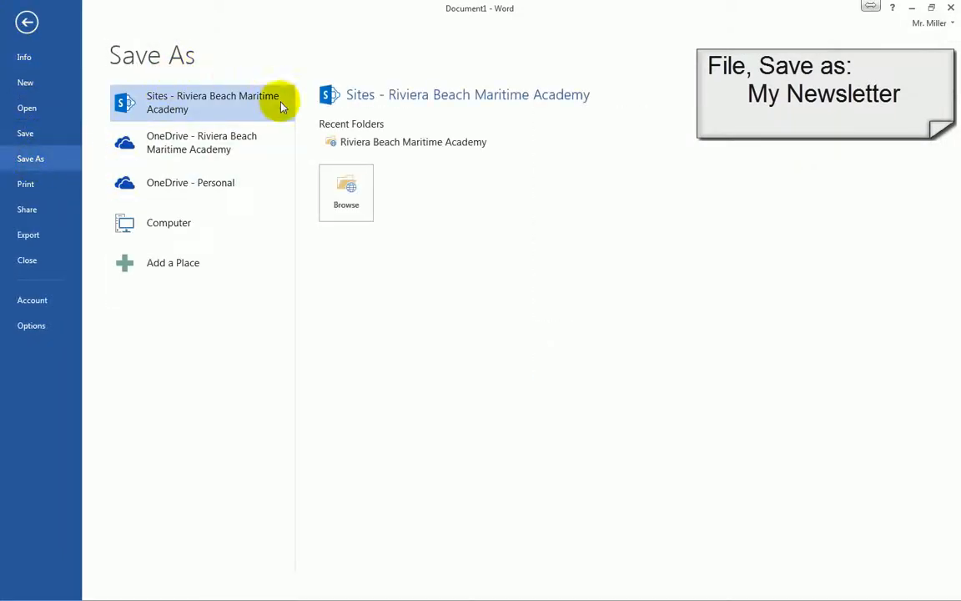
click(136, 222)
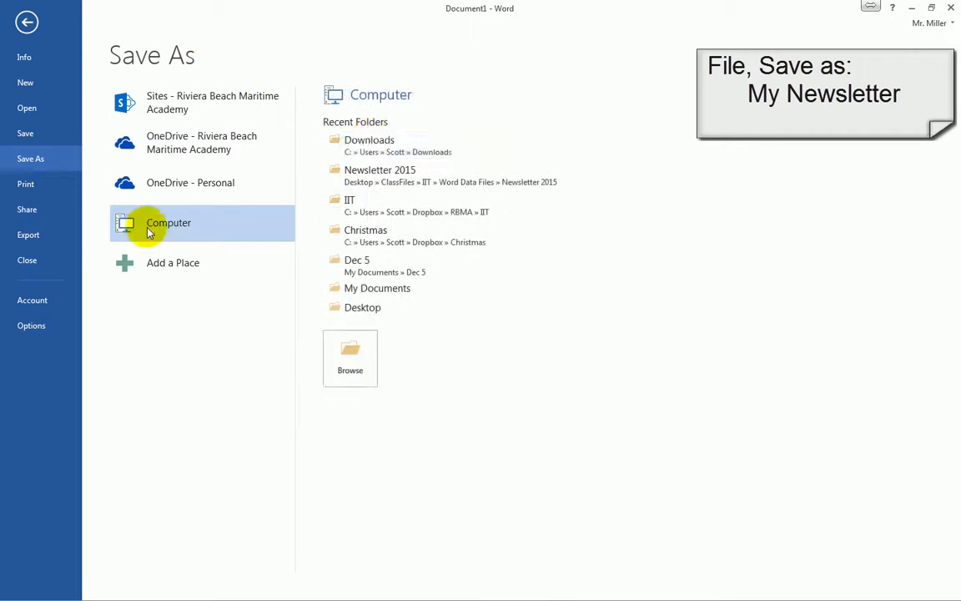
click(352, 292)
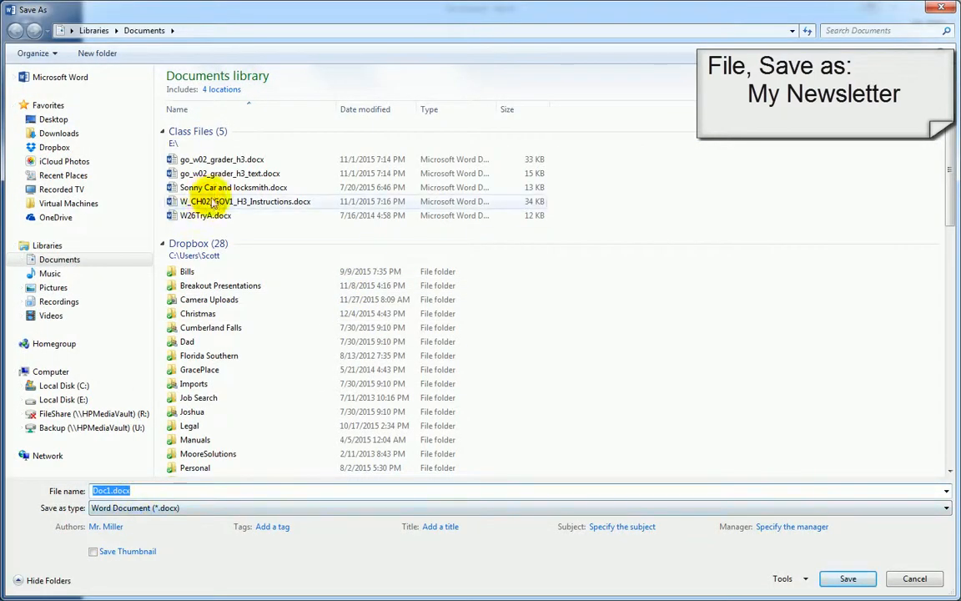
click(98, 54)
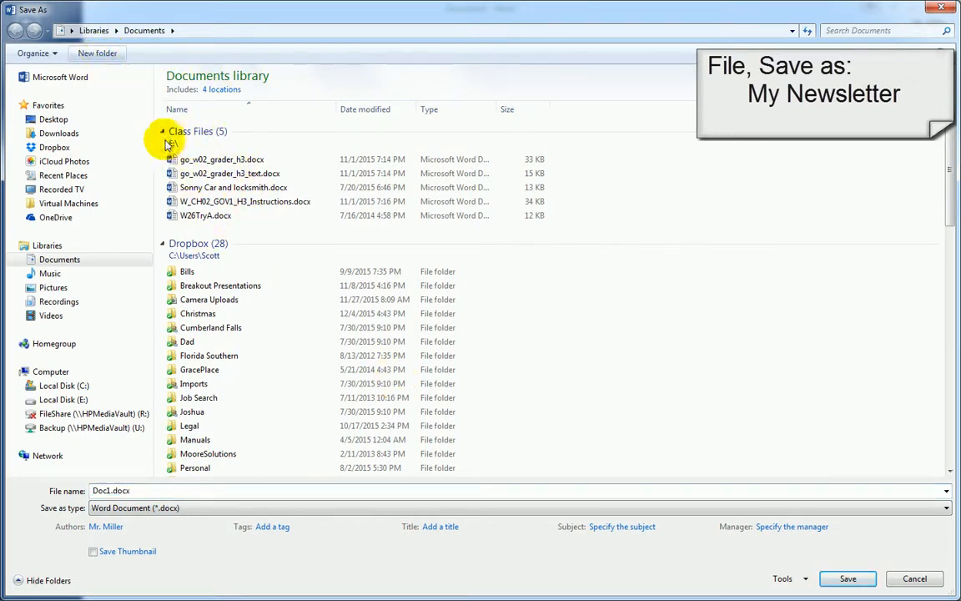
click(99, 54)
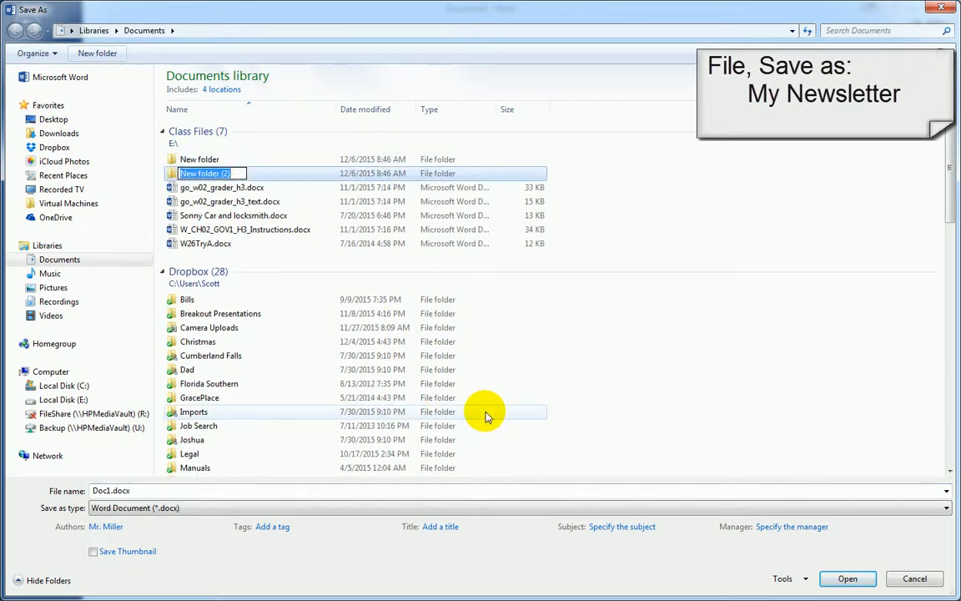
text(De)
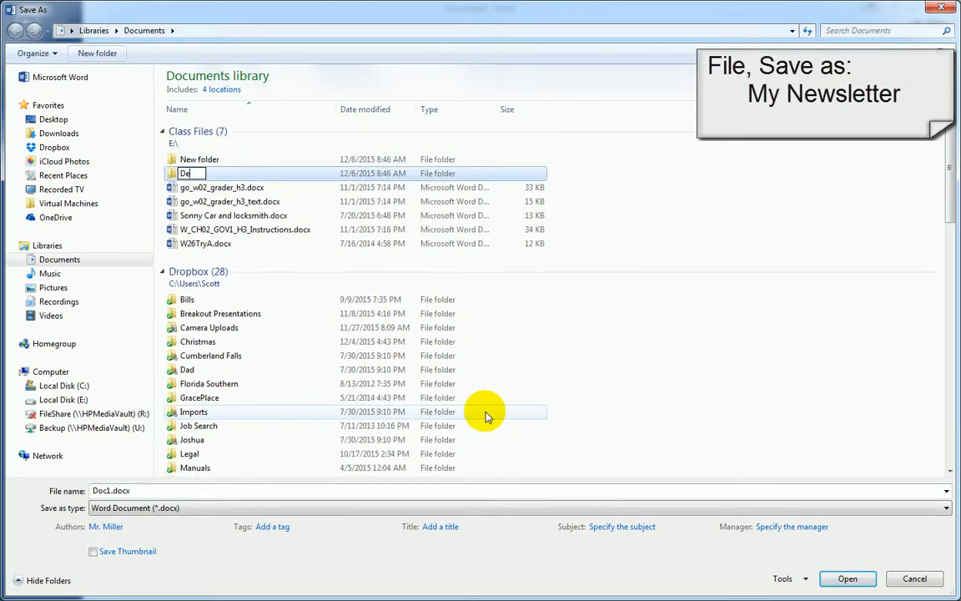
text(cember 10)
key(Return)
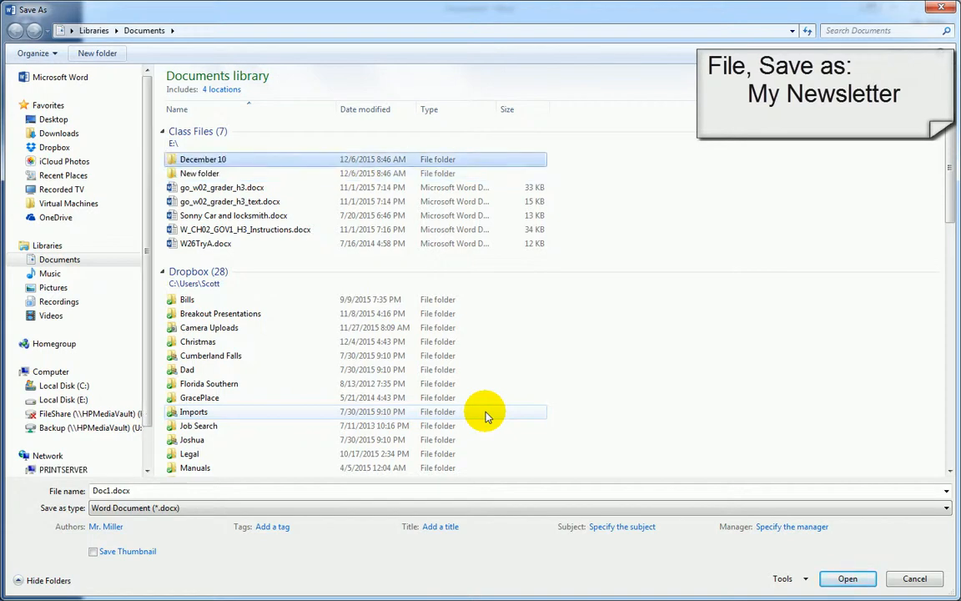
key(Return)
Step: Save the document as "My Newsletter" in the "December 10" folder
double_click(143, 493)
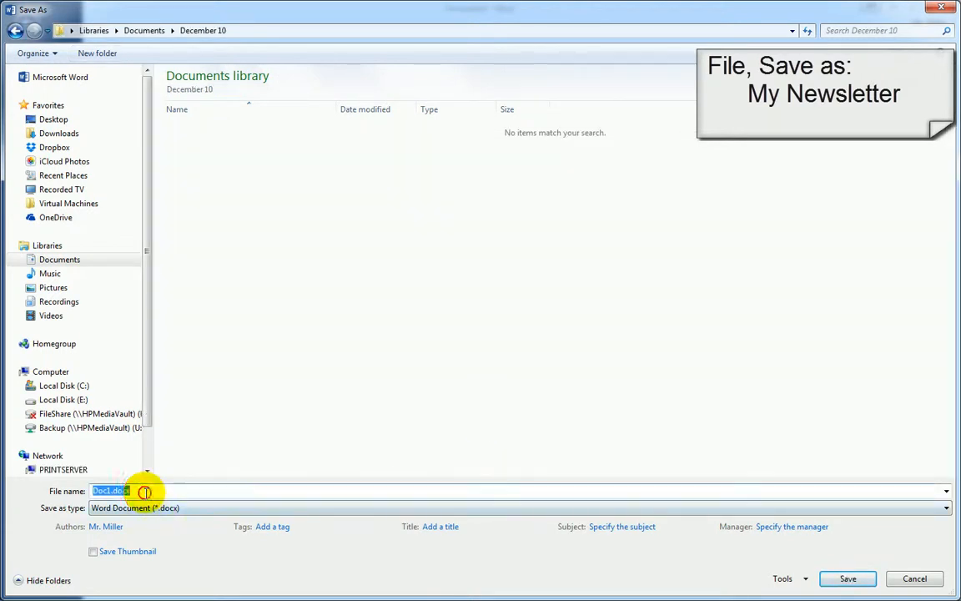
text(My)
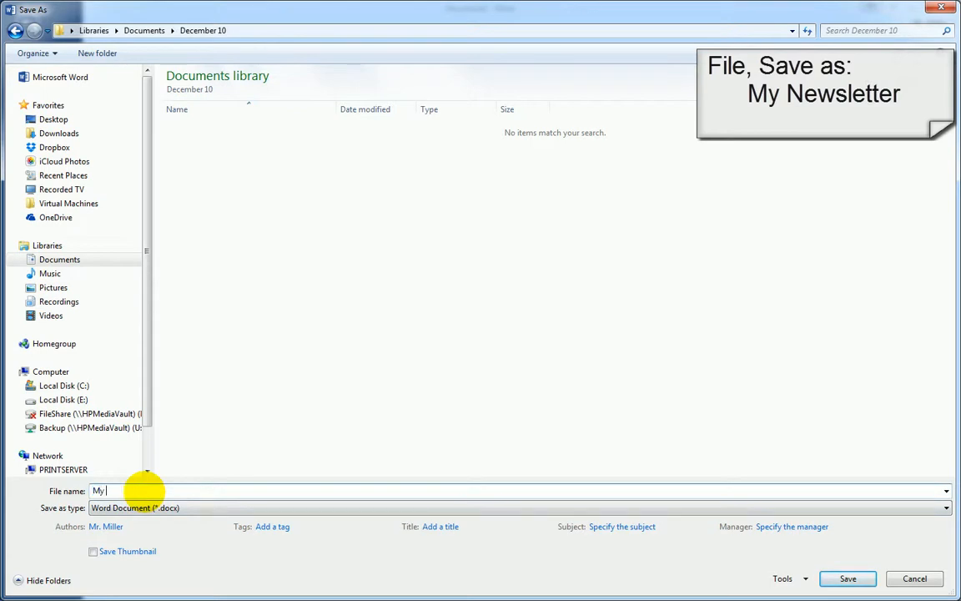
text( Newsletter)
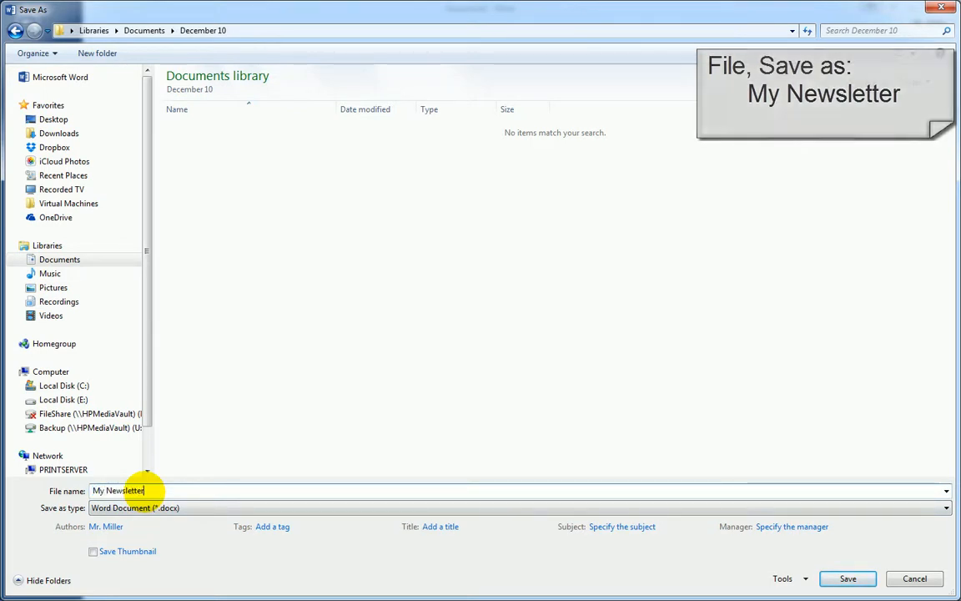
key(Return)
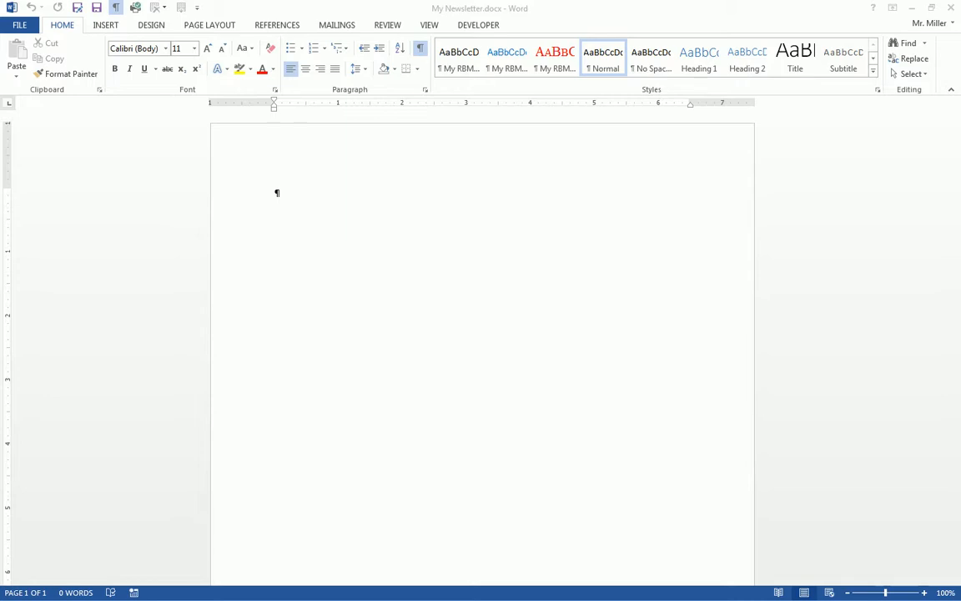
Step: Set custom page margins of .5" on the left and right for the whole document
key(alt+Tab)
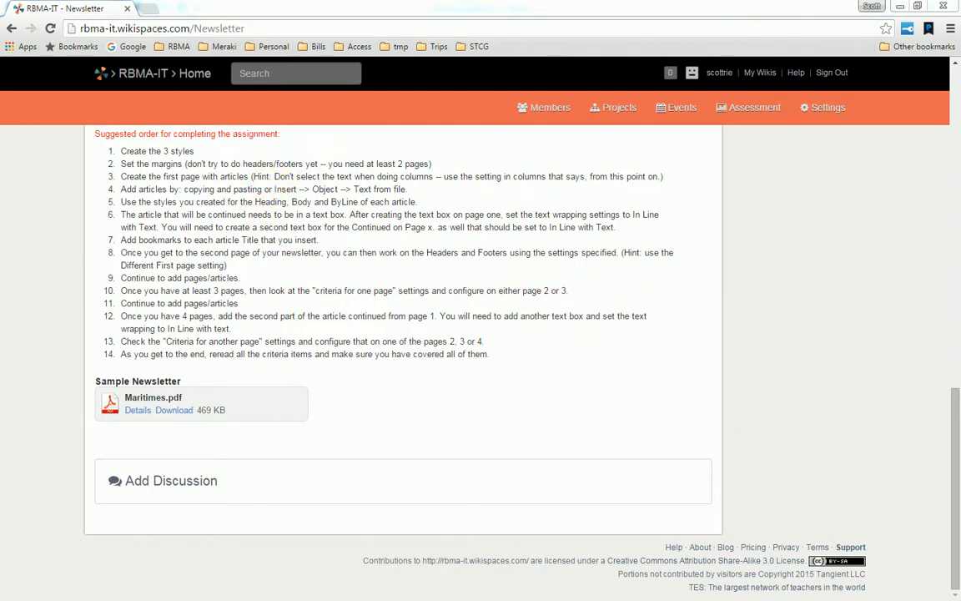
key(alt+Tab)
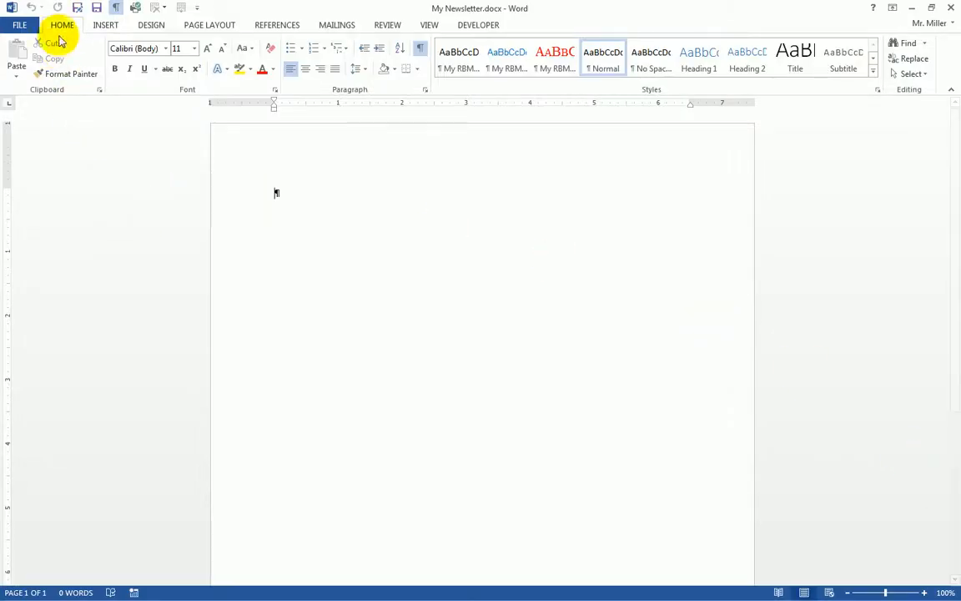
click(148, 26)
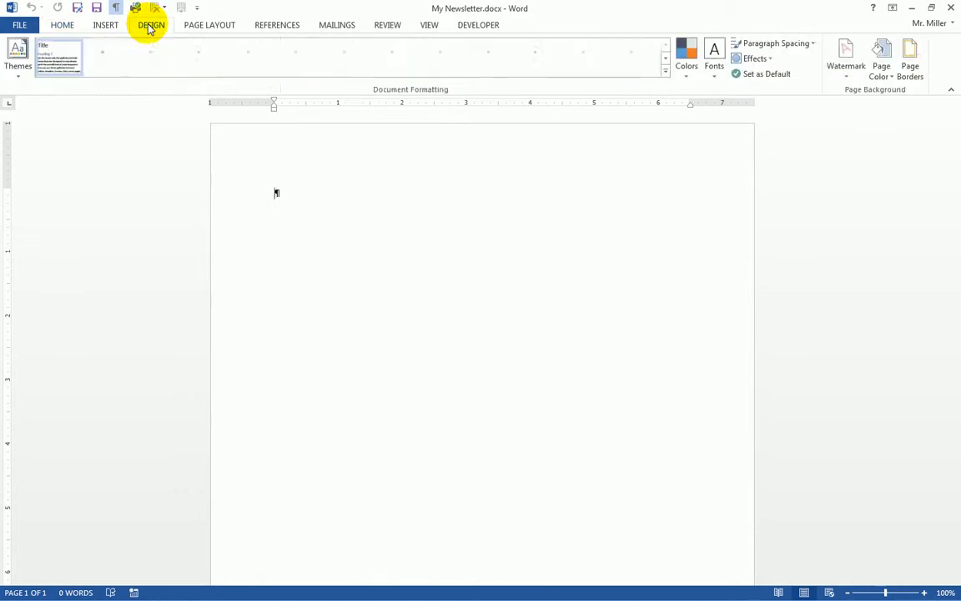
click(208, 27)
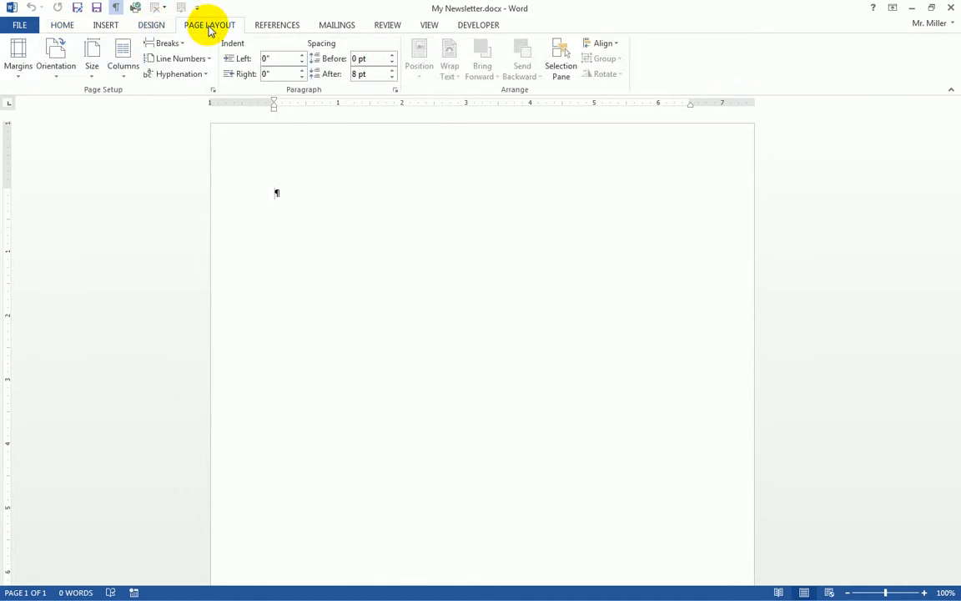
click(18, 74)
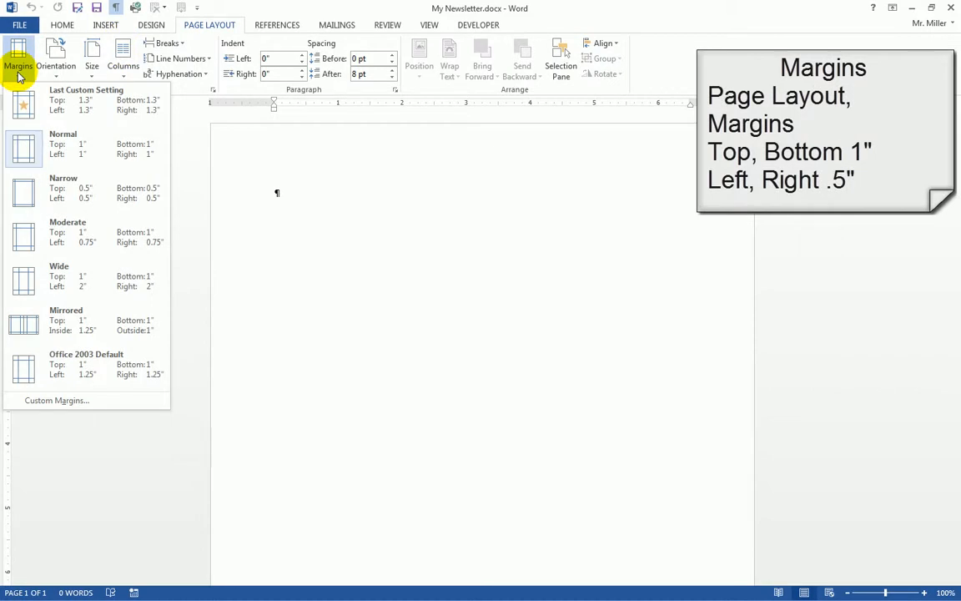
click(68, 402)
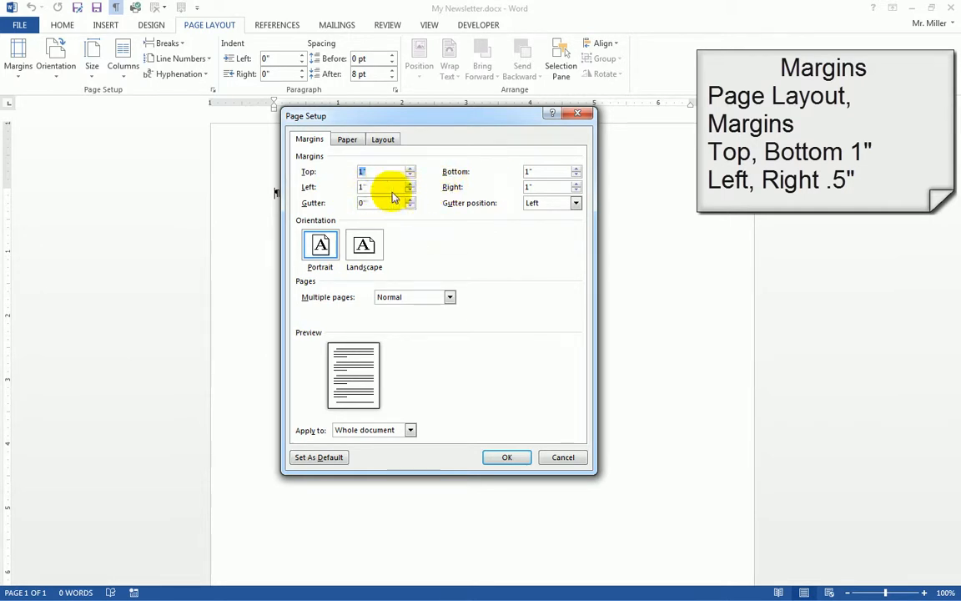
key(Tab)
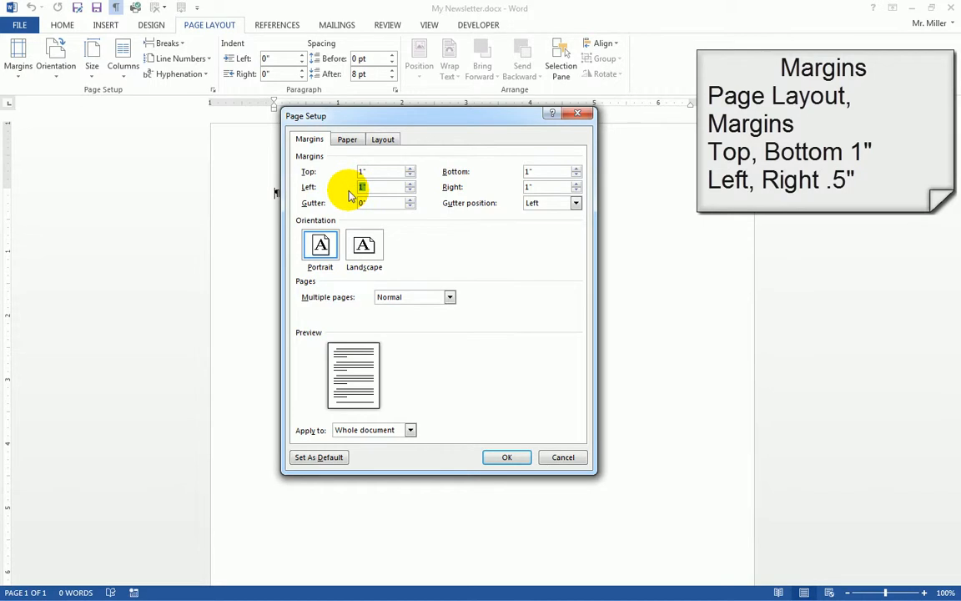
text(.5)
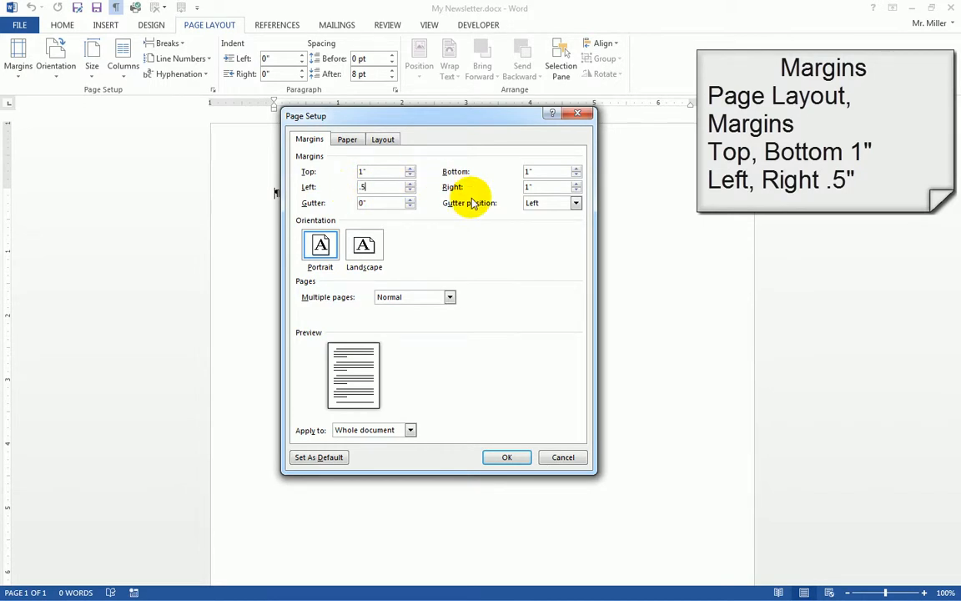
double_click(551, 187)
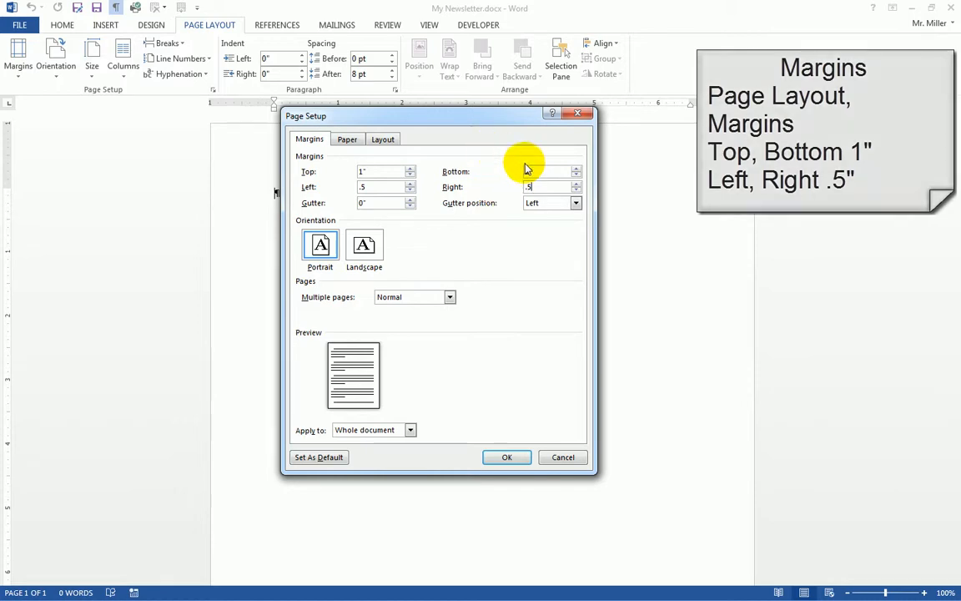
click(507, 457)
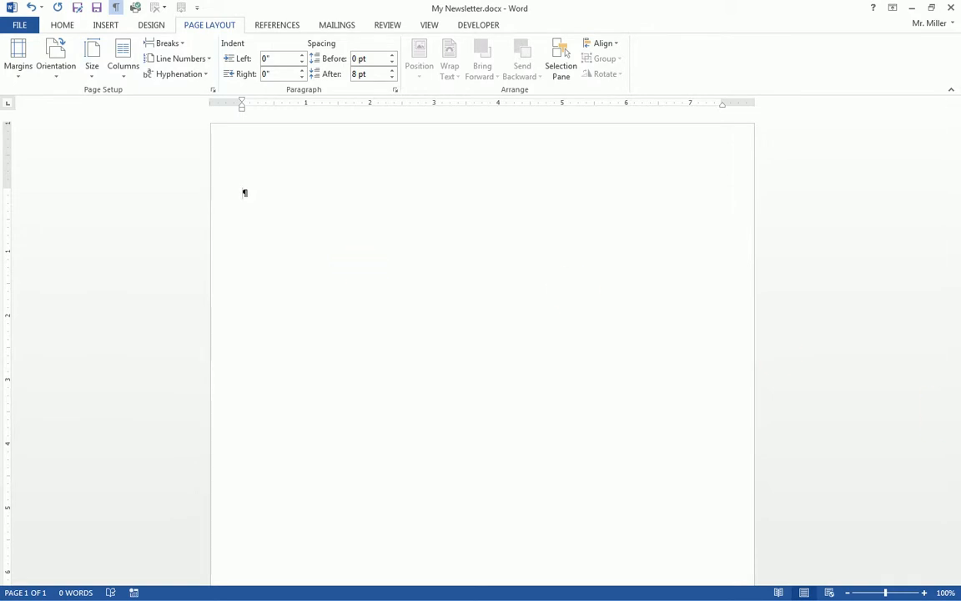
Step: Enter the masthead title "Maritimes" on the first line of the document
key(alt+Tab)
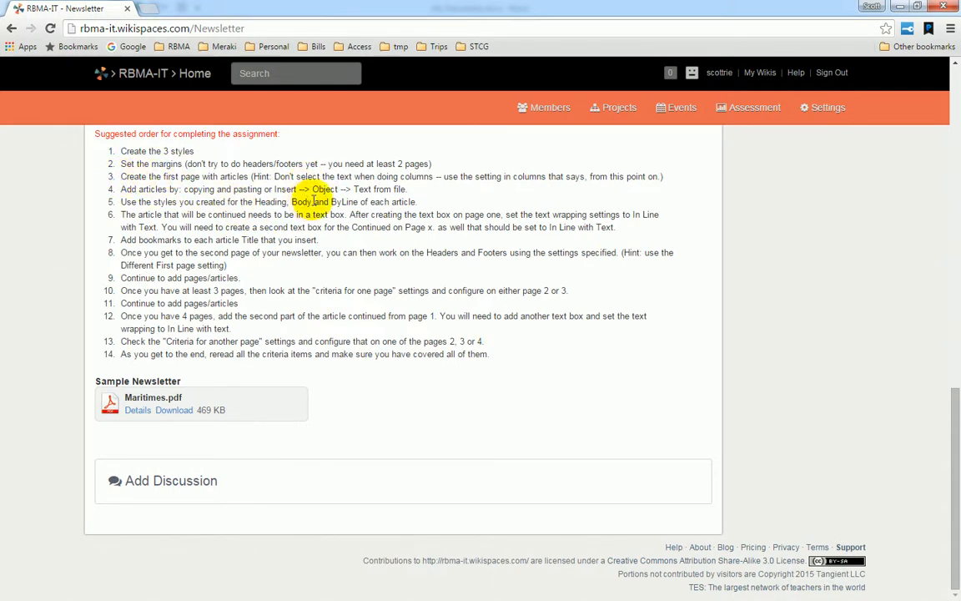
key(alt+Tab)
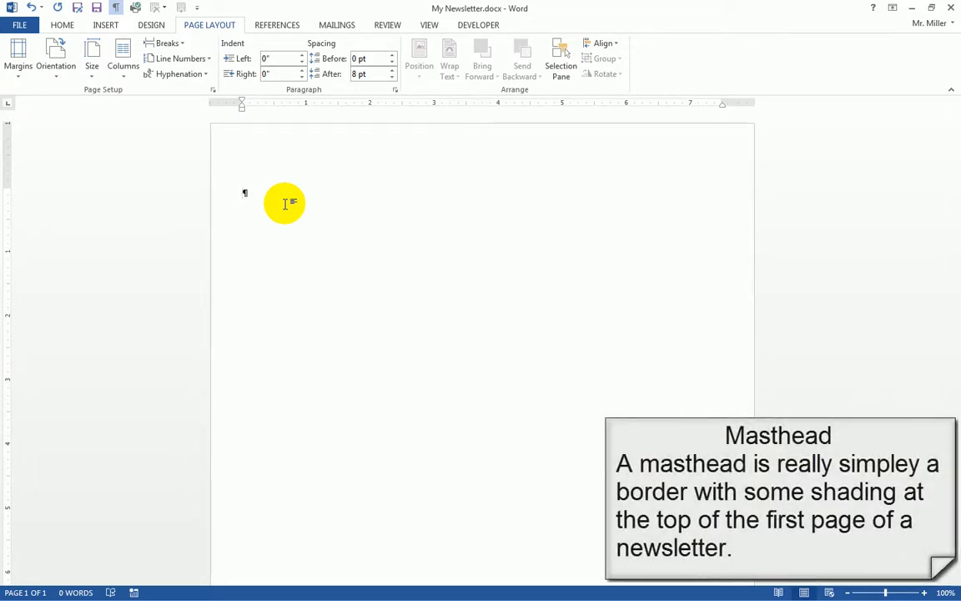
text(aritimes)
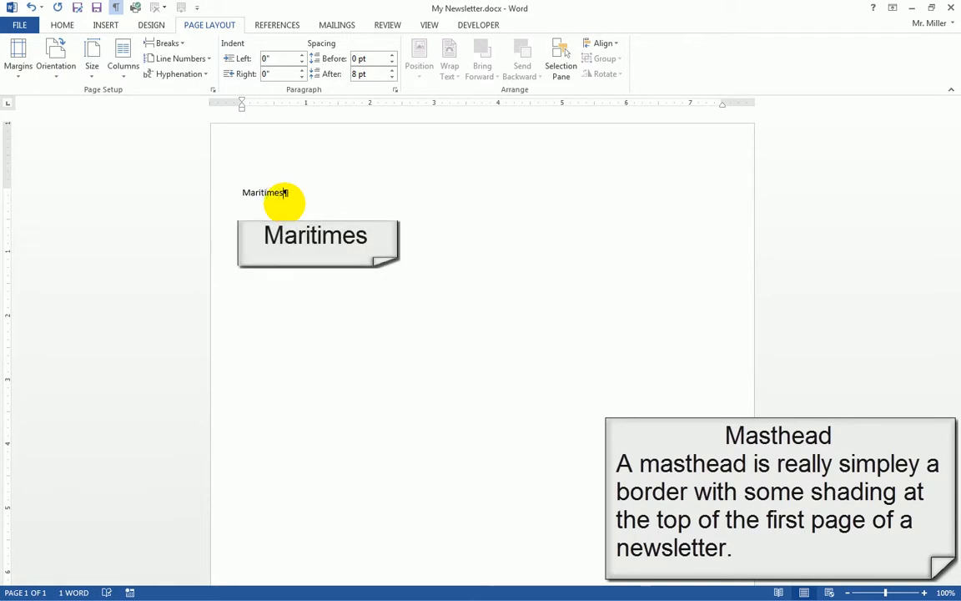
Step: Change the font of the "Maritimes" masthead line to Broadway
click(225, 199)
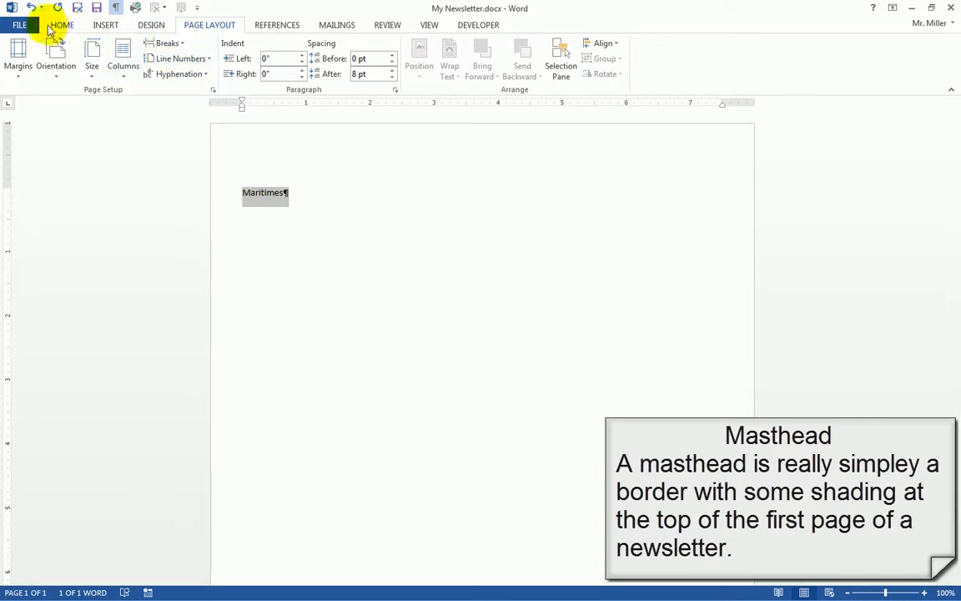
click(61, 26)
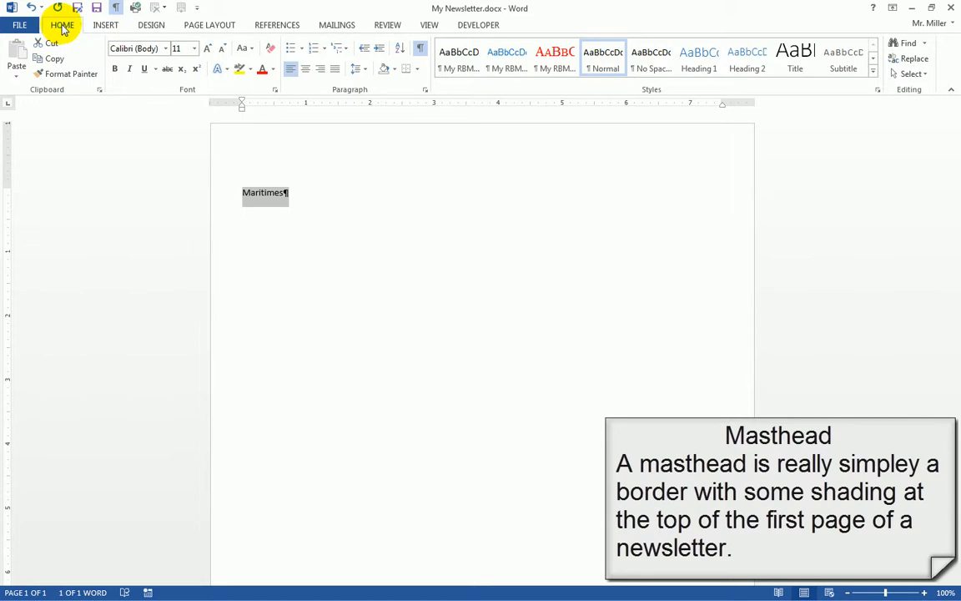
click(167, 48)
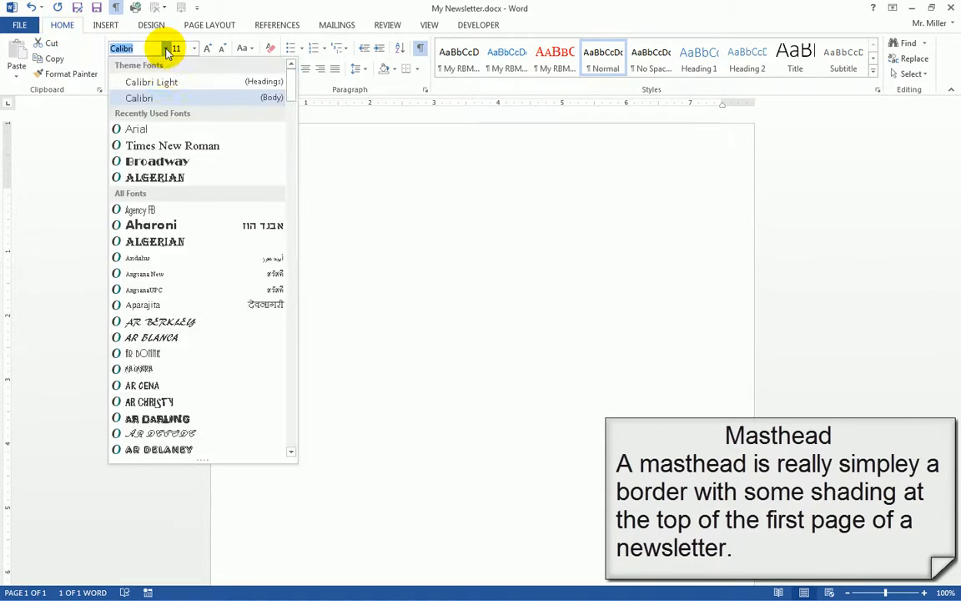
click(151, 163)
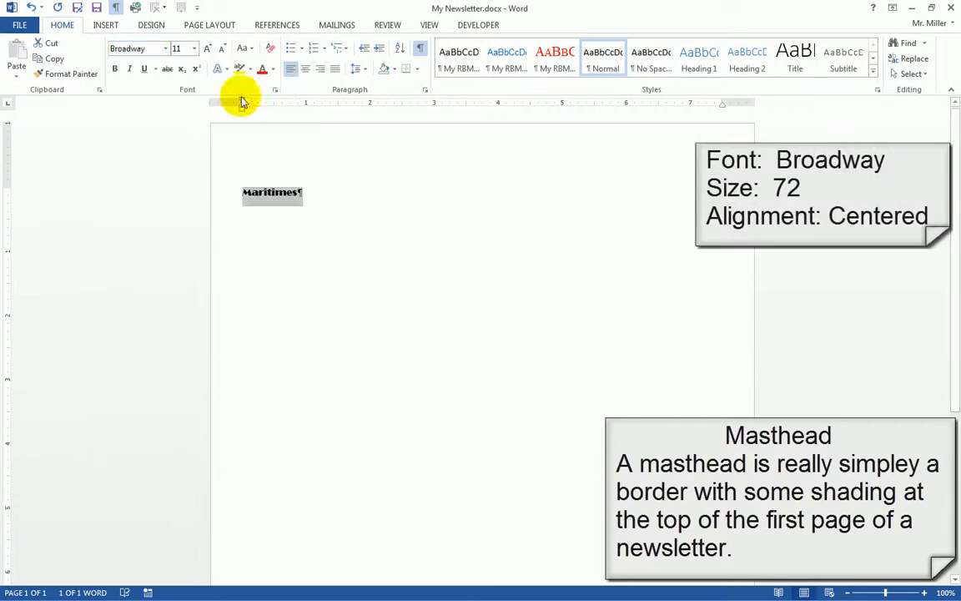
Step: Set the "Maritimes" masthead text to size 72, make it bold and center it
click(196, 48)
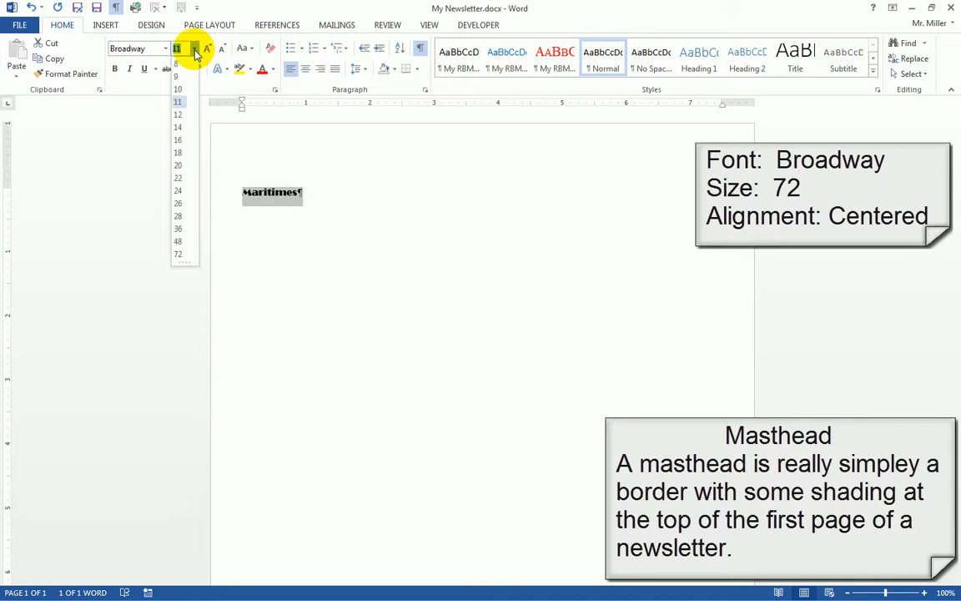
click(180, 254)
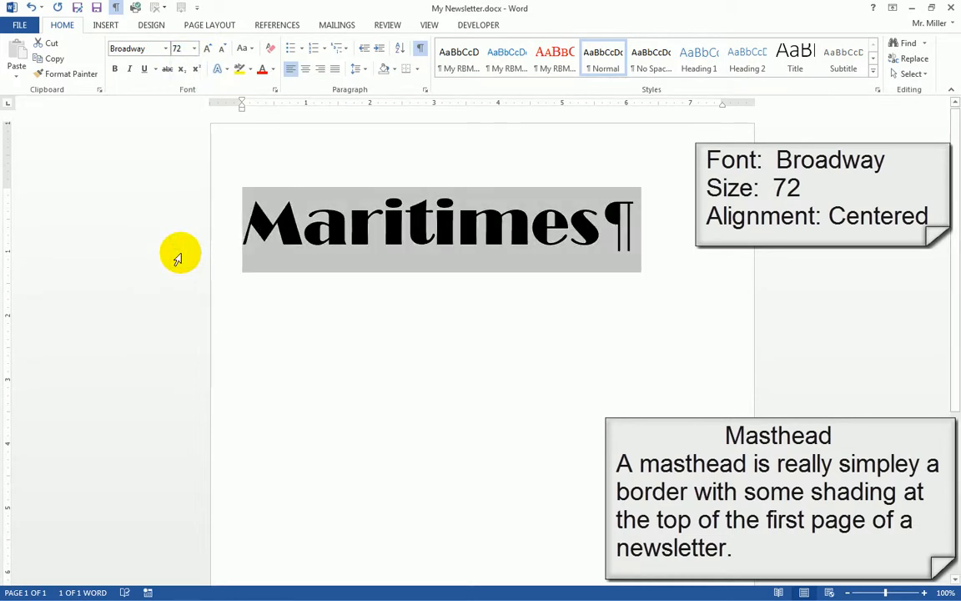
click(115, 69)
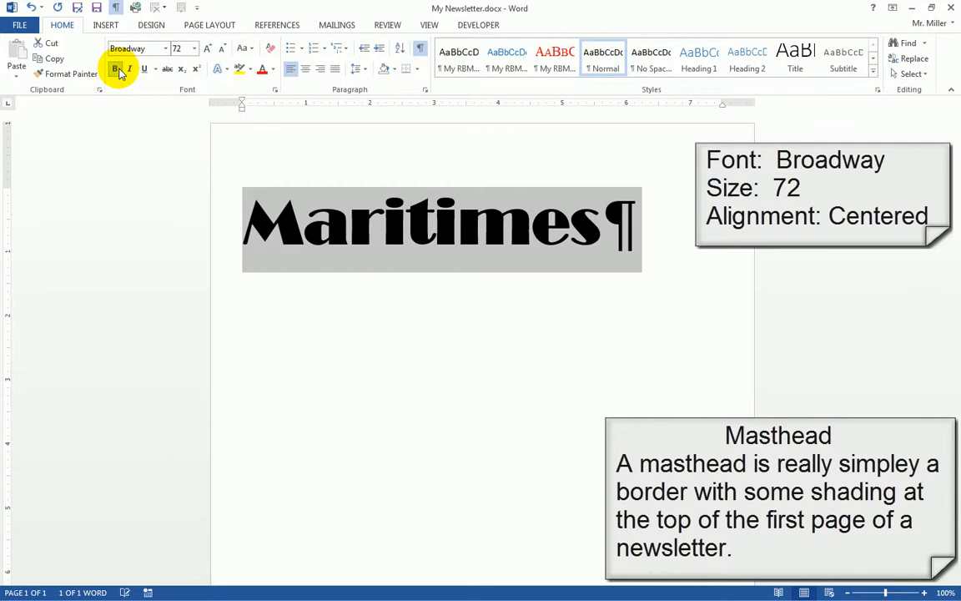
click(309, 70)
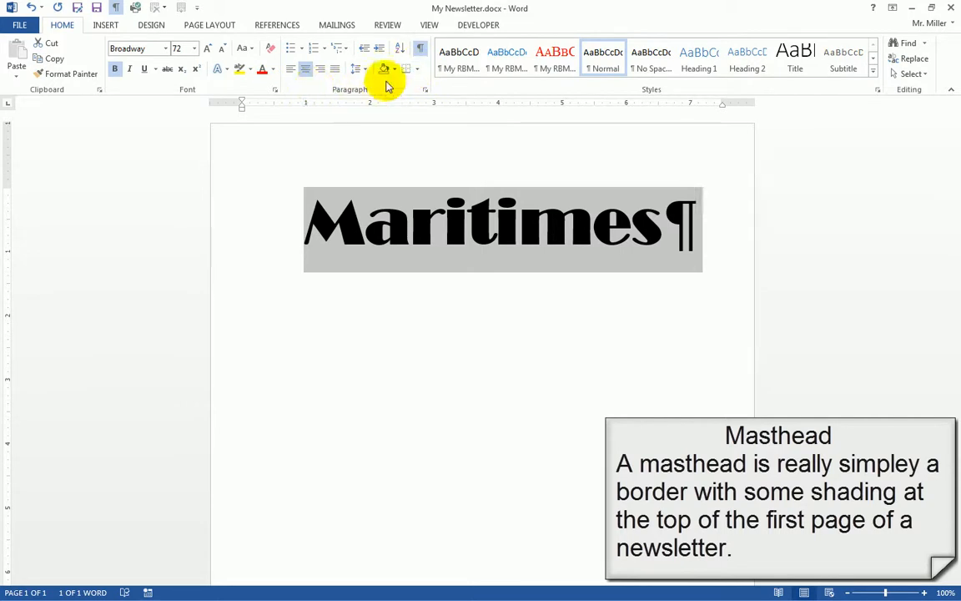
Step: Box the masthead paragraph with a blue 2 ¼ pt double-line border and shade it White, Background 1, Darker 15%
click(420, 71)
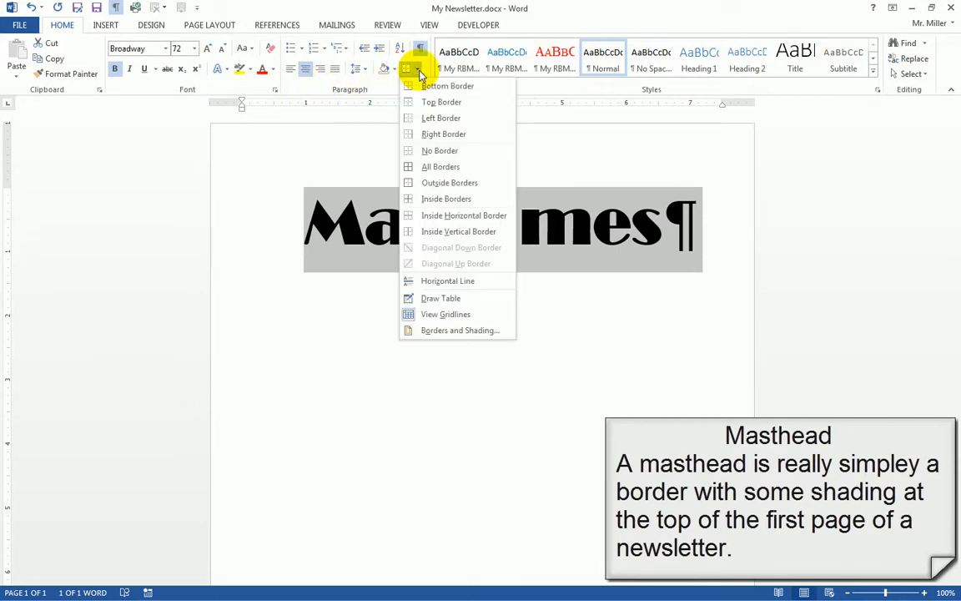
click(448, 334)
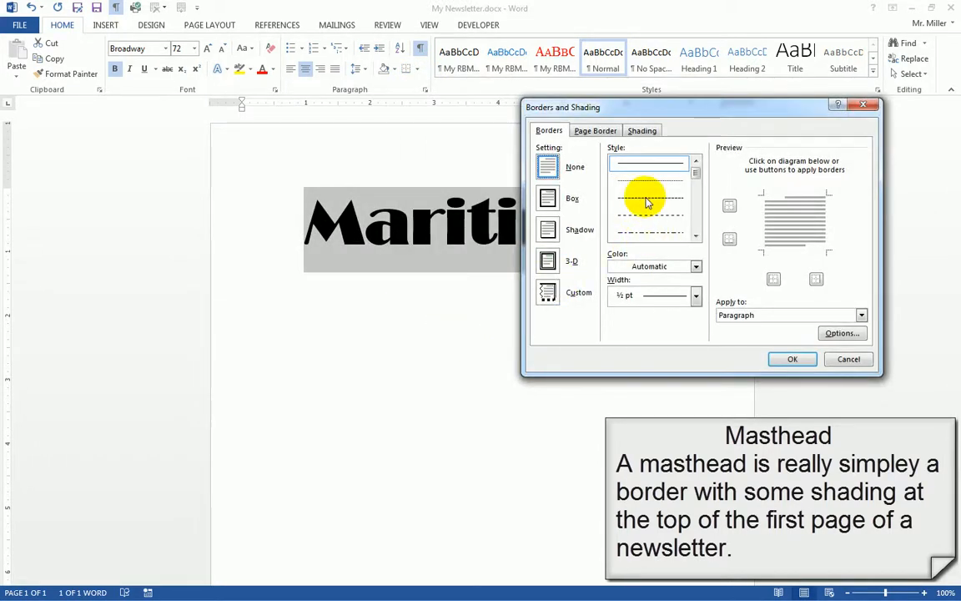
click(697, 237)
click(696, 237)
click(697, 236)
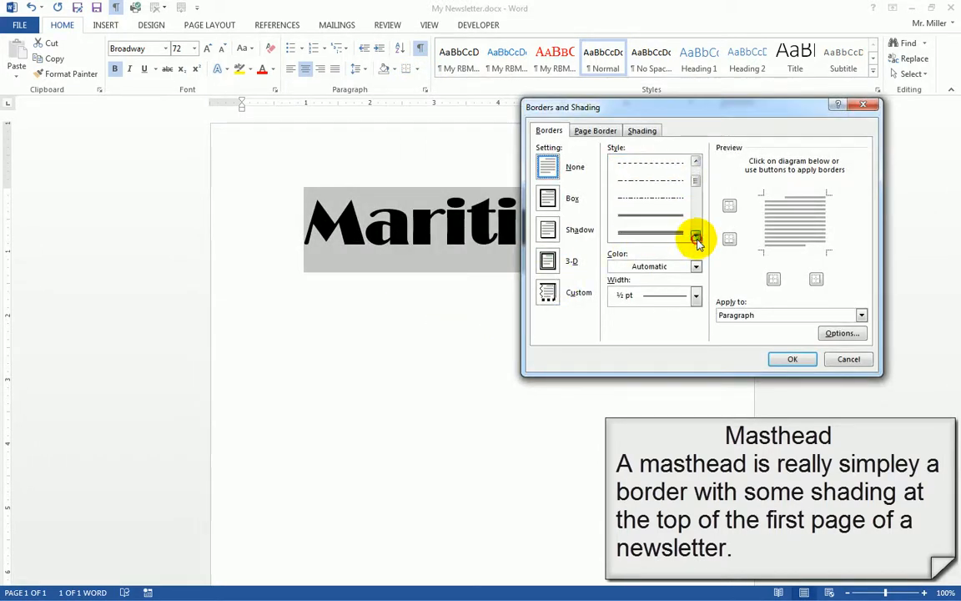
click(664, 222)
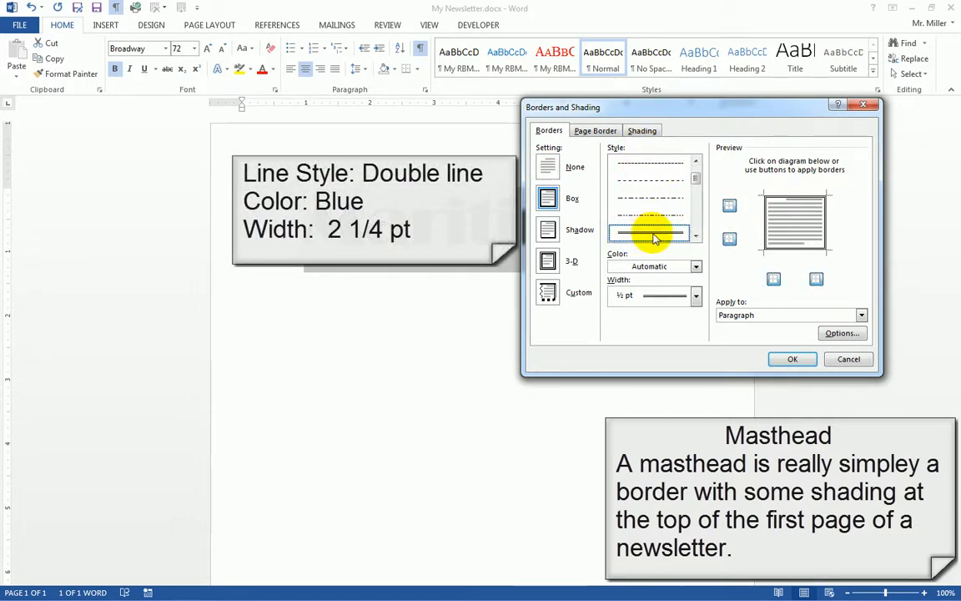
click(695, 266)
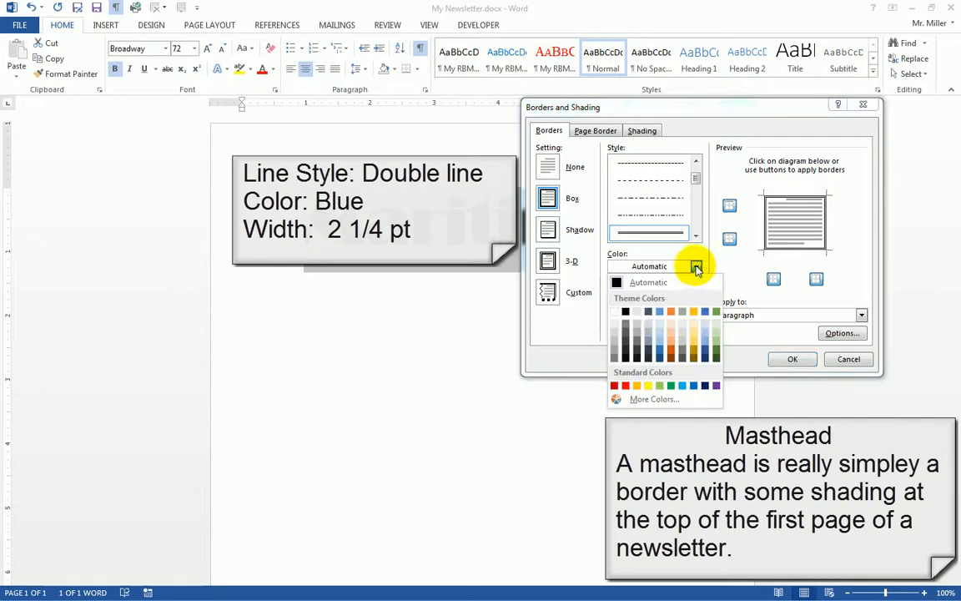
click(694, 387)
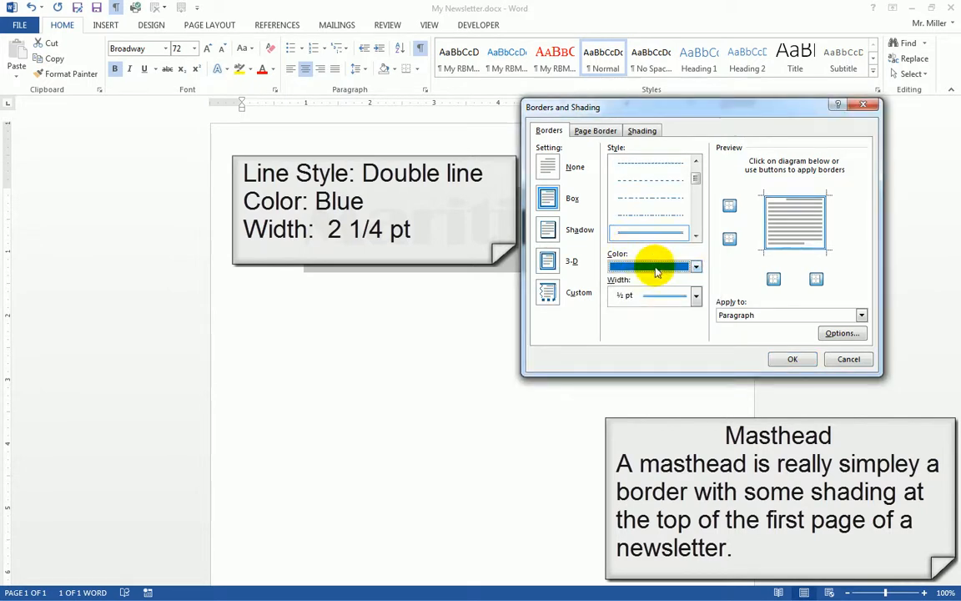
click(696, 298)
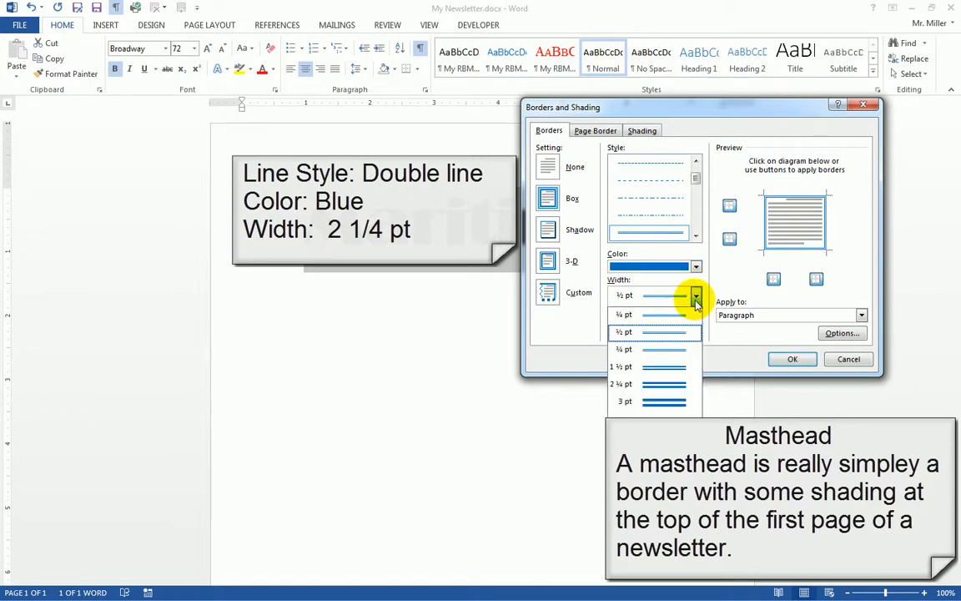
click(619, 386)
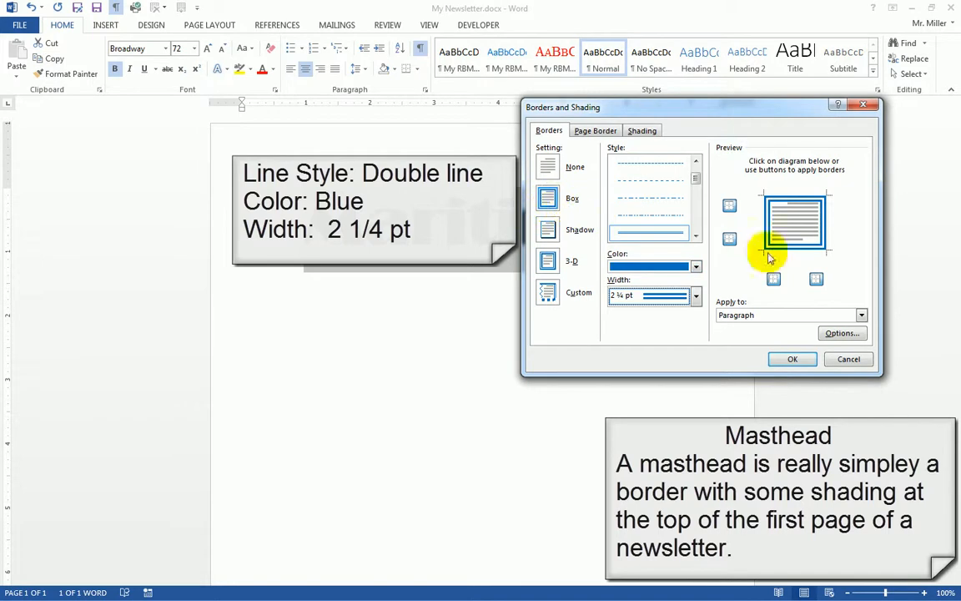
click(794, 357)
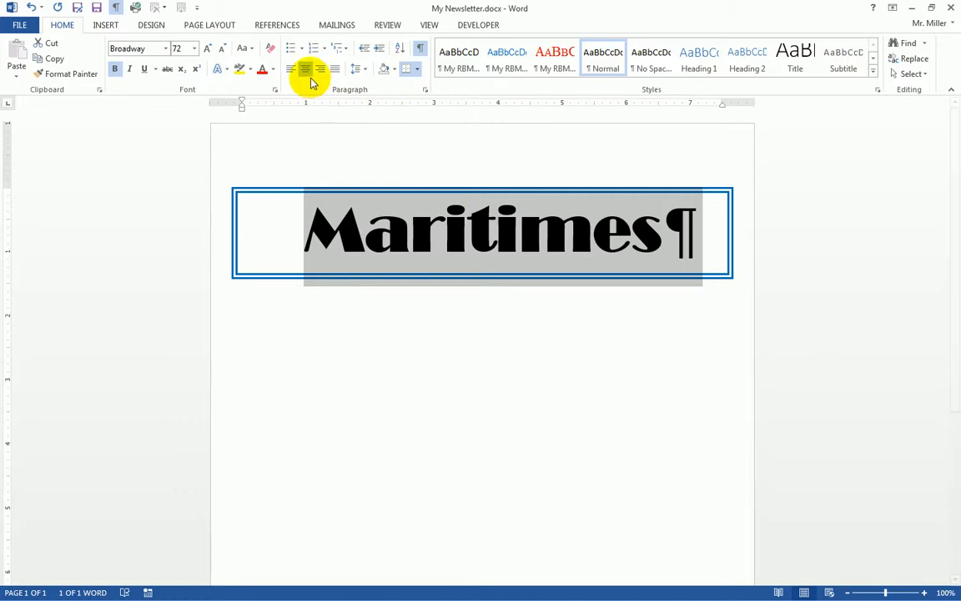
click(396, 73)
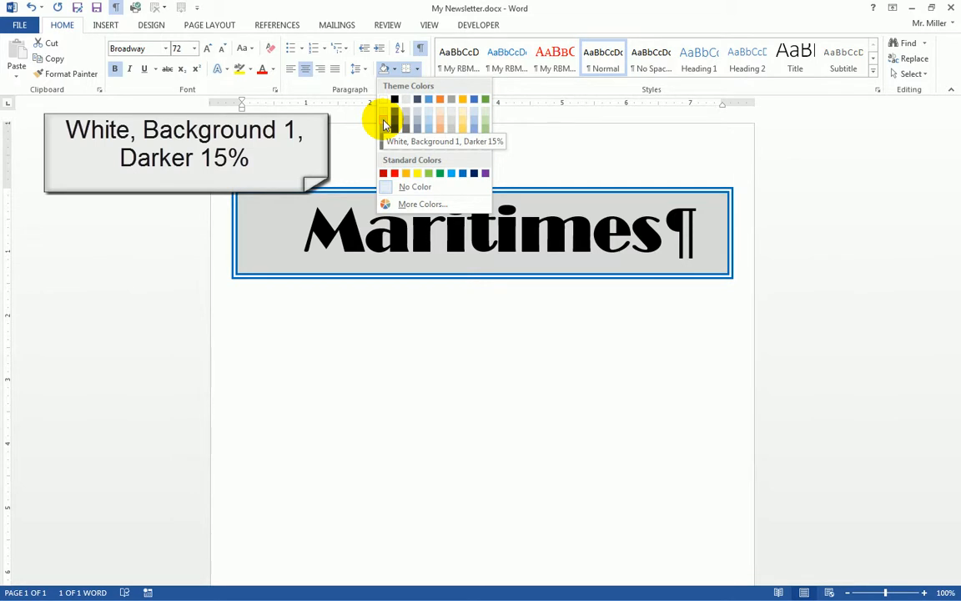
click(386, 126)
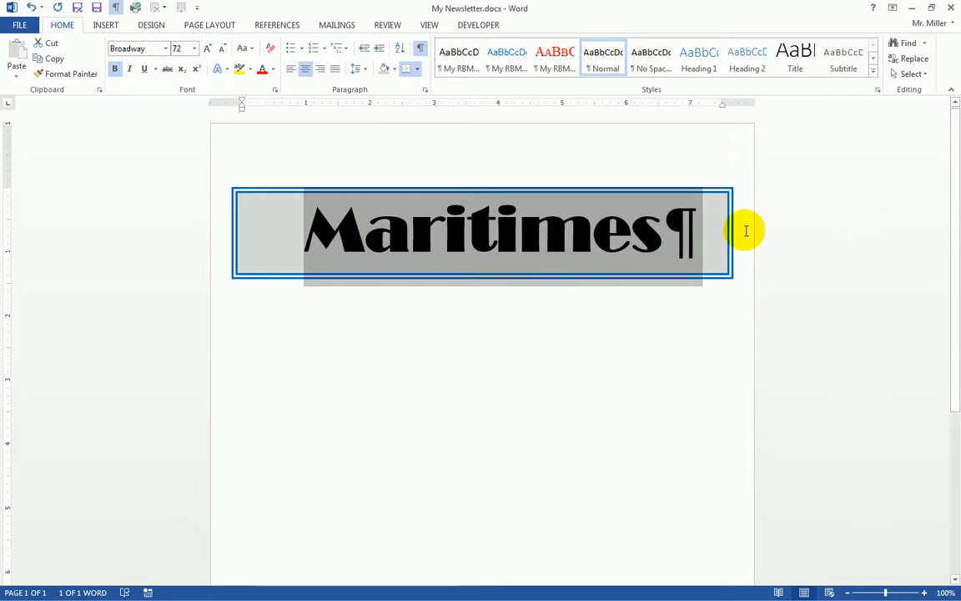
Step: Add a new paragraph below the masthead and clear all its formatting, including the border and shading
click(679, 238)
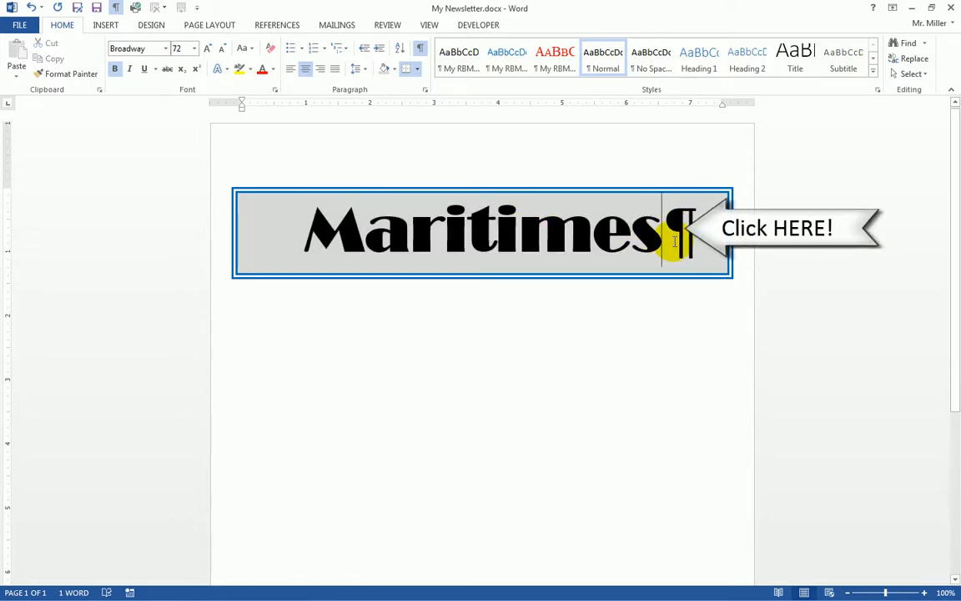
key(Return)
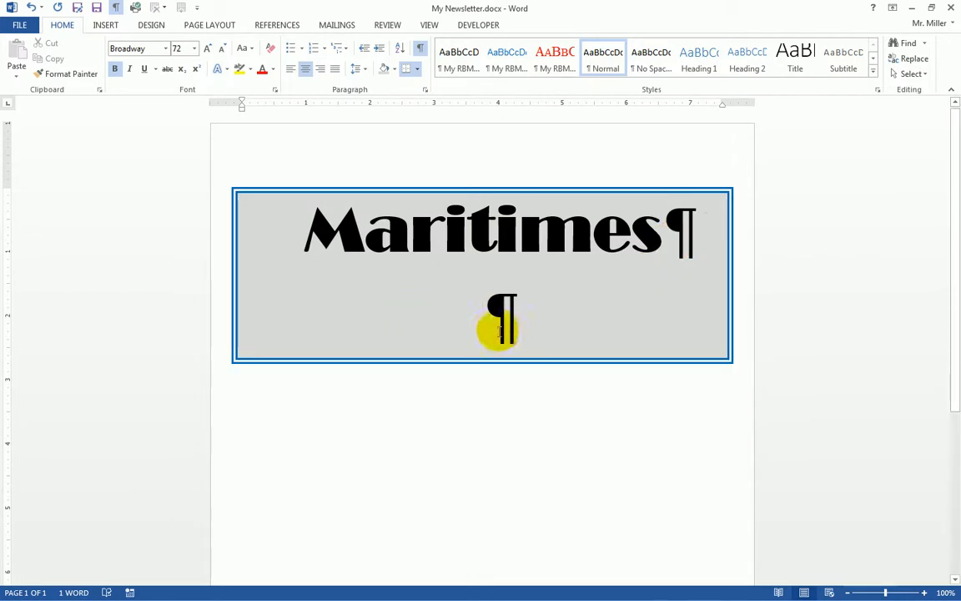
drag(489, 328, 547, 327)
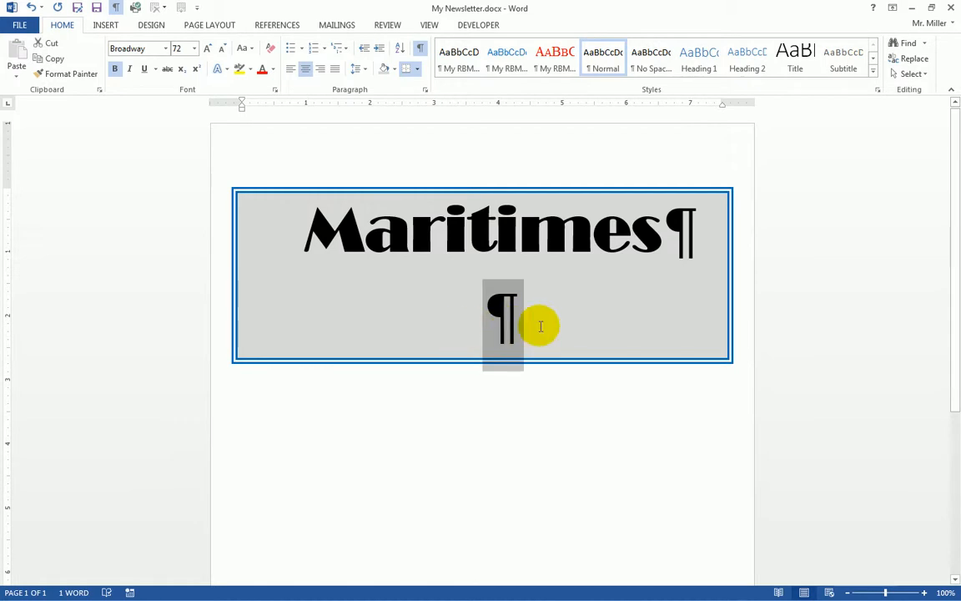
click(271, 52)
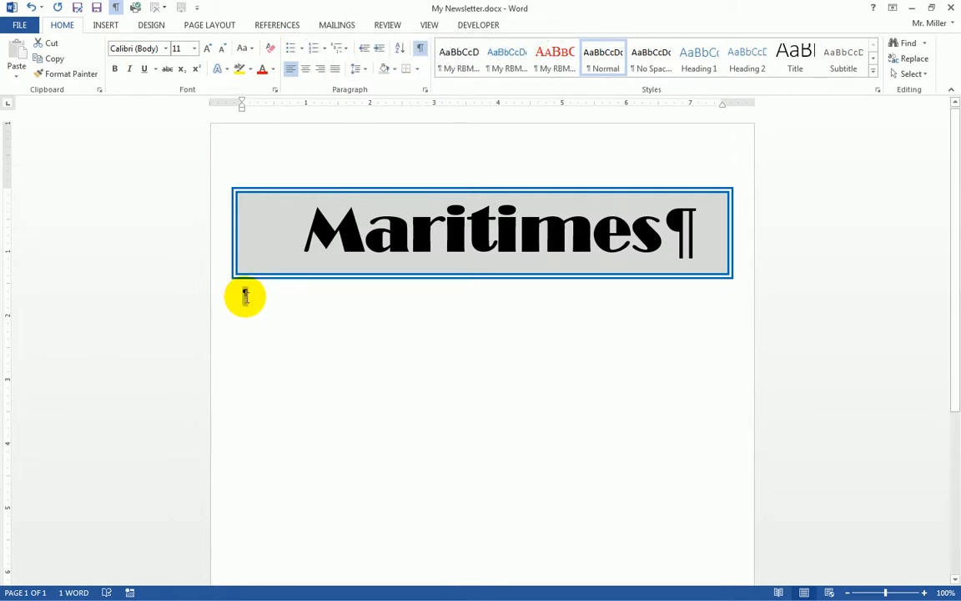
drag(245, 296, 279, 307)
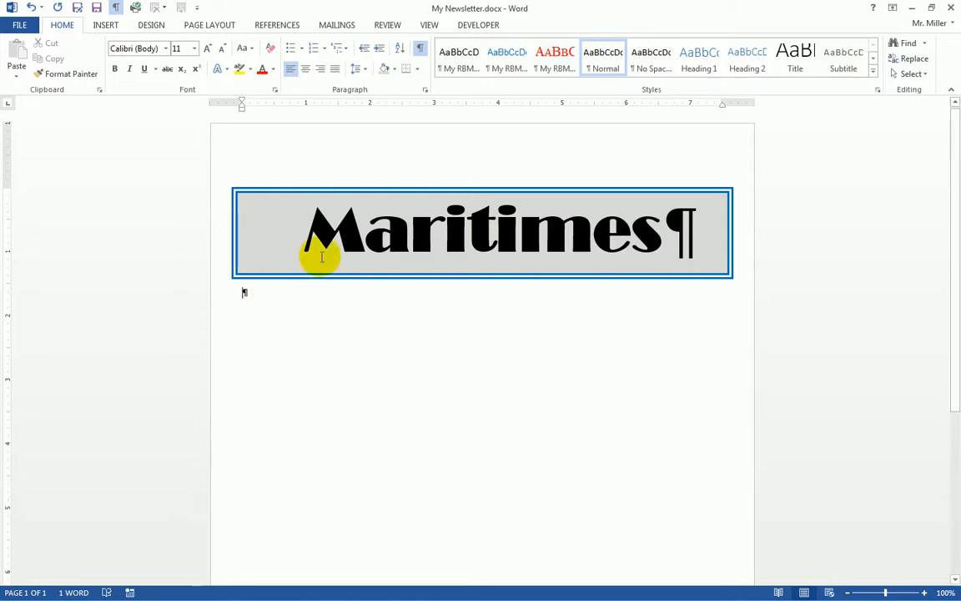
Step: Insert the text of Fishing_Club.docx below the masthead, from Desktop > ClassFiles > IIT > Word Data Files > Newsletter 2015
click(106, 27)
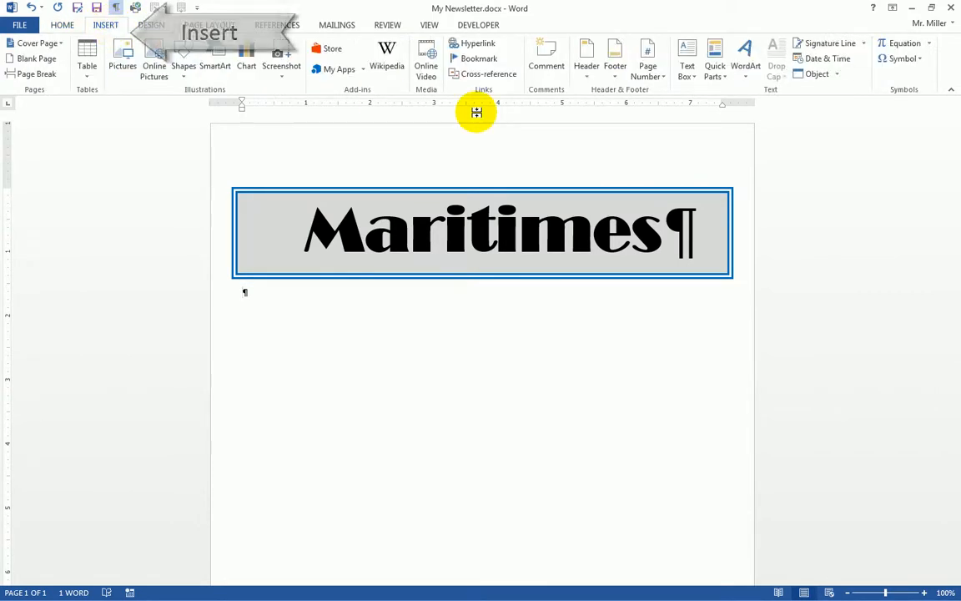
click(838, 74)
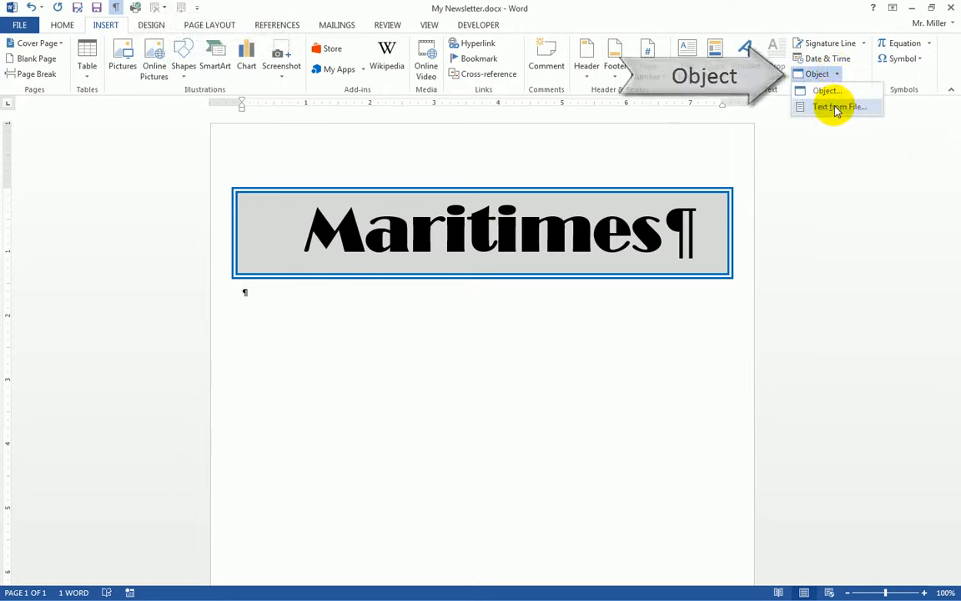
click(834, 107)
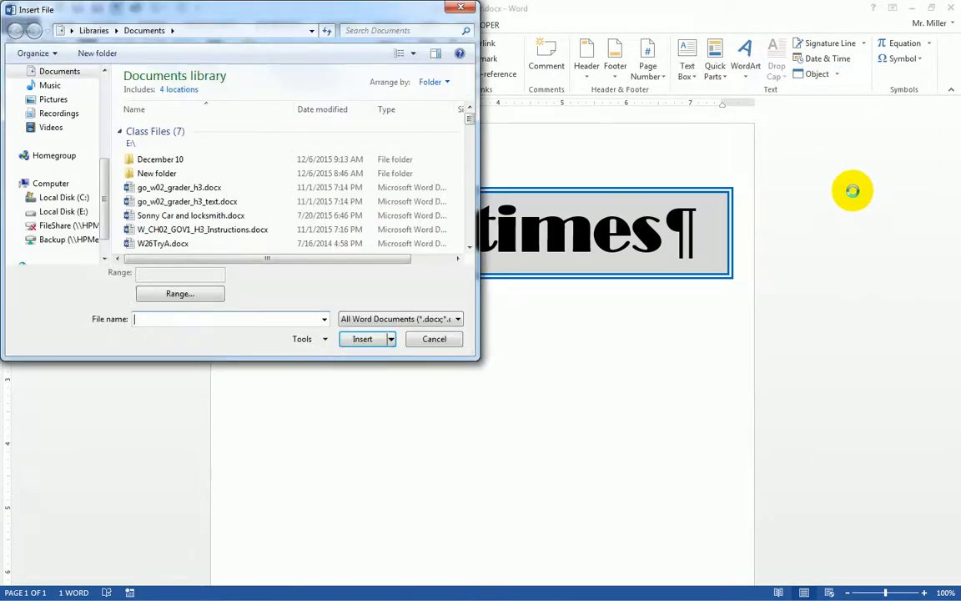
drag(103, 240, 102, 138)
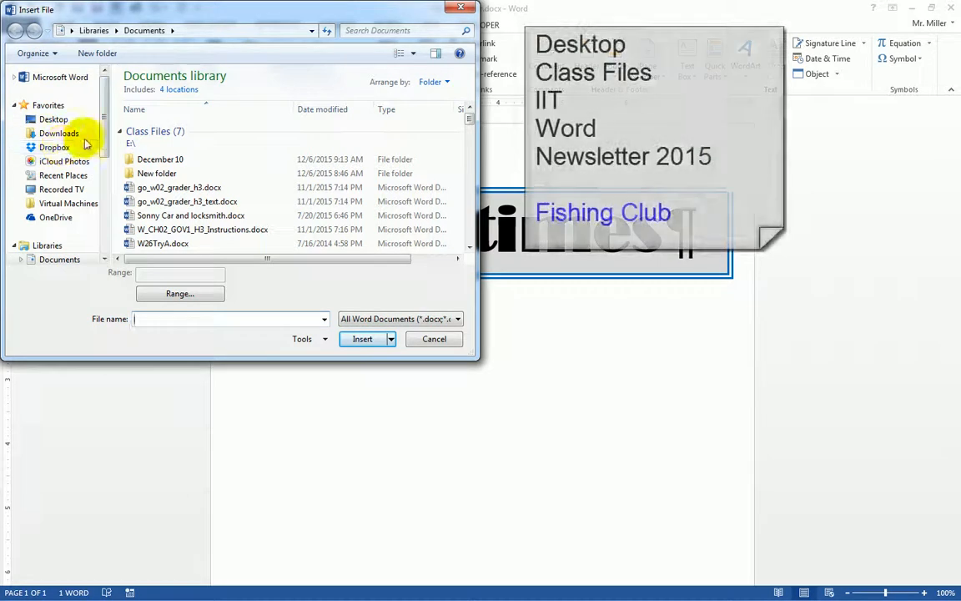
click(50, 120)
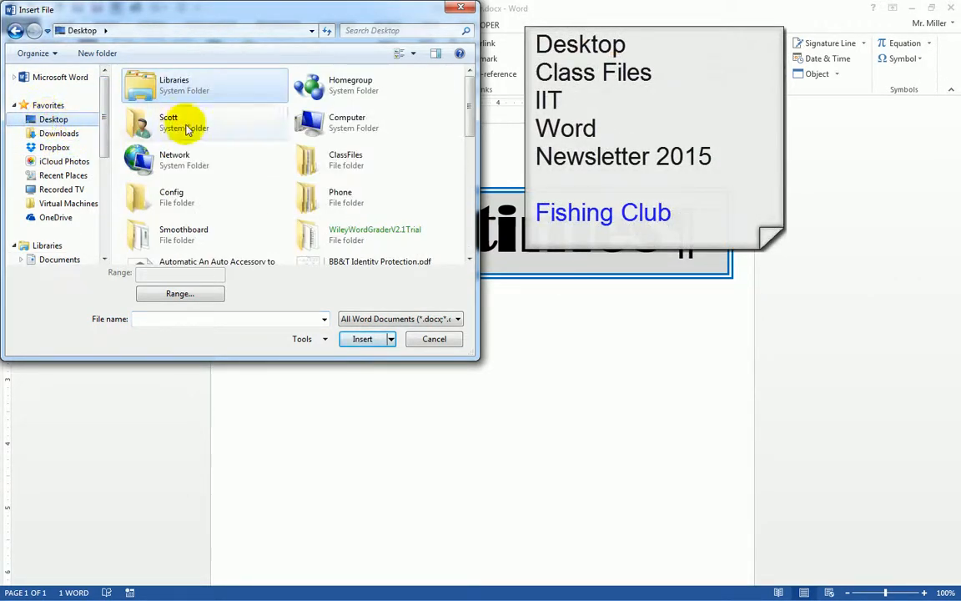
double_click(330, 158)
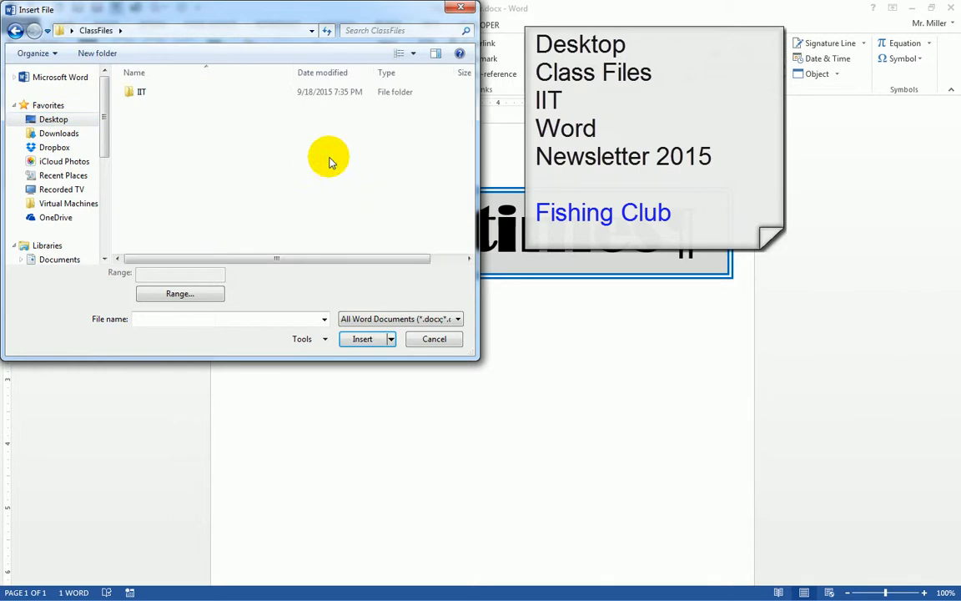
double_click(131, 93)
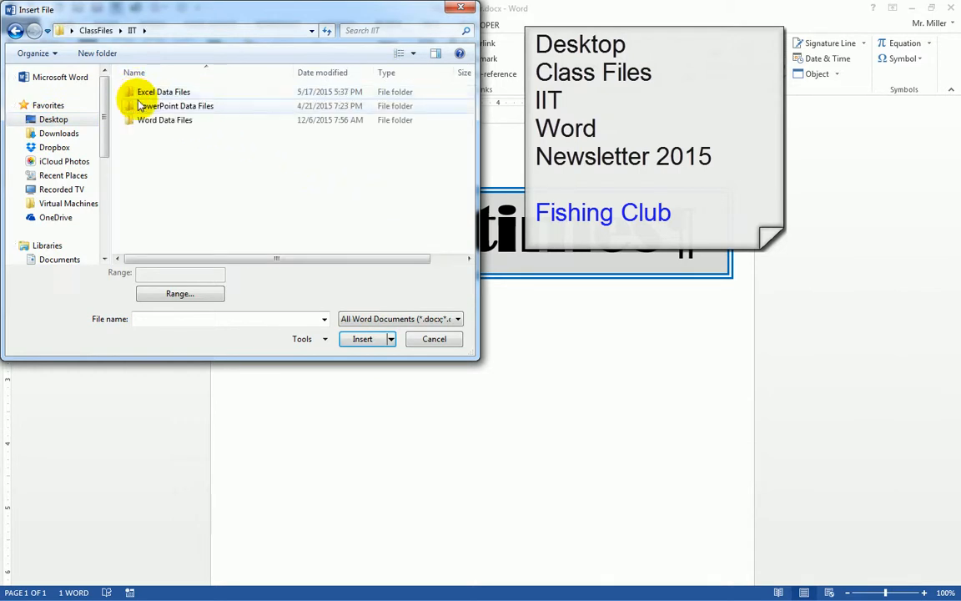
double_click(135, 123)
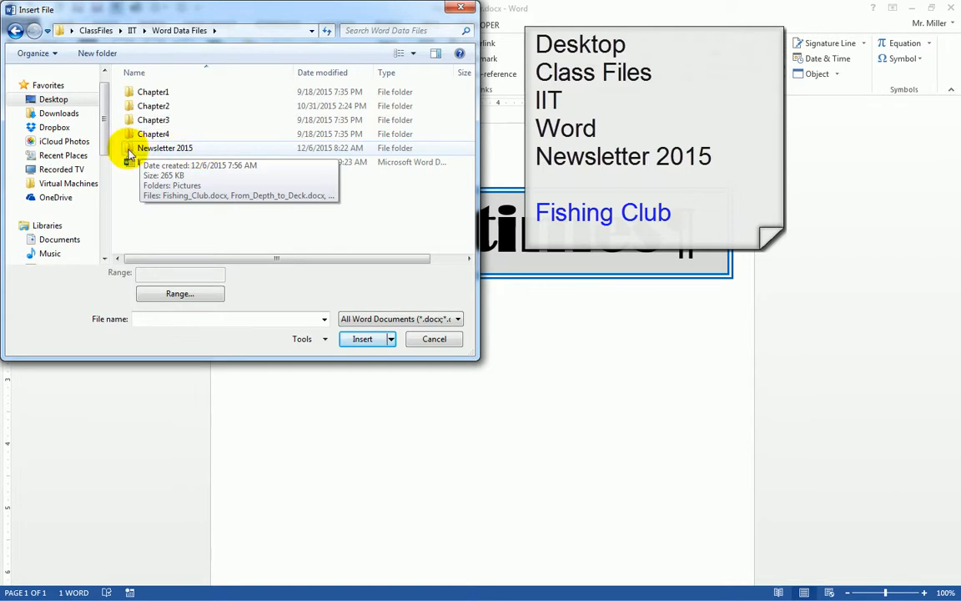
double_click(129, 150)
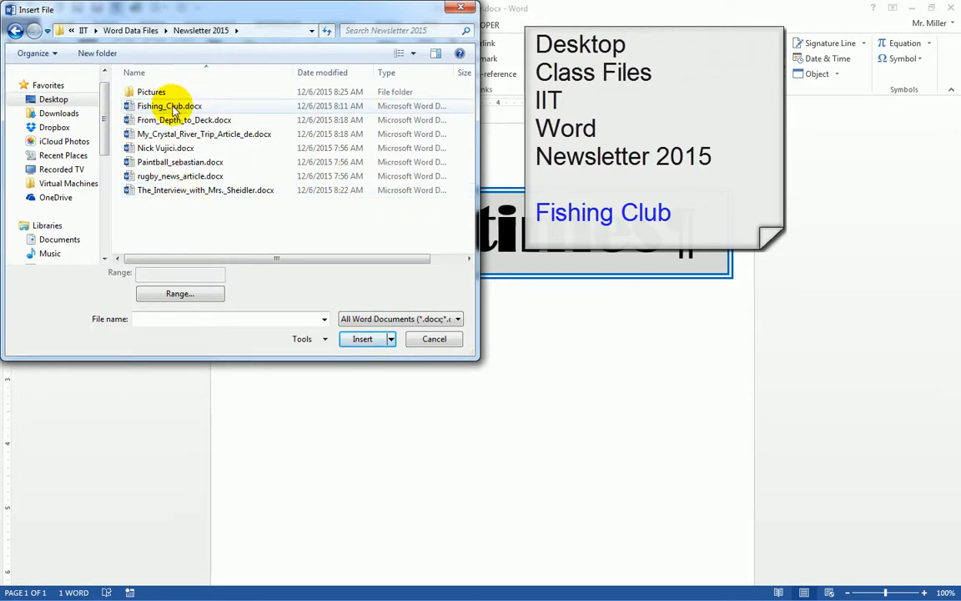
click(173, 108)
click(362, 338)
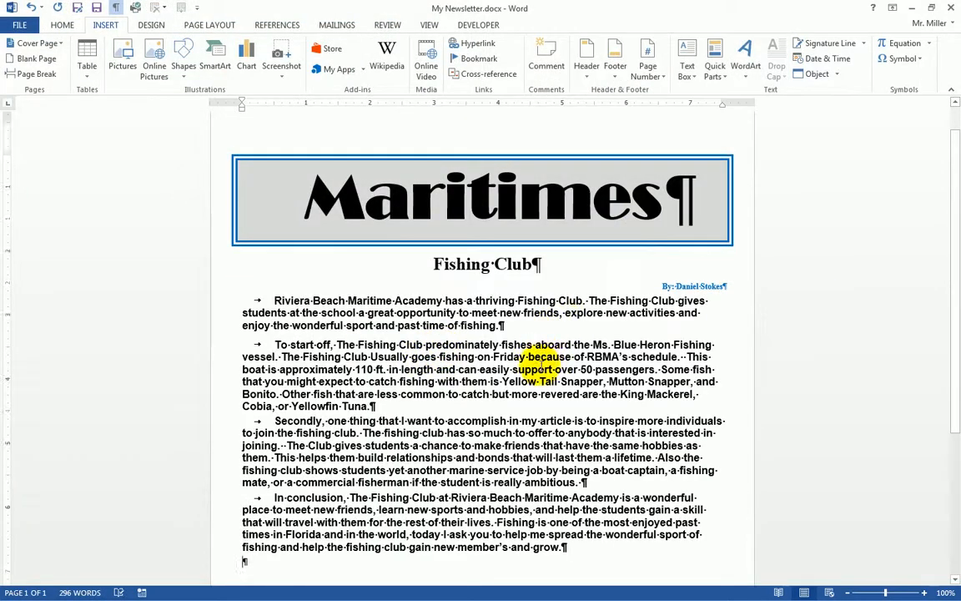
Step: Insert the text of My_Crystal_River_Trip_Article_de.docx at the end of the document, after the Fishing Club article
scroll(500, 375, down, 3)
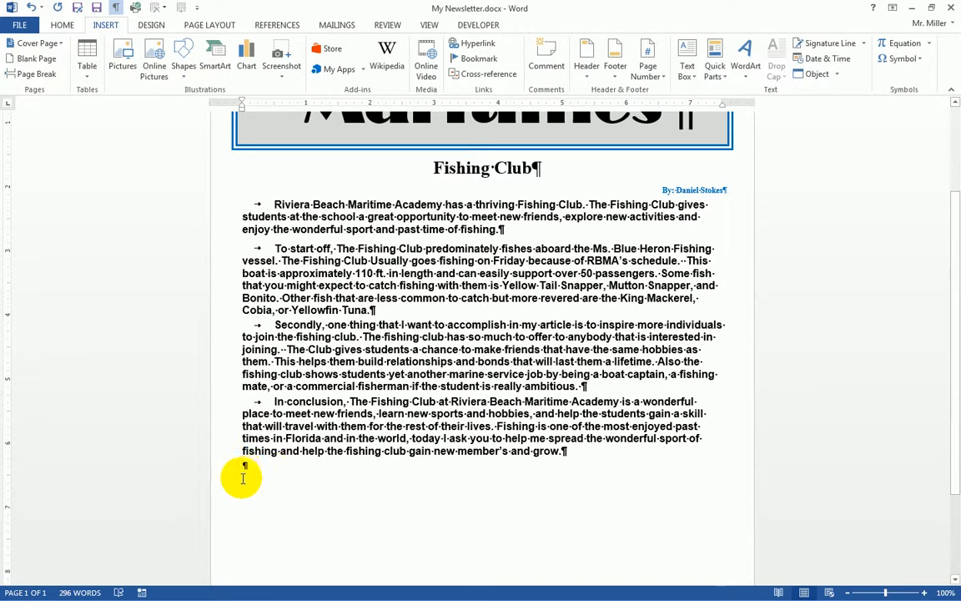
click(834, 75)
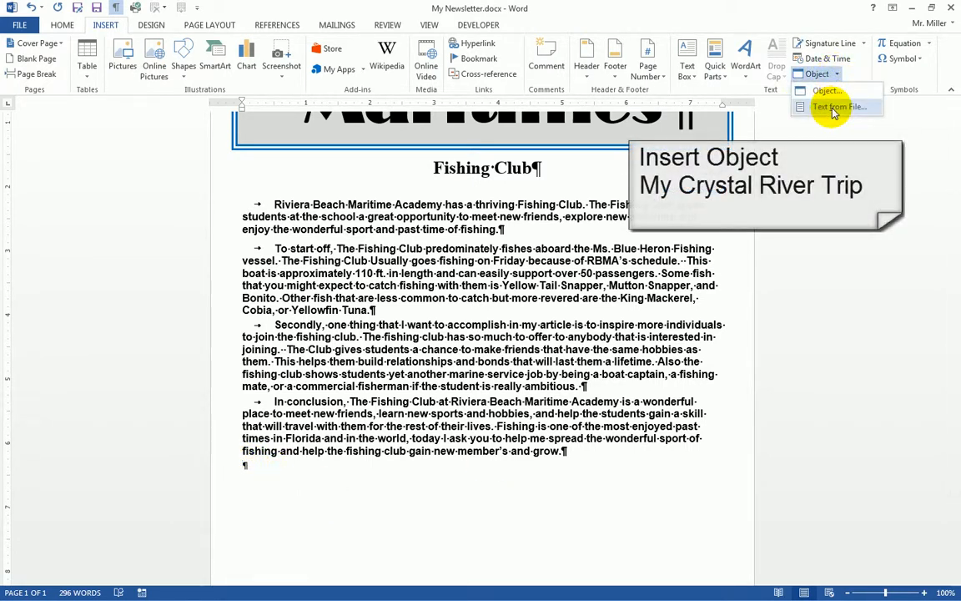
click(833, 108)
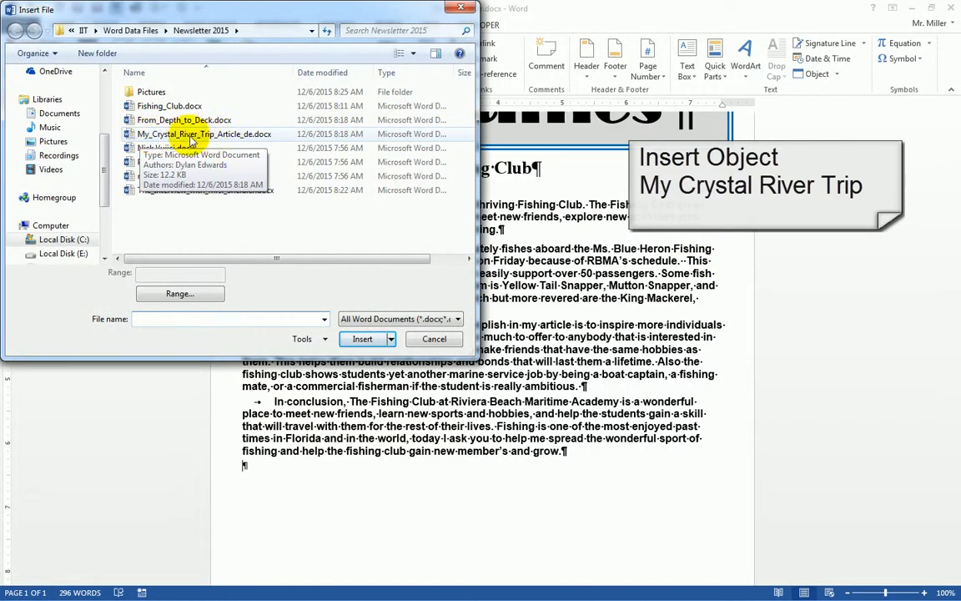
click(215, 137)
click(365, 339)
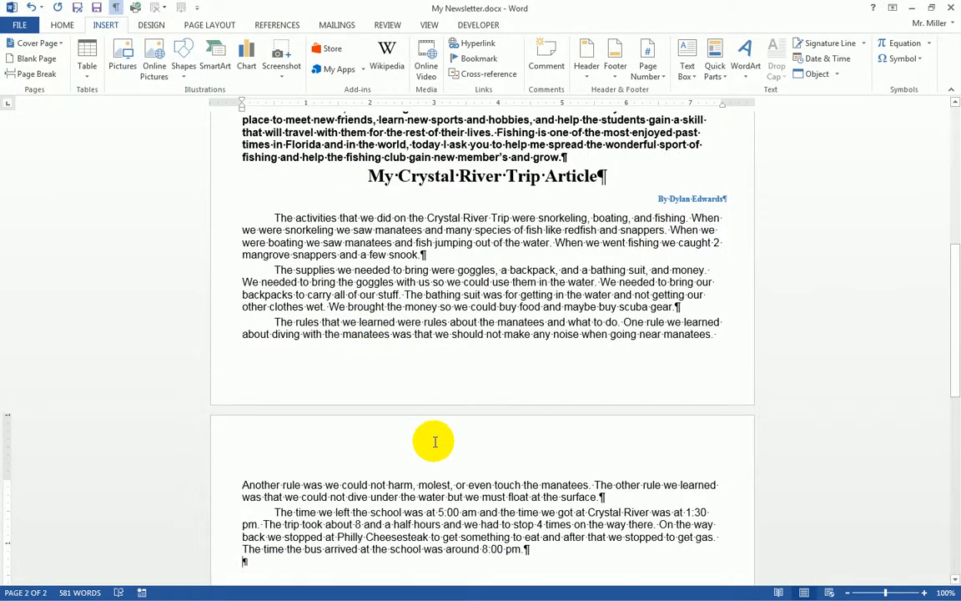
scroll(443, 437, down, 2)
scroll(441, 441, up, 10)
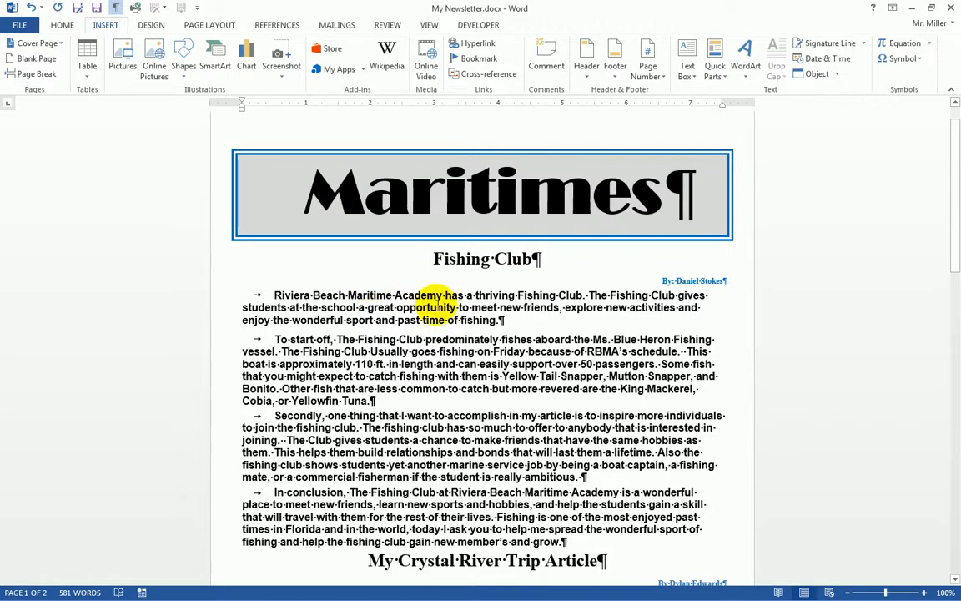
Step: Apply the My RBMA Heading style to the Fishing Club title and the My RBMA Byline style to its author line
click(62, 24)
drag(431, 259, 542, 259)
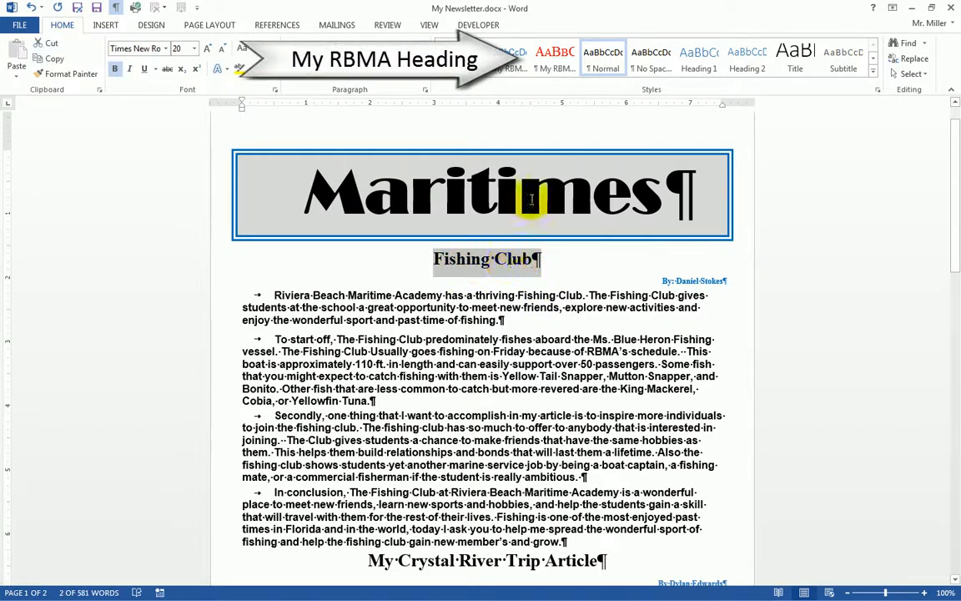
click(554, 67)
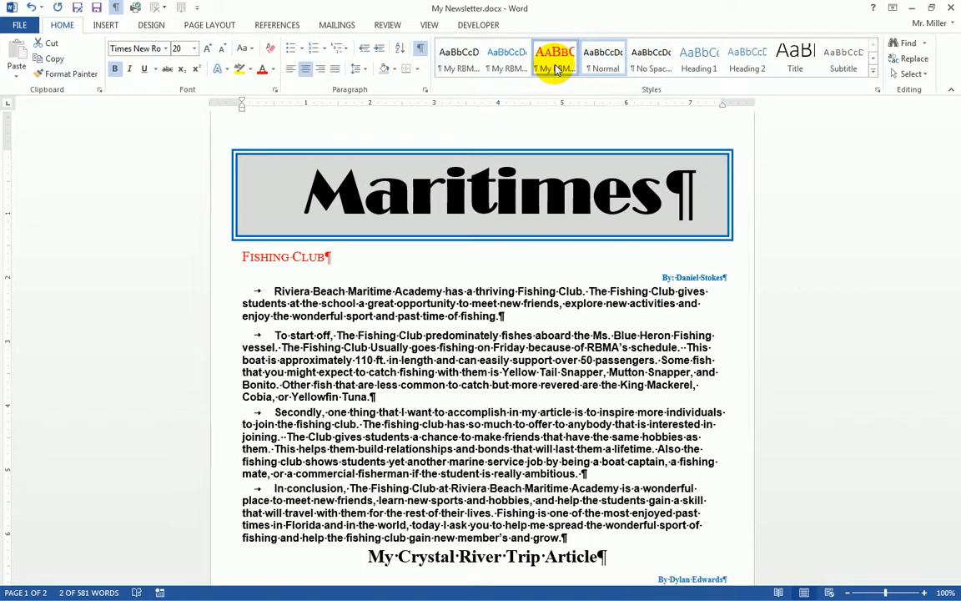
click(557, 69)
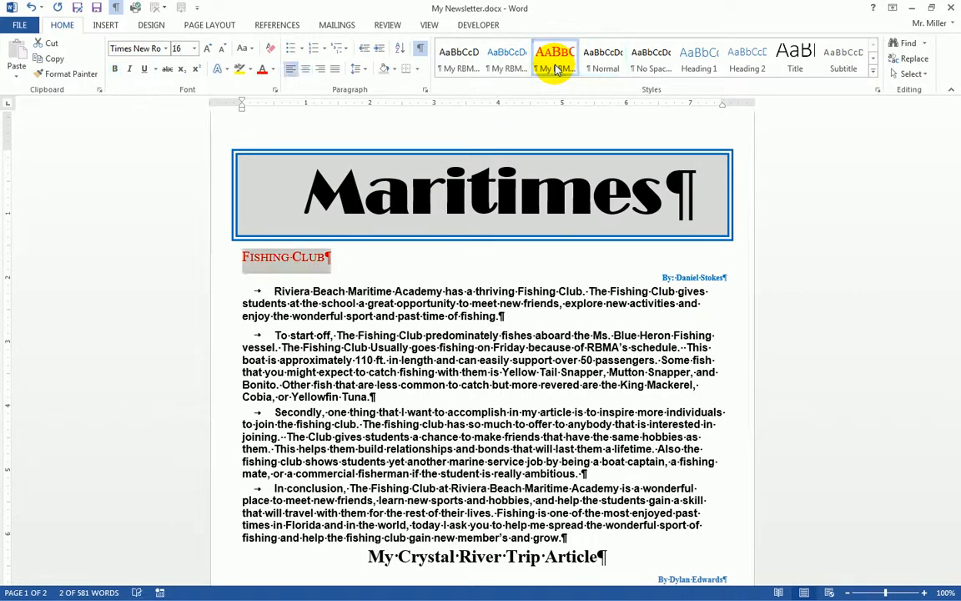
click(218, 278)
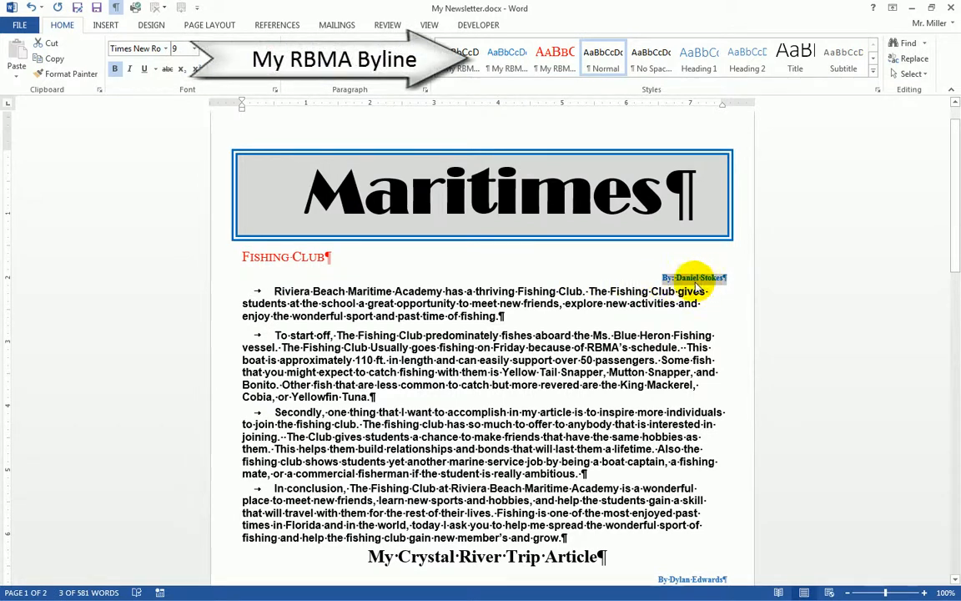
click(509, 68)
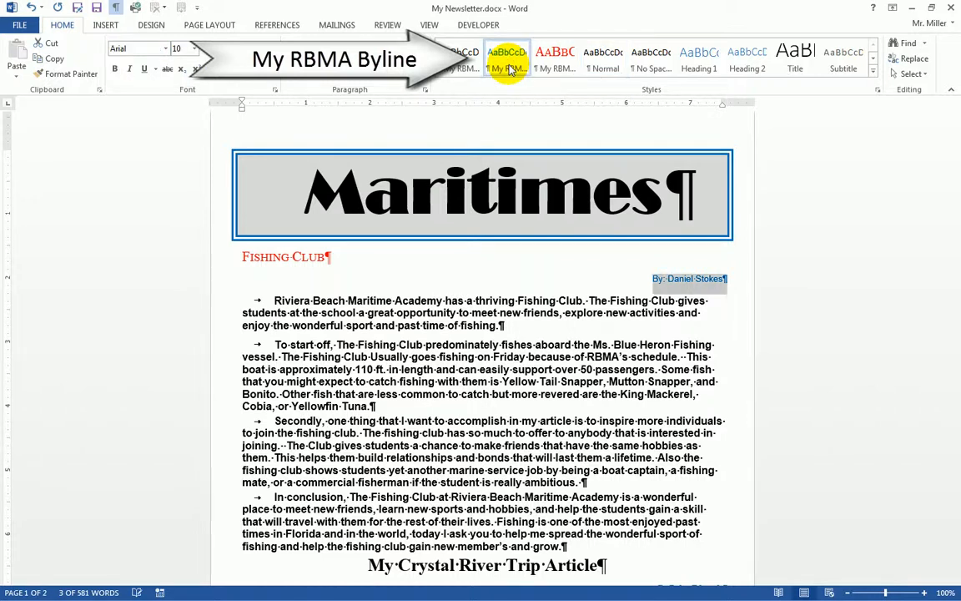
Step: Apply the My RBMA Body Text style to the four paragraphs of the Fishing Club article
click(214, 302)
drag(214, 304, 211, 547)
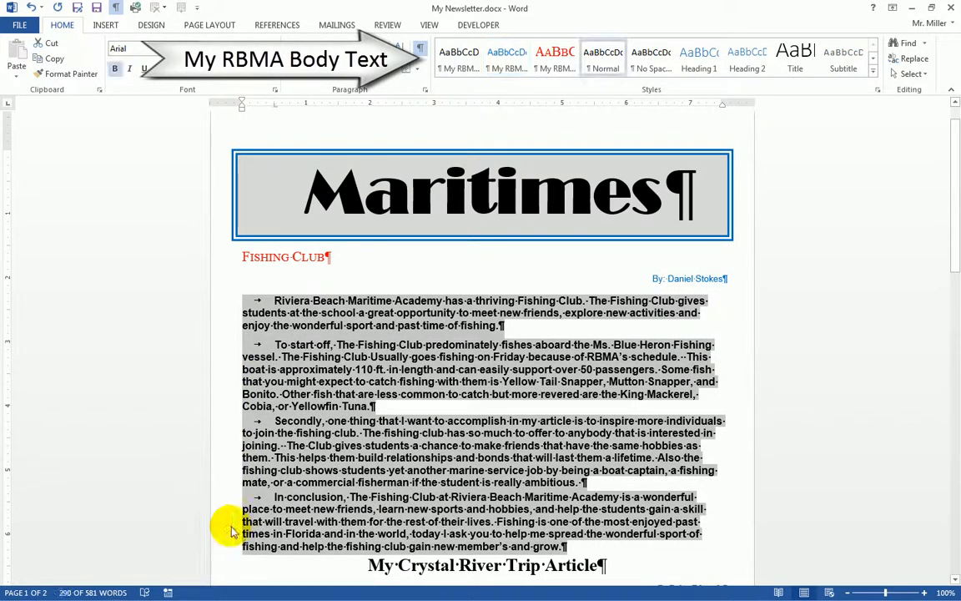
click(458, 70)
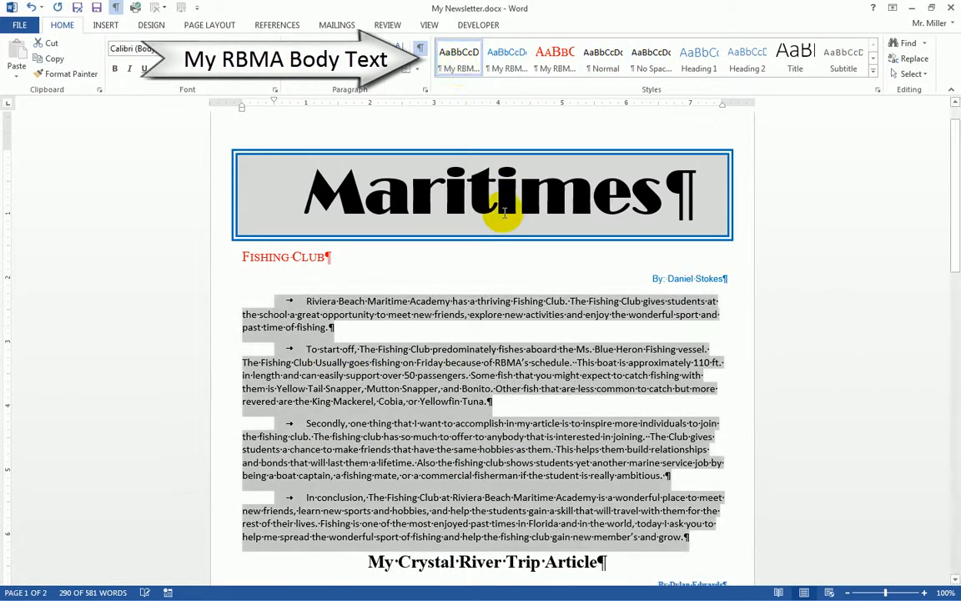
Step: Delete the extra tab at the start of each of the four Fishing Club paragraphs
click(386, 315)
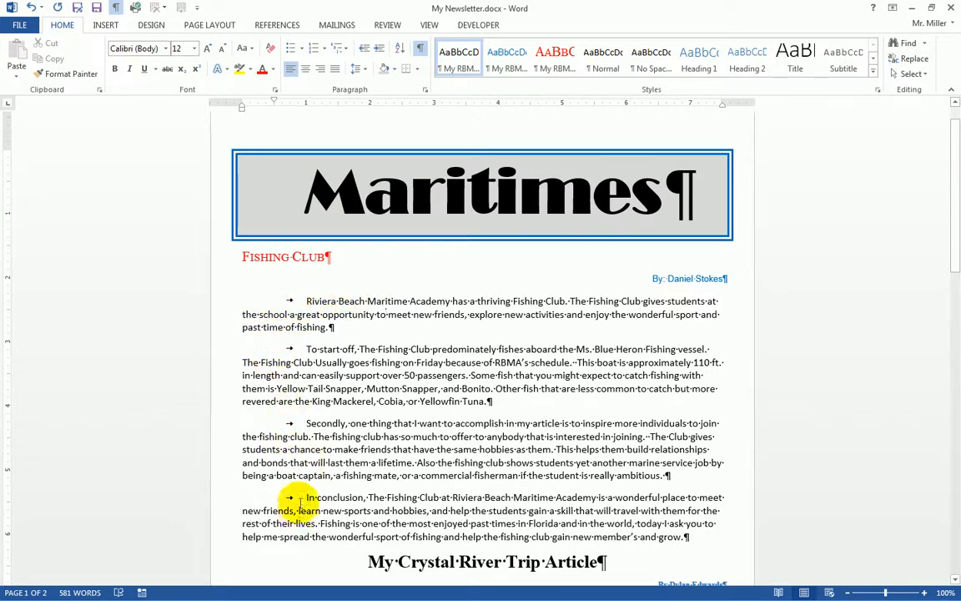
click(277, 302)
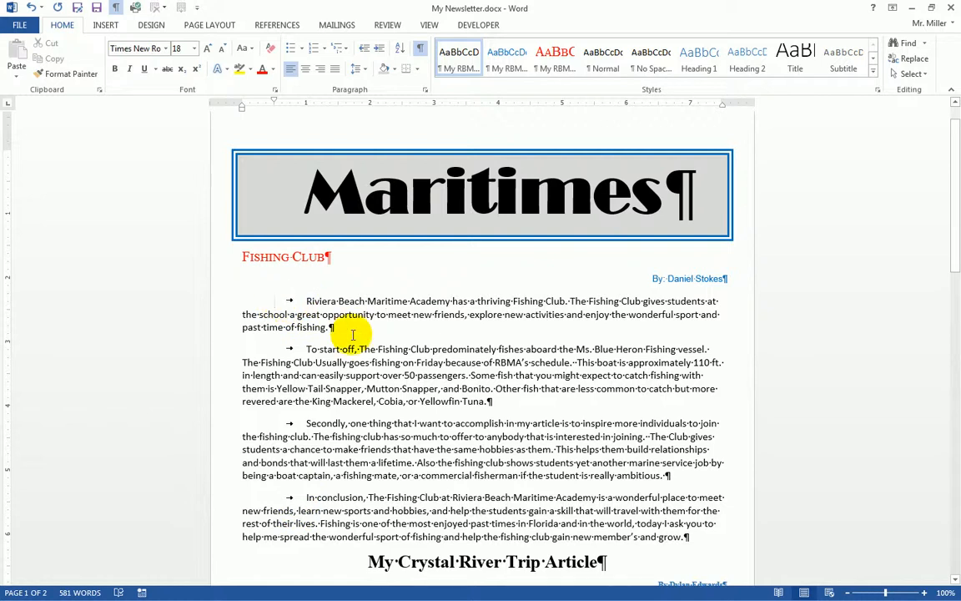
key(Delete)
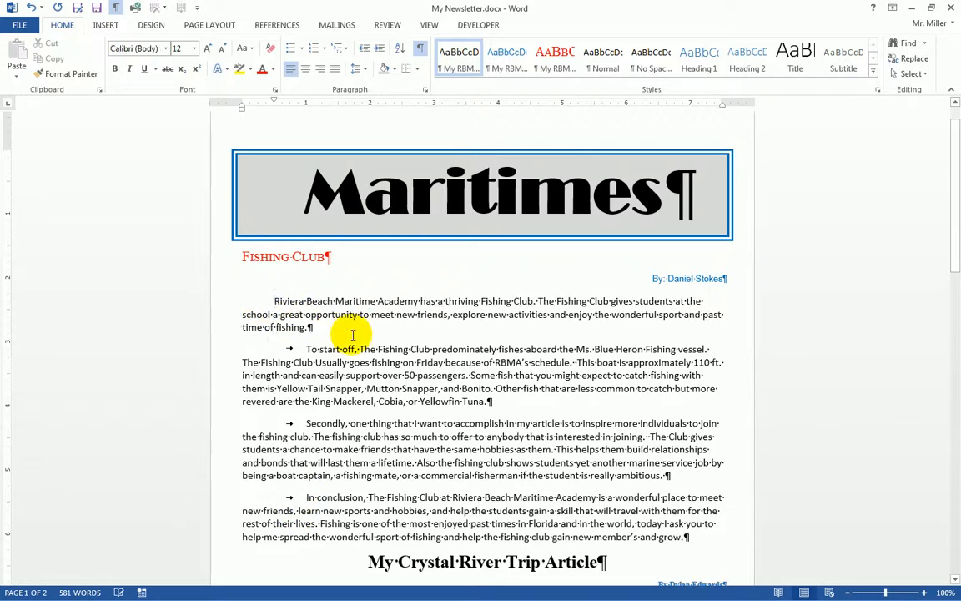
key(Delete)
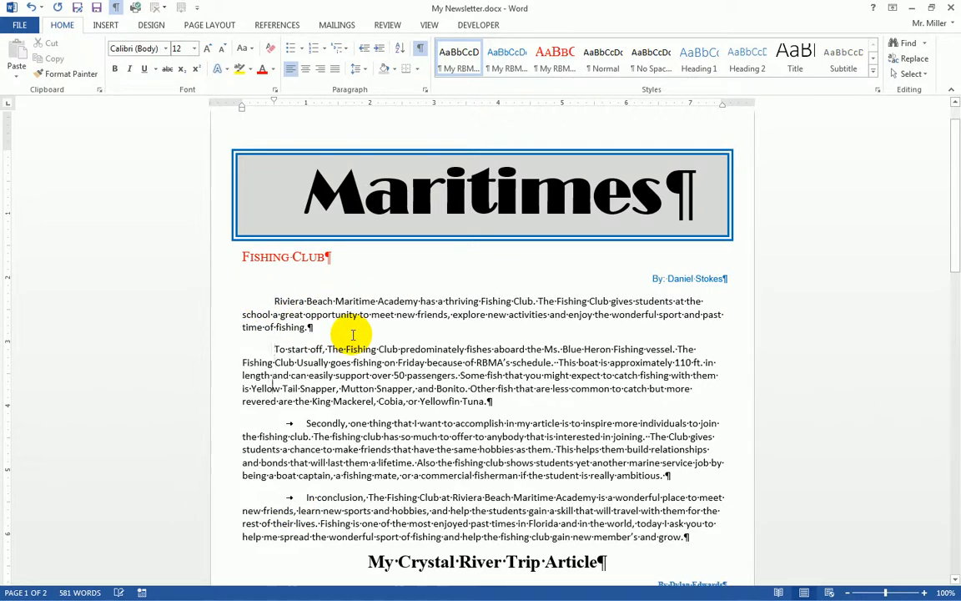
key(Delete)
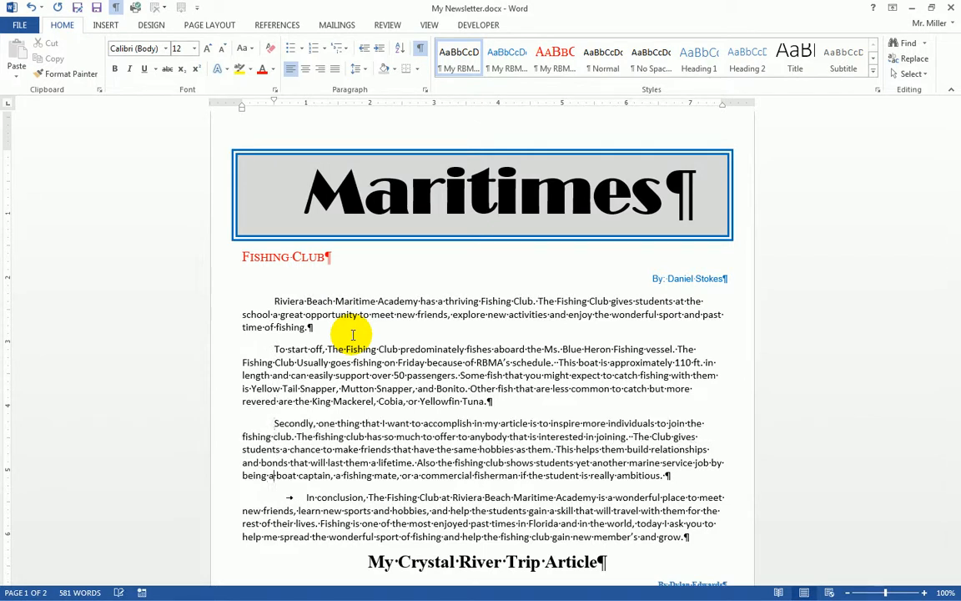
key(Delete)
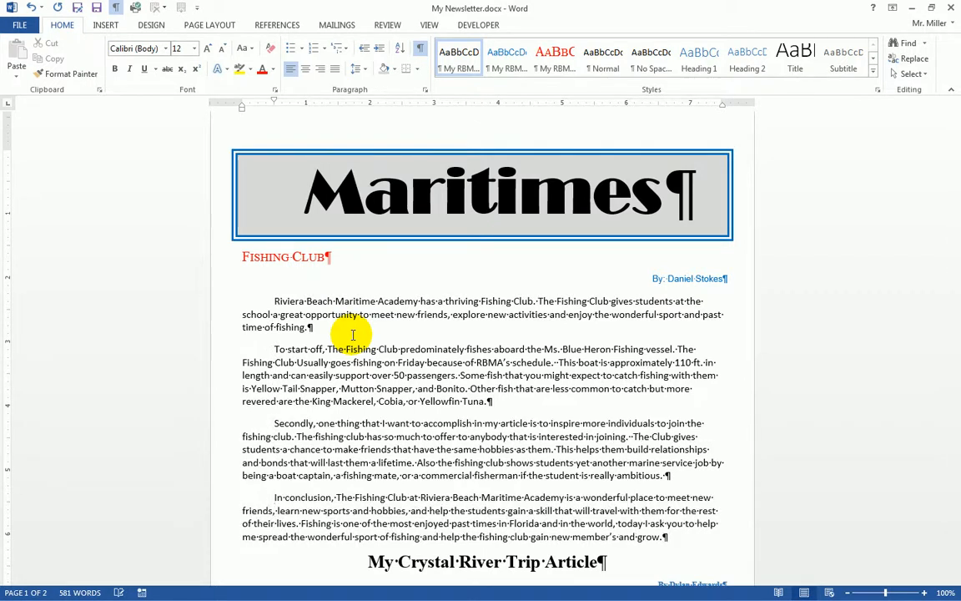
Step: Apply My RBMA Heading to the My Crystal River Trip Article title and My RBMA Byline to its author line
scroll(383, 412, down, 1)
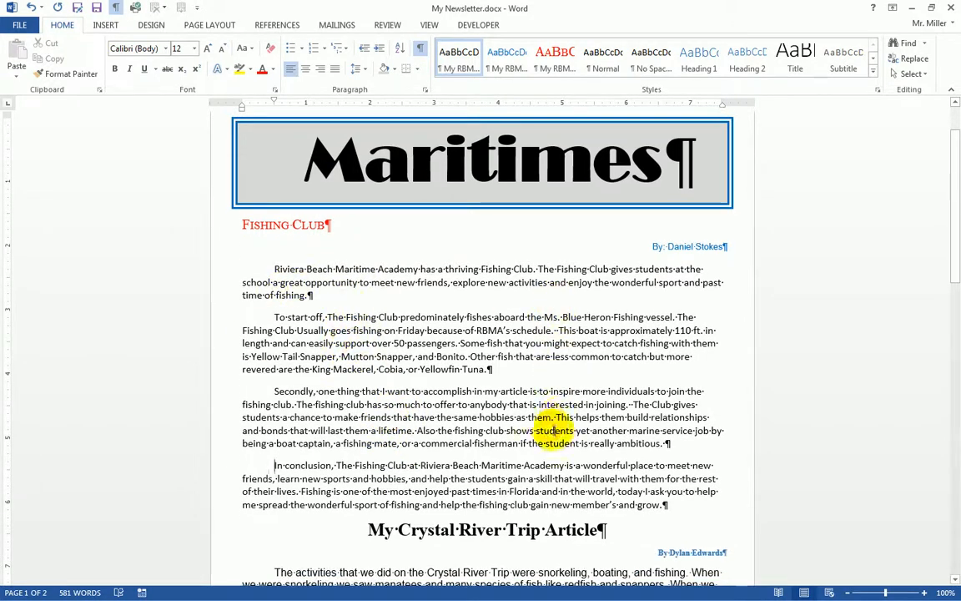
scroll(546, 423, down, 4)
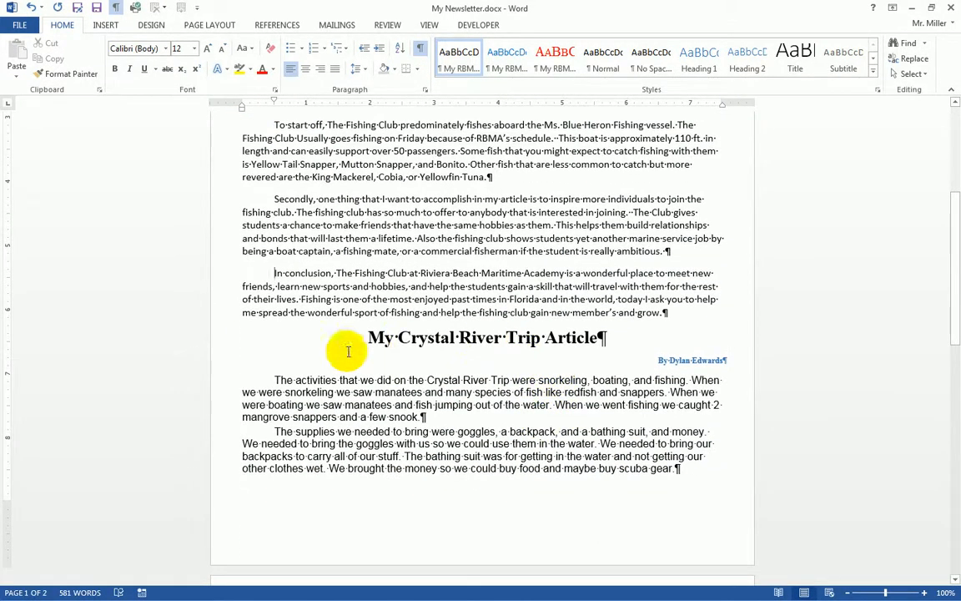
drag(355, 338, 652, 337)
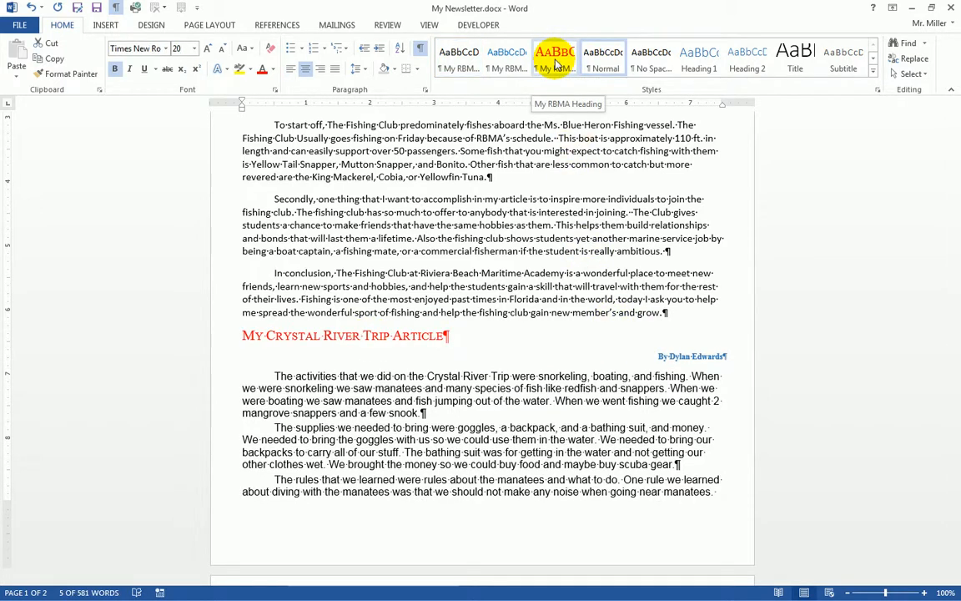
click(556, 64)
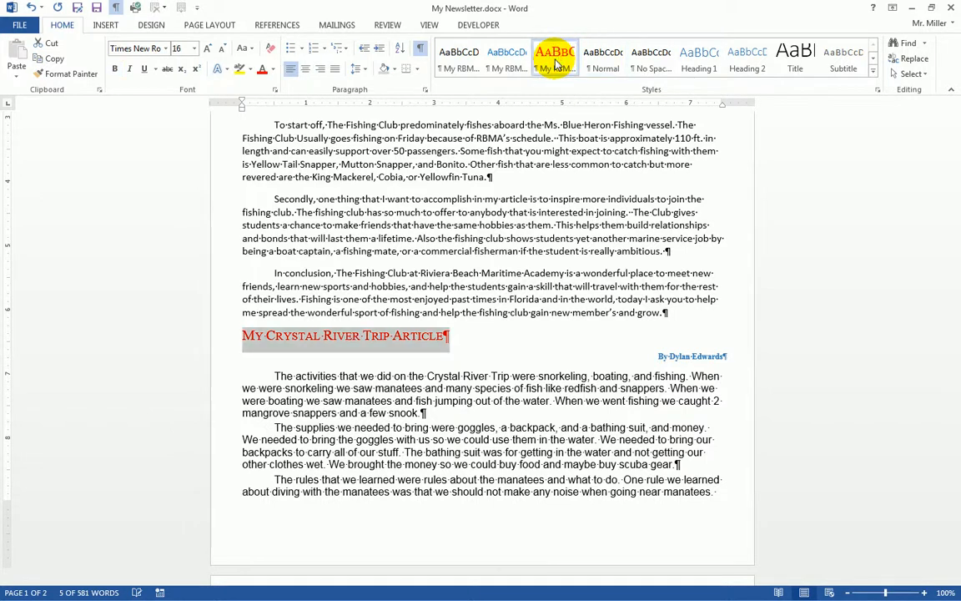
click(217, 359)
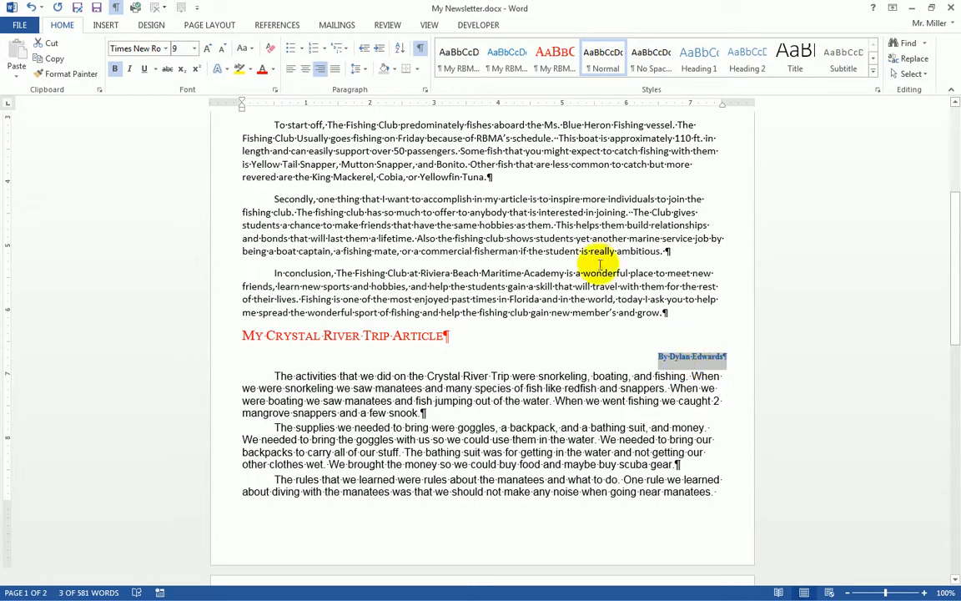
click(505, 65)
Step: Apply the My RBMA Body Text style to all body paragraphs of the Crystal River trip article, through the document's end
drag(221, 380, 227, 511)
scroll(224, 423, down, 2)
scroll(223, 423, down, 4)
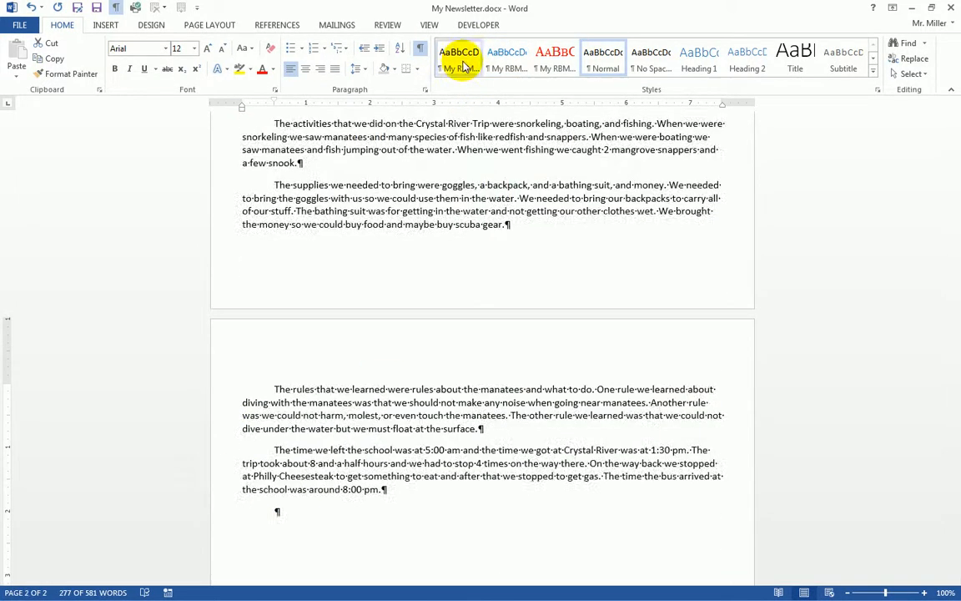
click(461, 65)
scroll(551, 359, up, 5)
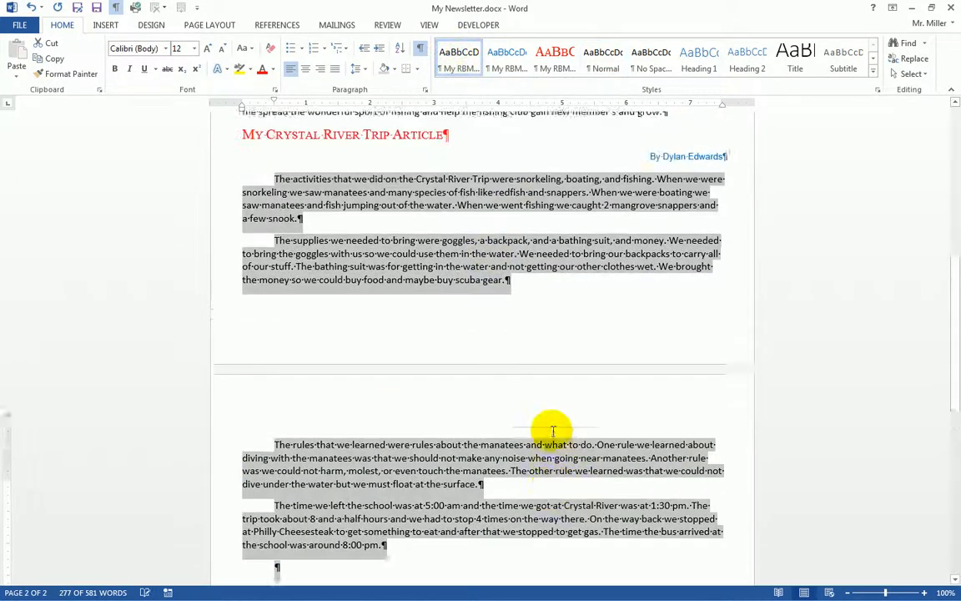
scroll(537, 303, up, 5)
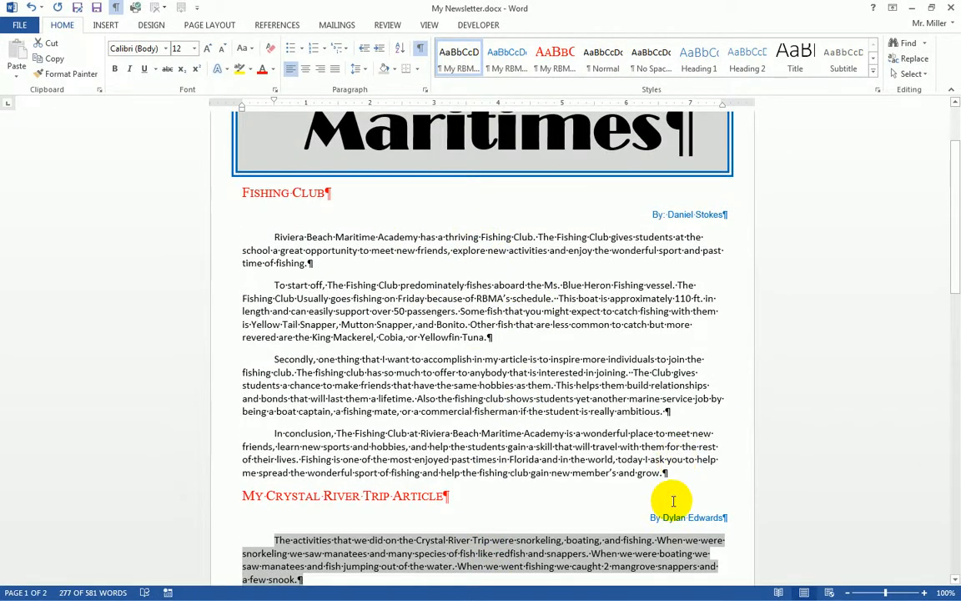
scroll(673, 501, down, 5)
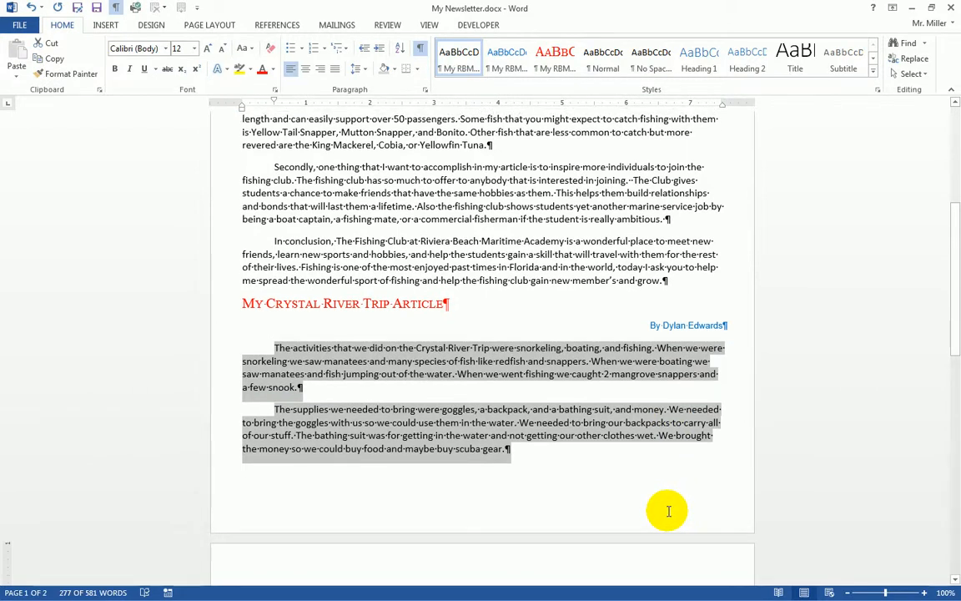
scroll(671, 501, up, 7)
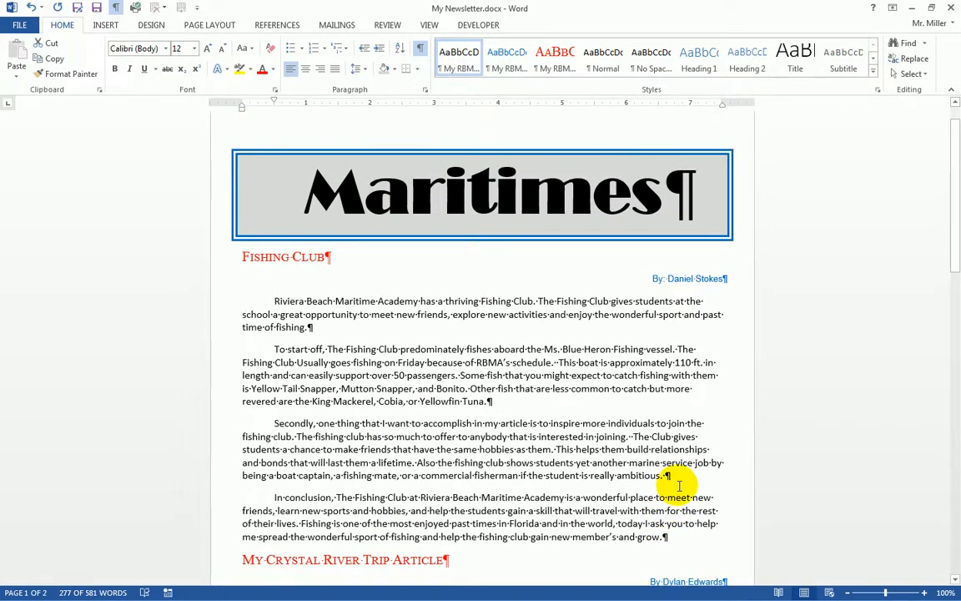
Step: Lay out the text in two equal columns from the start of the Fishing Club heading, applied to This point forward
click(240, 257)
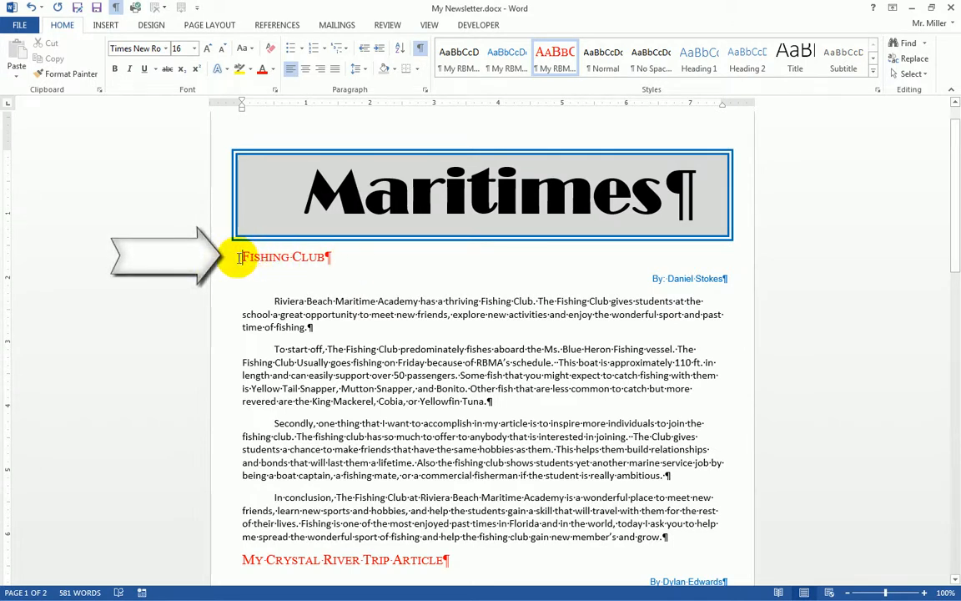
drag(242, 257, 705, 540)
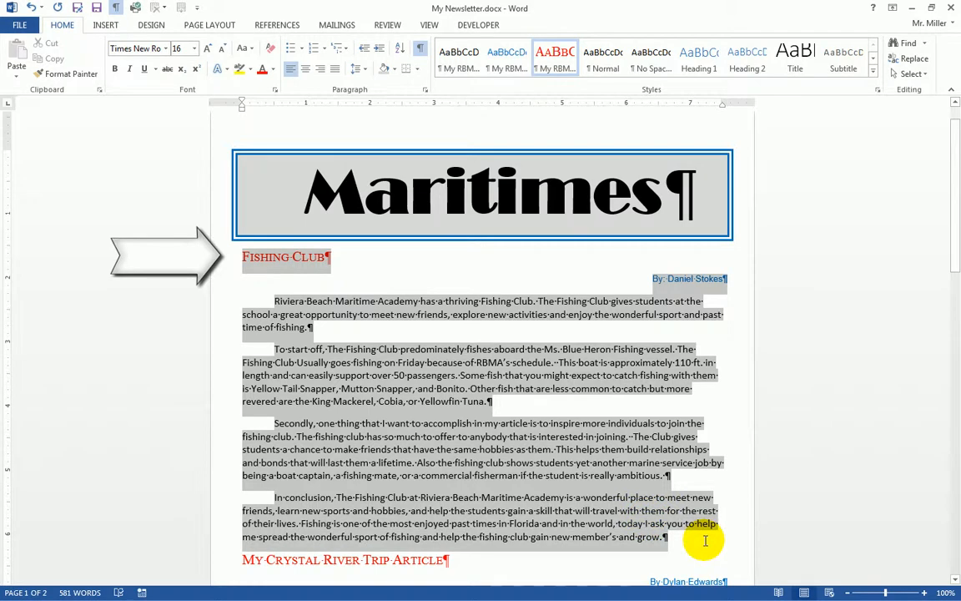
click(240, 257)
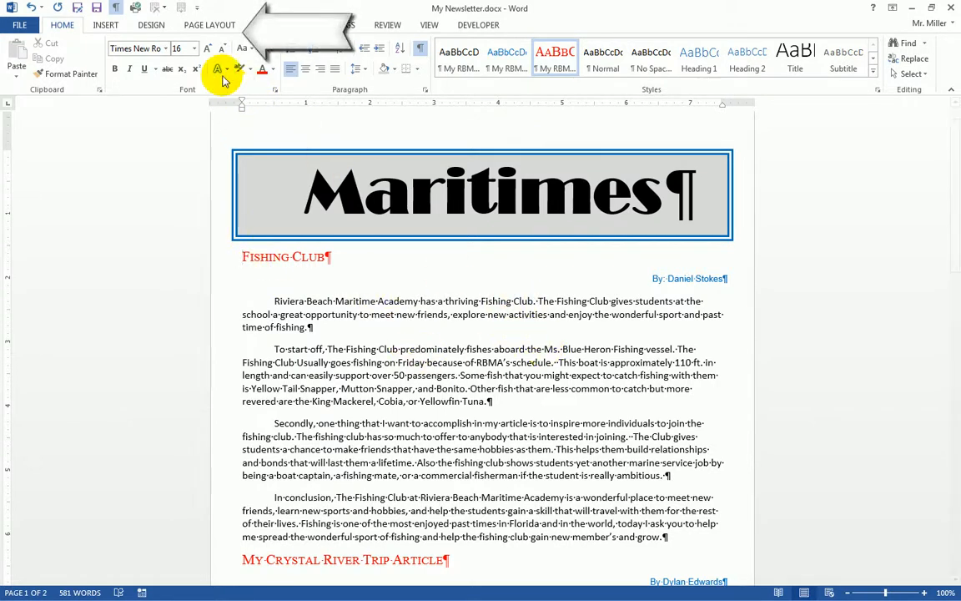
click(191, 27)
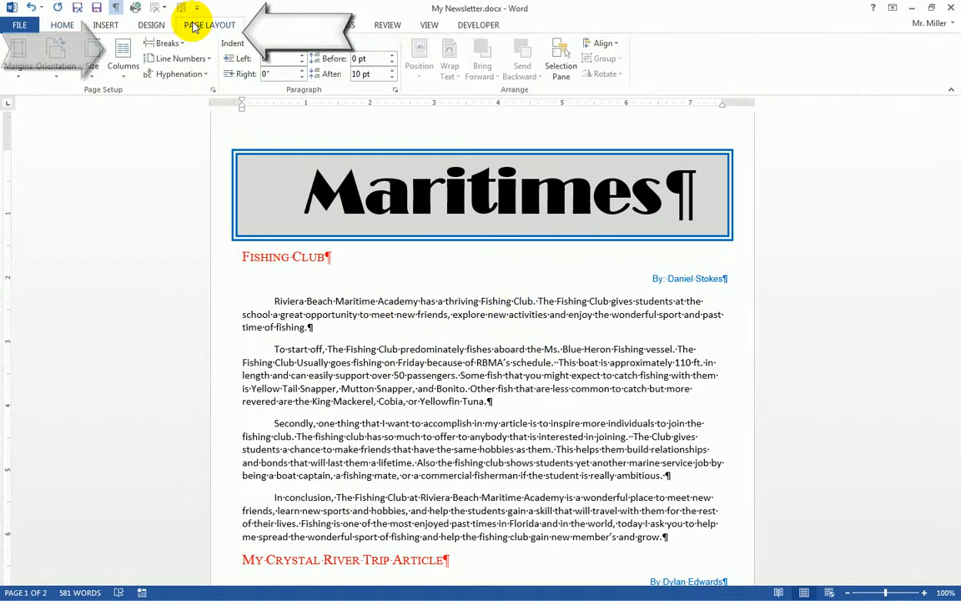
click(127, 73)
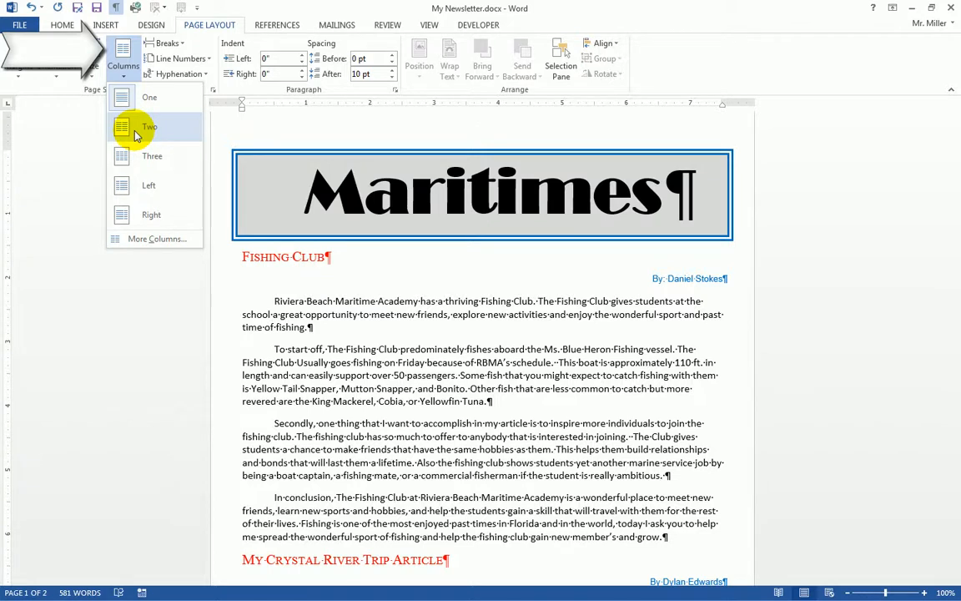
click(137, 240)
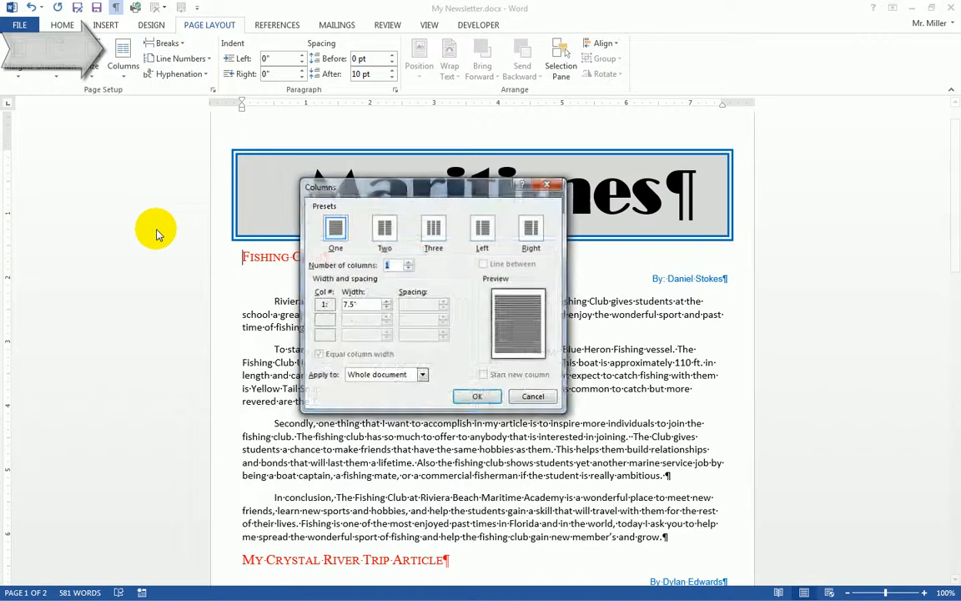
click(386, 230)
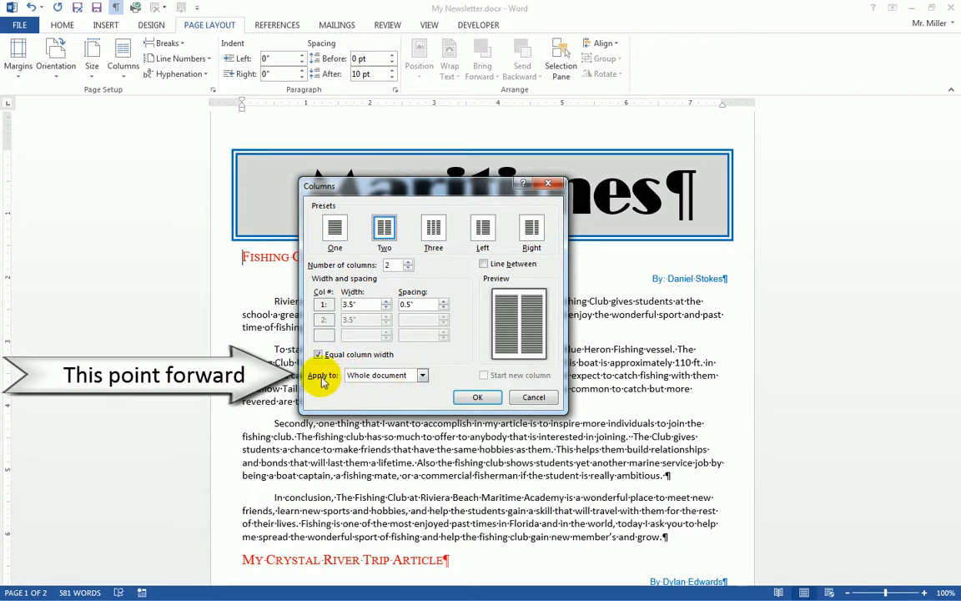
click(423, 376)
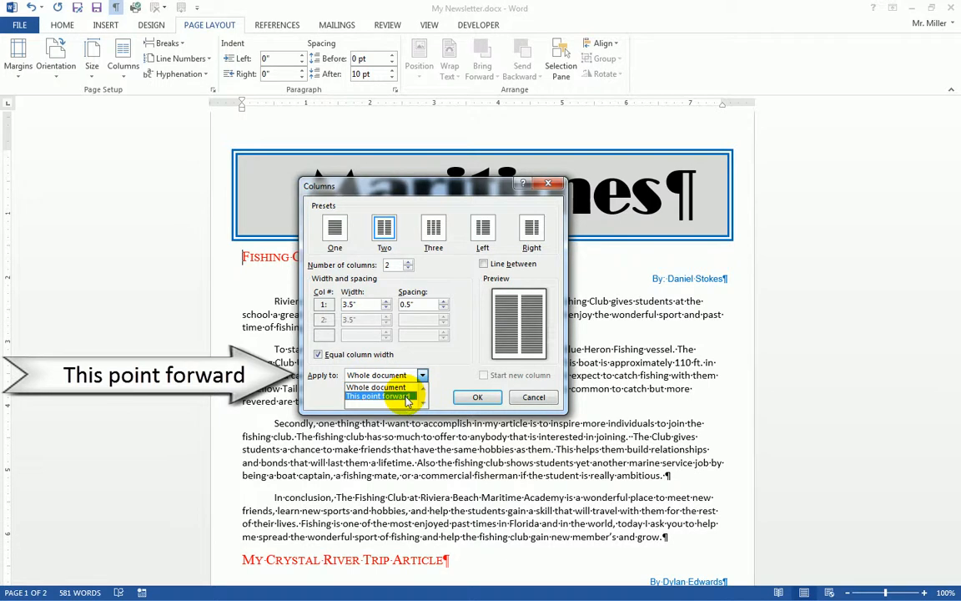
click(407, 397)
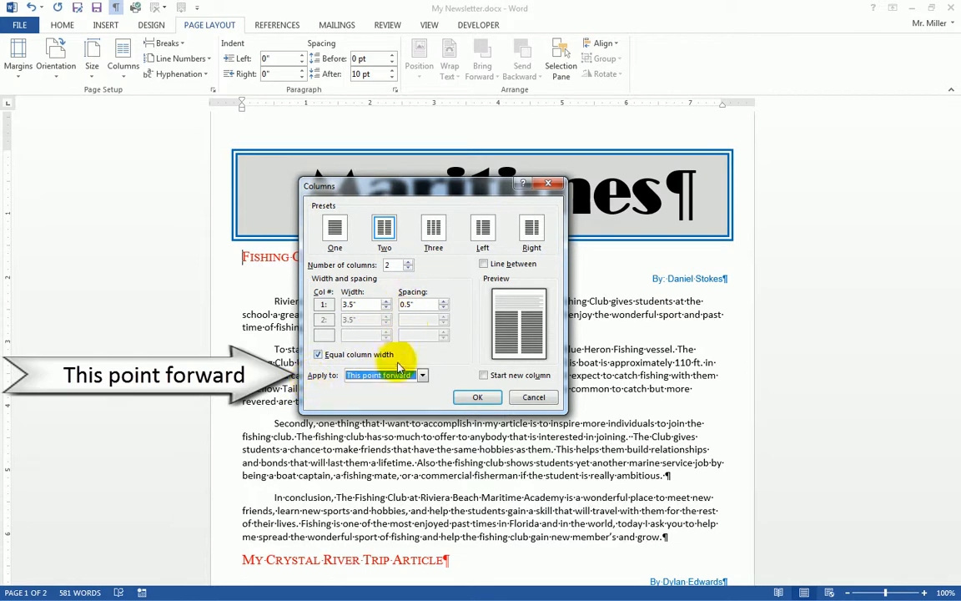
click(478, 397)
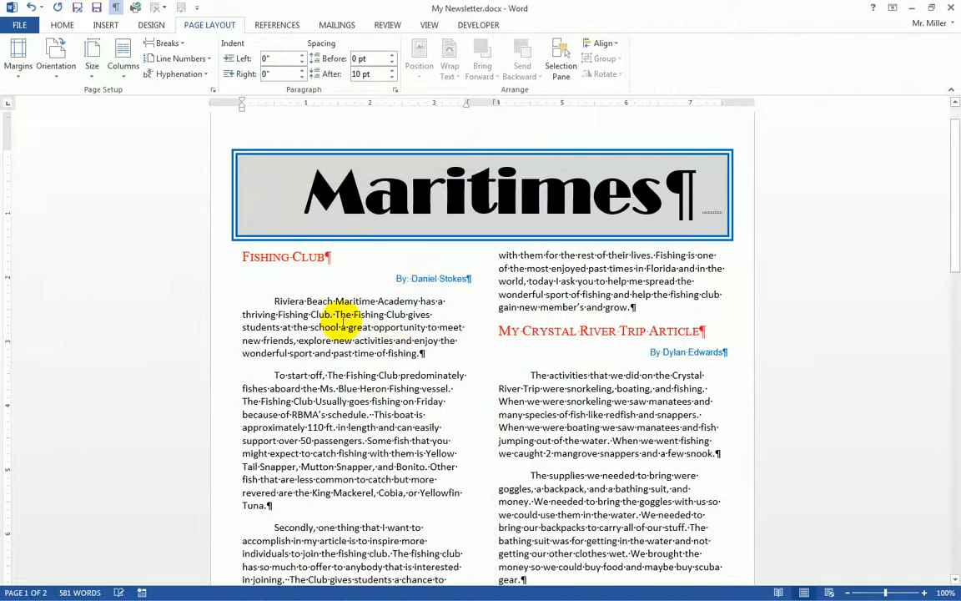
scroll(592, 451, down, 6)
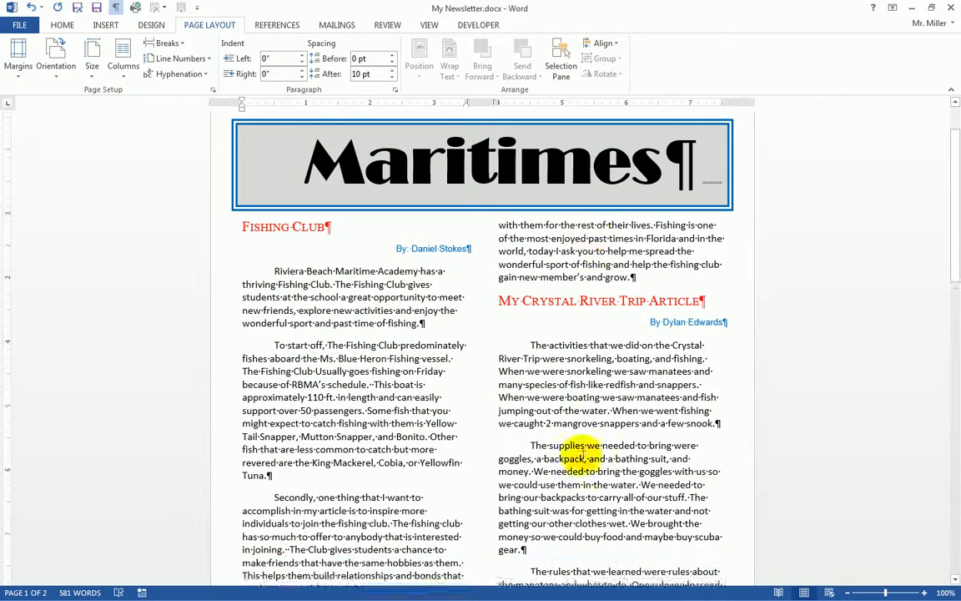
scroll(582, 456, up, 5)
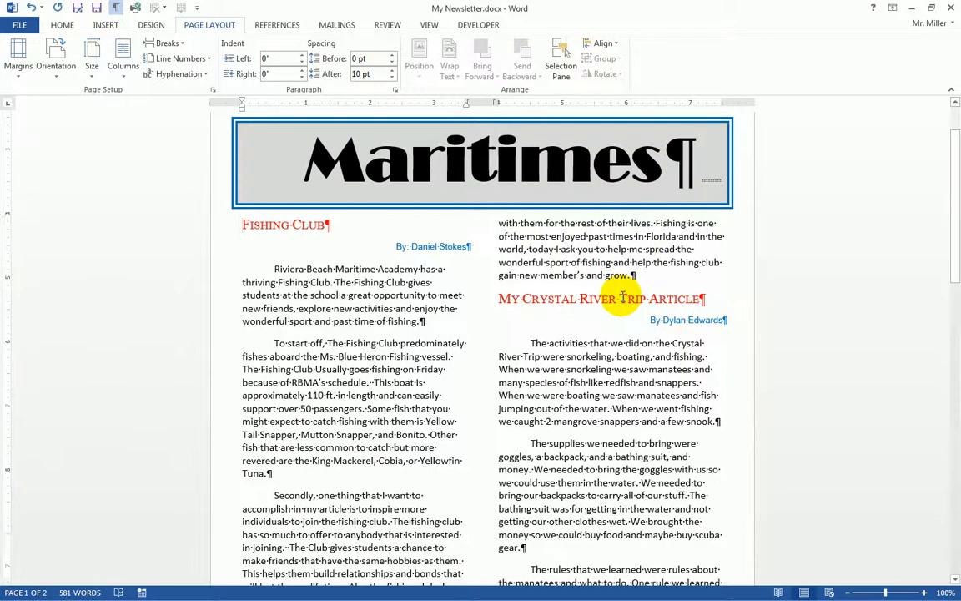
Step: Examine how the Fishing Club and Crystal River articles flow through the two columns and onto the second page
scroll(623, 297, down, 6)
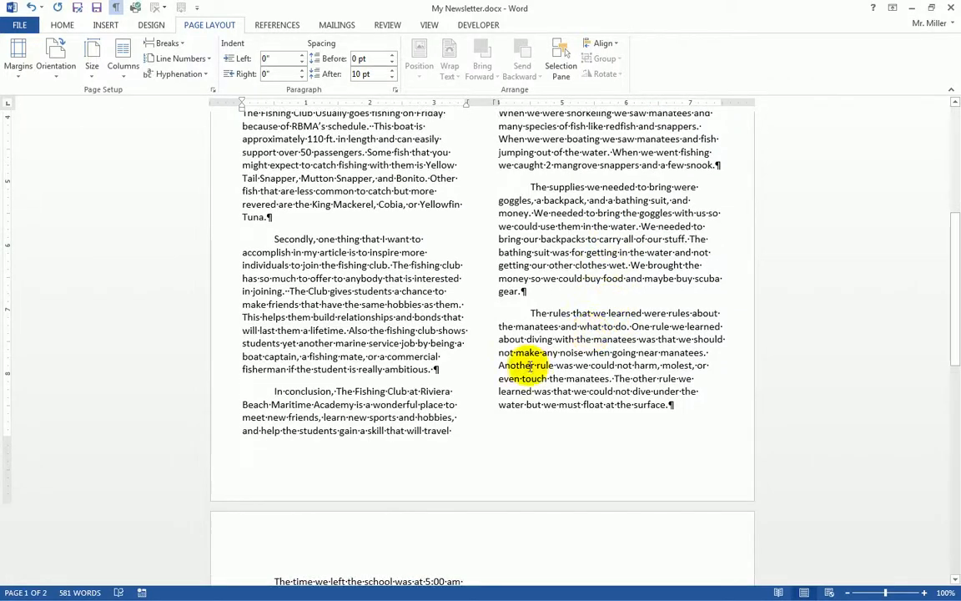
scroll(292, 309, up, 5)
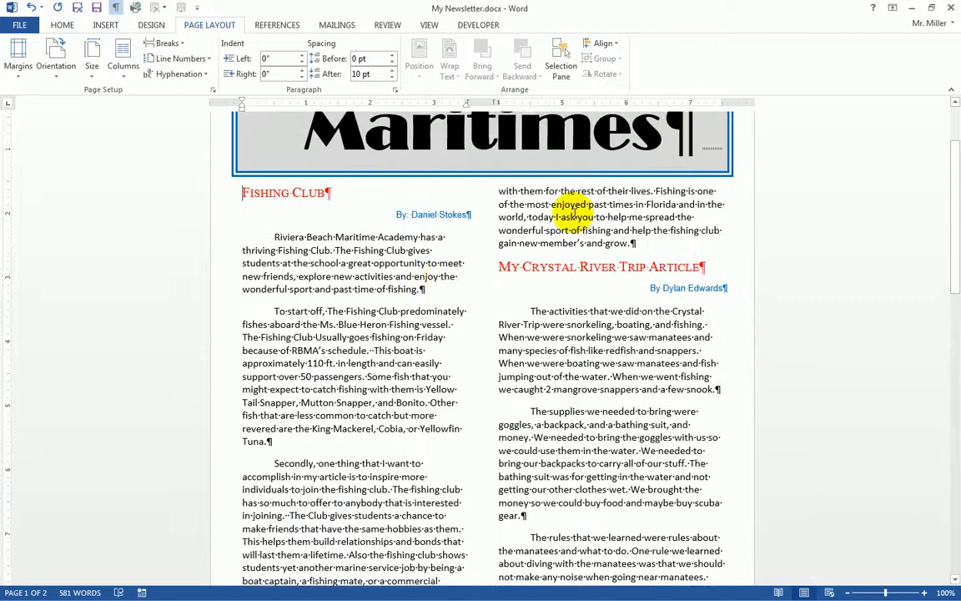
scroll(530, 355, down, 4)
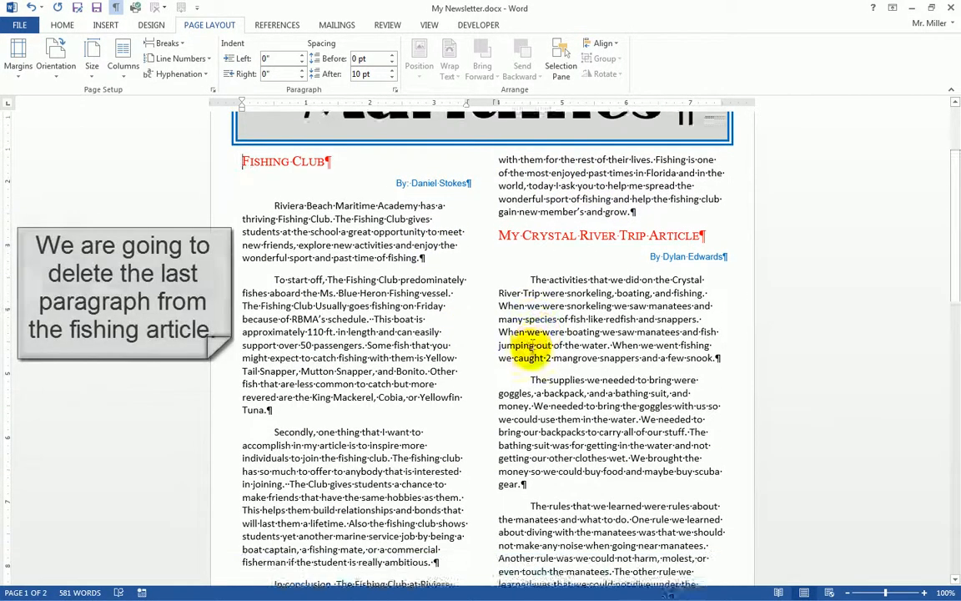
scroll(530, 350, down, 1)
scroll(527, 349, up, 4)
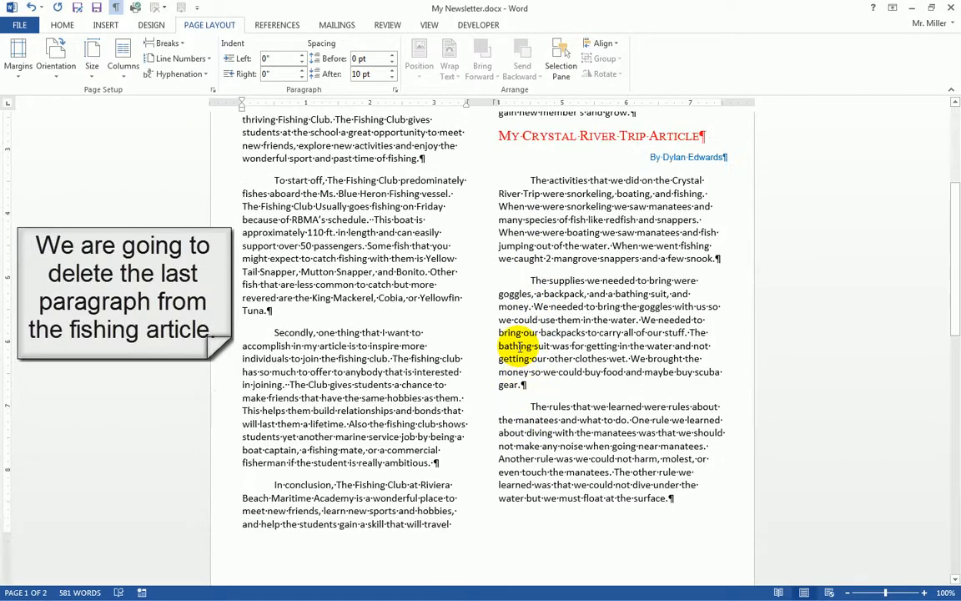
scroll(517, 346, down, 3)
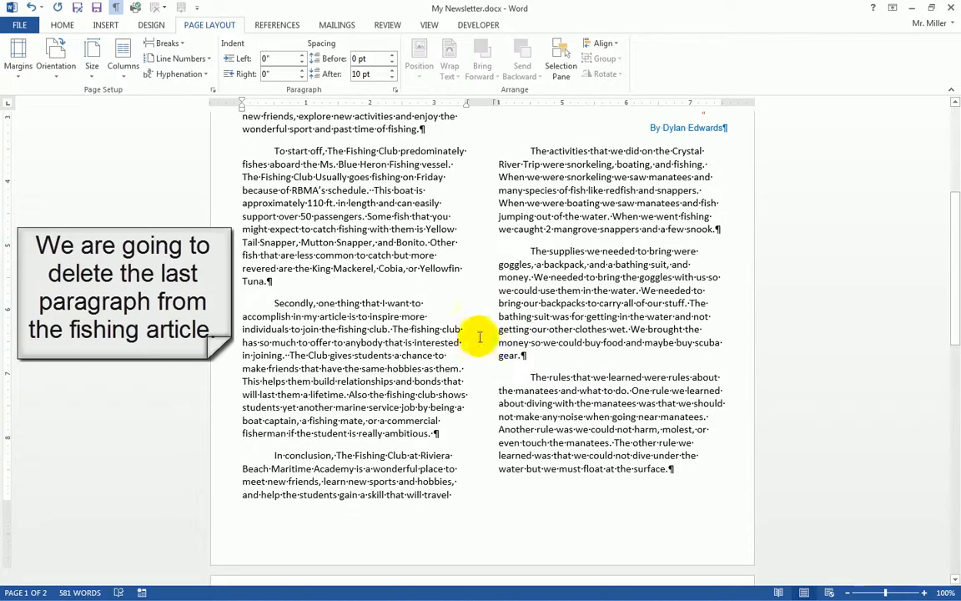
scroll(340, 472, down, 1)
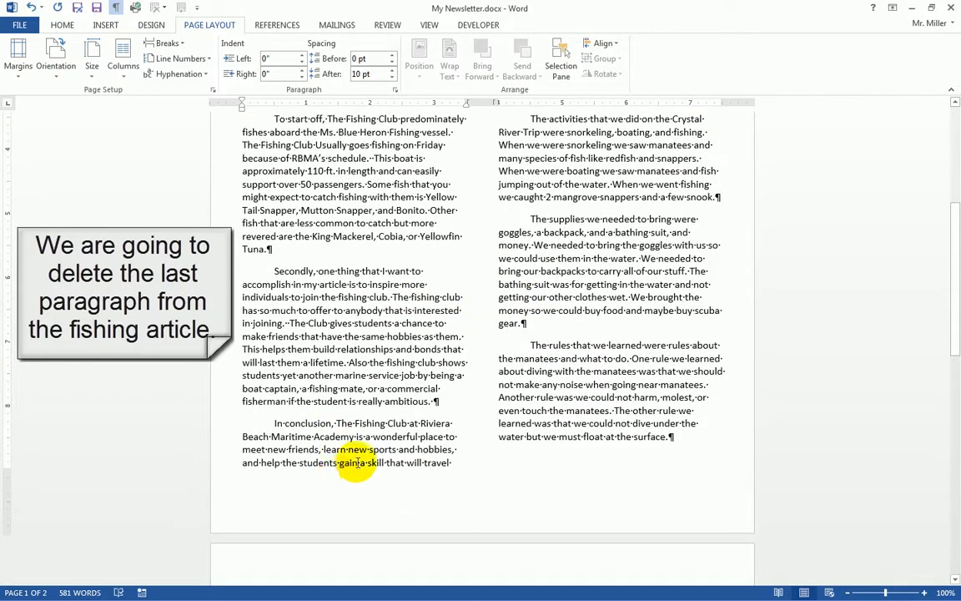
scroll(379, 454, up, 1)
scroll(476, 146, up, 5)
scroll(371, 480, down, 4)
scroll(359, 473, down, 1)
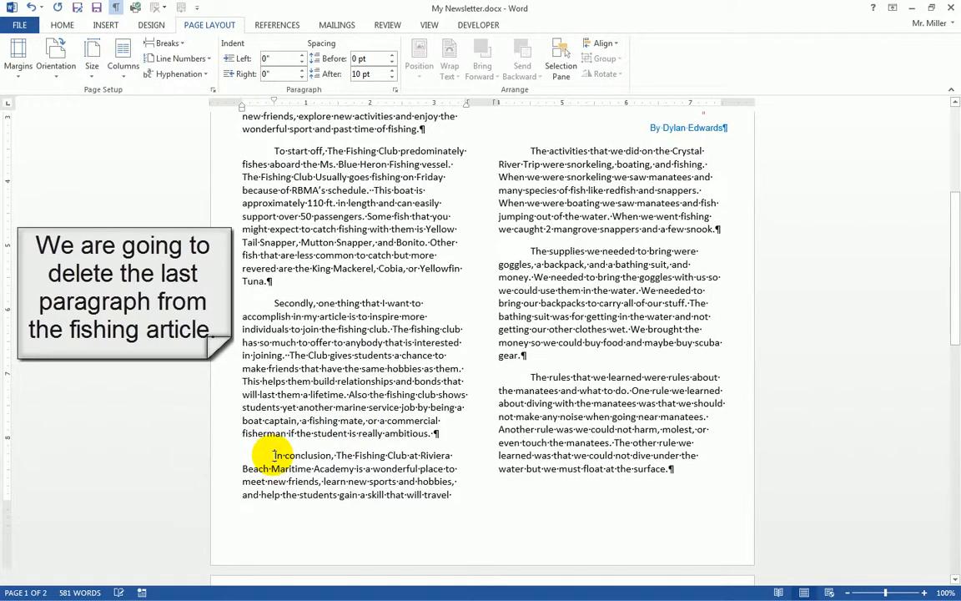
Step: Delete the last Fishing Club paragraph, from "In conclusion" through "gain new member's and grow."
click(274, 456)
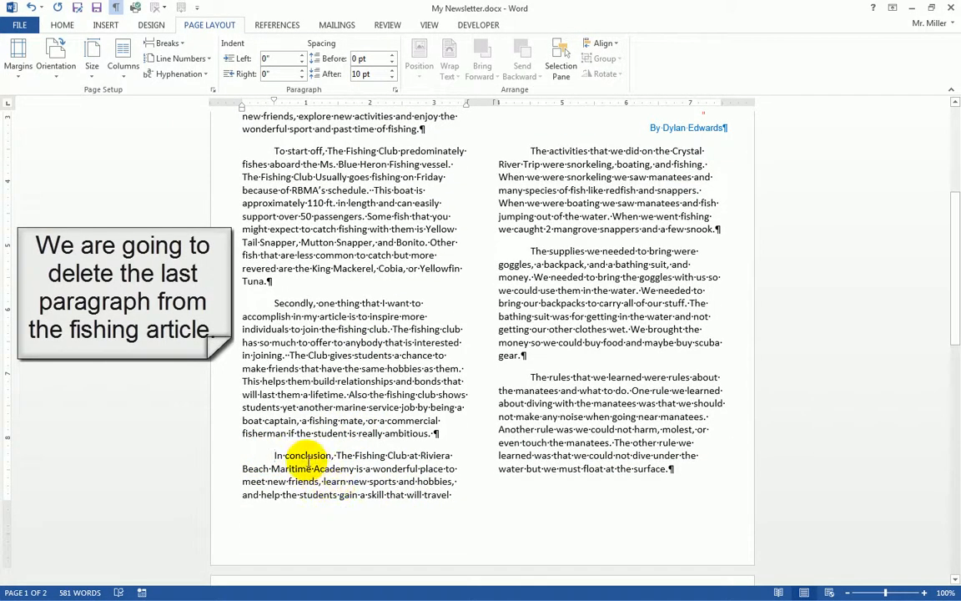
drag(274, 455, 641, 140)
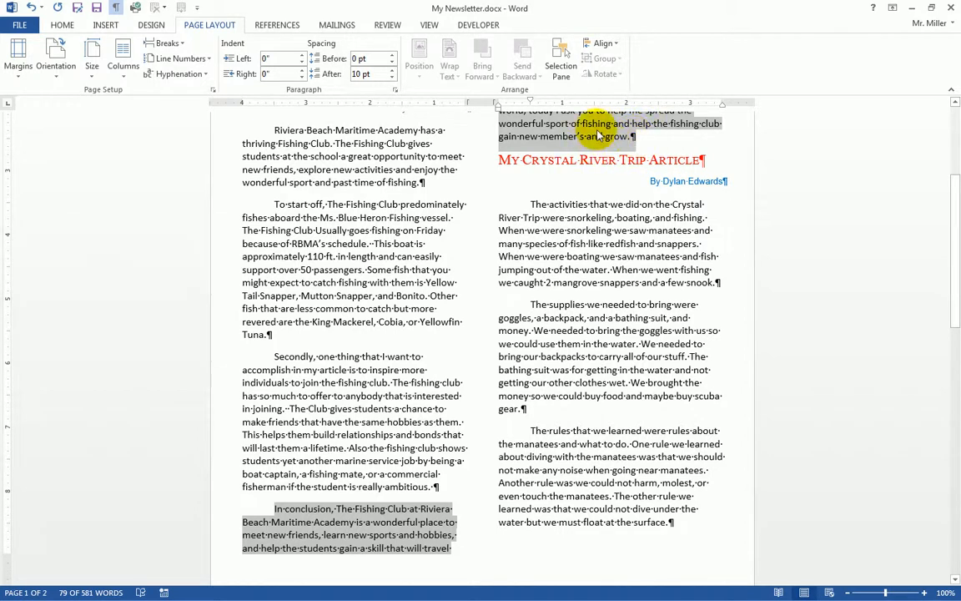
scroll(660, 180, up, 1)
scroll(665, 194, down, 1)
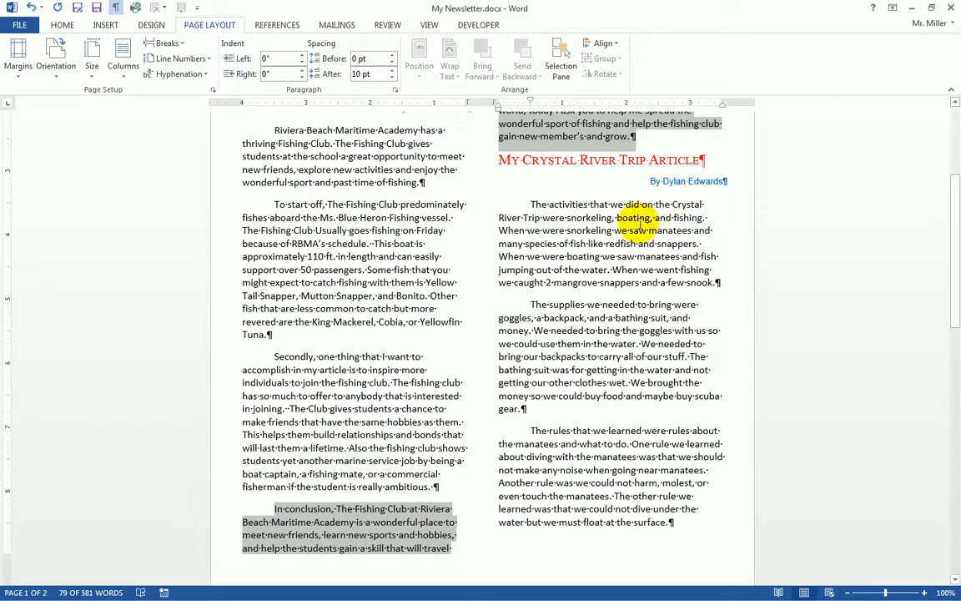
key(Delete)
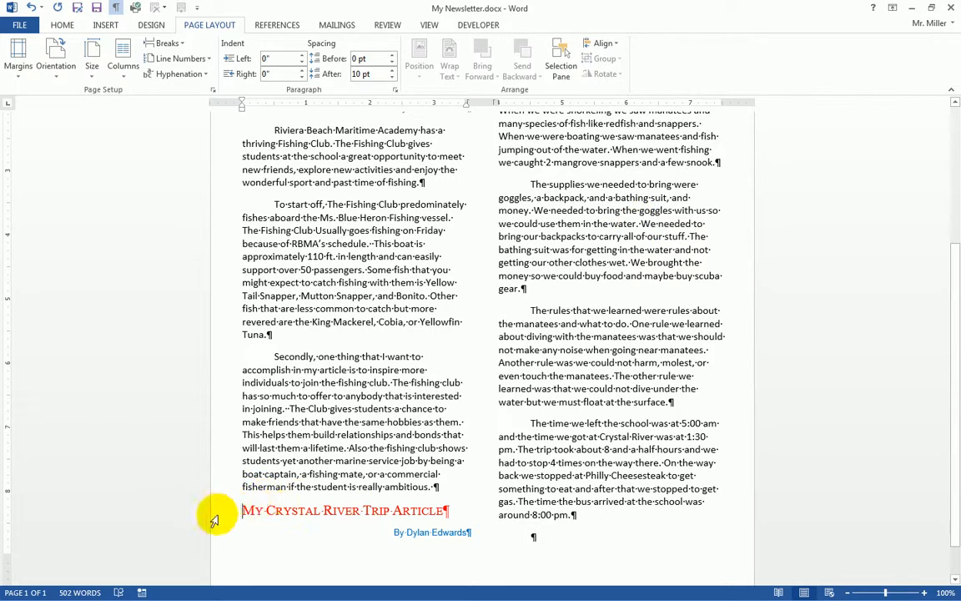
Step: Insert a column break before the My Crystal River Trip Article heading
scroll(559, 220, up, 3)
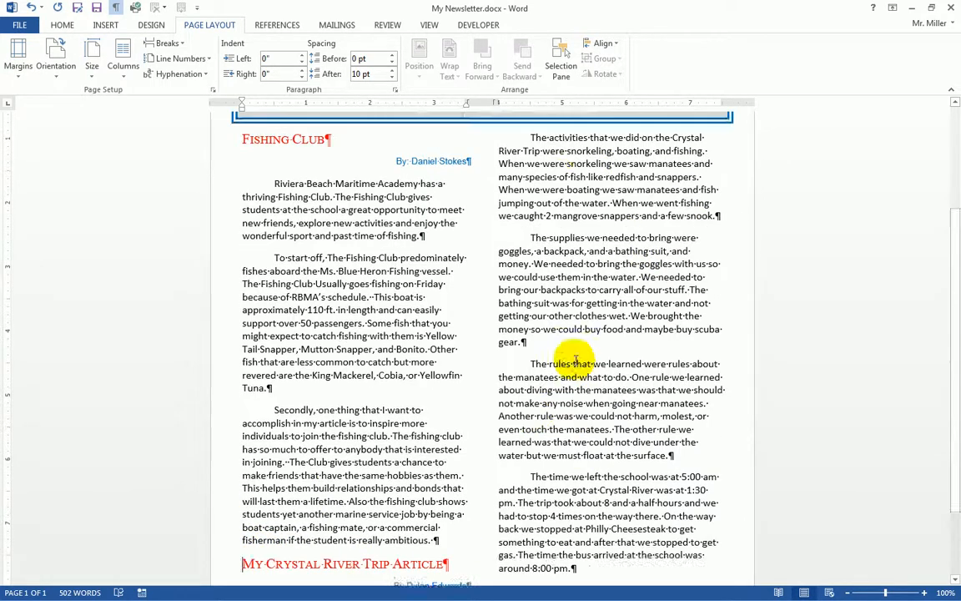
scroll(558, 275, down, 4)
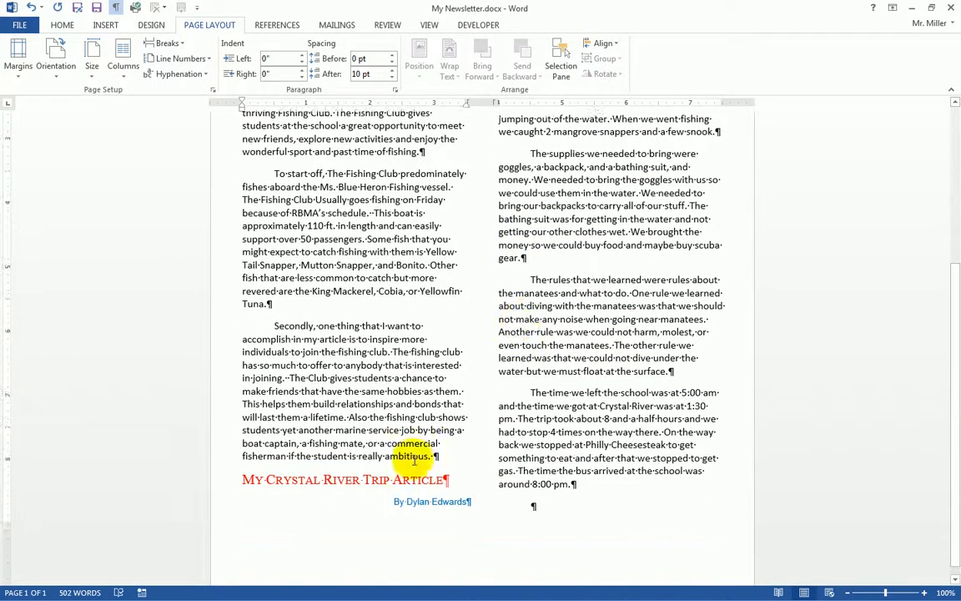
click(241, 477)
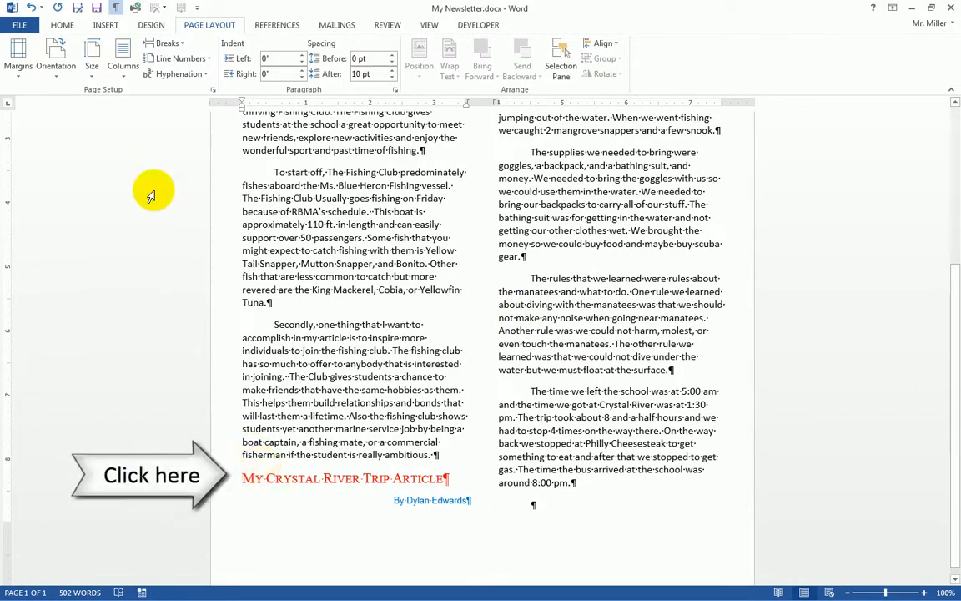
click(128, 75)
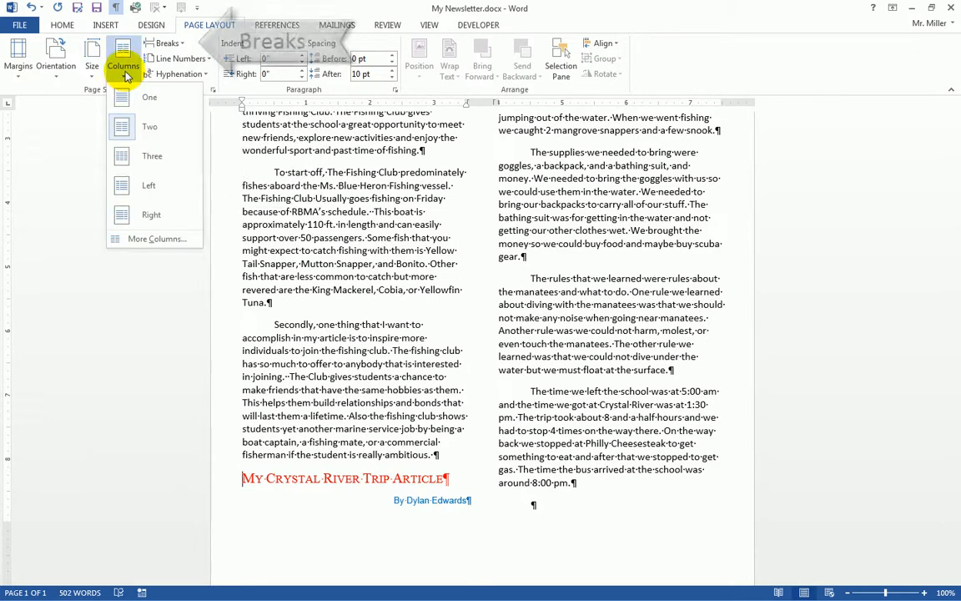
click(163, 42)
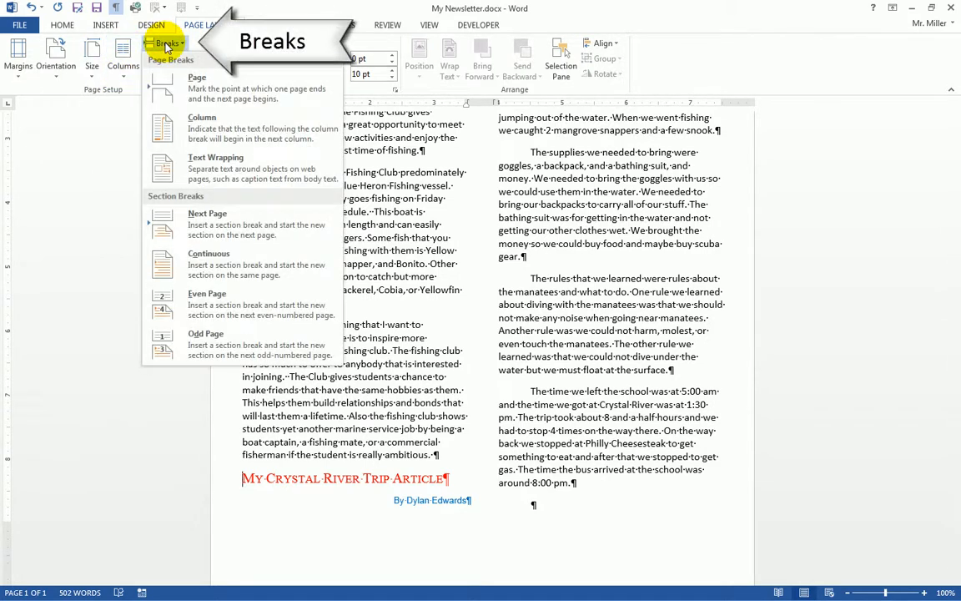
click(186, 127)
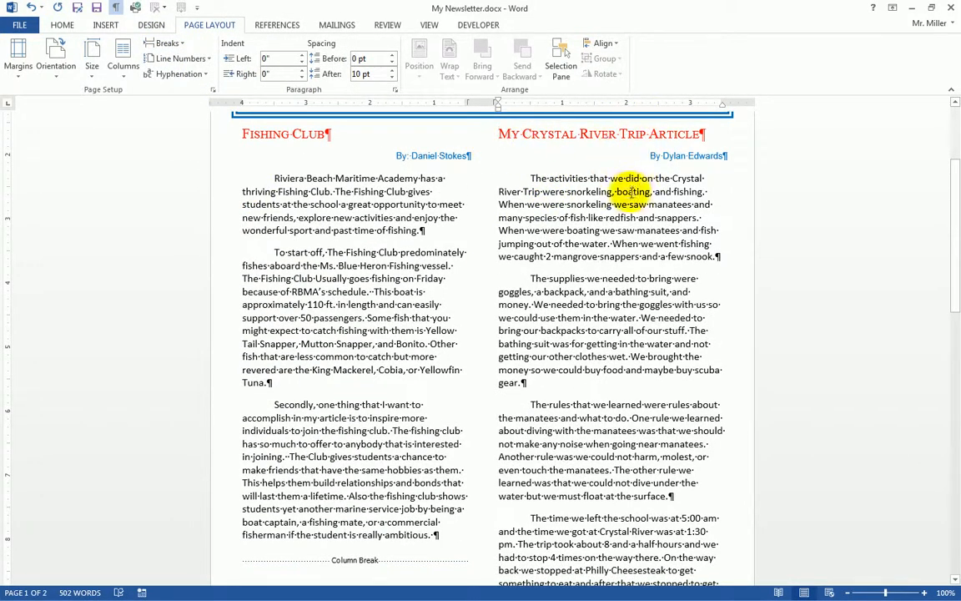
Step: Add a blank paragraph after the last Fishing Club paragraph, above the column break
scroll(313, 252, down, 2)
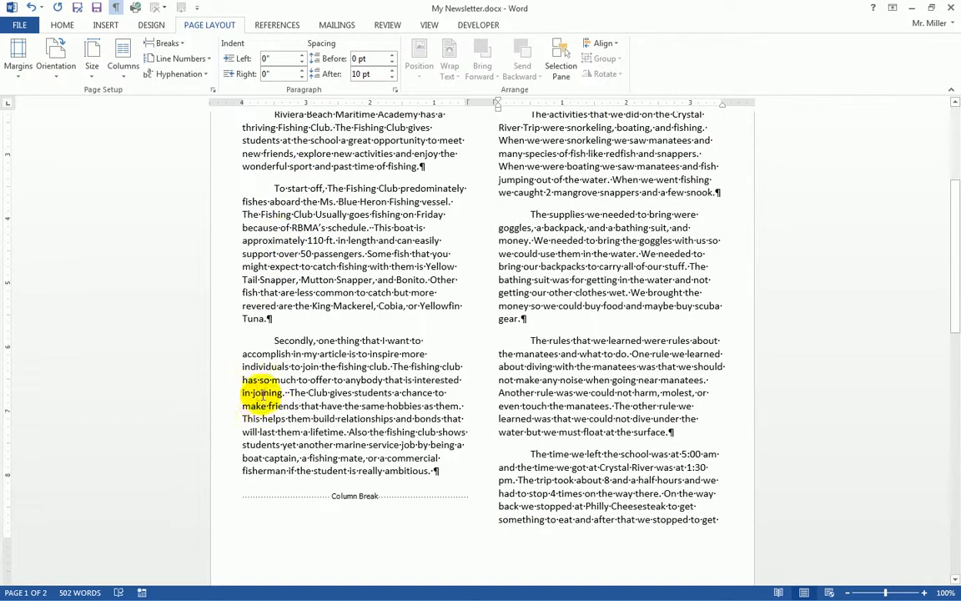
scroll(272, 242, up, 1)
scroll(273, 255, up, 2)
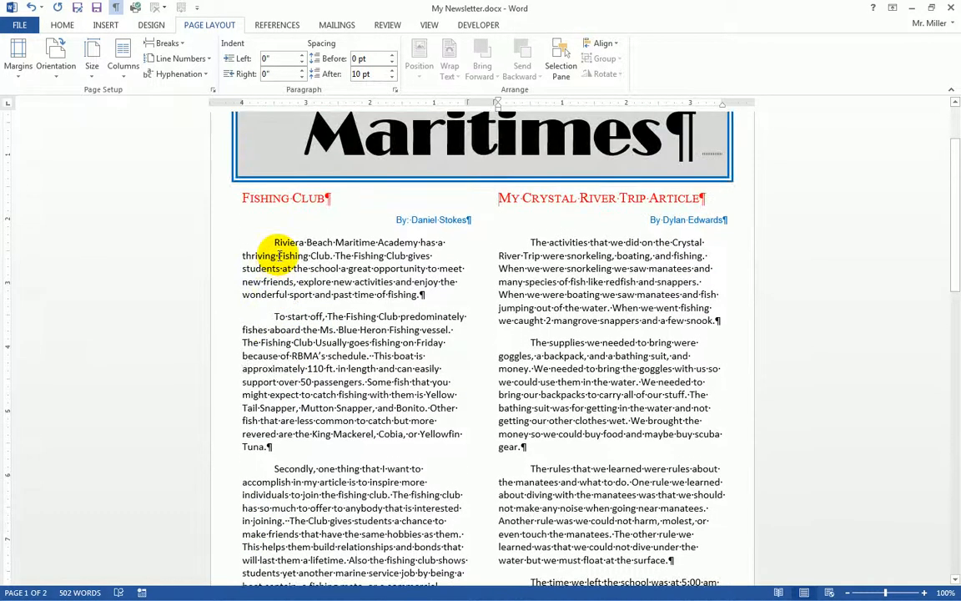
scroll(280, 259, down, 3)
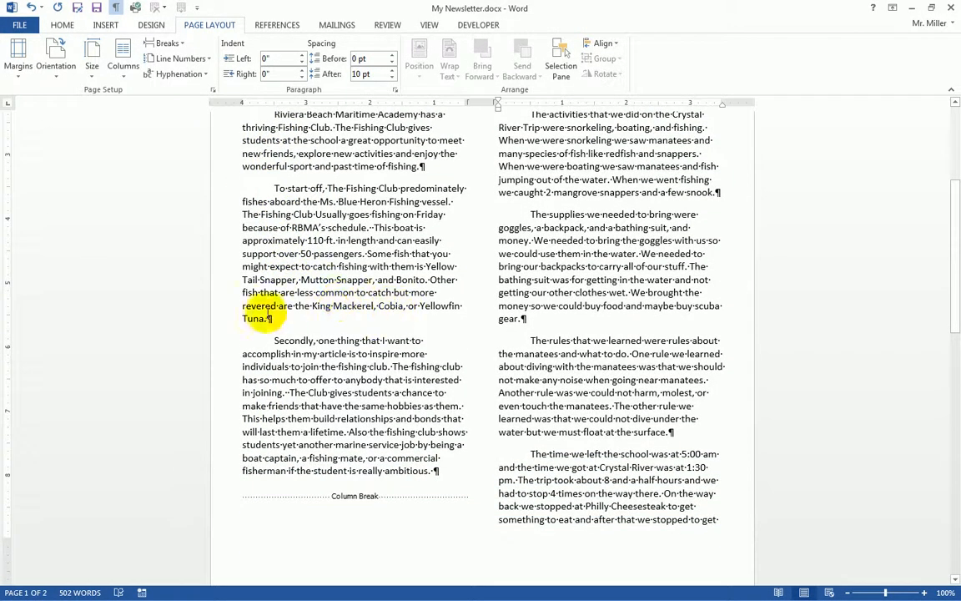
scroll(364, 479, down, 2)
scroll(363, 479, down, 2)
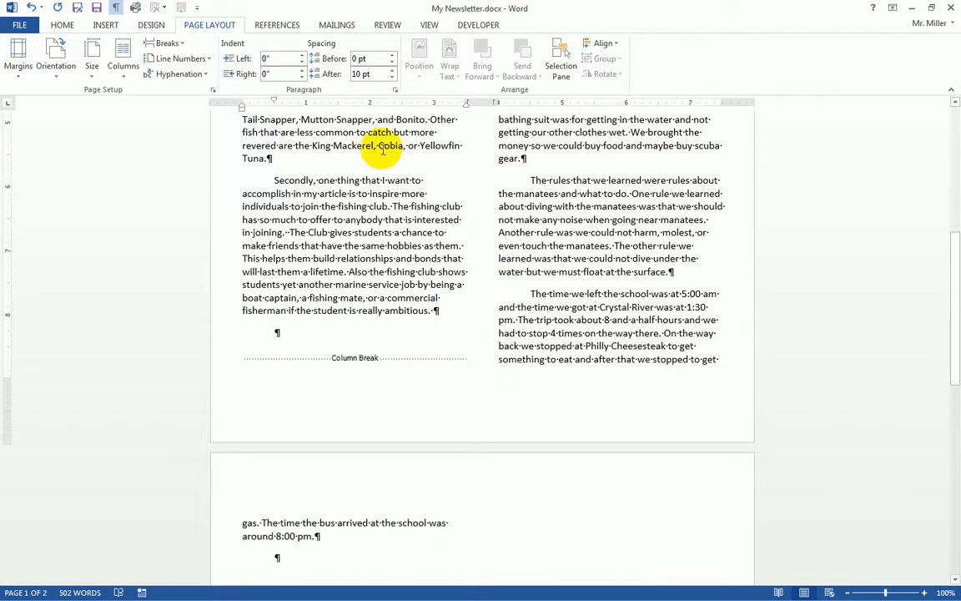
Step: Insert the picture Fishing2.jpg from Desktop, ClassFiles, IIT, Word Data Files, Newsletter 2015, Pictures into the blank paragraph ending the Fishing Club article
click(106, 25)
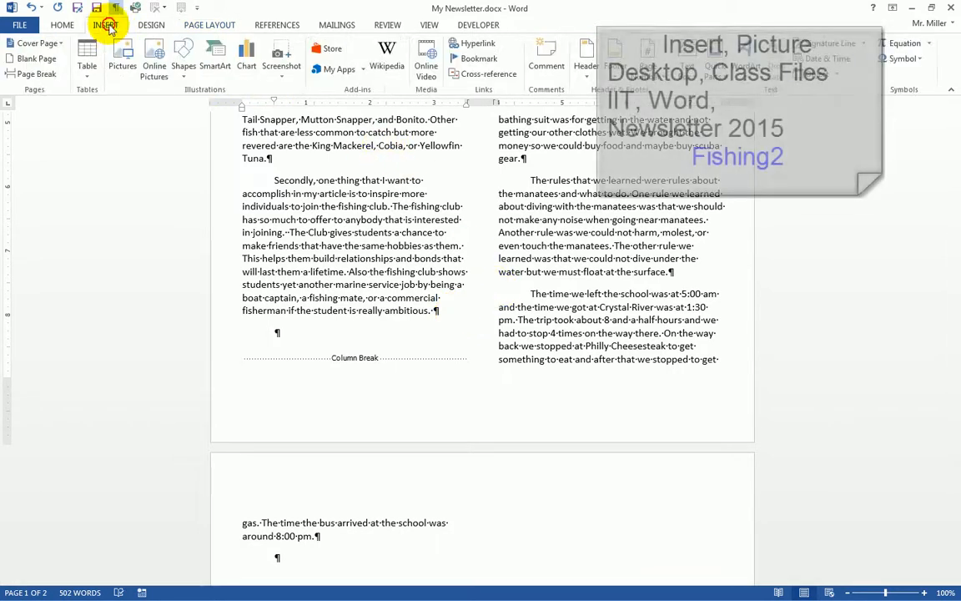
click(122, 72)
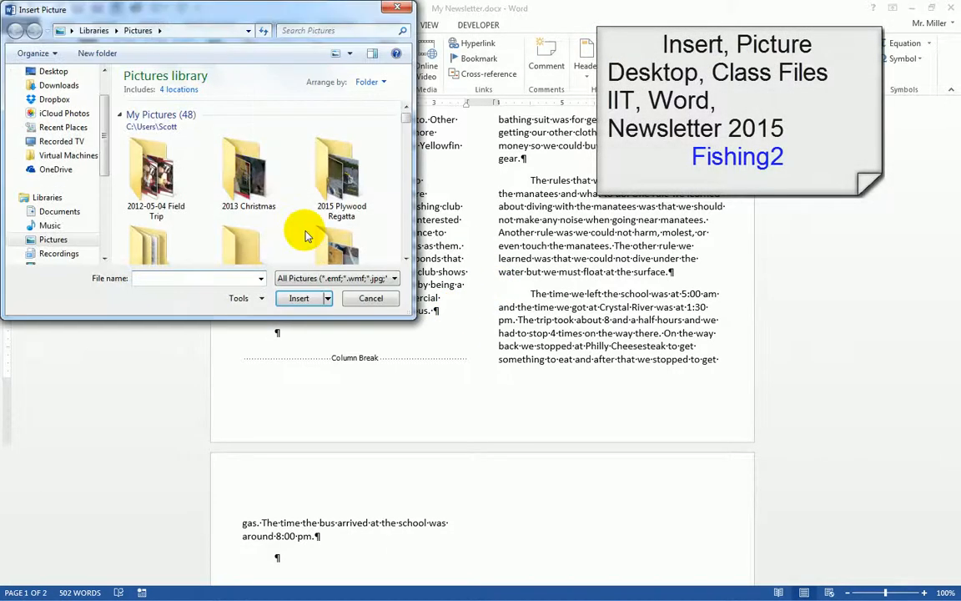
scroll(358, 225, down, 3)
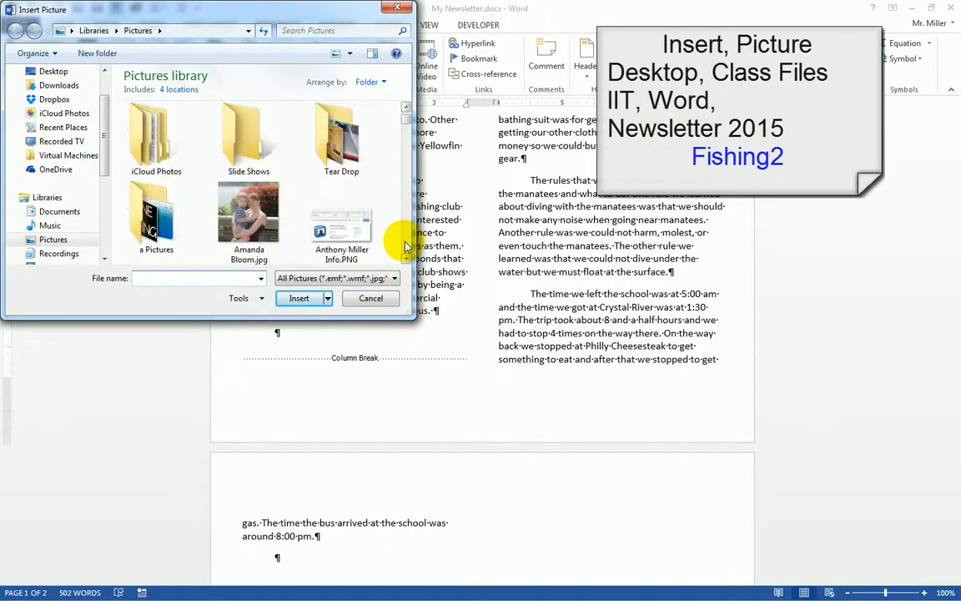
click(148, 213)
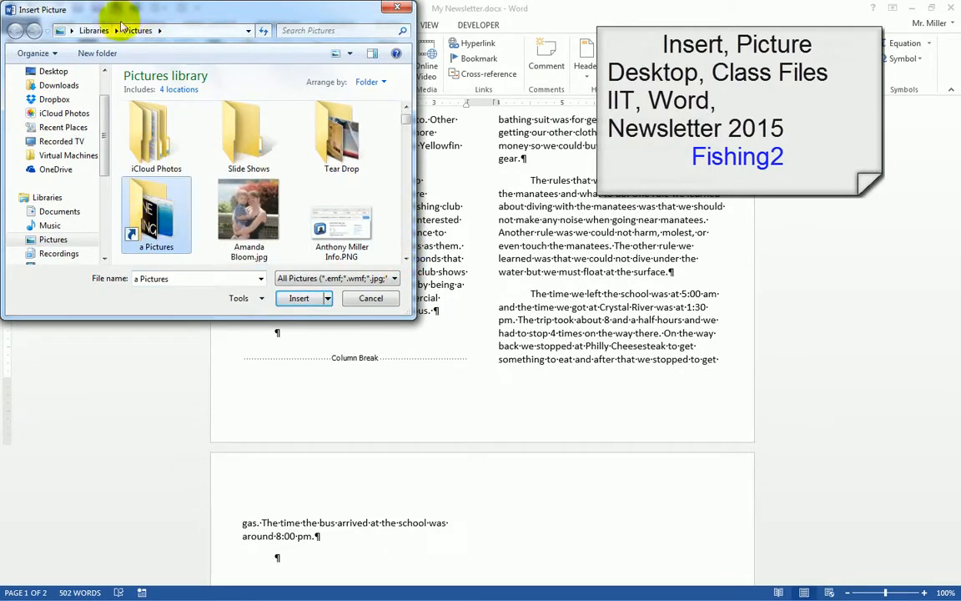
click(52, 72)
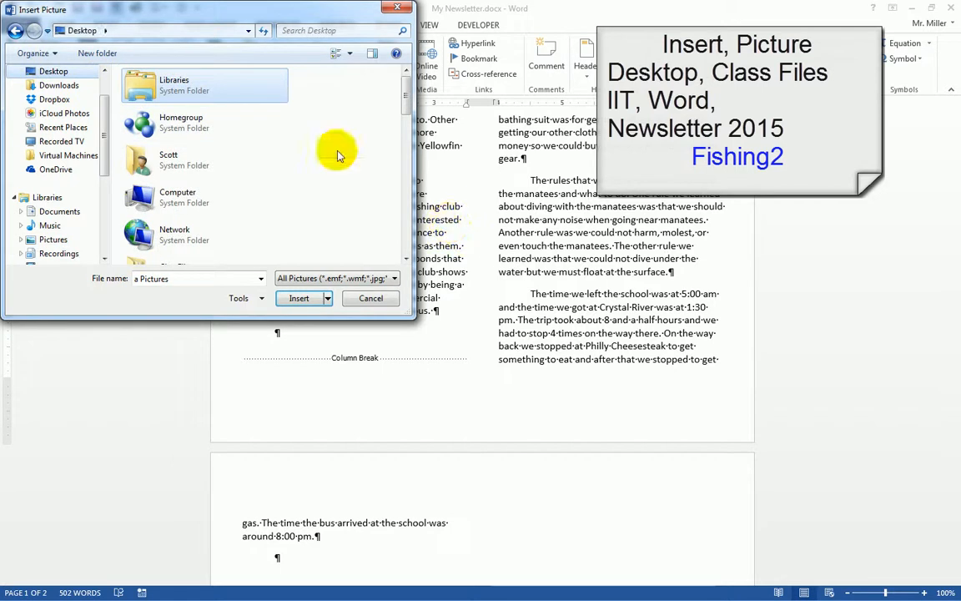
drag(404, 108, 404, 133)
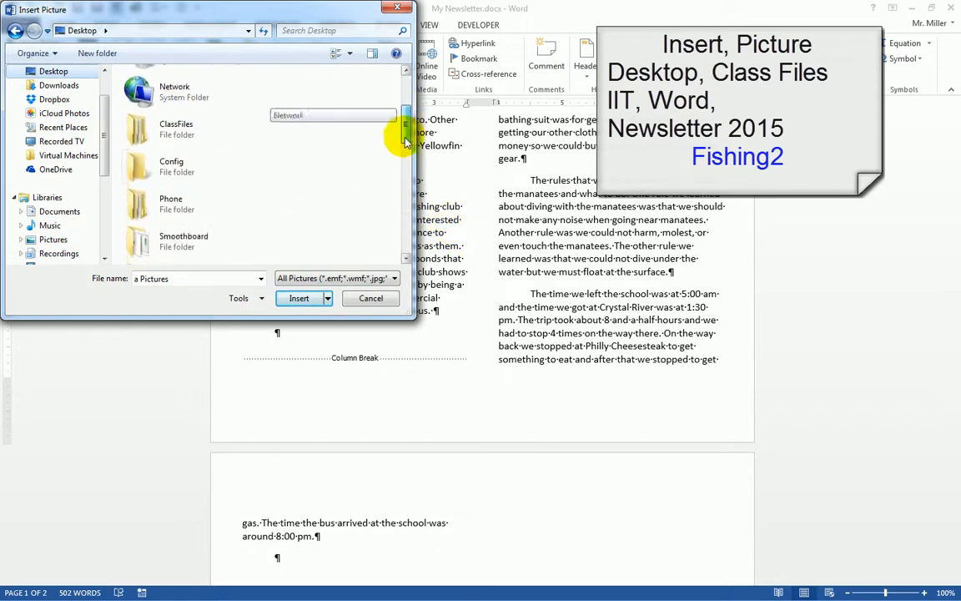
double_click(183, 129)
double_click(133, 92)
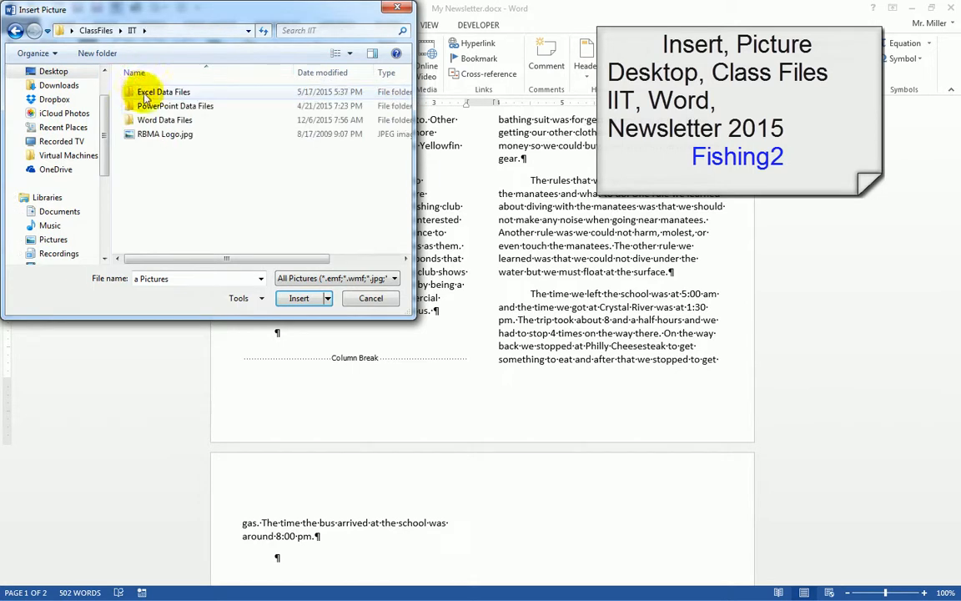
double_click(151, 120)
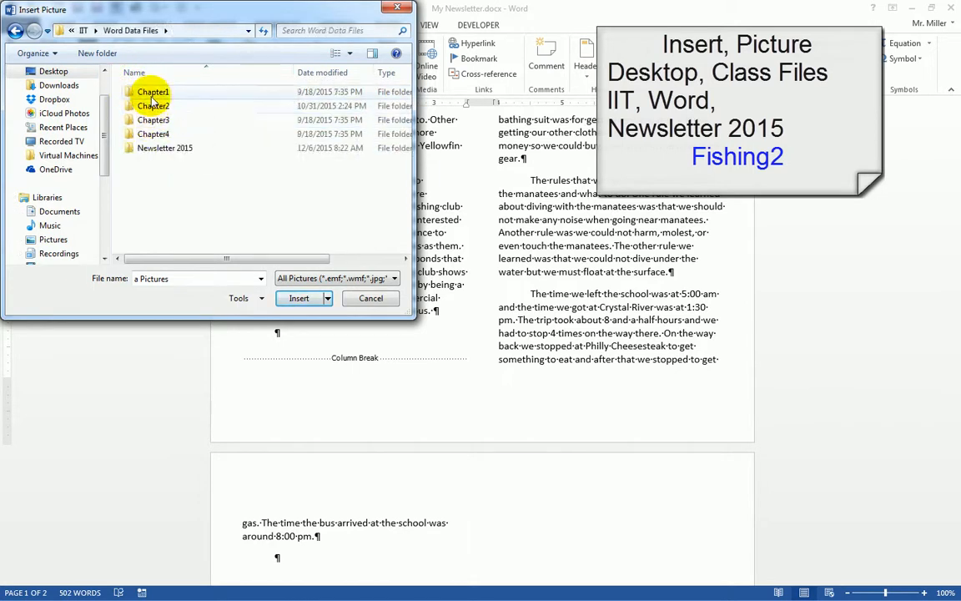
double_click(150, 148)
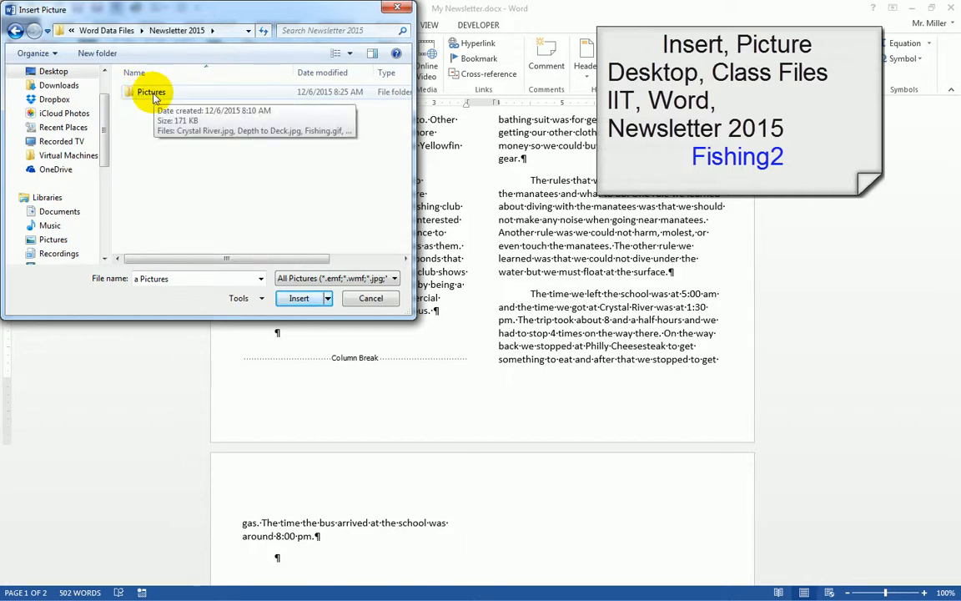
double_click(153, 97)
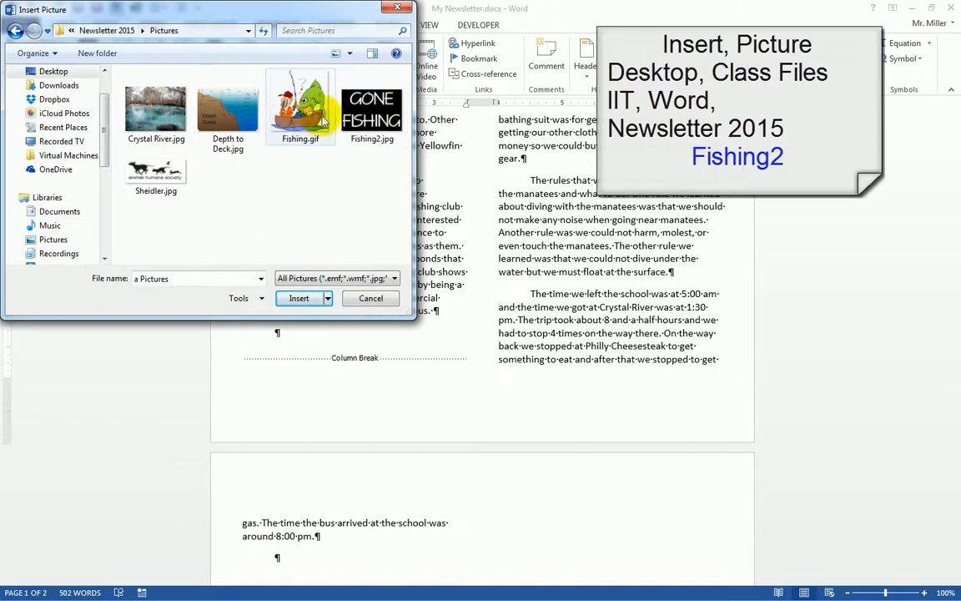
click(370, 124)
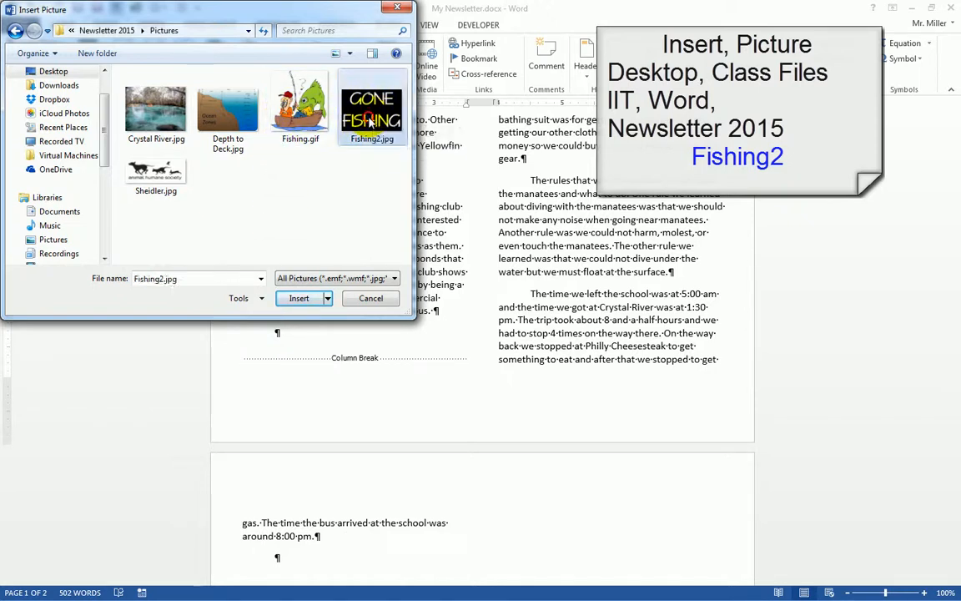
click(300, 298)
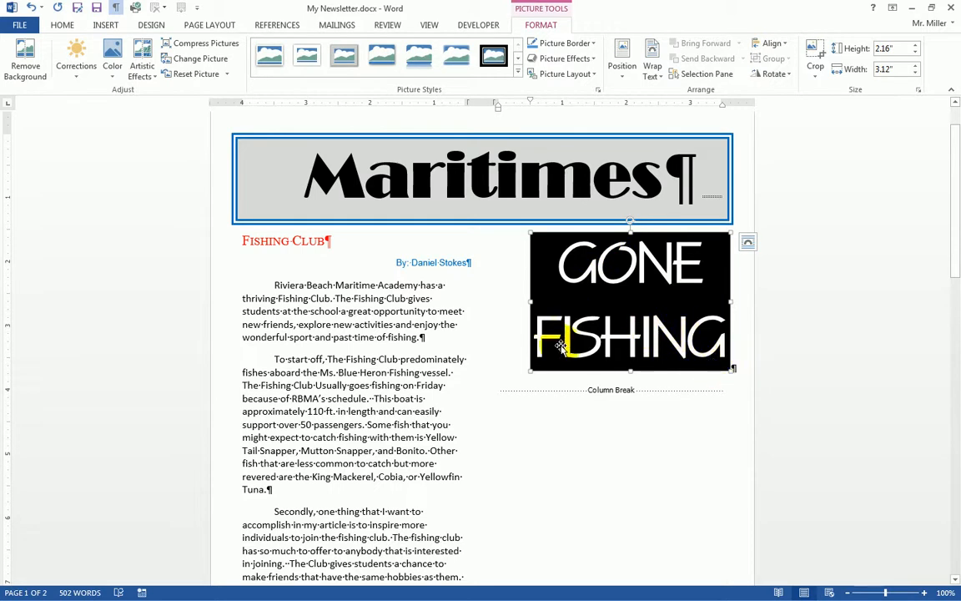
Step: Shrink the Gone Fishing picture to about 1.36" high by 1.97" wide and set its text wrapping to In Front of Text
drag(729, 369, 658, 317)
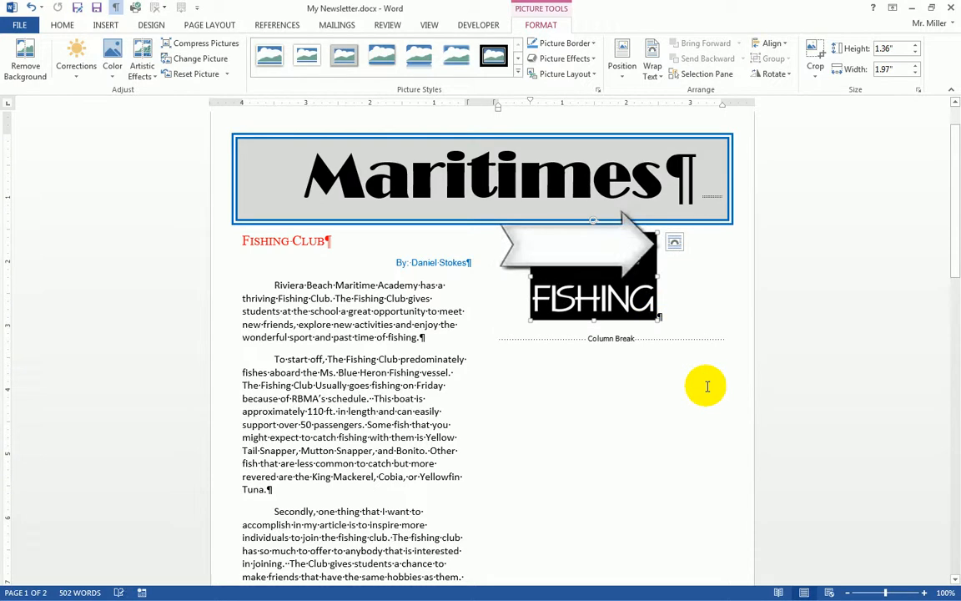
click(675, 243)
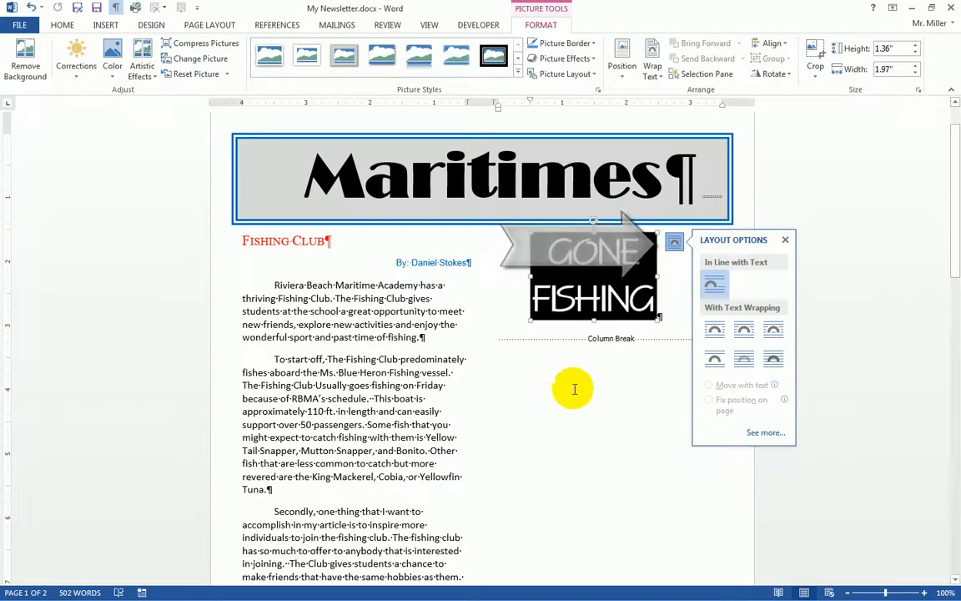
scroll(571, 396, down, 3)
scroll(569, 398, down, 1)
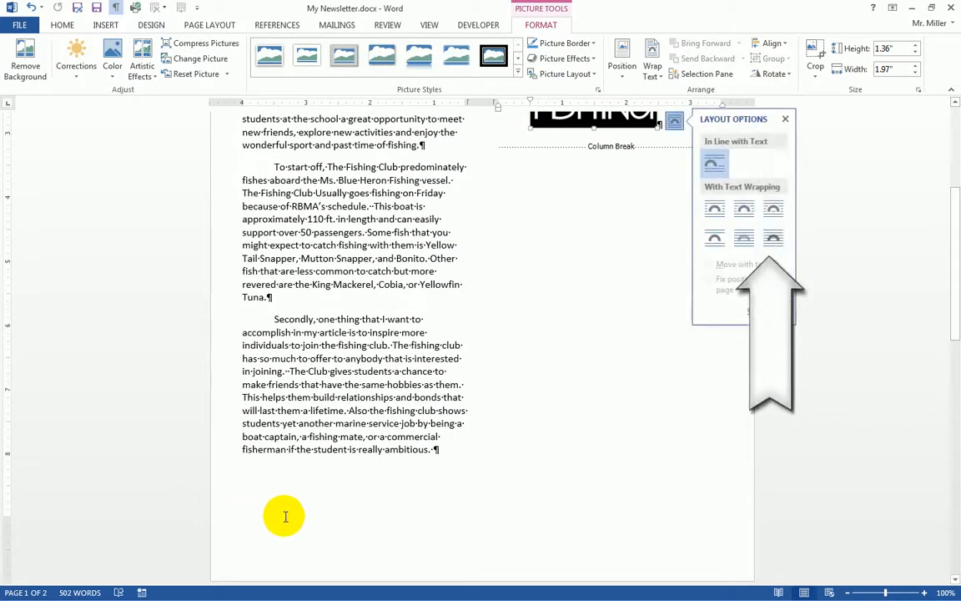
click(771, 242)
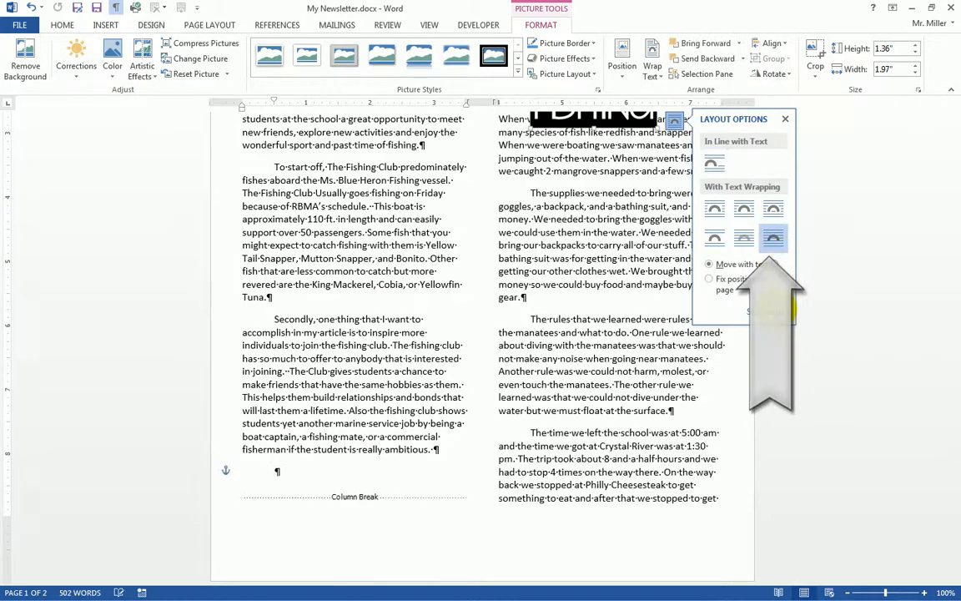
Step: Move the Gone Fishing picture into the empty space below the last Fishing Club paragraph and deselect it
scroll(720, 377, up, 2)
drag(607, 203, 363, 547)
scroll(538, 400, down, 5)
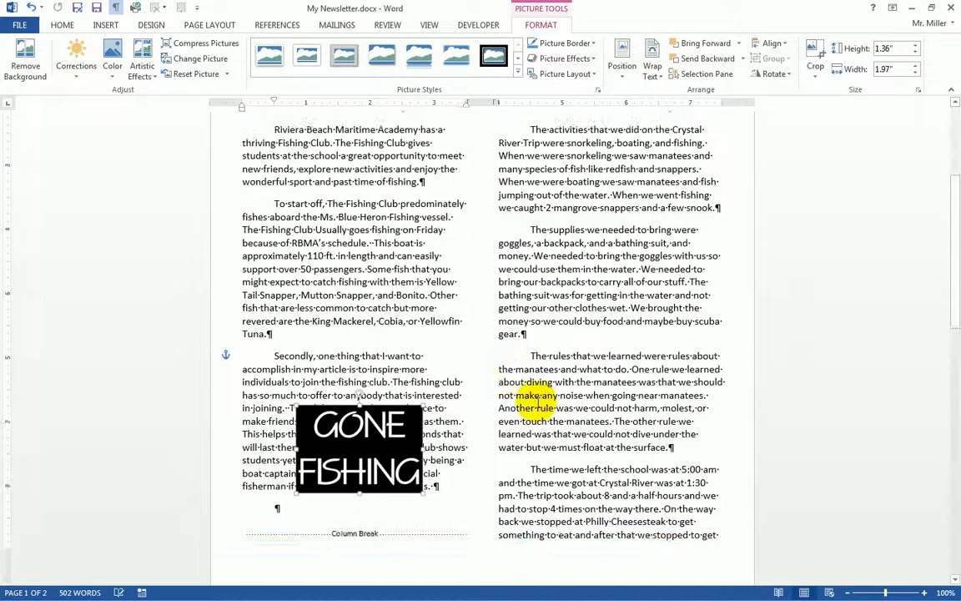
drag(360, 326, 348, 413)
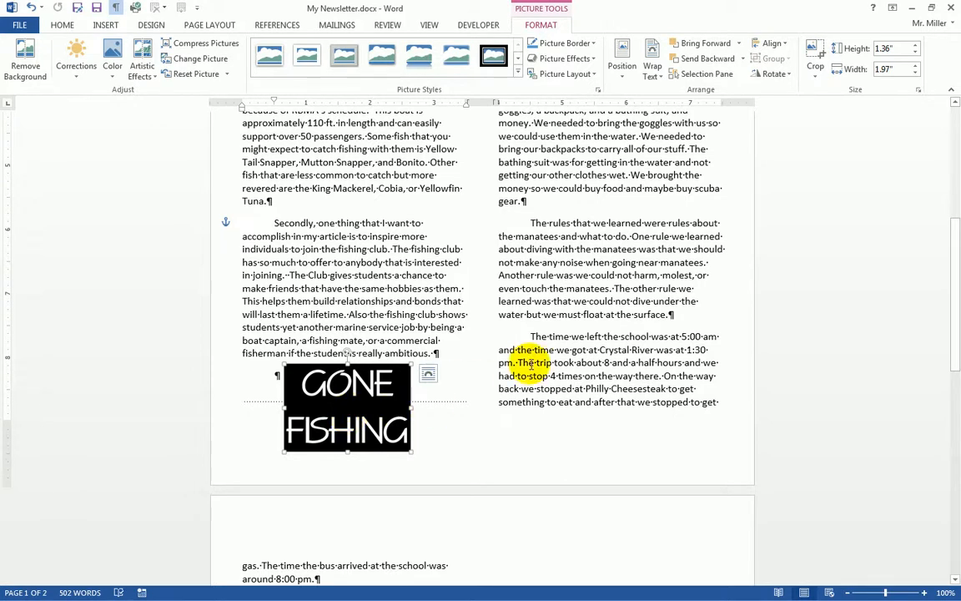
drag(355, 407, 358, 412)
click(496, 431)
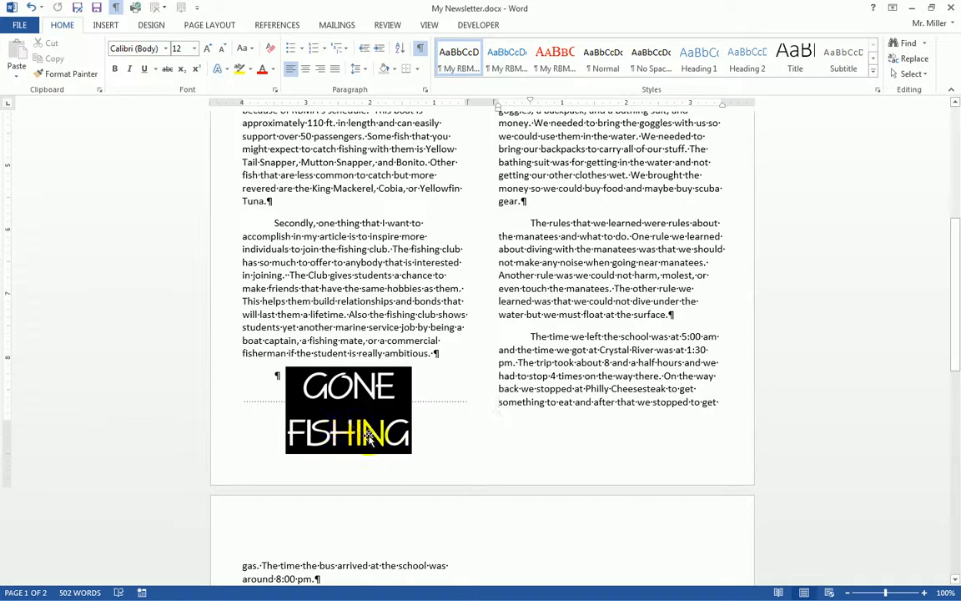
Step: Review the layout of both articles and check how the My Crystal River Trip Article continues onto page two
scroll(392, 392, up, 7)
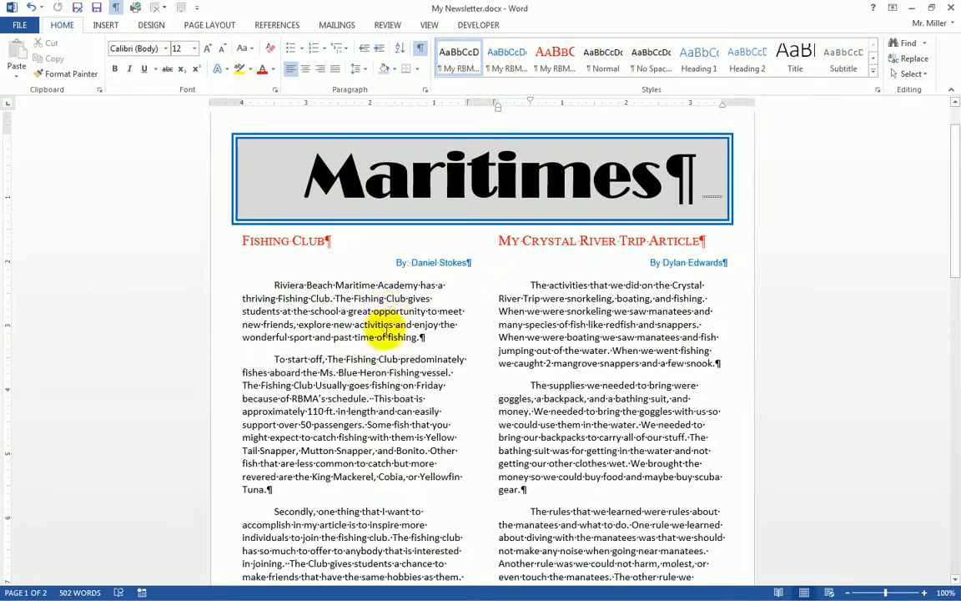
scroll(636, 350, down, 10)
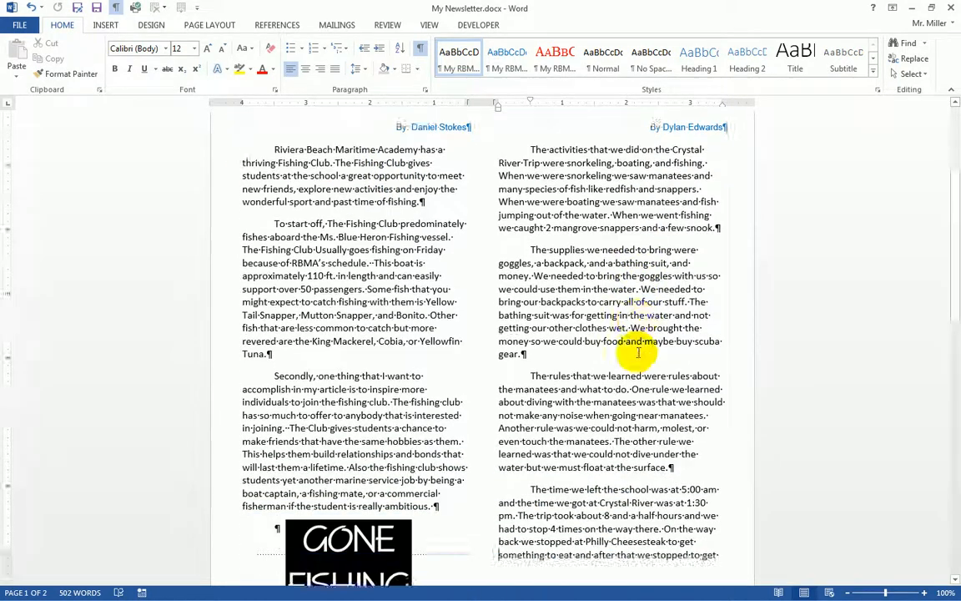
scroll(634, 344, down, 2)
scroll(501, 377, up, 8)
scroll(620, 313, up, 2)
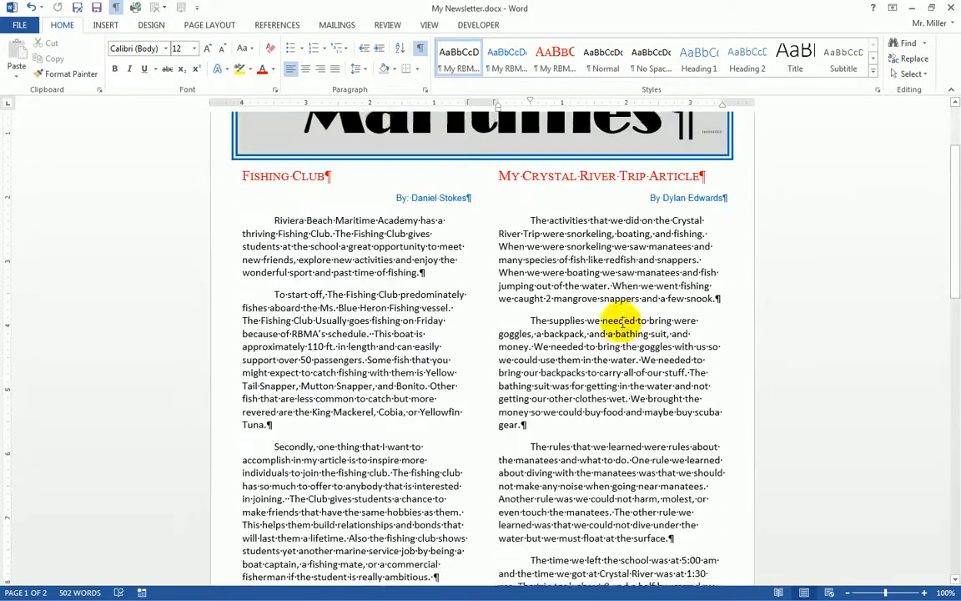
scroll(500, 405, down, 8)
scroll(433, 400, down, 2)
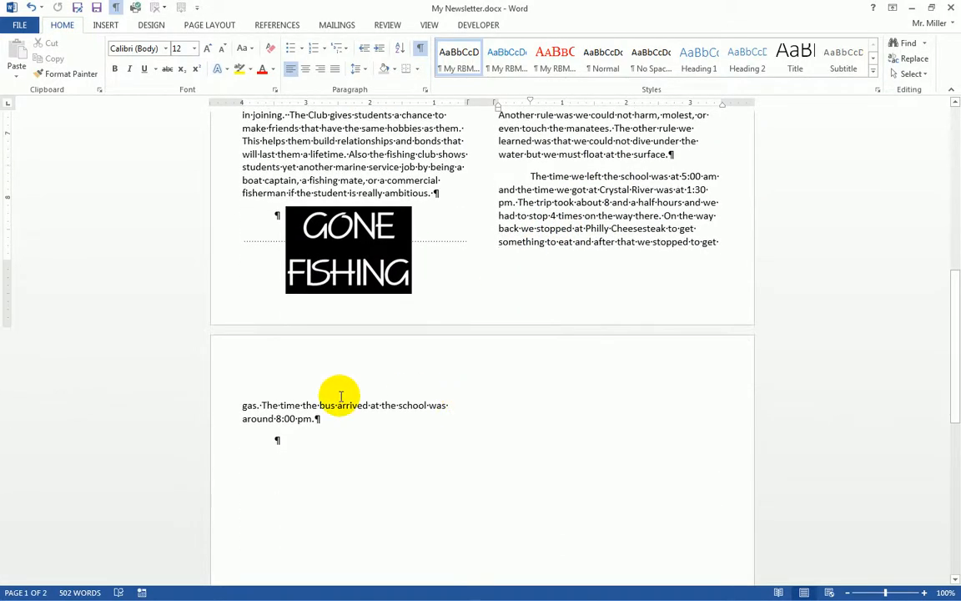
scroll(332, 474, up, 4)
scroll(332, 478, up, 6)
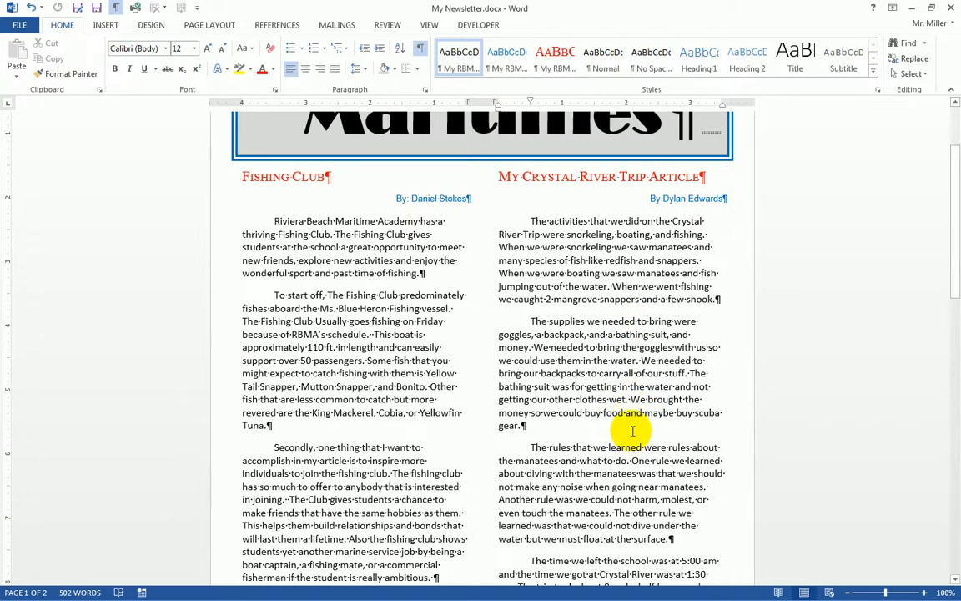
scroll(631, 422, down, 4)
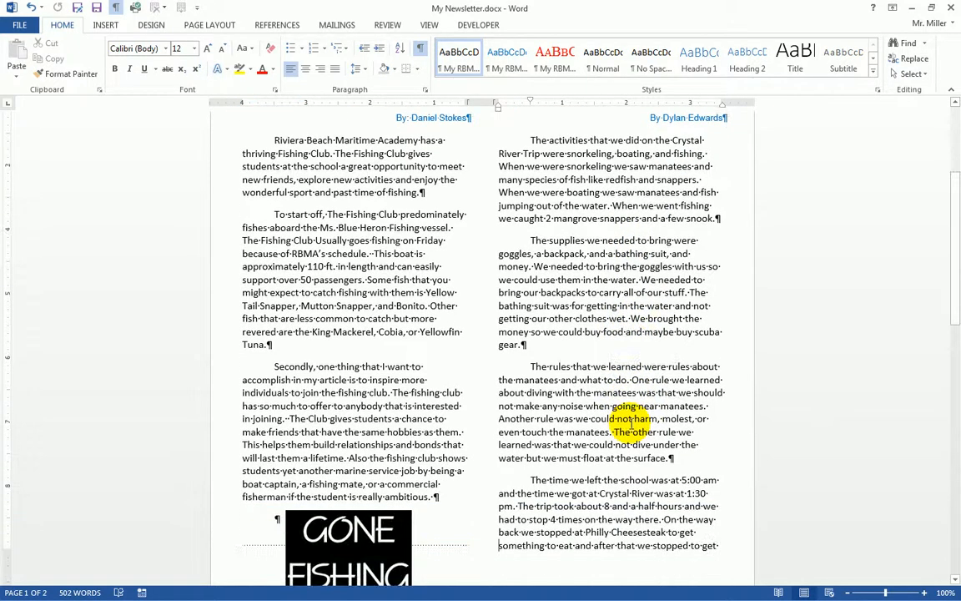
scroll(636, 425, up, 6)
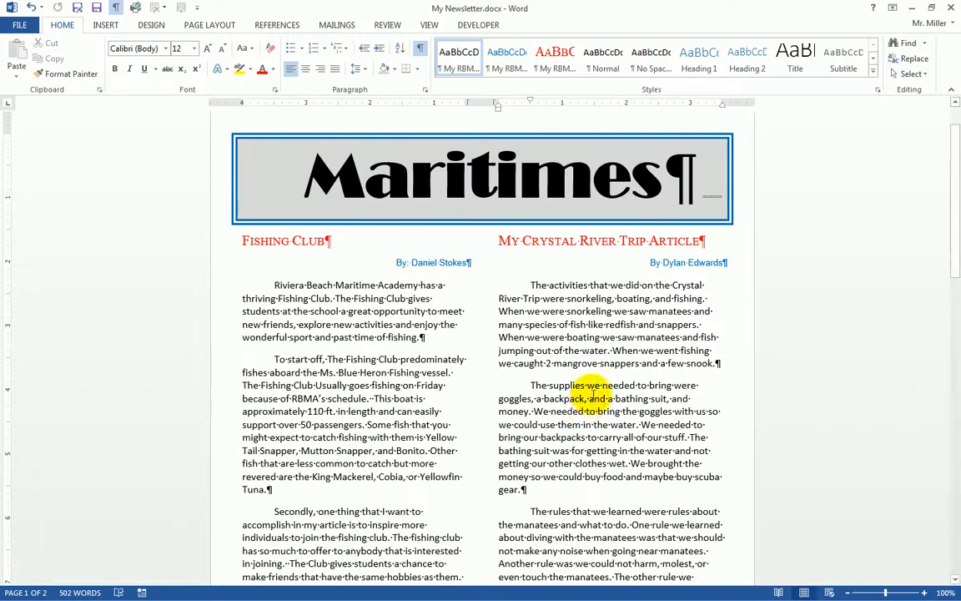
Step: Enclose the whole My Crystal River Trip Article, from its heading through "around 8:00 pm.", in a drawn text box
scroll(492, 284, down, 1)
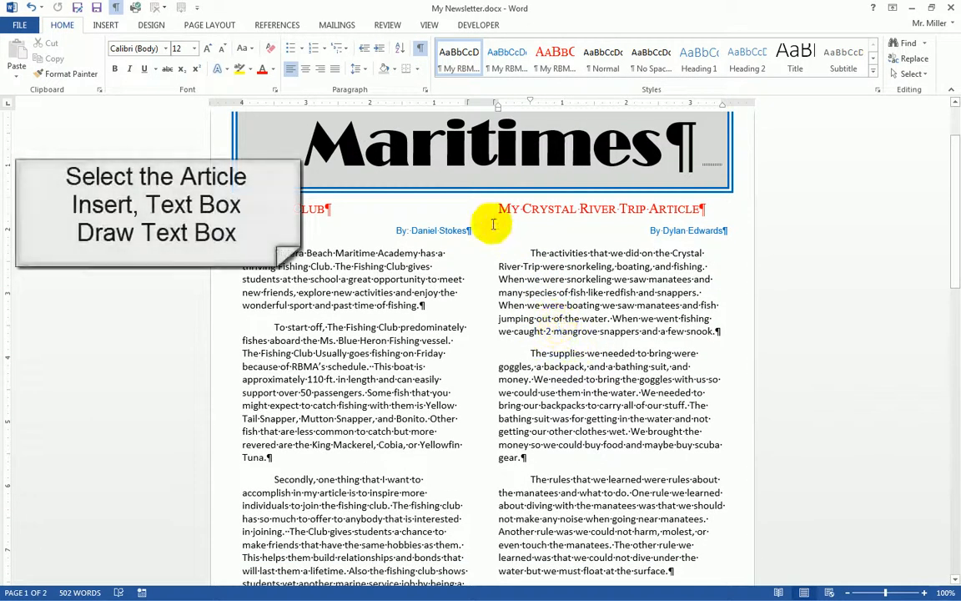
drag(504, 220, 348, 493)
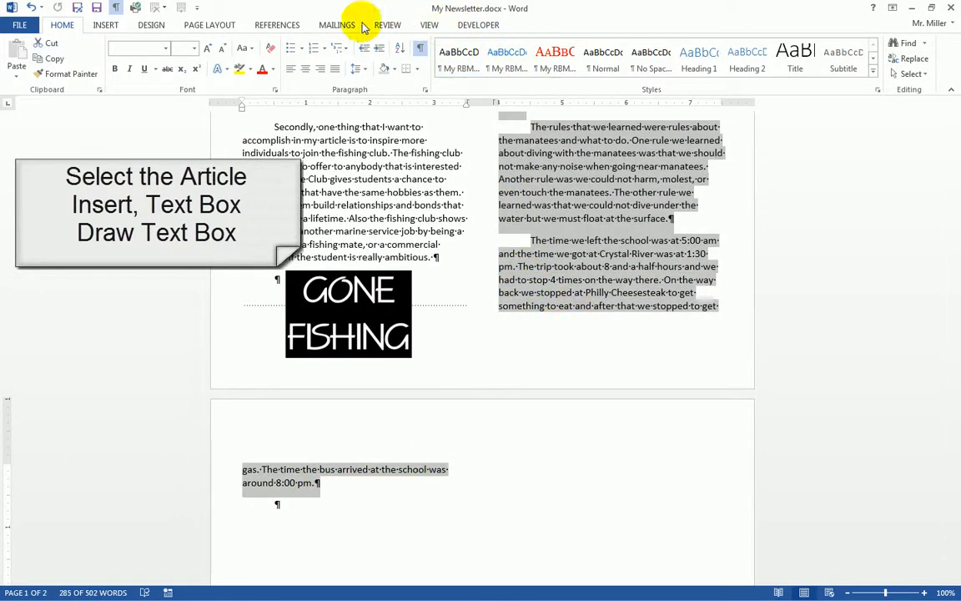
click(111, 26)
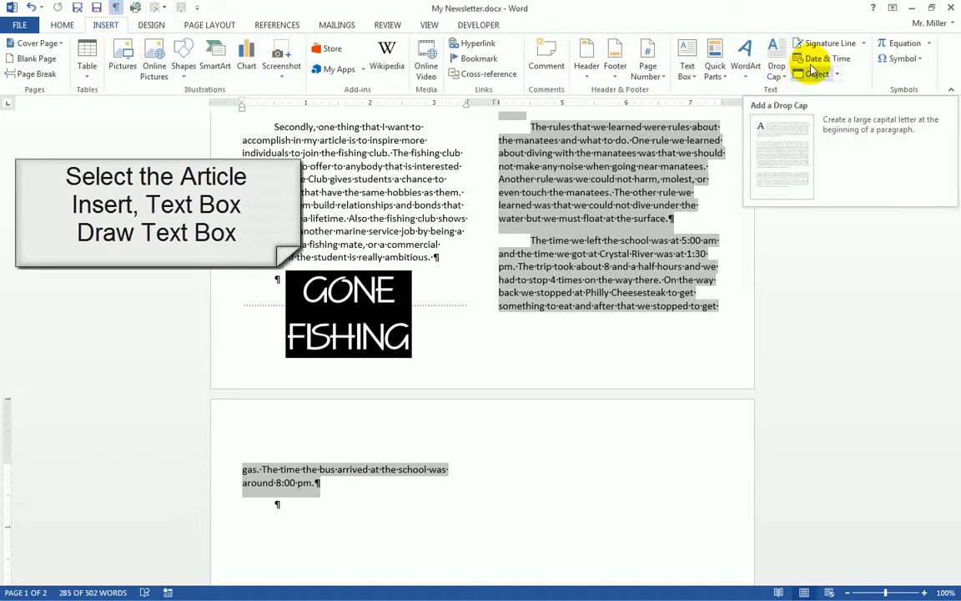
click(685, 75)
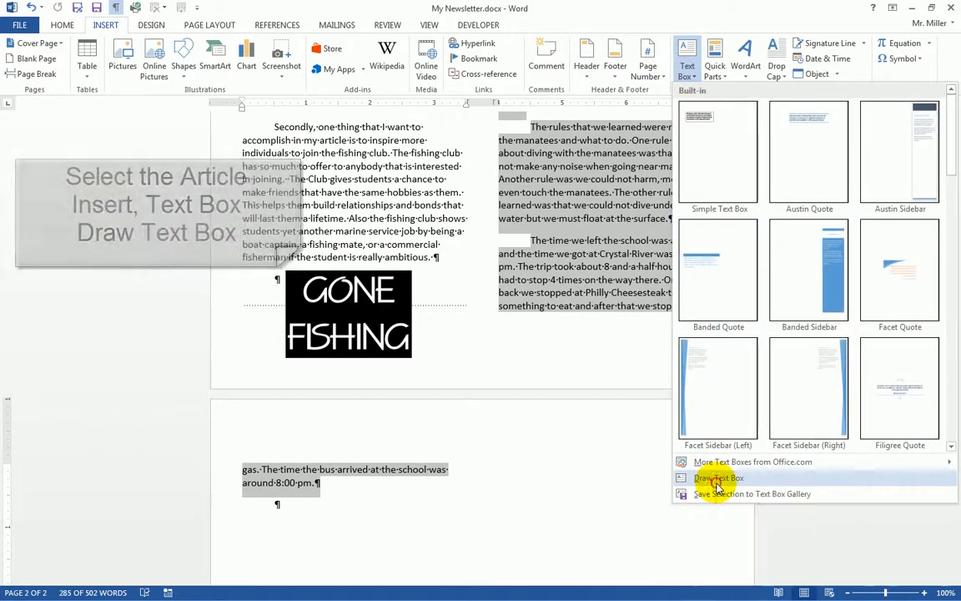
click(717, 482)
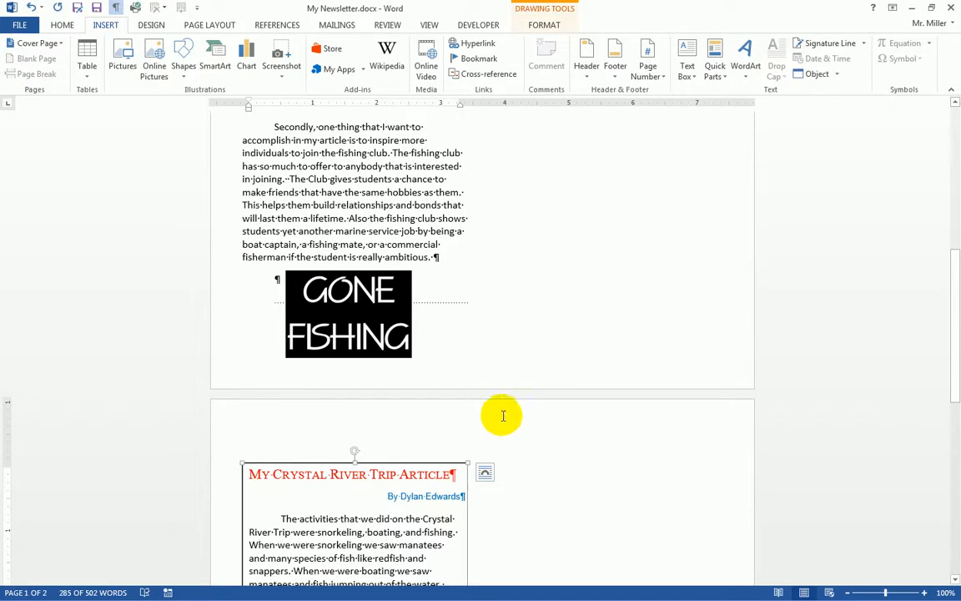
Step: Shorten the My Crystal River Trip text box from below so it ends just after the paragraph ending "scuba gear."
scroll(500, 417, down, 10)
scroll(511, 417, down, 2)
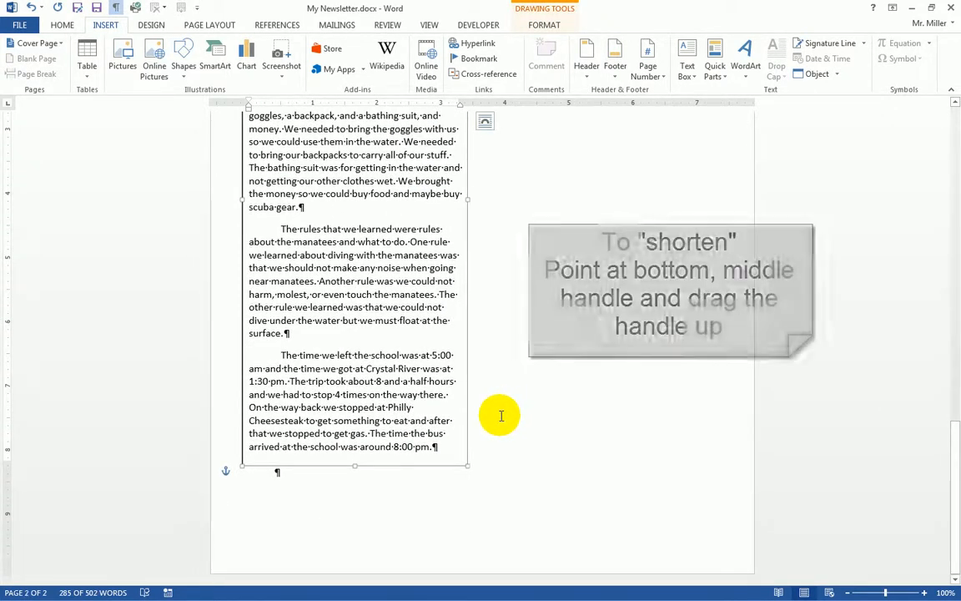
scroll(476, 420, up, 1)
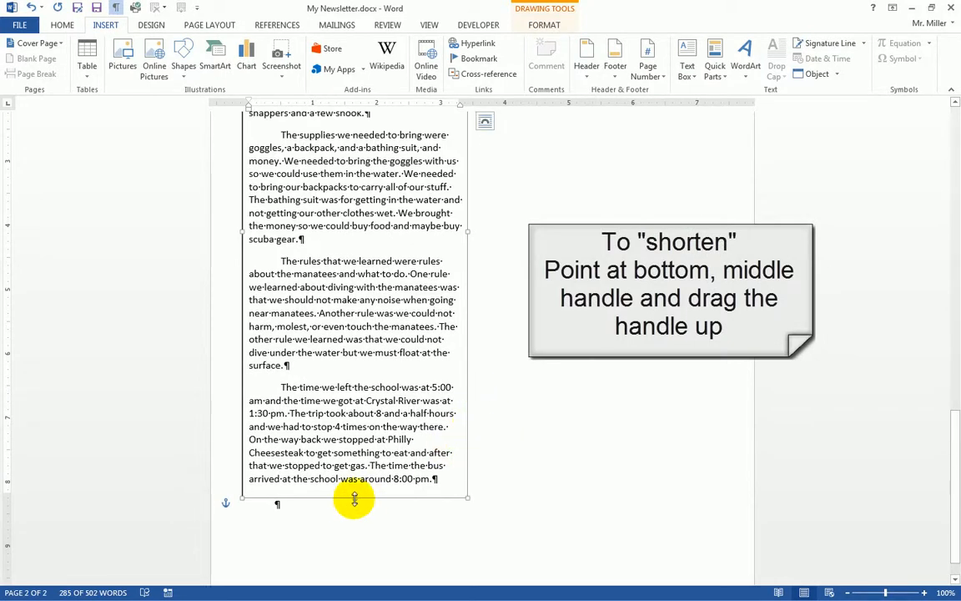
drag(353, 498, 322, 260)
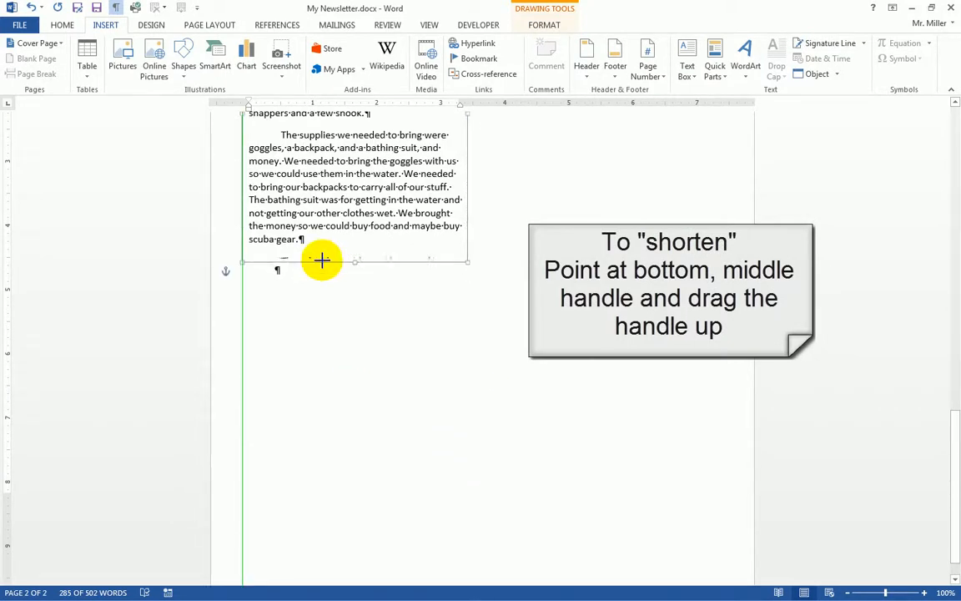
Step: Move the My Crystal River Trip text box up to page one, beside the Fishing Club article
scroll(350, 257, up, 6)
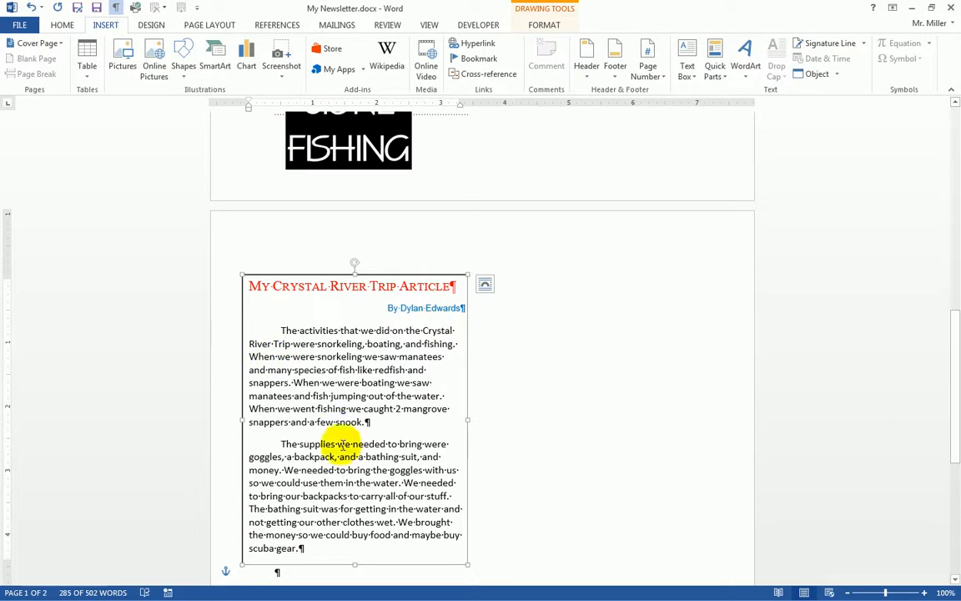
drag(348, 371, 406, 282)
click(403, 274)
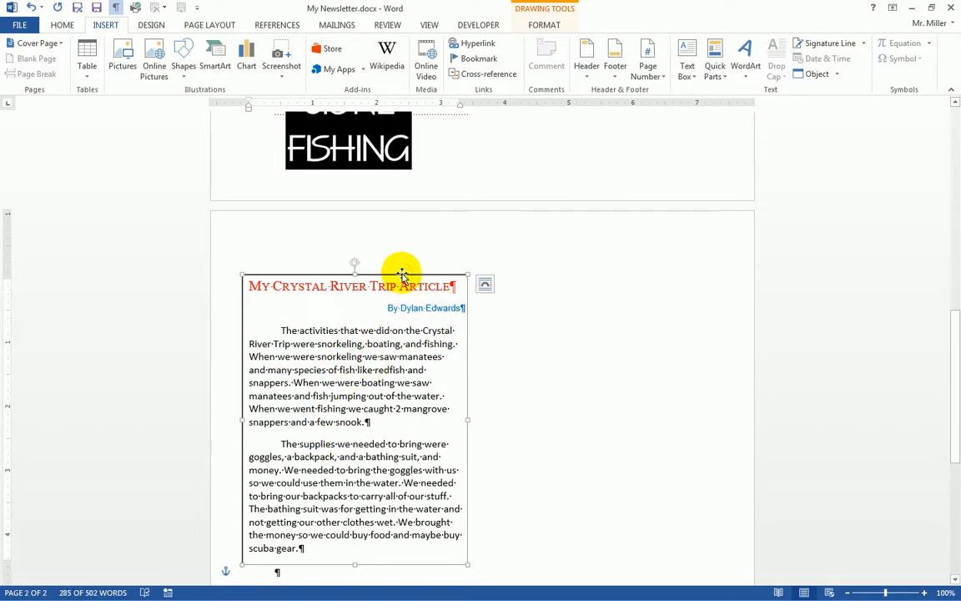
drag(398, 274, 671, 172)
scroll(678, 176, up, 9)
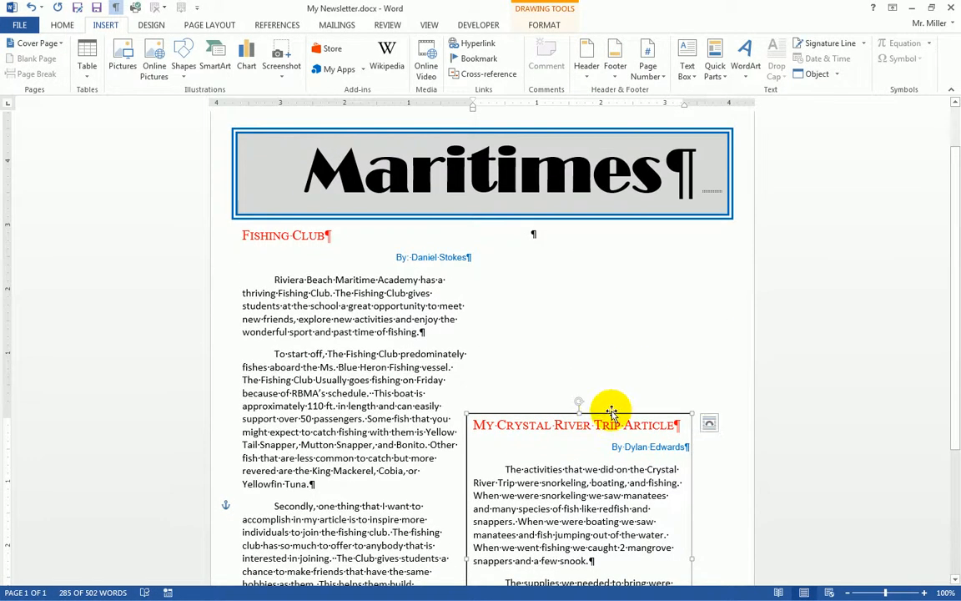
drag(611, 411, 631, 349)
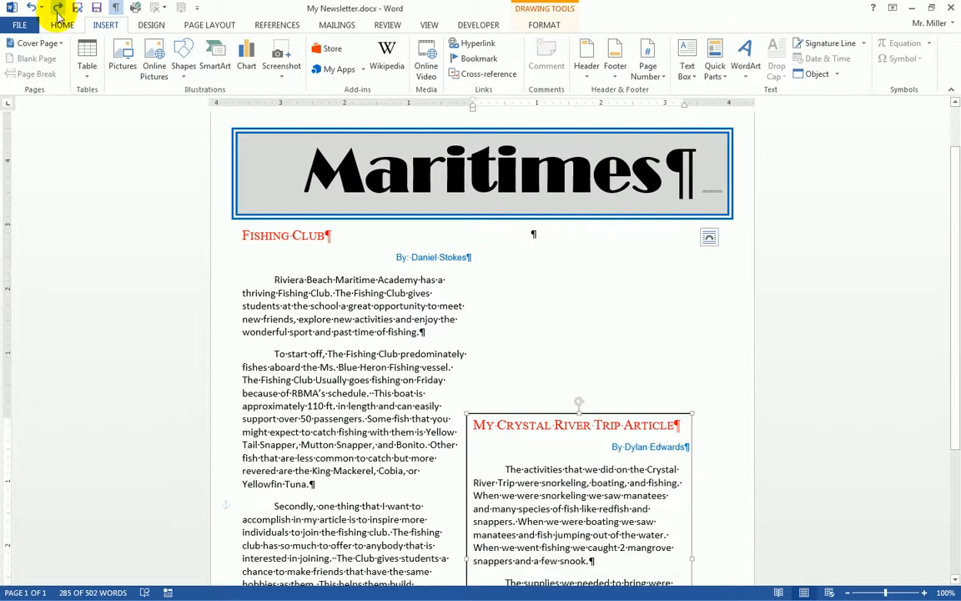
Step: Redo the last move of the Crystal River article text box and set its text wrapping to Tight
click(58, 10)
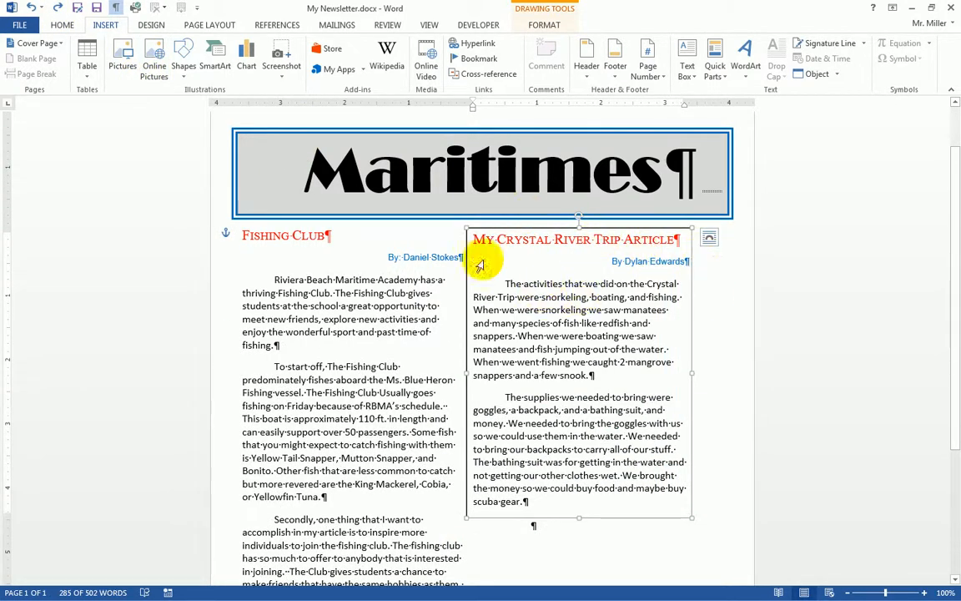
click(715, 241)
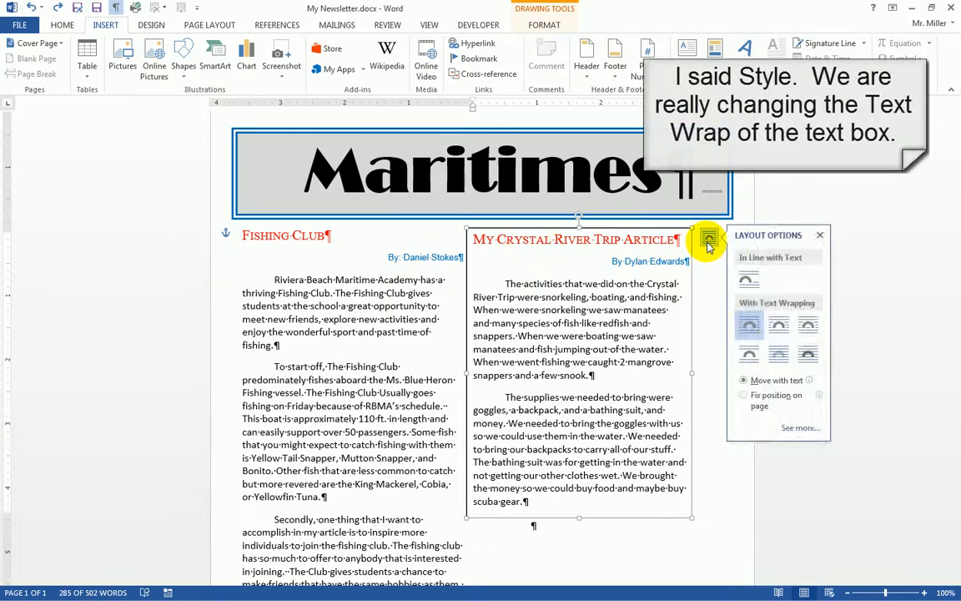
click(781, 333)
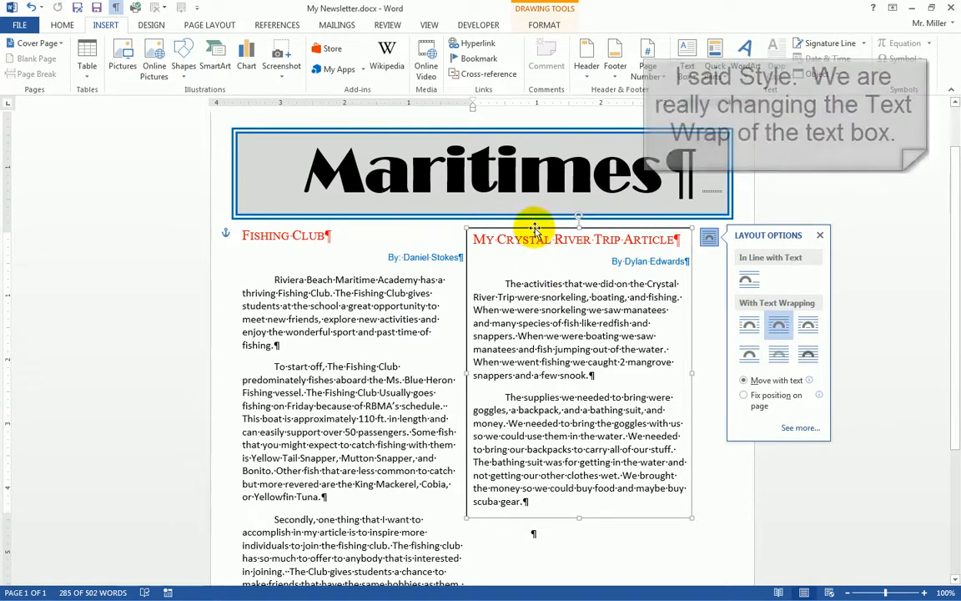
Step: Resize the Crystal River text box and position it in the second column, just under the Maritimes banner and level with the Fishing Club heading
drag(534, 228, 548, 272)
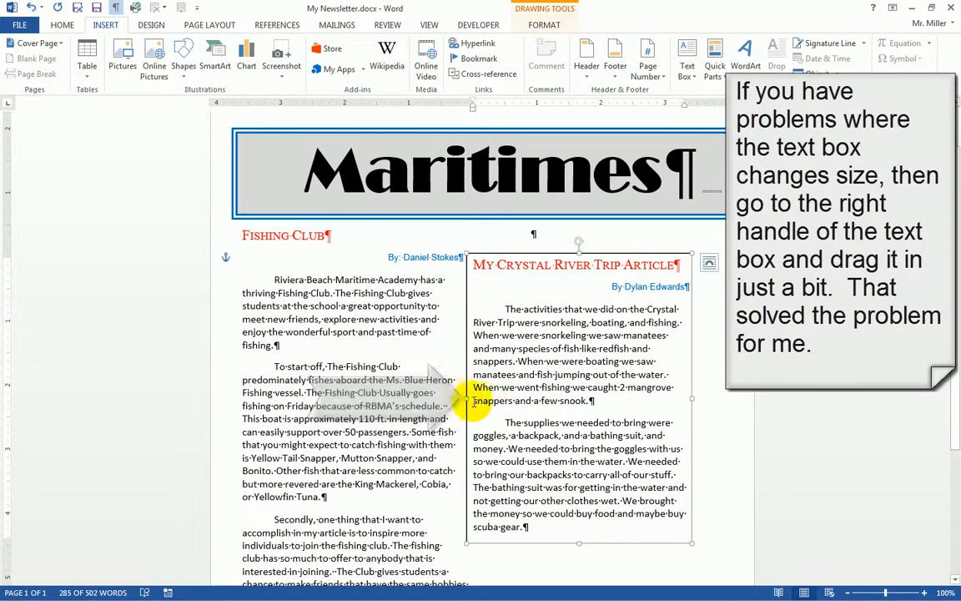
drag(470, 400, 488, 400)
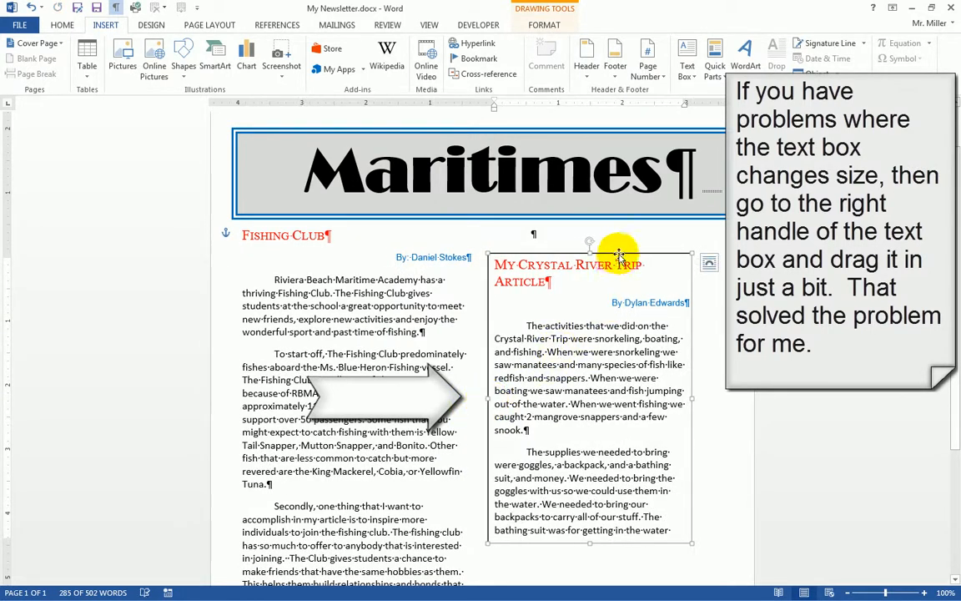
drag(619, 255, 630, 255)
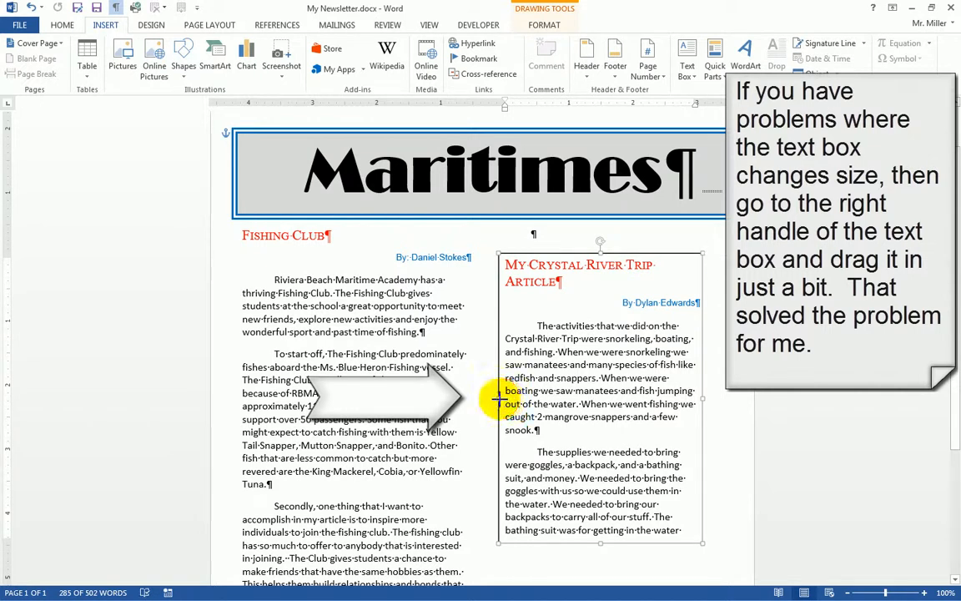
drag(702, 399, 715, 399)
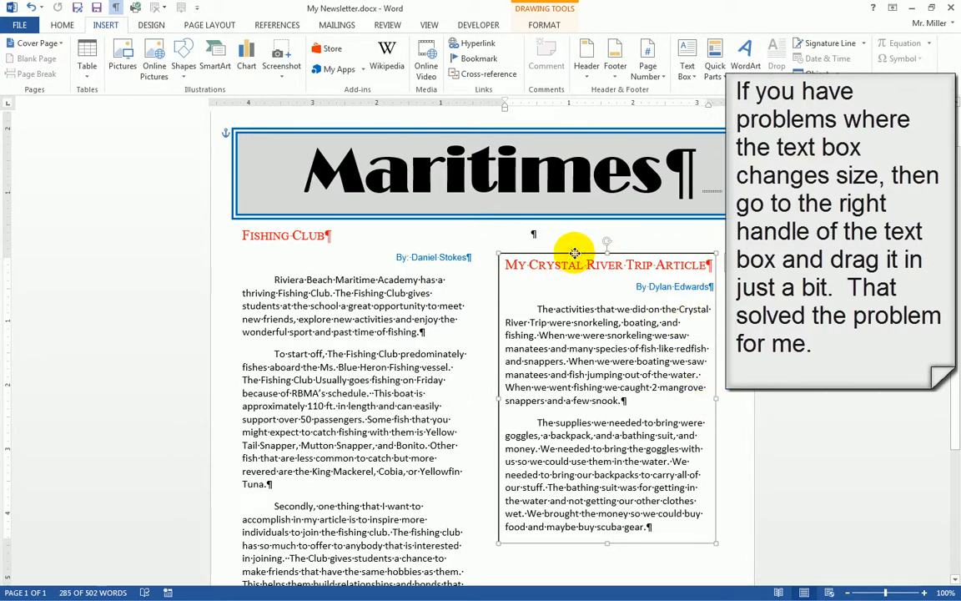
drag(577, 244, 580, 226)
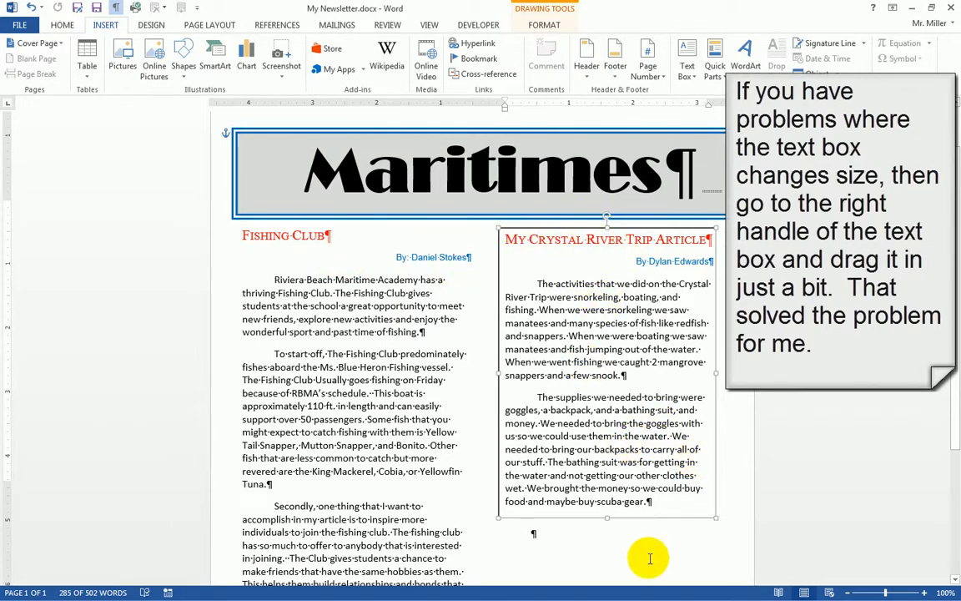
Step: Insert the picture Fishing.gif at the empty paragraph below the Crystal River text box
scroll(653, 557, down, 1)
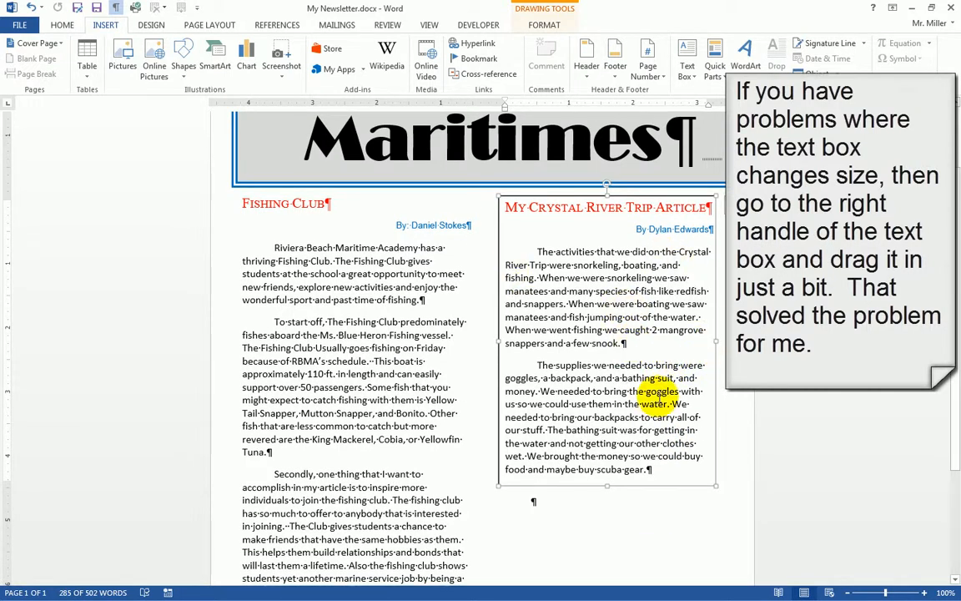
scroll(664, 434, down, 2)
scroll(663, 406, down, 3)
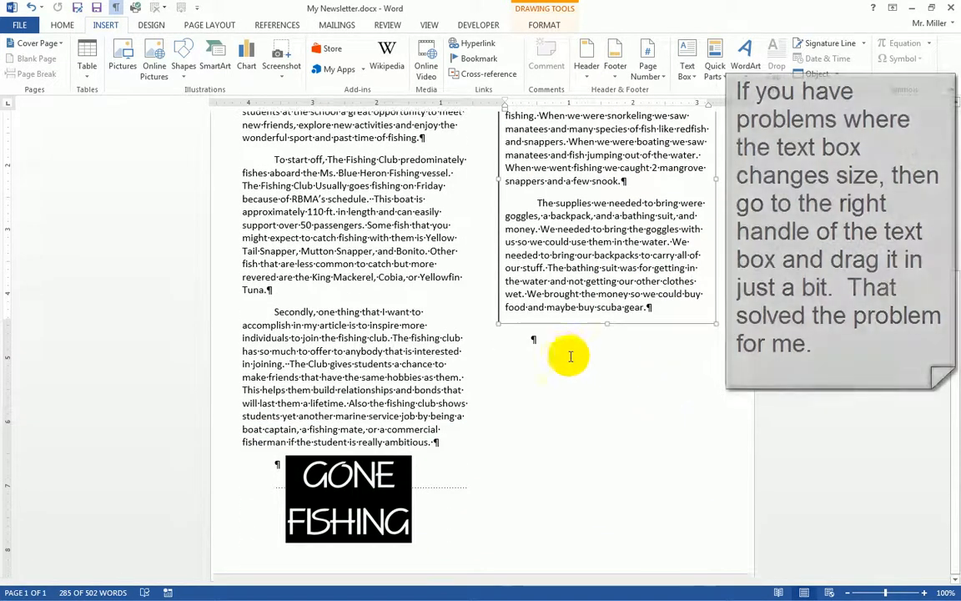
click(538, 341)
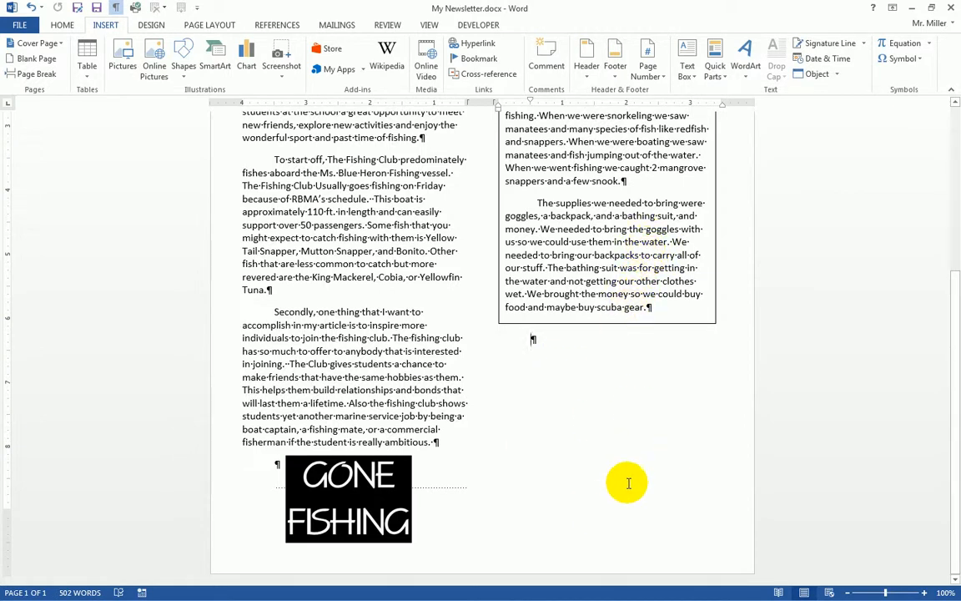
scroll(619, 461, up, 3)
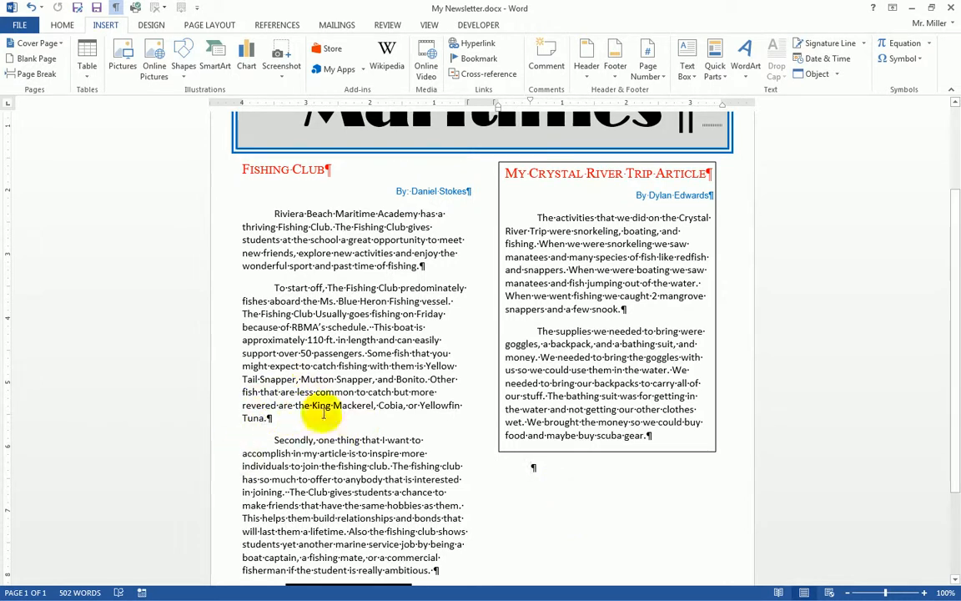
scroll(628, 476, down, 3)
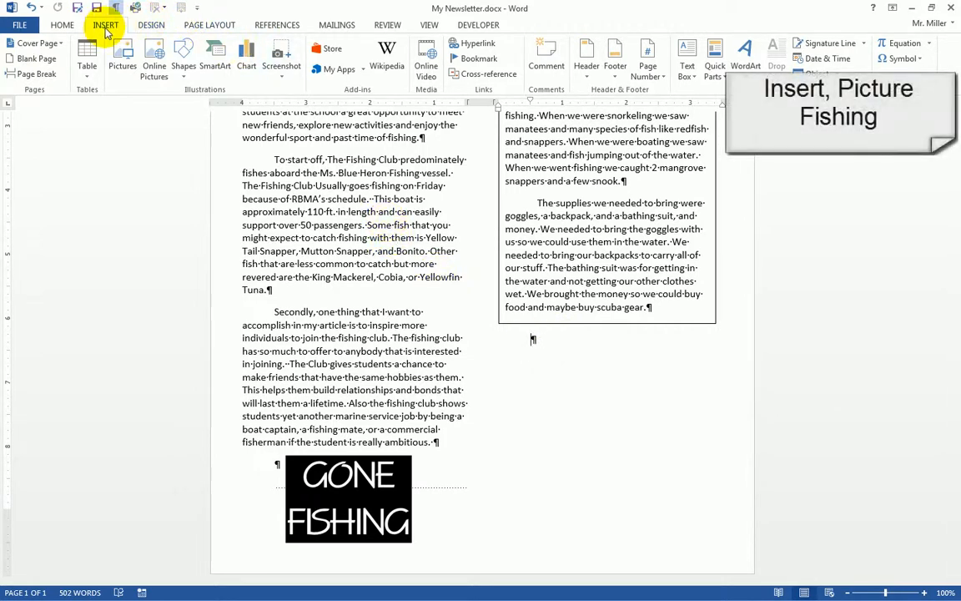
click(125, 68)
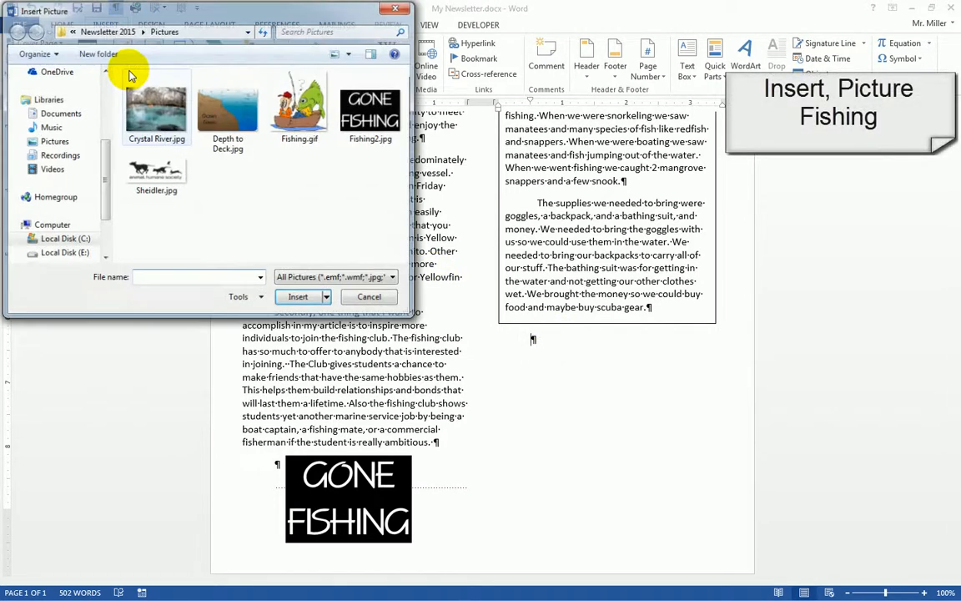
click(305, 121)
click(299, 298)
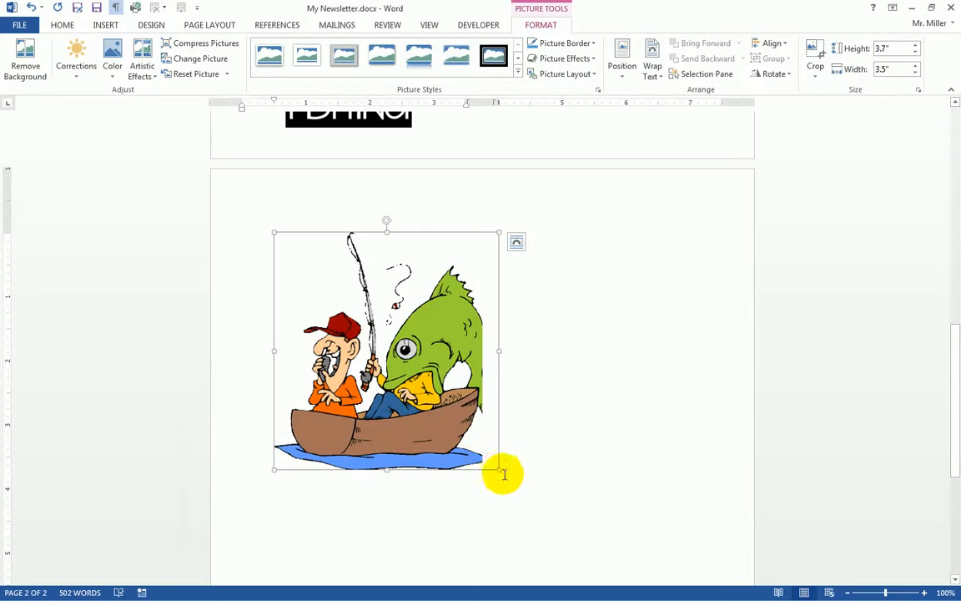
Step: Shrink the fishing picture proportionally to about 1.3" high by 1.23" wide so it fits in the second column of page 1
drag(497, 469, 404, 364)
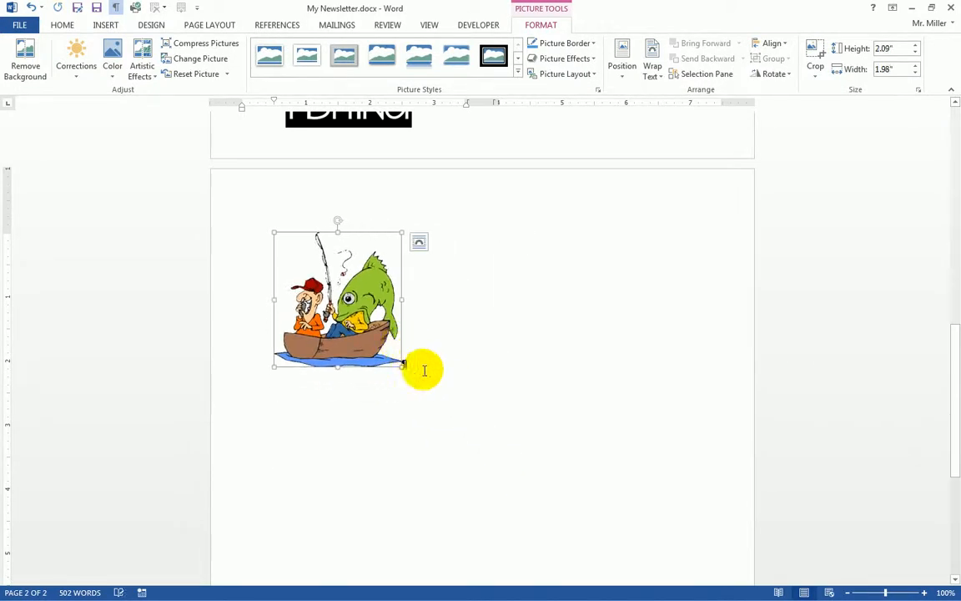
scroll(435, 398, up, 4)
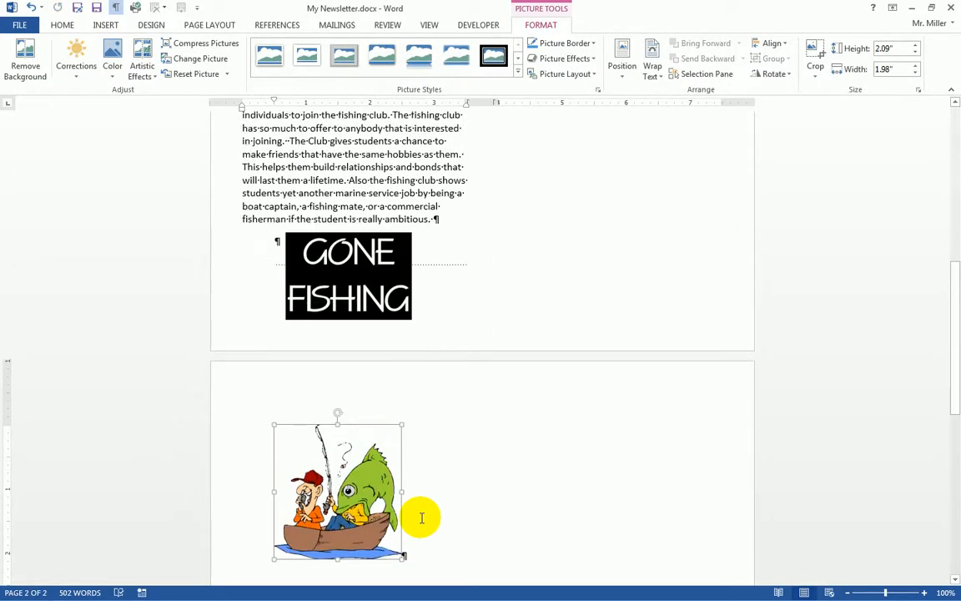
drag(401, 559, 356, 483)
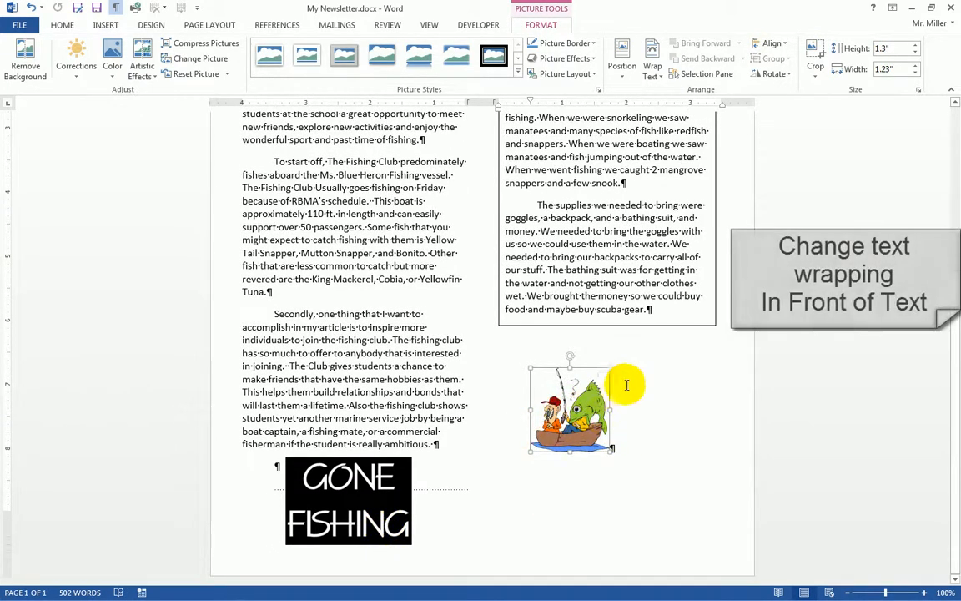
Step: Set the fishing picture's text wrapping to In Front of Text
click(705, 397)
click(594, 382)
click(627, 380)
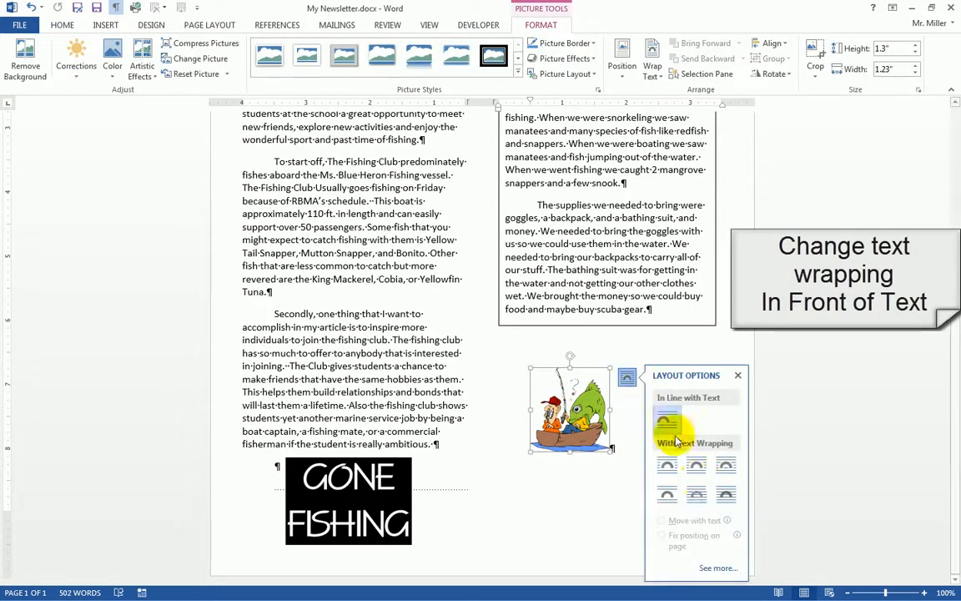
click(727, 496)
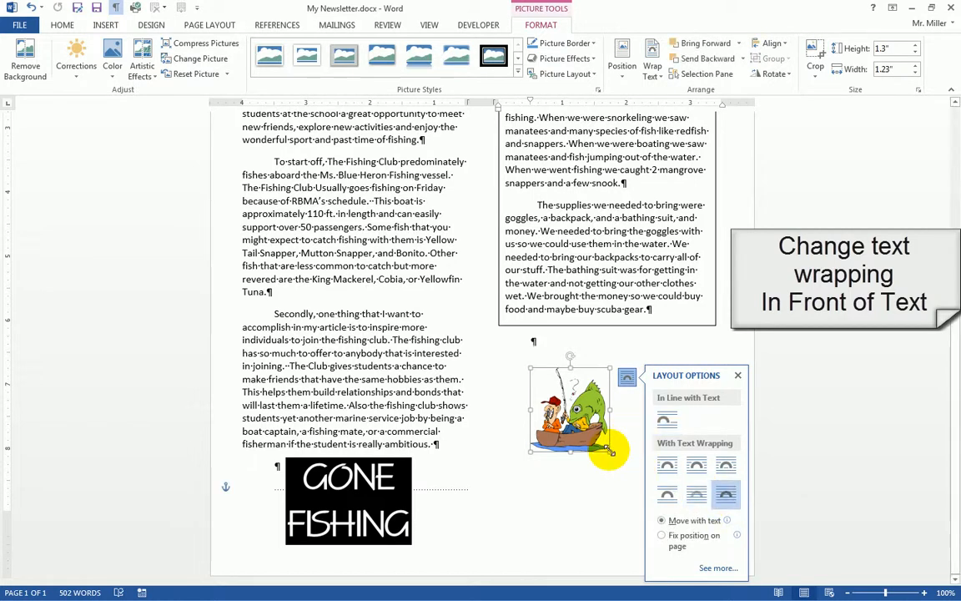
Step: Enlarge the fishing picture to about 2.69" high by 2.54" wide and place it below the Crystal River text box
drag(611, 451, 648, 491)
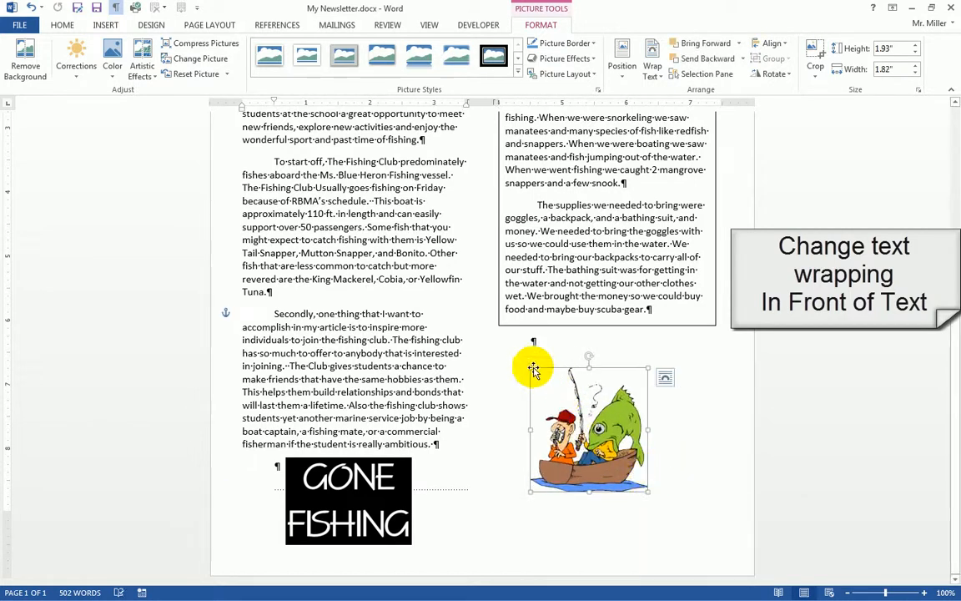
drag(529, 364, 512, 349)
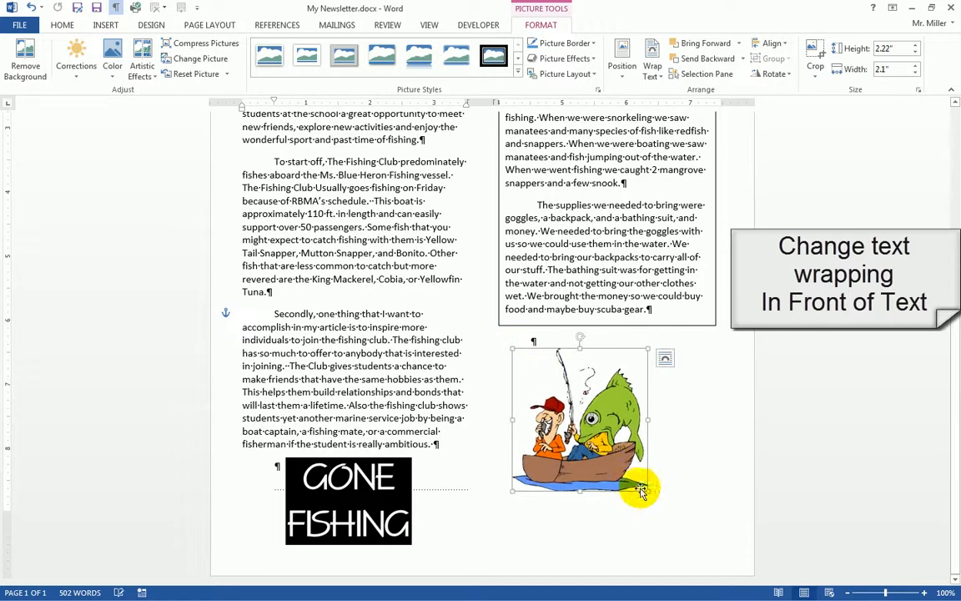
drag(646, 491, 674, 508)
drag(616, 453, 623, 428)
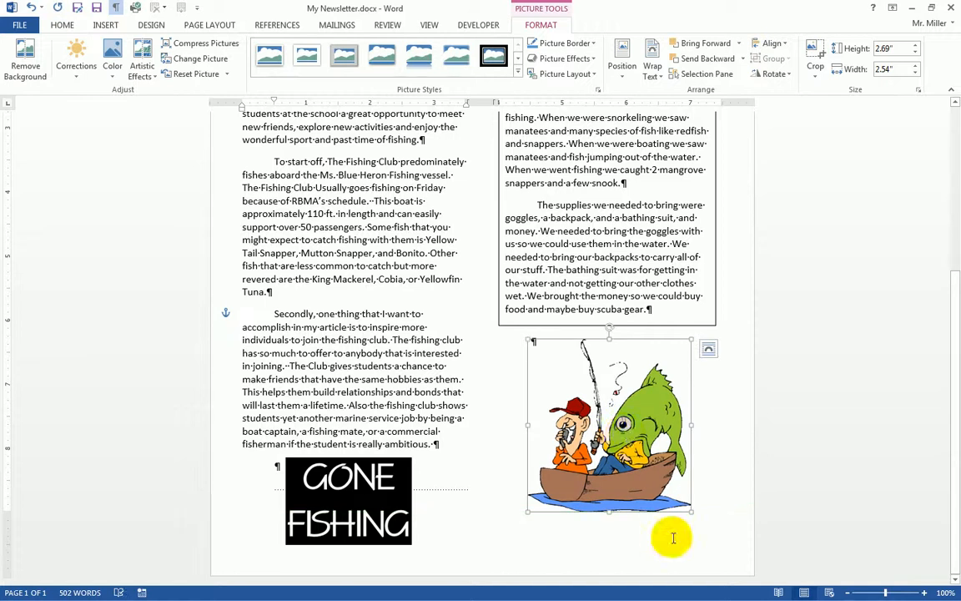
drag(621, 444, 623, 469)
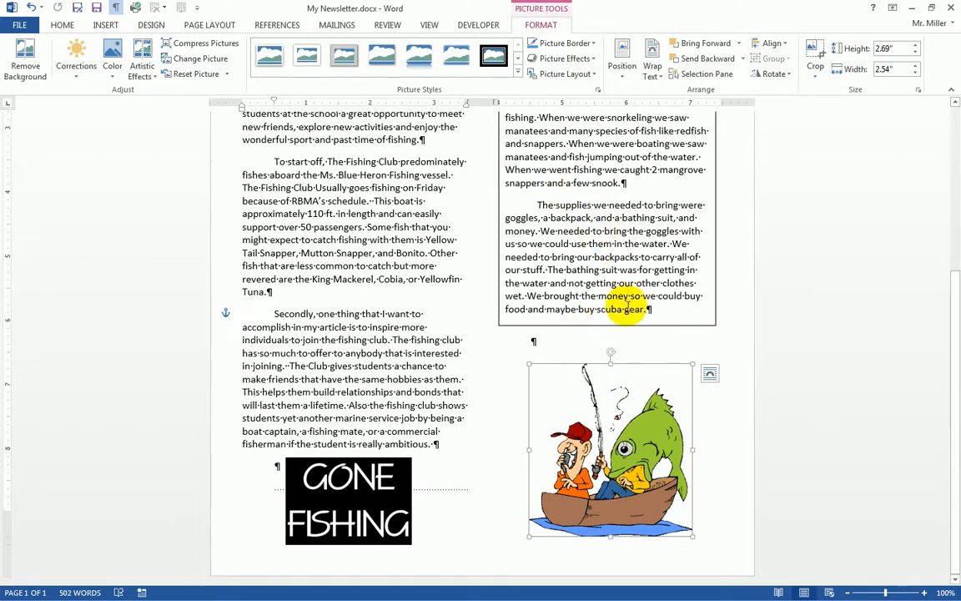
Step: Shorten the Crystal River text box by raising its bottom edge to just below the last line of text
scroll(749, 286, up, 1)
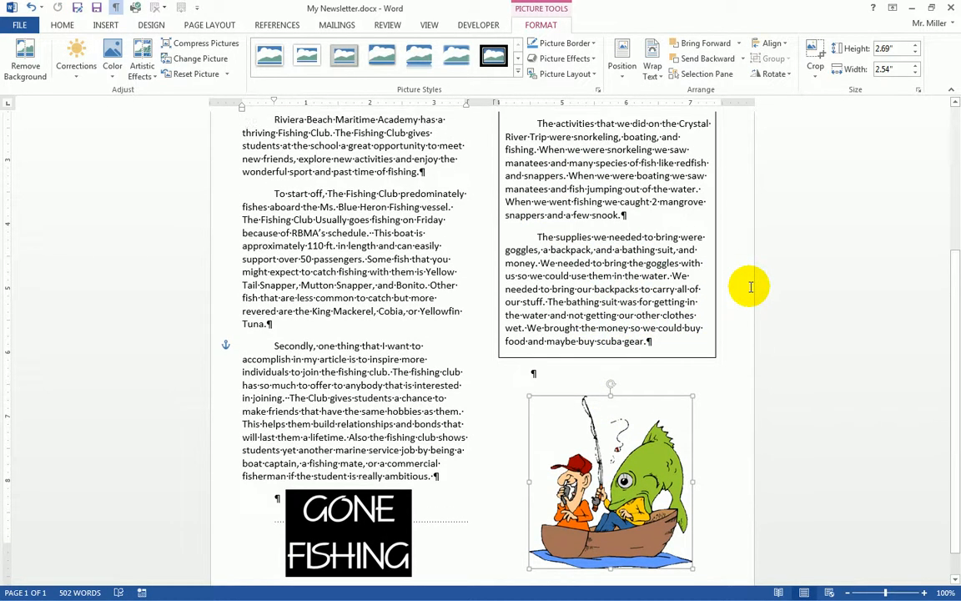
scroll(749, 288, up, 2)
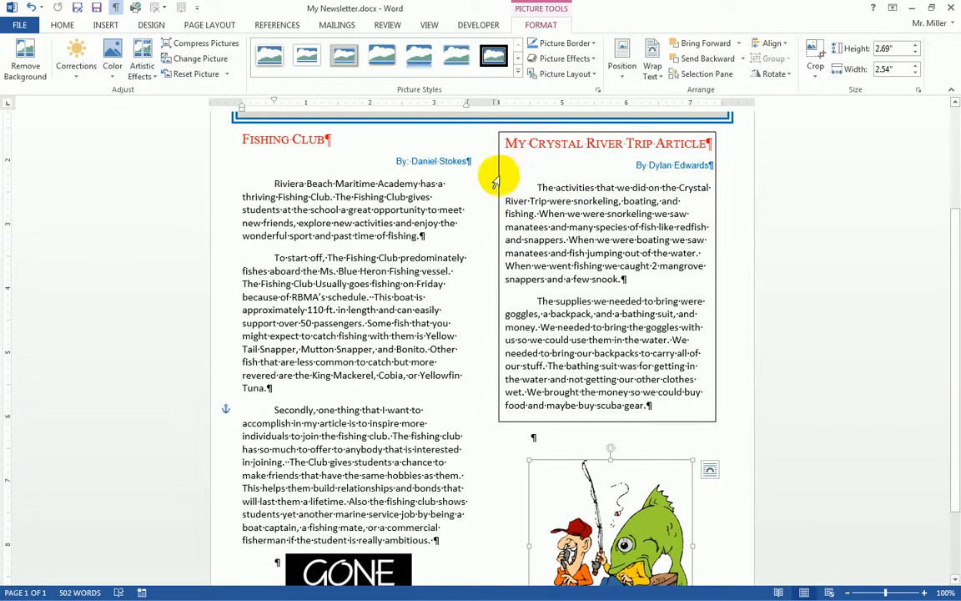
click(715, 275)
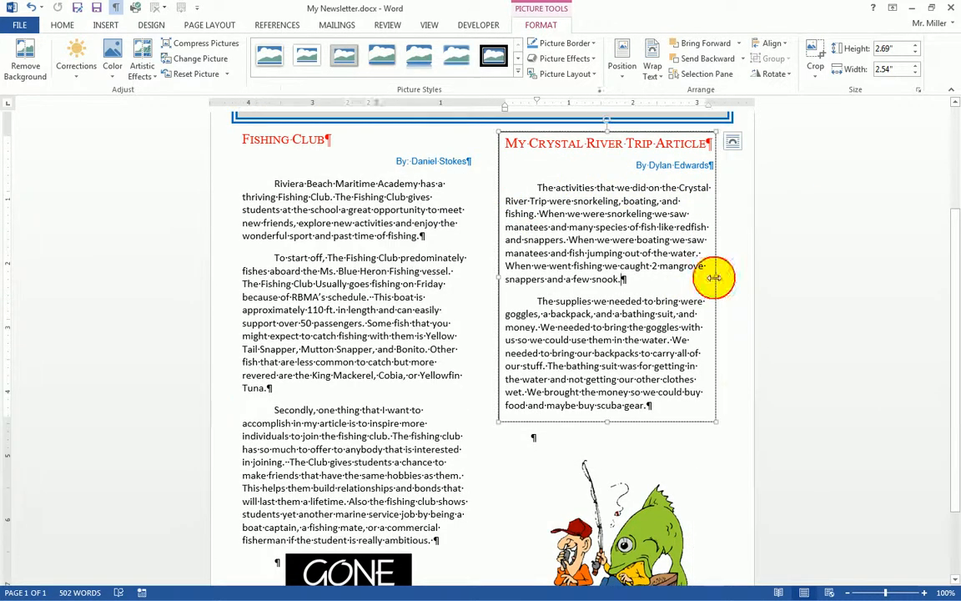
click(715, 224)
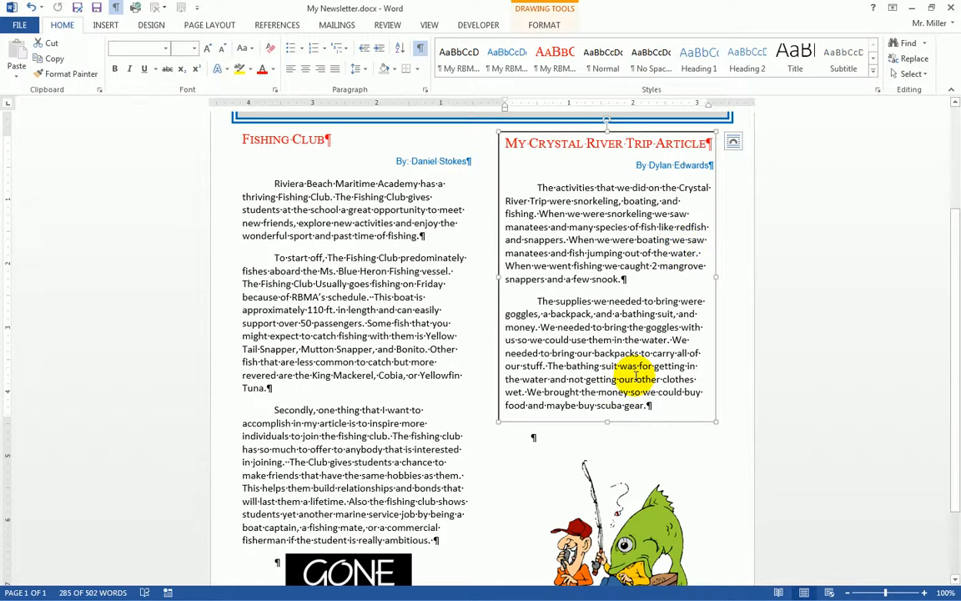
mouse_move(605, 428)
mouse_down()
mouse_move(609, 454)
mouse_move(617, 423)
mouse_up()
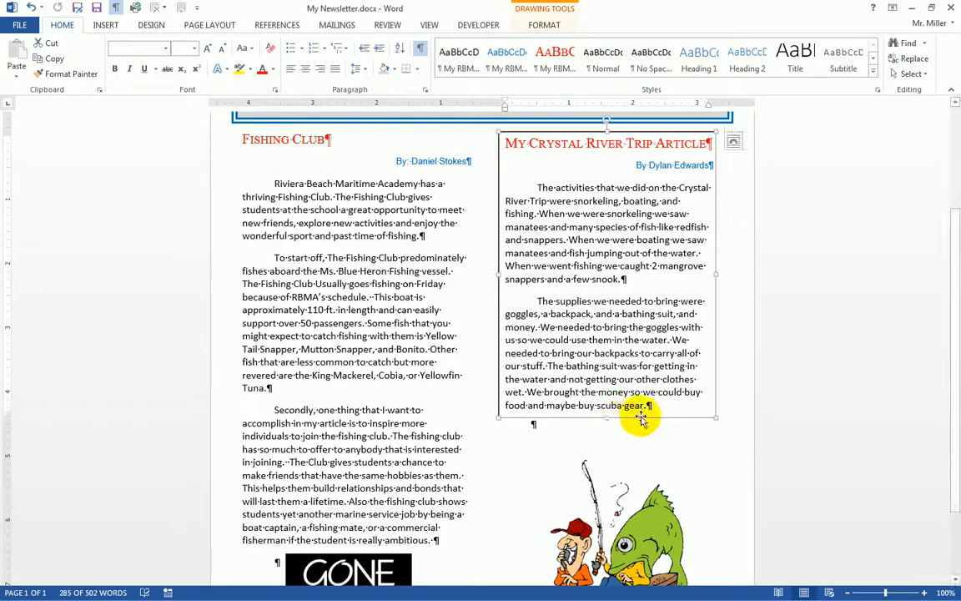
Step: Insert a page break at the Gone Fishing picture and delete the leftover column break at the top of page 2
scroll(820, 380, down, 3)
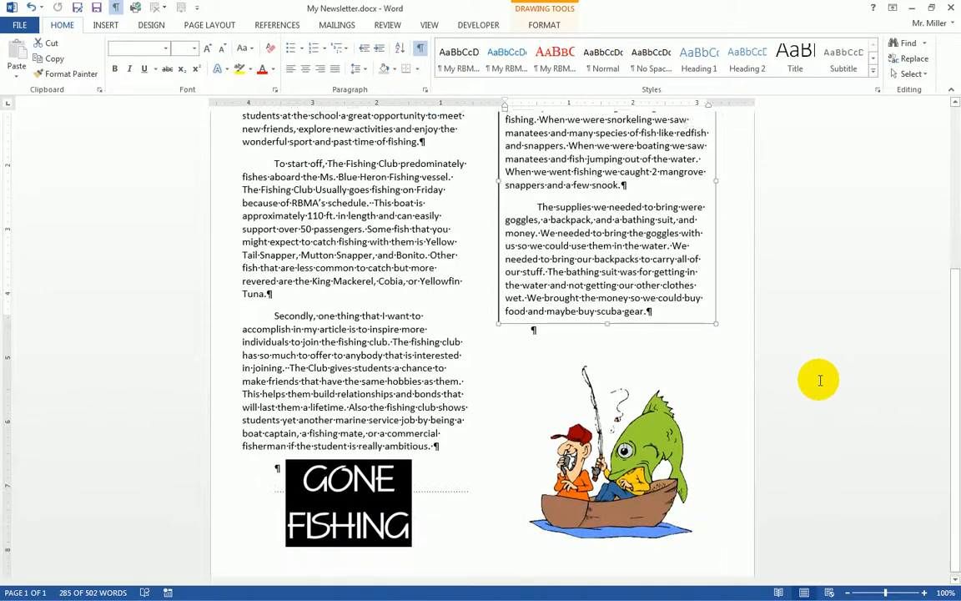
click(710, 371)
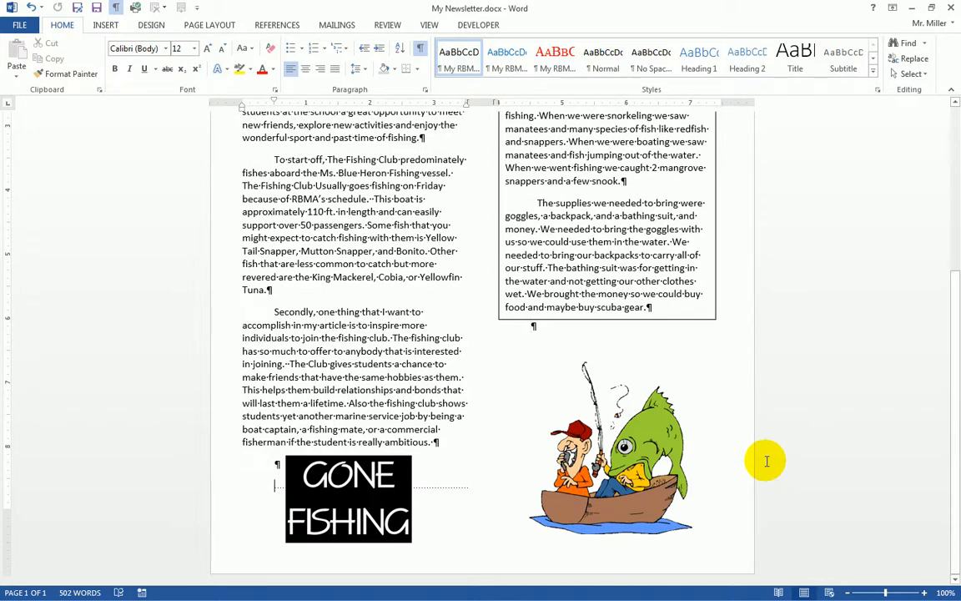
click(205, 24)
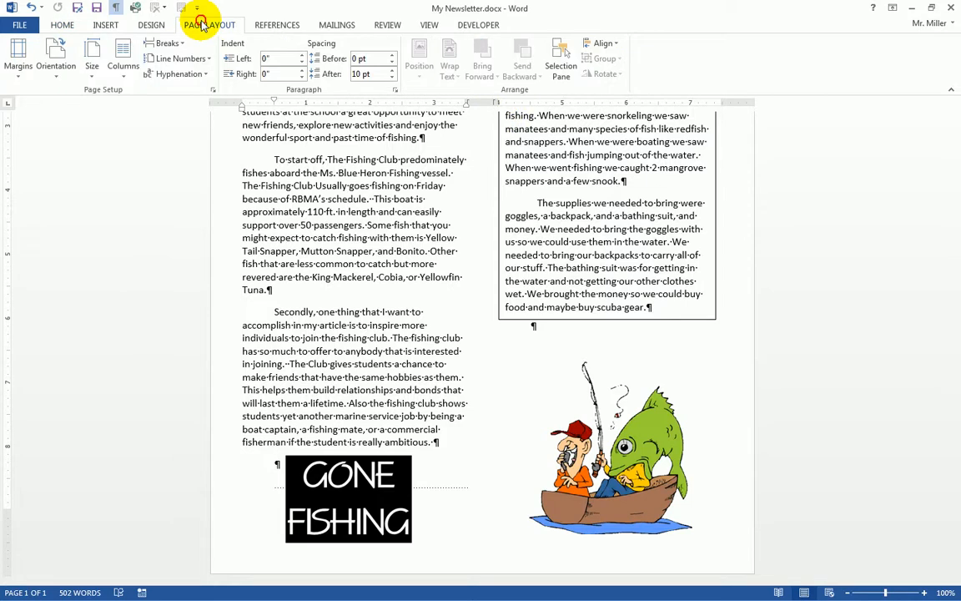
click(163, 47)
click(194, 79)
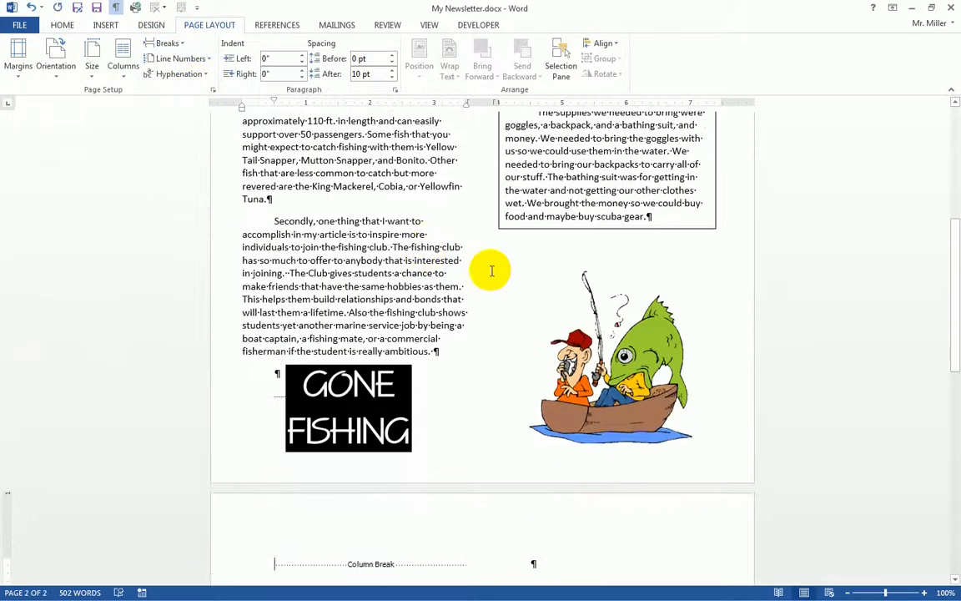
scroll(408, 534, down, 2)
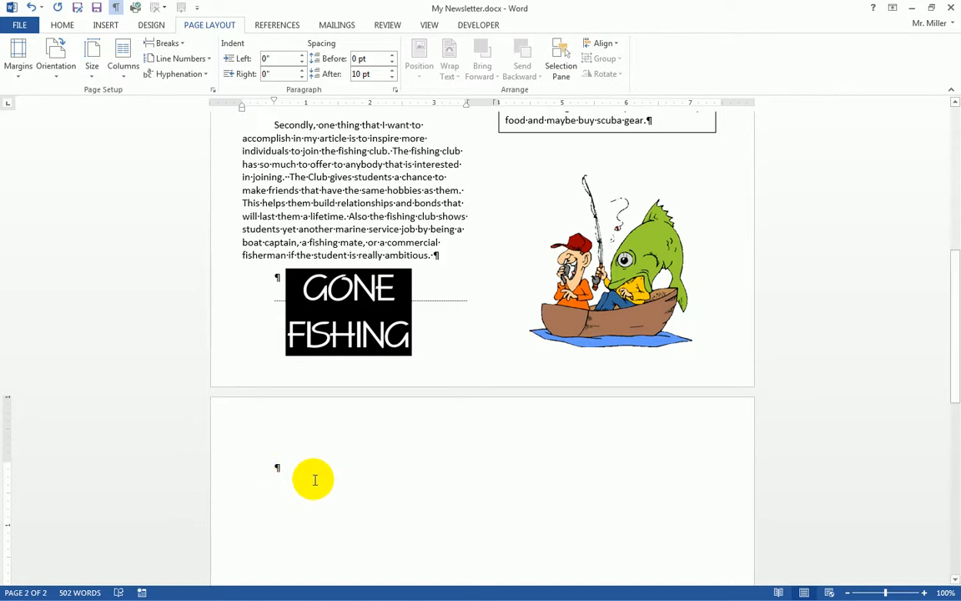
scroll(521, 243, down, 1)
scroll(520, 243, down, 2)
scroll(521, 242, up, 1)
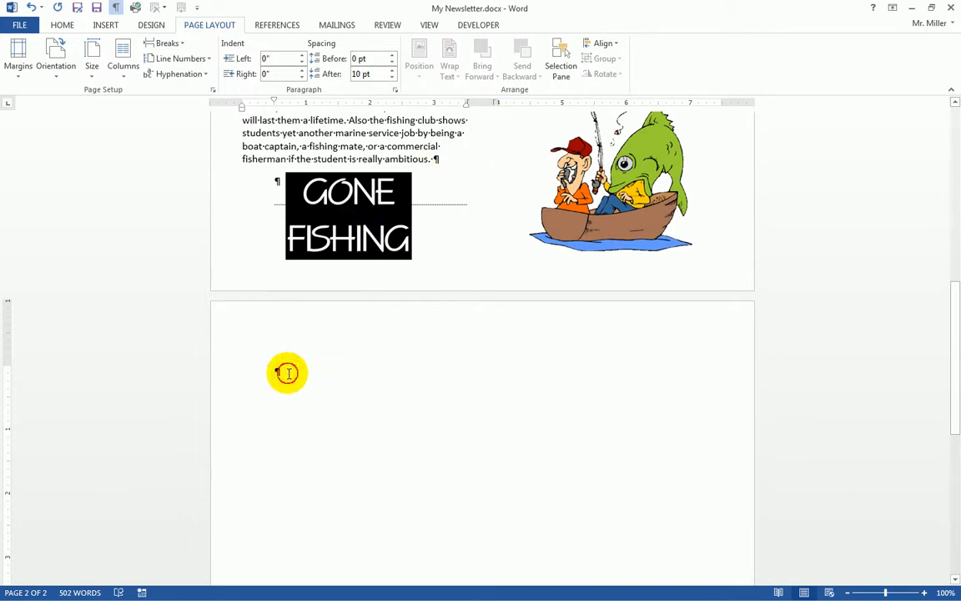
Step: Draw a text box about 2.72" high by 2.65" wide on page 2
click(106, 25)
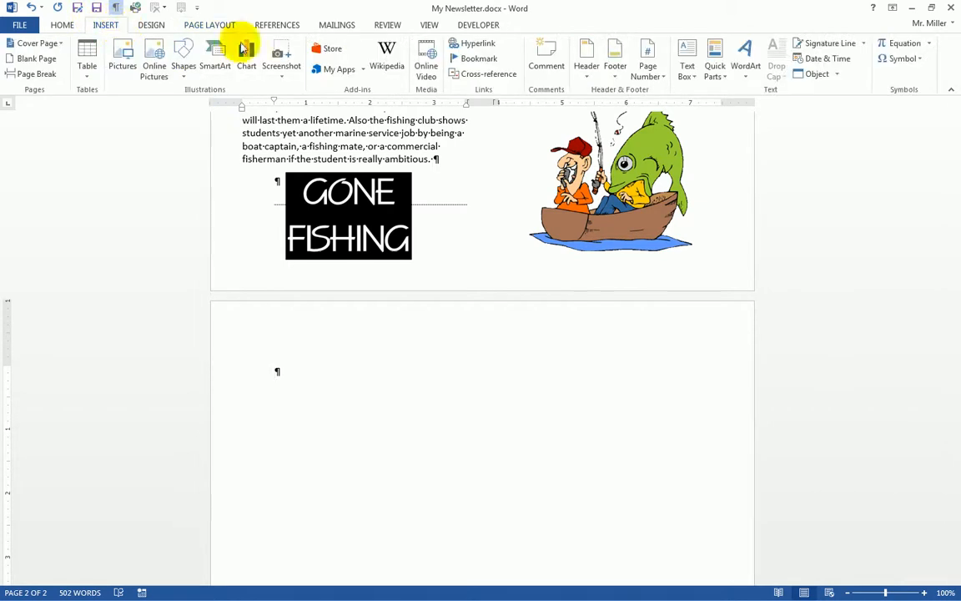
click(689, 75)
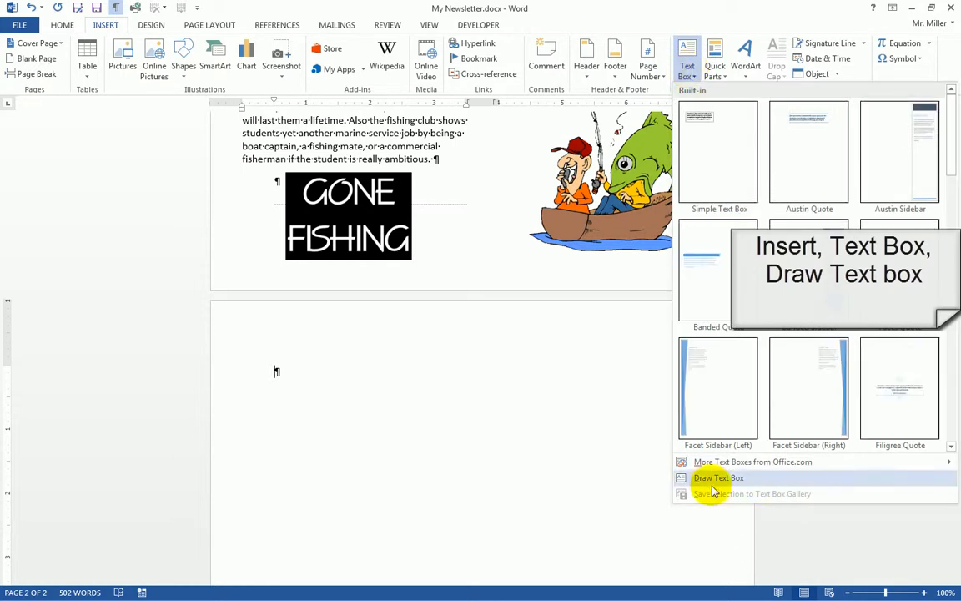
click(712, 483)
drag(279, 370, 449, 543)
Step: Move the empty text box to the lower part of page 2's right column
mouse_move(317, 370)
mouse_down()
mouse_move(593, 373)
mouse_move(562, 364)
mouse_up()
scroll(677, 371, down, 5)
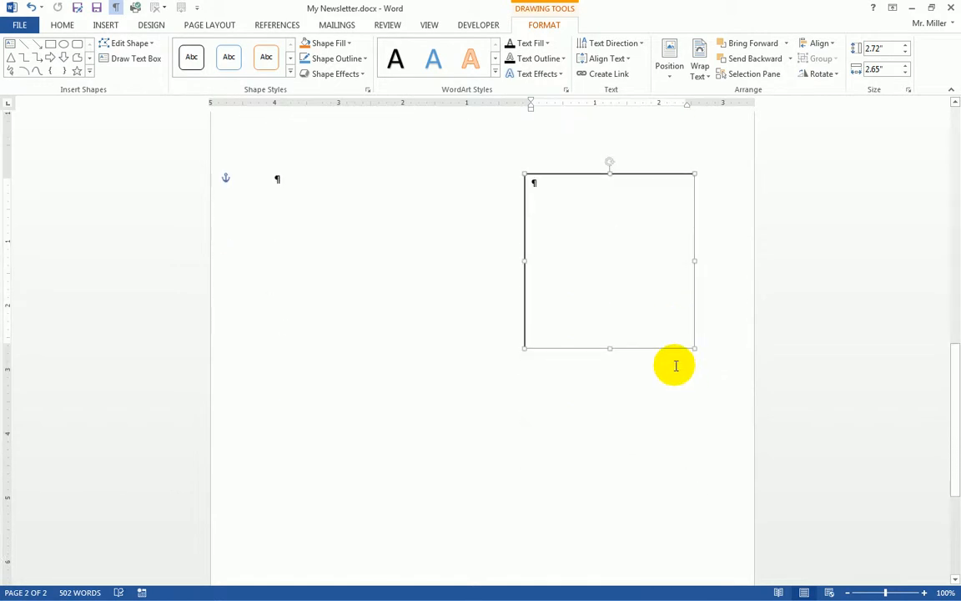
scroll(654, 337, down, 2)
scroll(624, 253, up, 2)
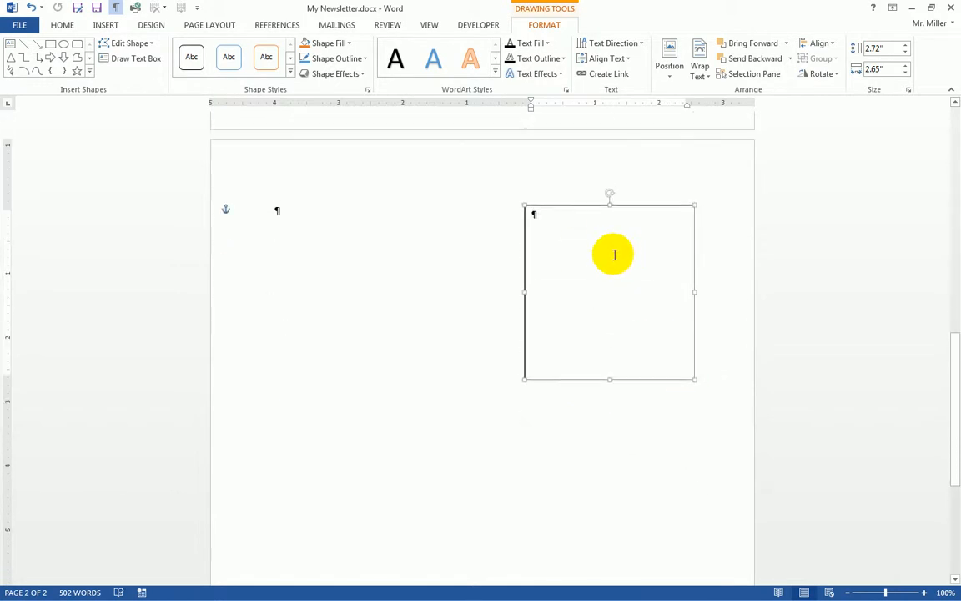
drag(583, 211, 605, 394)
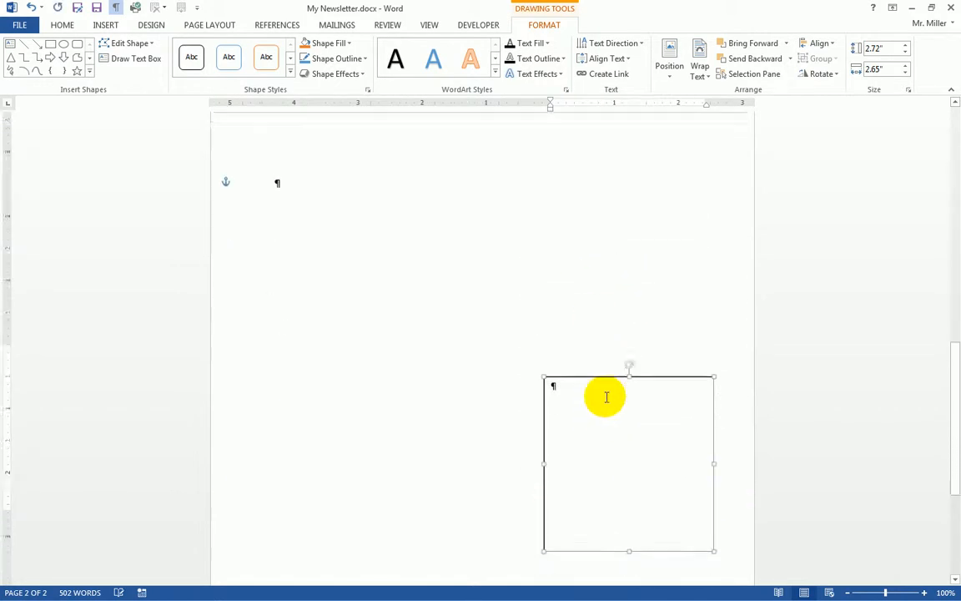
scroll(605, 383, down, 5)
drag(586, 150, 581, 362)
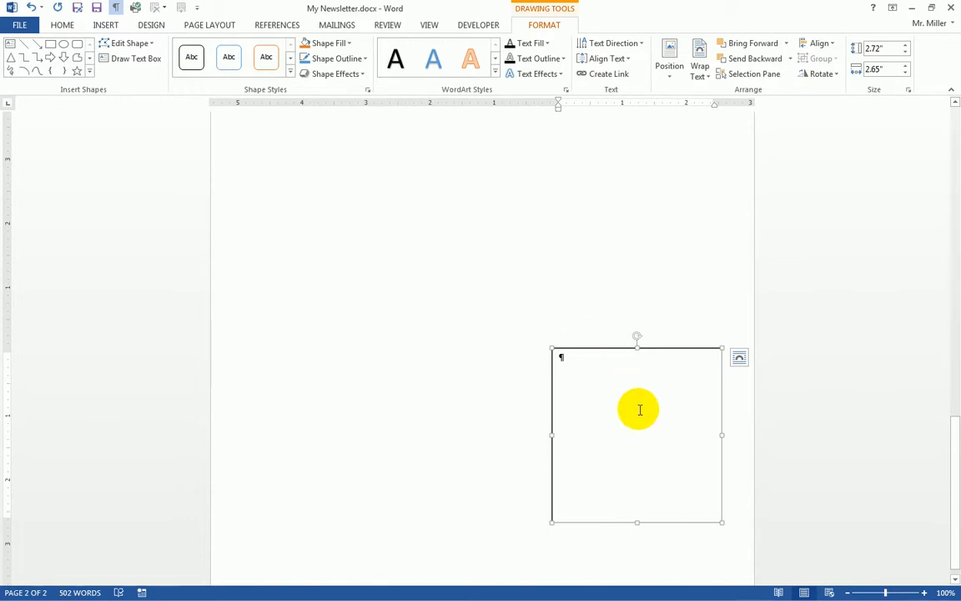
Step: Compare the end of the Crystal River article's text box on page 1 with the empty text box on page 2
scroll(640, 409, up, 1)
scroll(647, 404, up, 10)
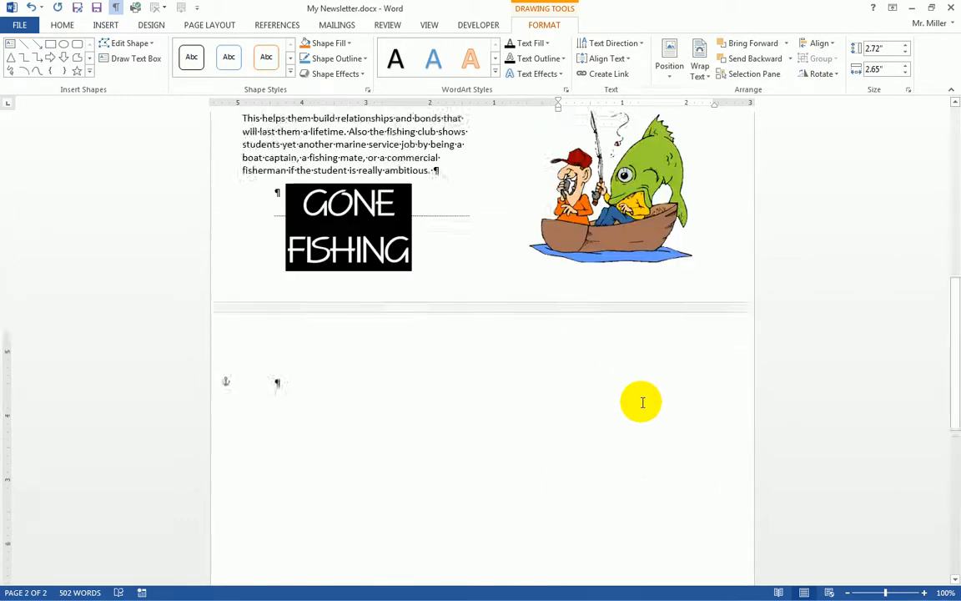
scroll(642, 398, up, 3)
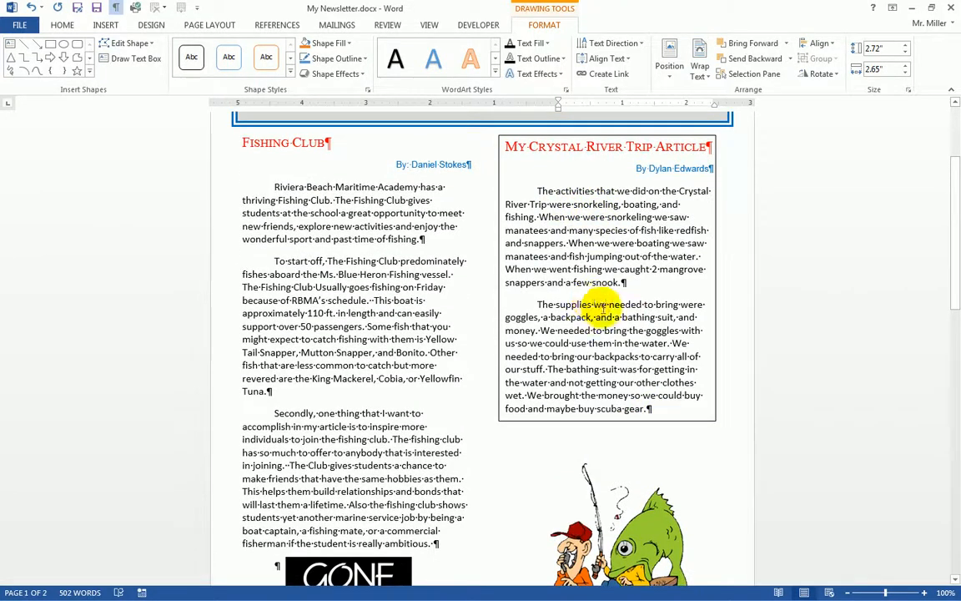
scroll(614, 244, up, 1)
click(650, 389)
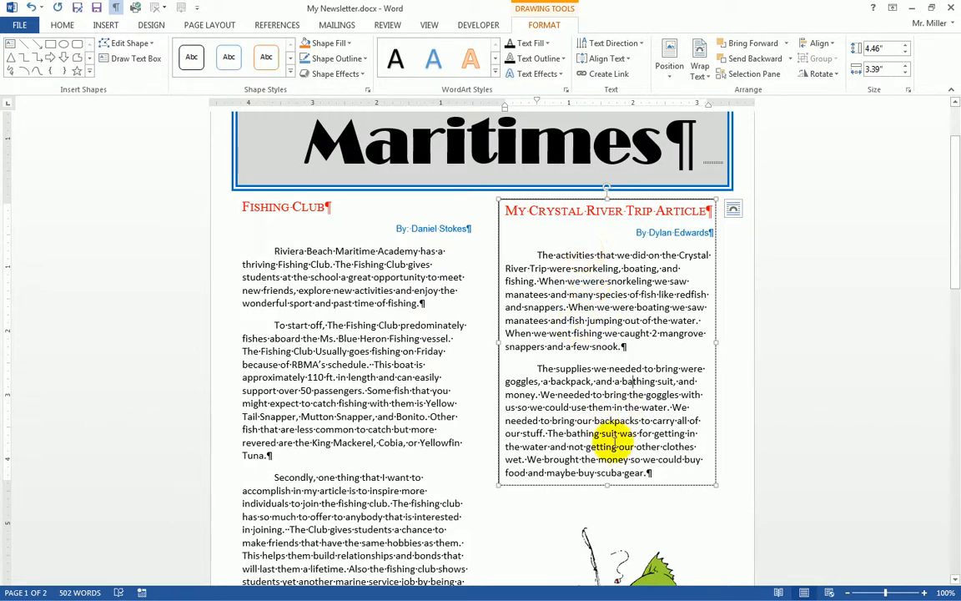
scroll(613, 440, down, 15)
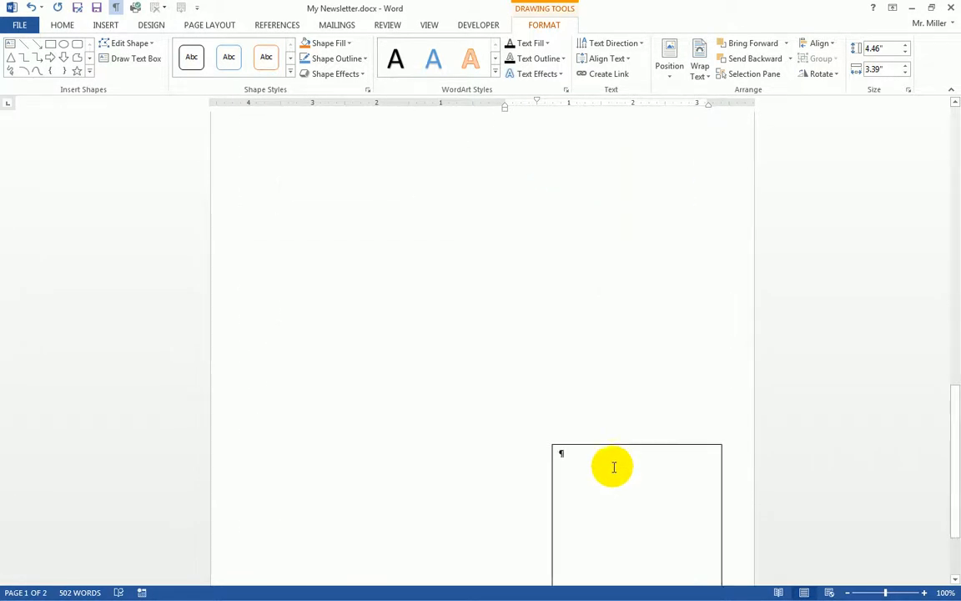
scroll(613, 465, down, 3)
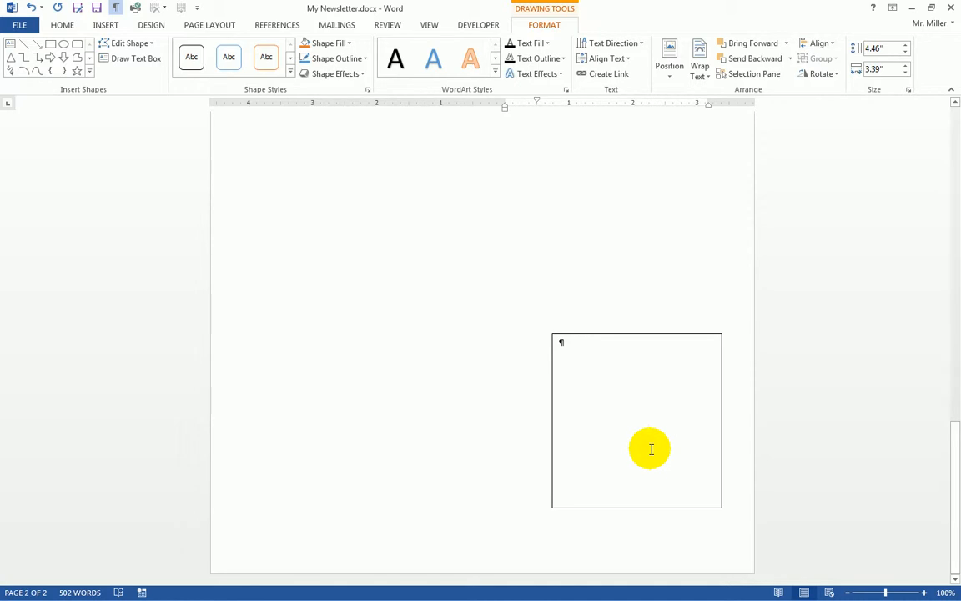
scroll(651, 451, up, 10)
scroll(651, 473, up, 5)
Step: Link the Crystal River text box on page 1 to the empty text box on page 2 so the article continues there
click(500, 193)
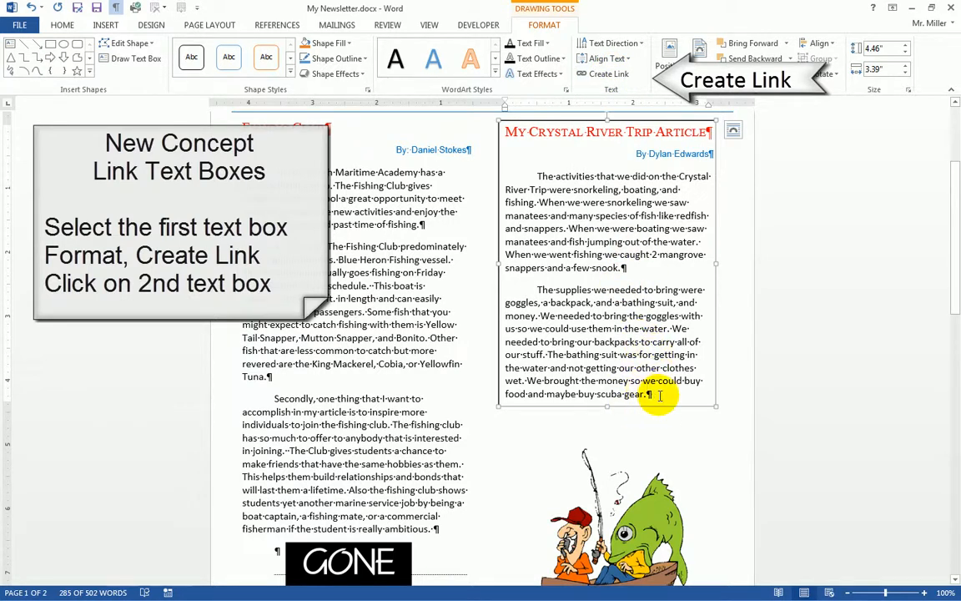
click(606, 75)
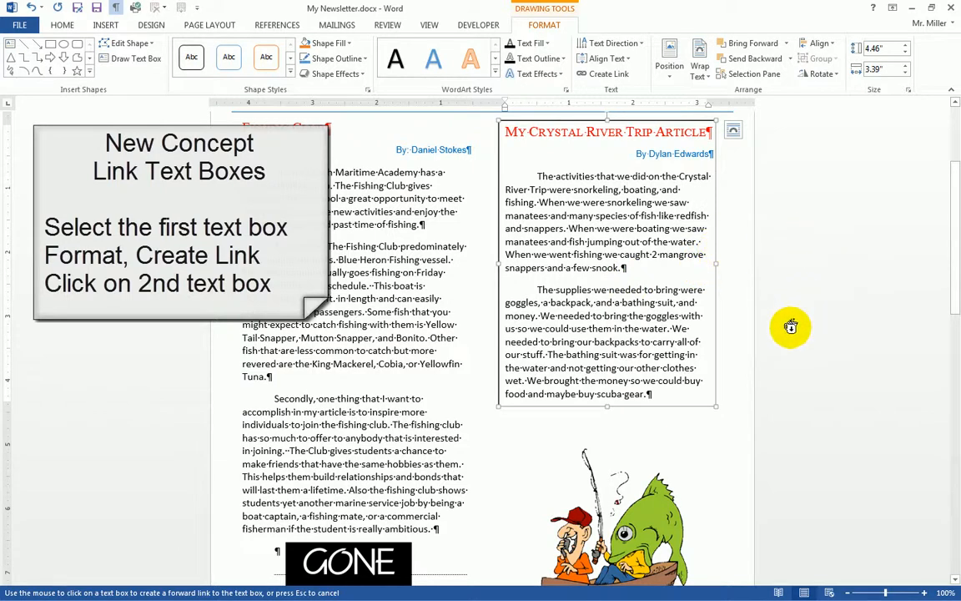
scroll(793, 325, down, 1)
scroll(790, 328, down, 10)
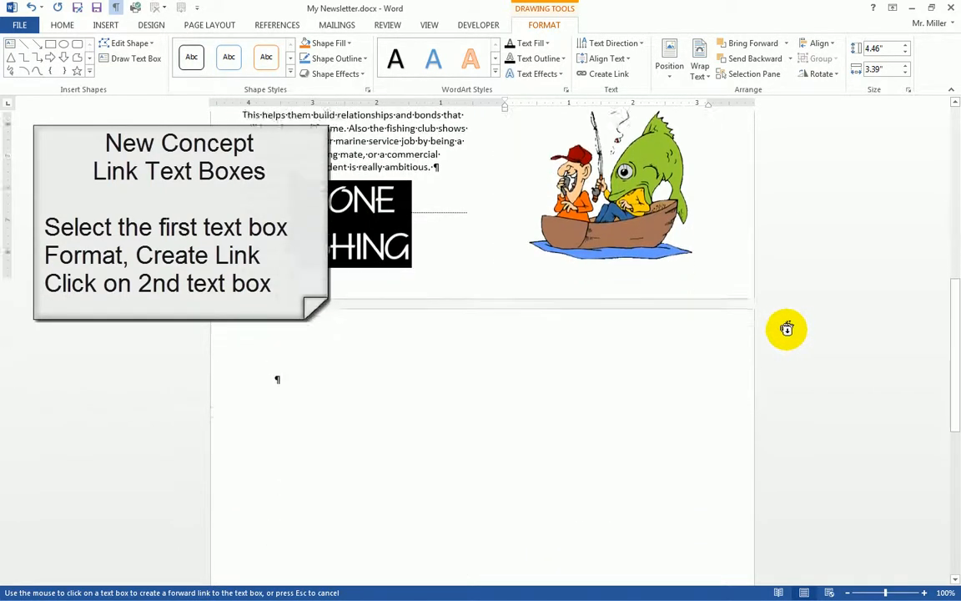
scroll(778, 322, down, 8)
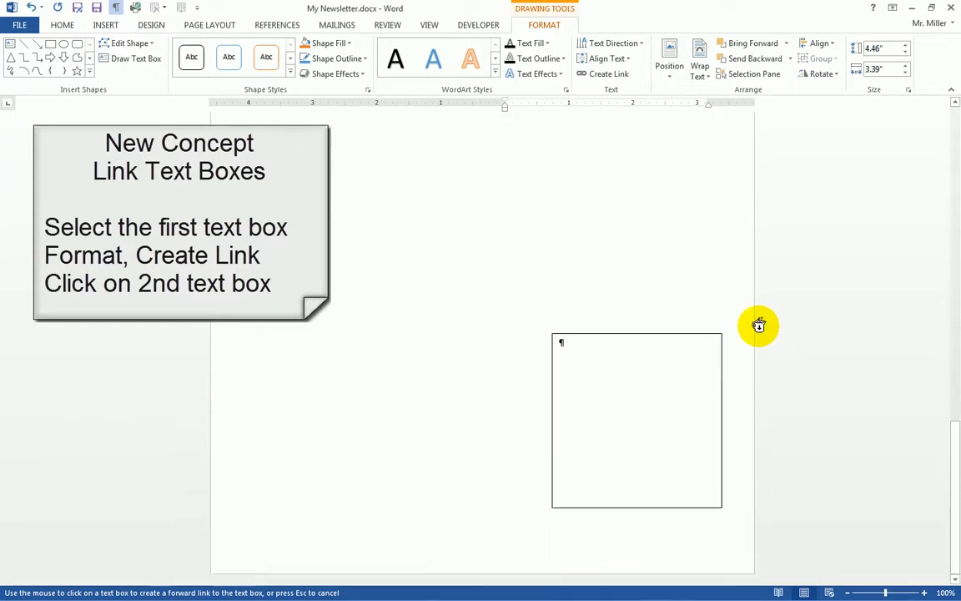
click(609, 392)
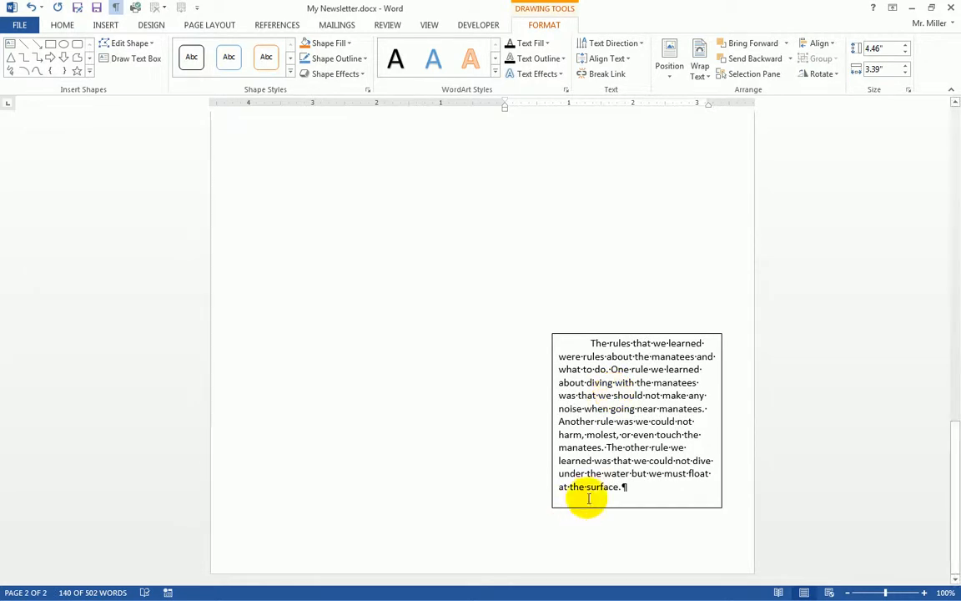
Step: Enlarge the linked text box on page 2 to about 4.35" high by 2.96" wide to fit the rest of the article
click(635, 334)
drag(637, 332, 636, 251)
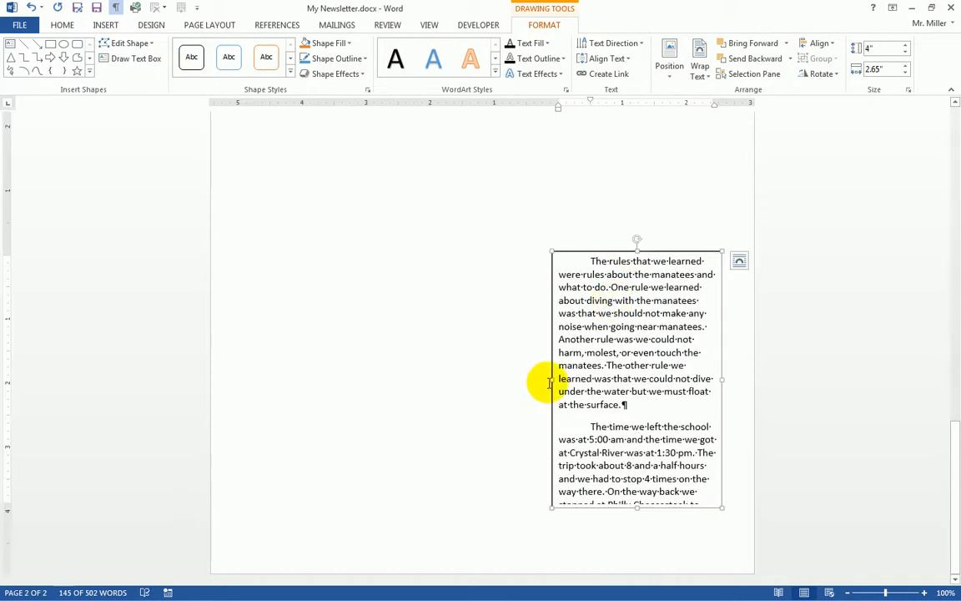
drag(550, 379, 532, 378)
drag(627, 248, 627, 148)
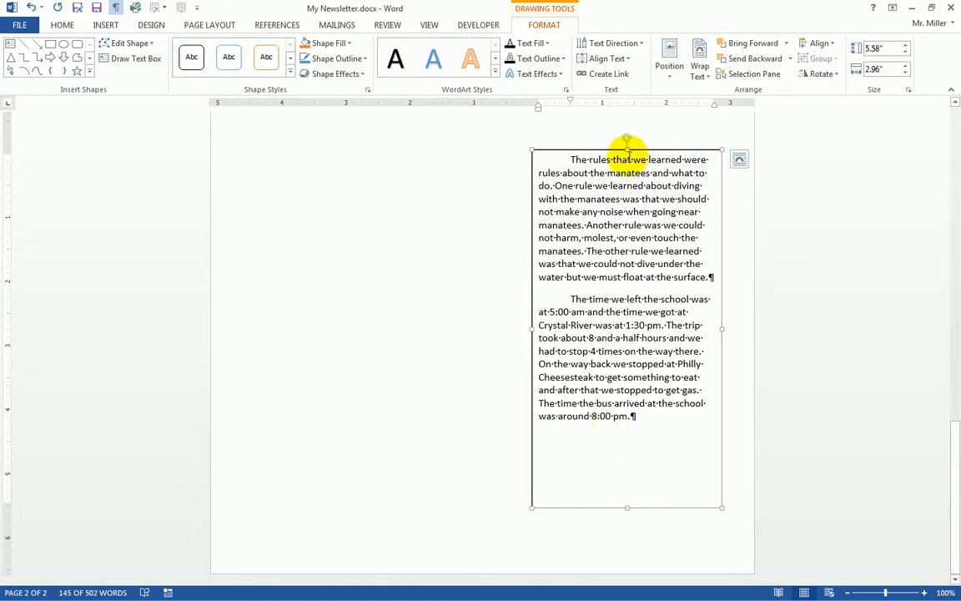
drag(627, 149, 627, 227)
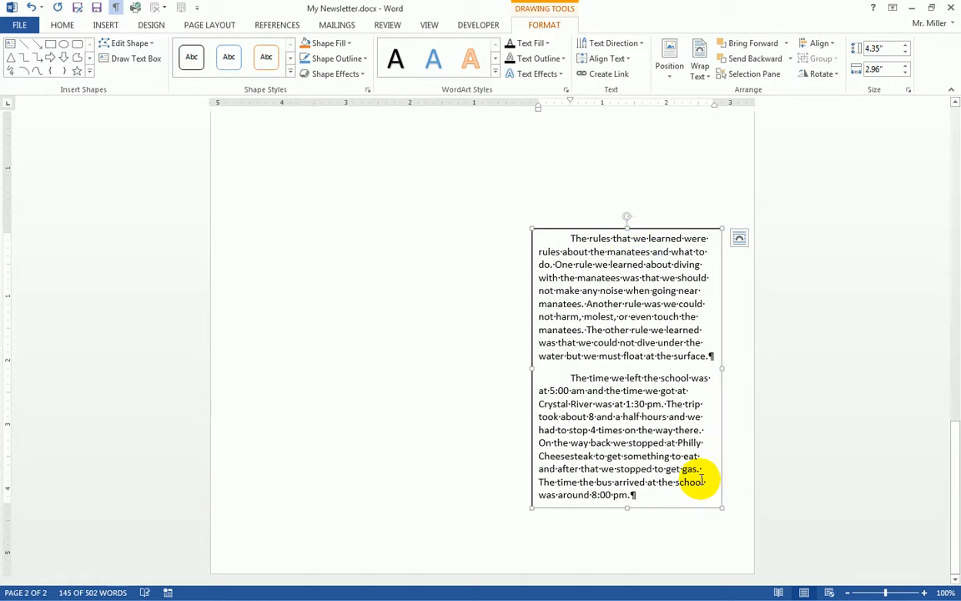
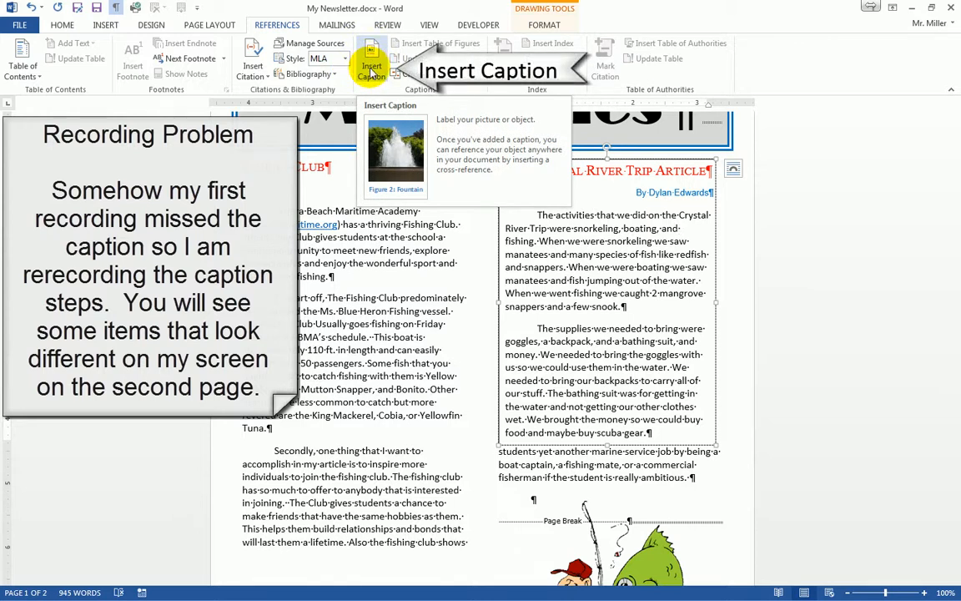
Step: Insert the caption "Continued on page 2" below the Crystal River text box, with the figure label excluded
click(371, 71)
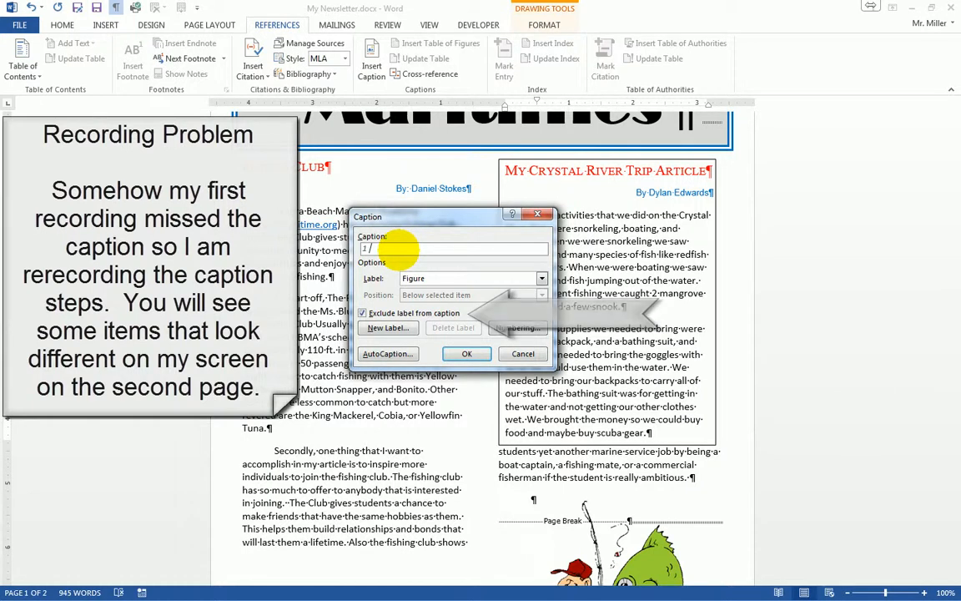
text(Continued on page 2)
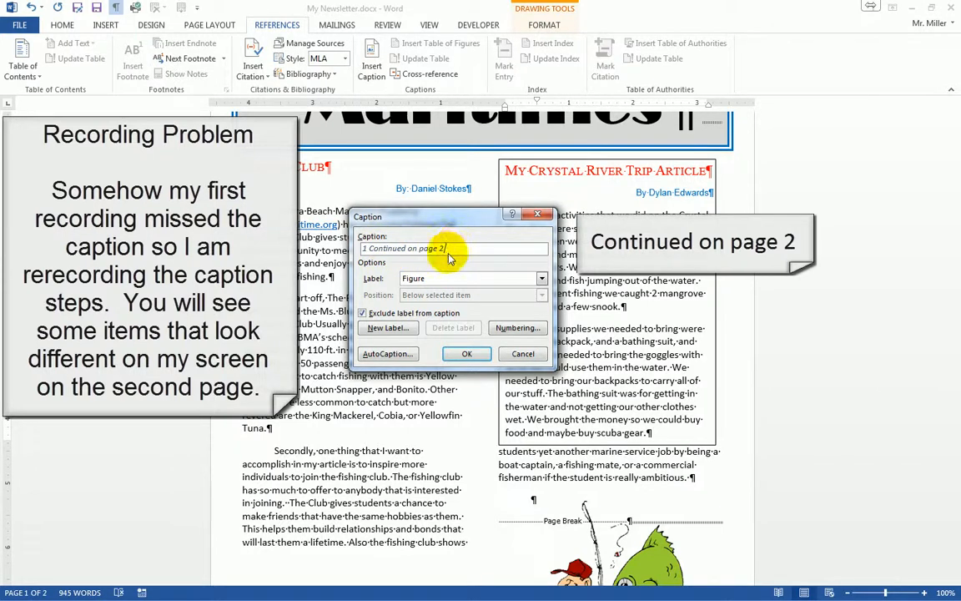
click(467, 353)
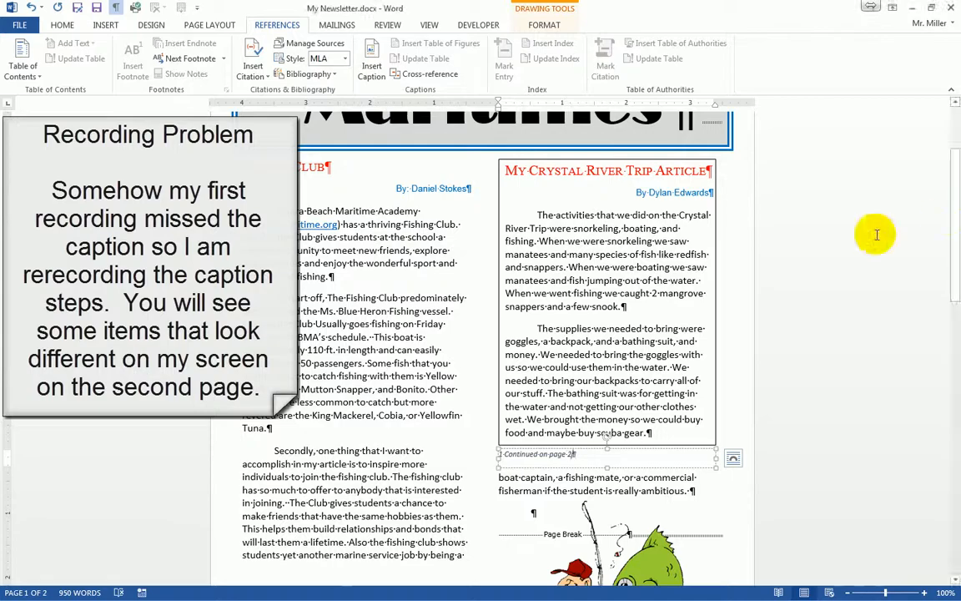
Step: Draw a text box about 0.45" high by 3.02" wide directly above the continued article on page 2
scroll(848, 259, down, 4)
scroll(846, 260, down, 15)
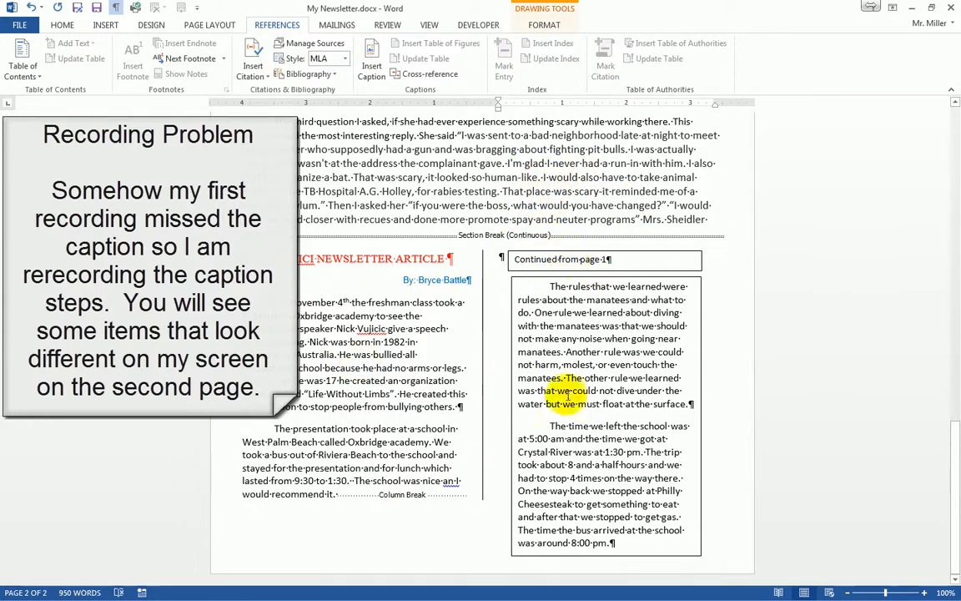
click(508, 313)
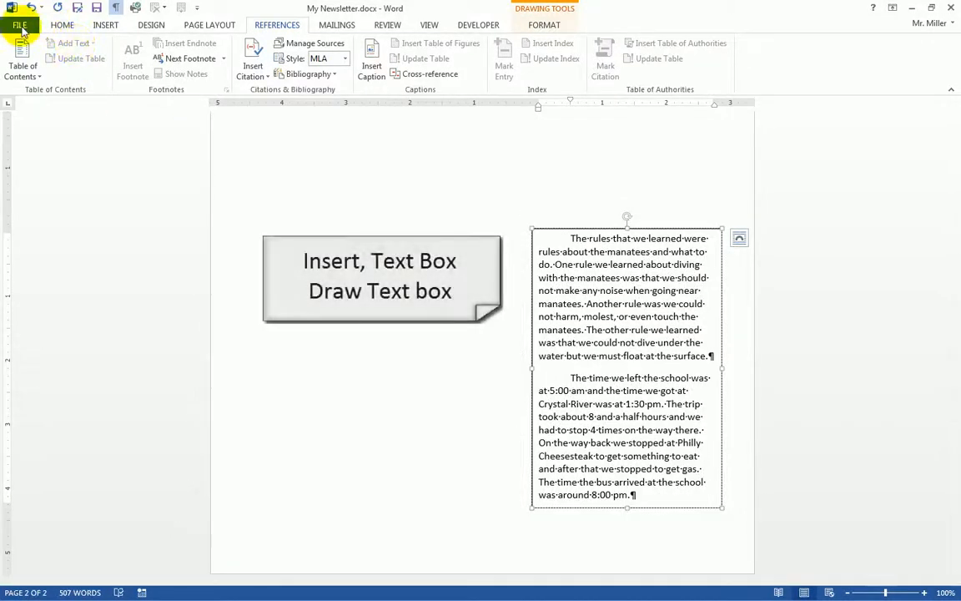
click(104, 25)
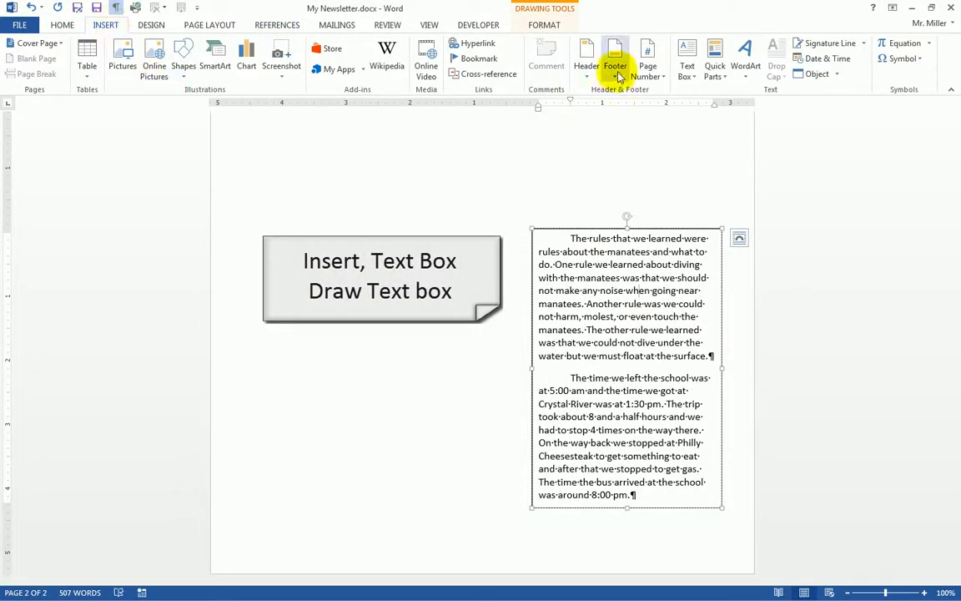
click(686, 73)
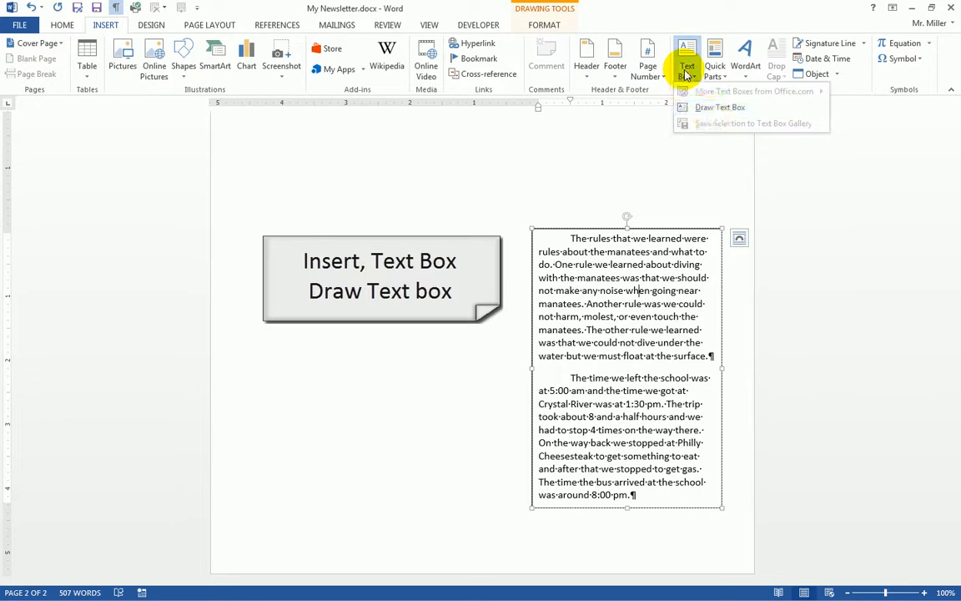
click(708, 168)
mouse_move(528, 194)
mouse_down()
mouse_move(628, 221)
mouse_move(722, 223)
mouse_up()
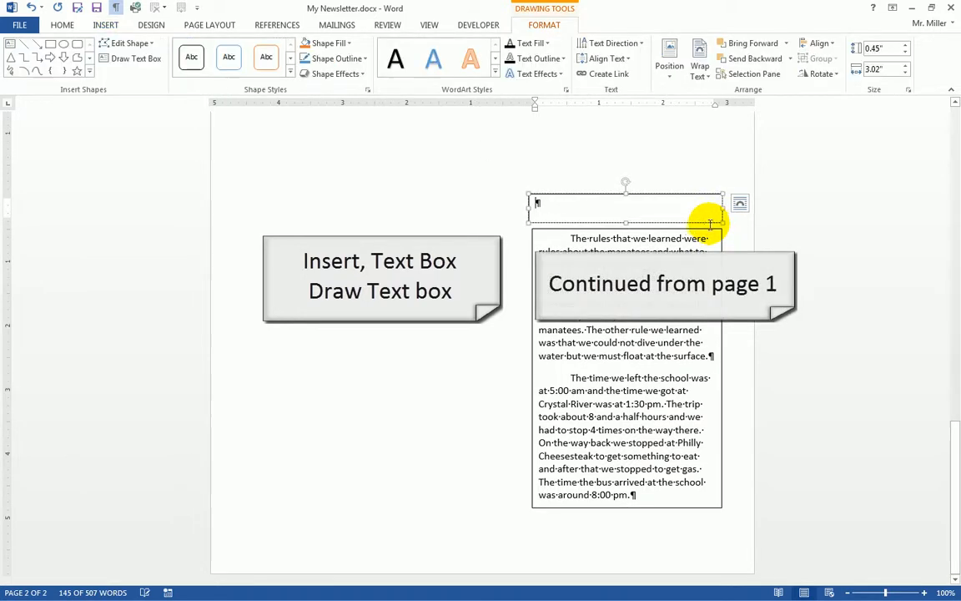
Step: Enter "Continued from page 1" in the new text box and shorten the box to about 0.31" high
text(Cont)
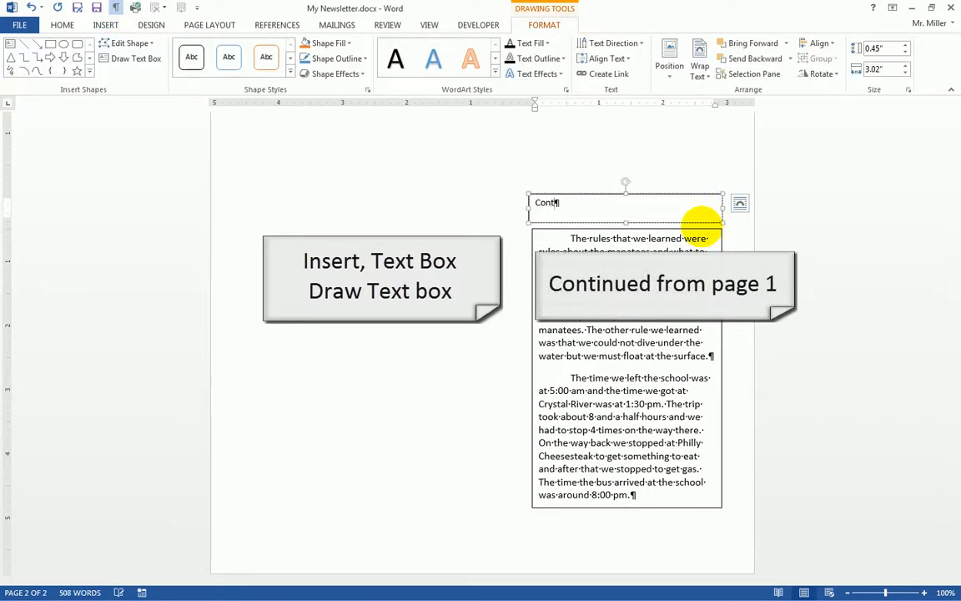
key(BackSpace)
key(BackSpace)
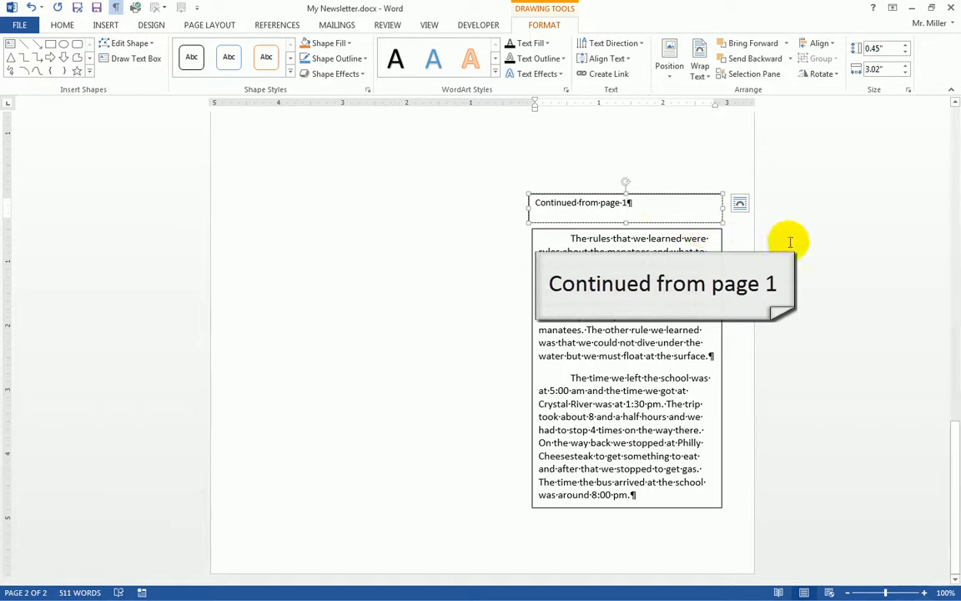
drag(626, 194, 620, 200)
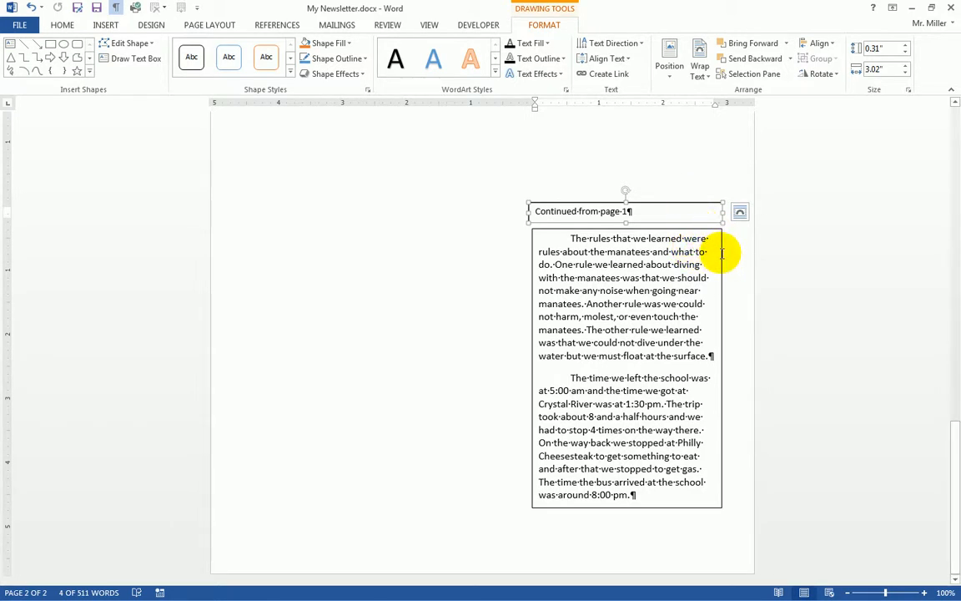
Step: Group the "Continued from page 1" text box with the continued article's text box on page 2
shift+click(720, 252)
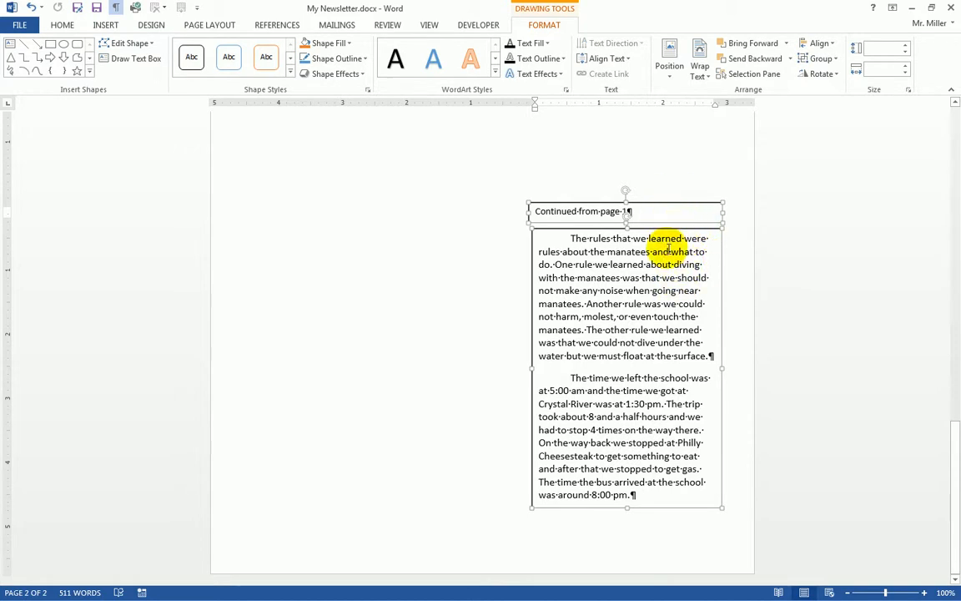
click(818, 63)
click(822, 77)
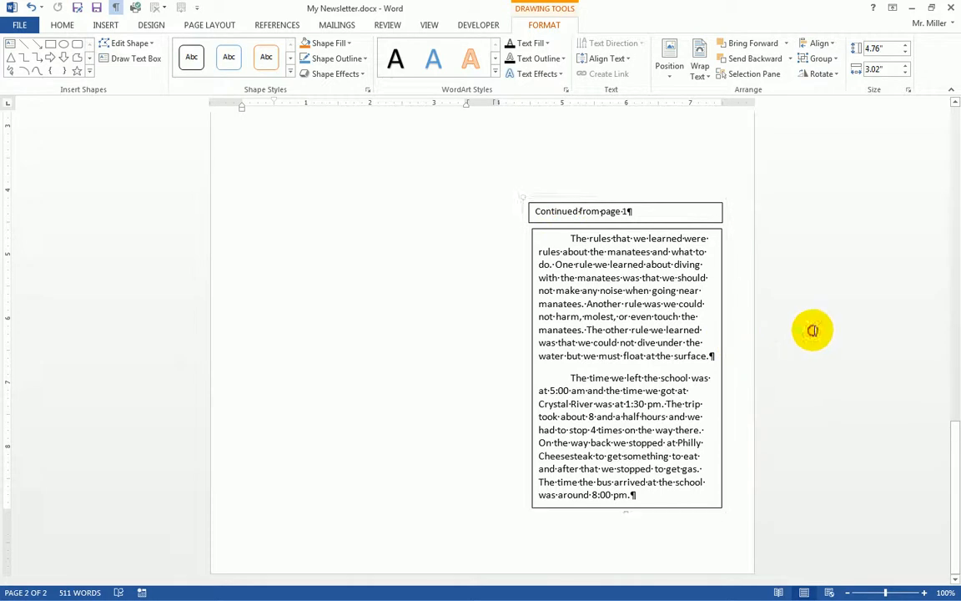
click(731, 353)
scroll(692, 392, up, 1)
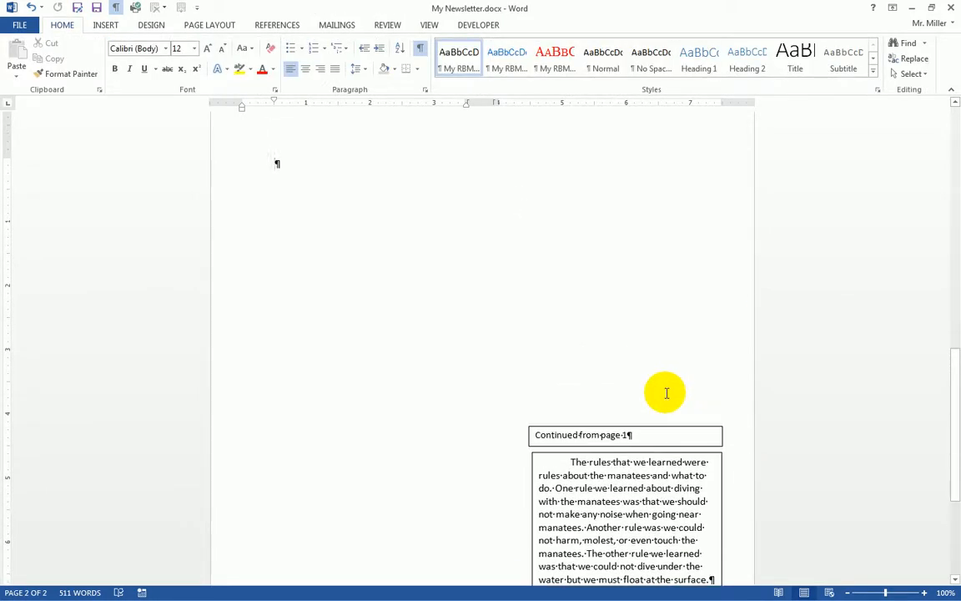
scroll(666, 393, up, 5)
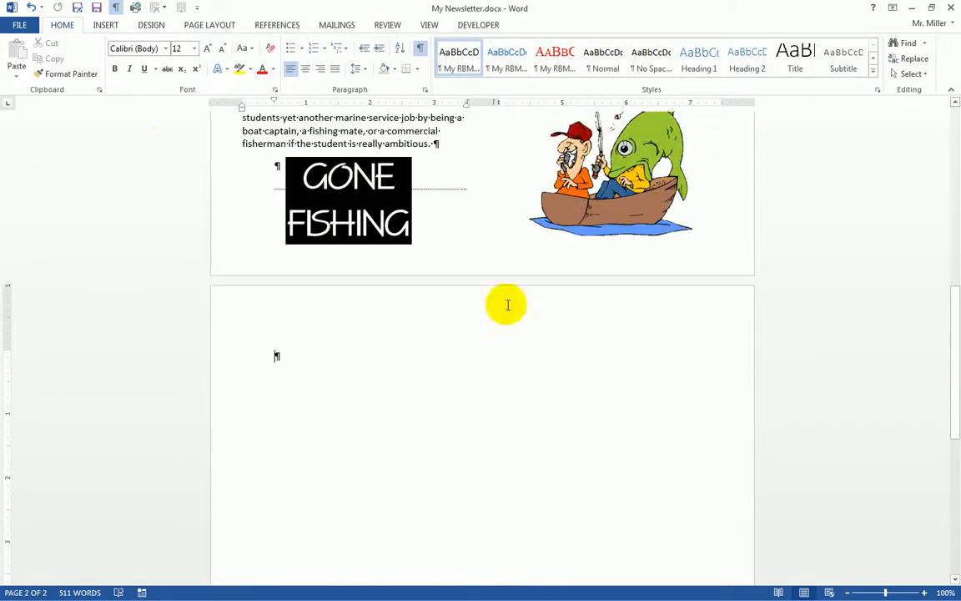
Step: Save the newsletter and insert the text of the teacher interview document from the Newsletter 2015 folder at the start of page 2
click(97, 8)
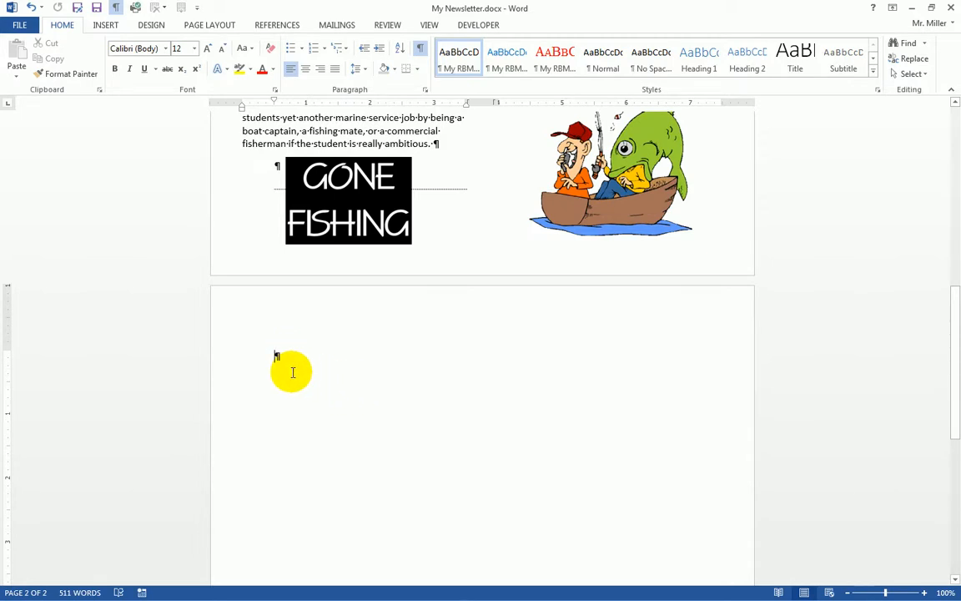
scroll(364, 399, down, 5)
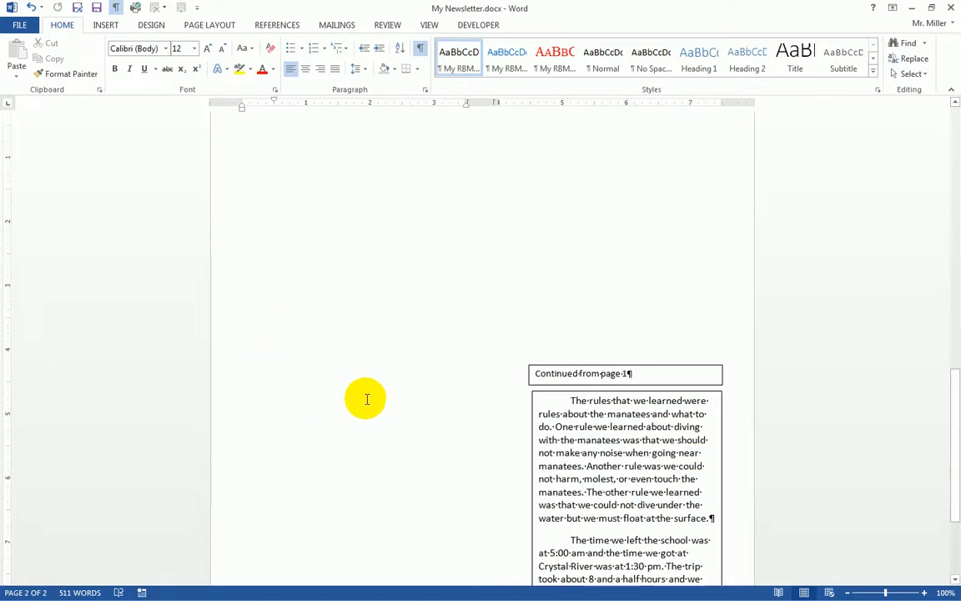
scroll(277, 302, up, 2)
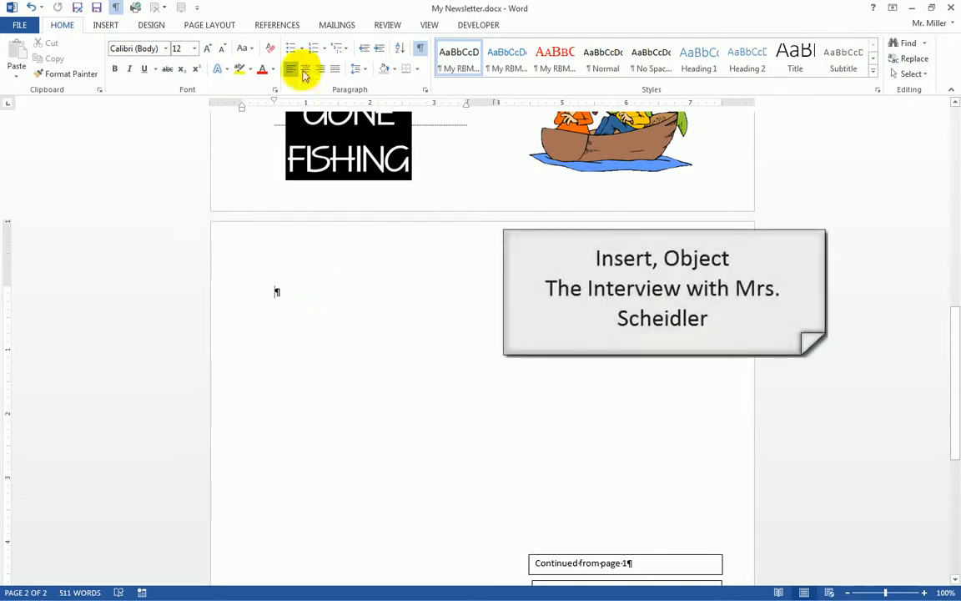
click(105, 24)
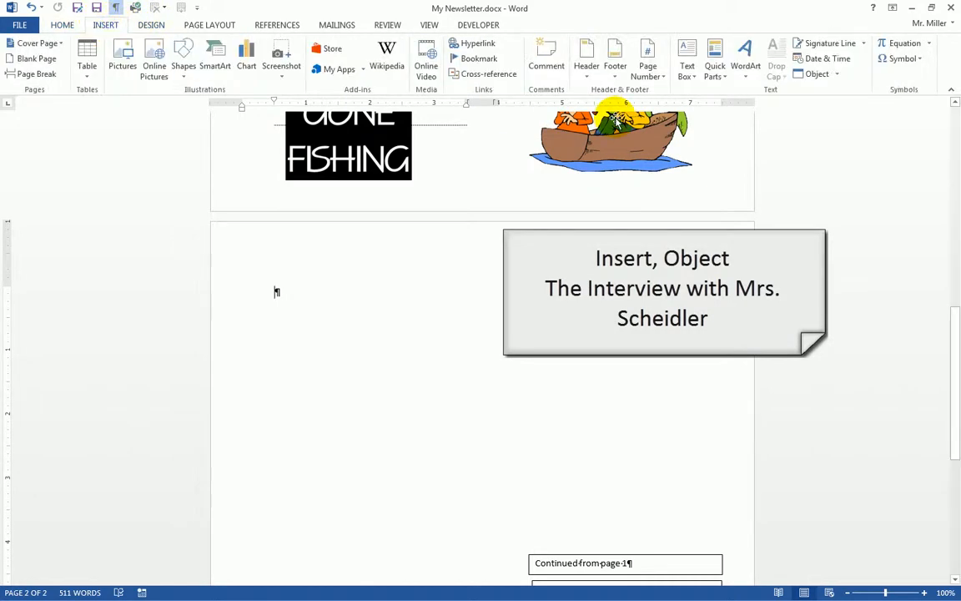
click(838, 75)
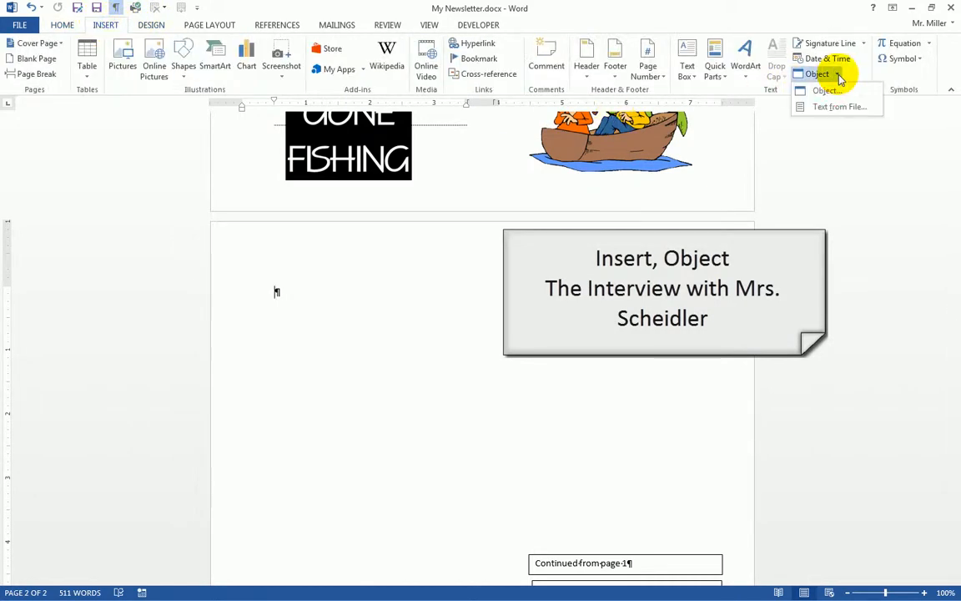
click(841, 106)
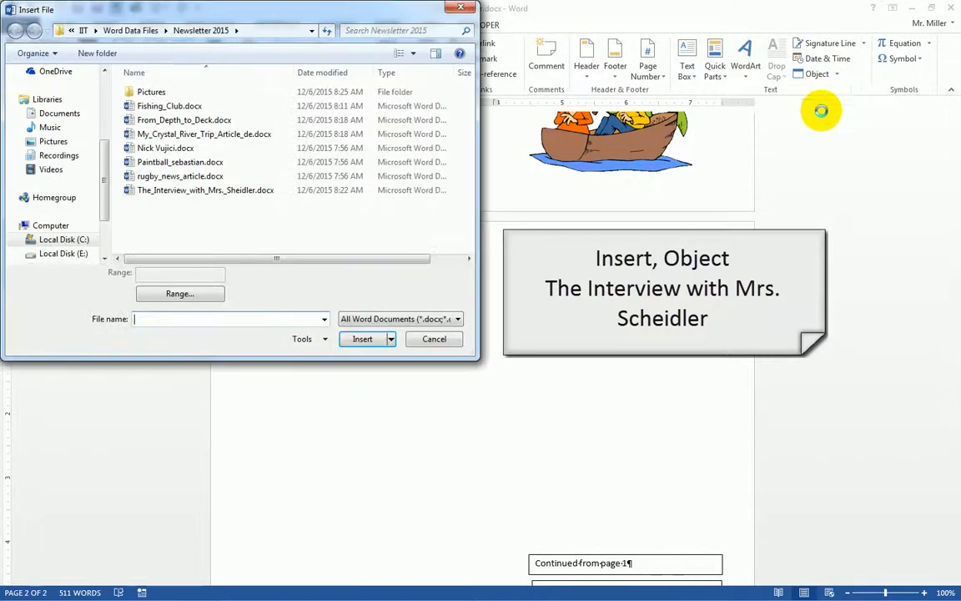
click(178, 190)
click(364, 339)
Step: Set the layout to one column from the interview article's title on page 2, applied to this point forward
scroll(367, 332, down, 7)
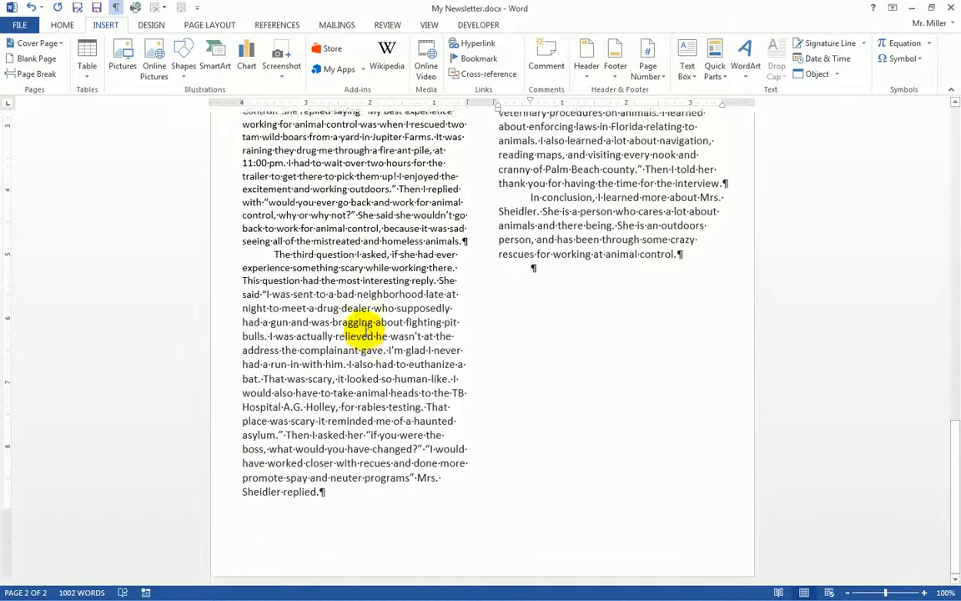
scroll(365, 317, up, 5)
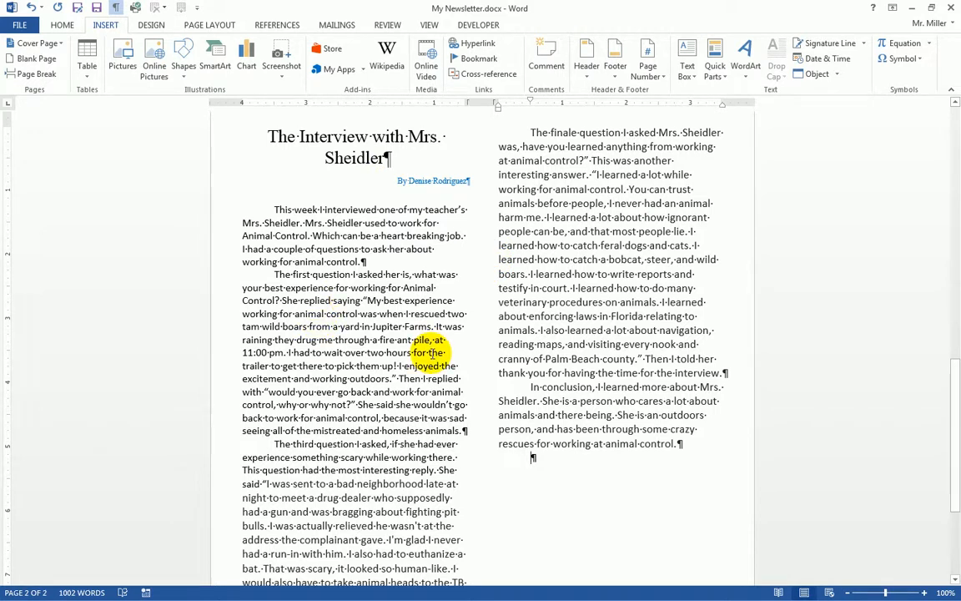
scroll(421, 338, up, 4)
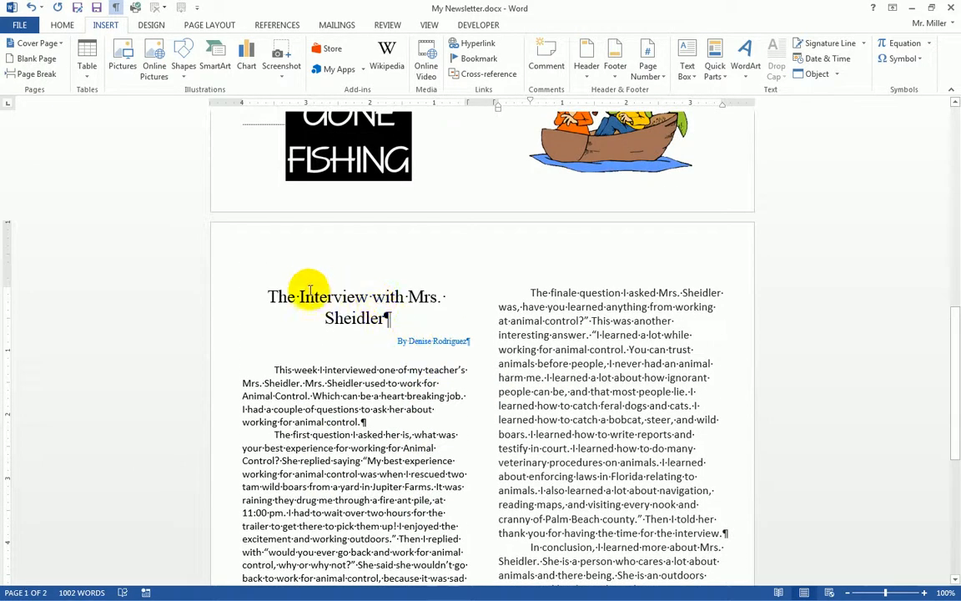
click(269, 295)
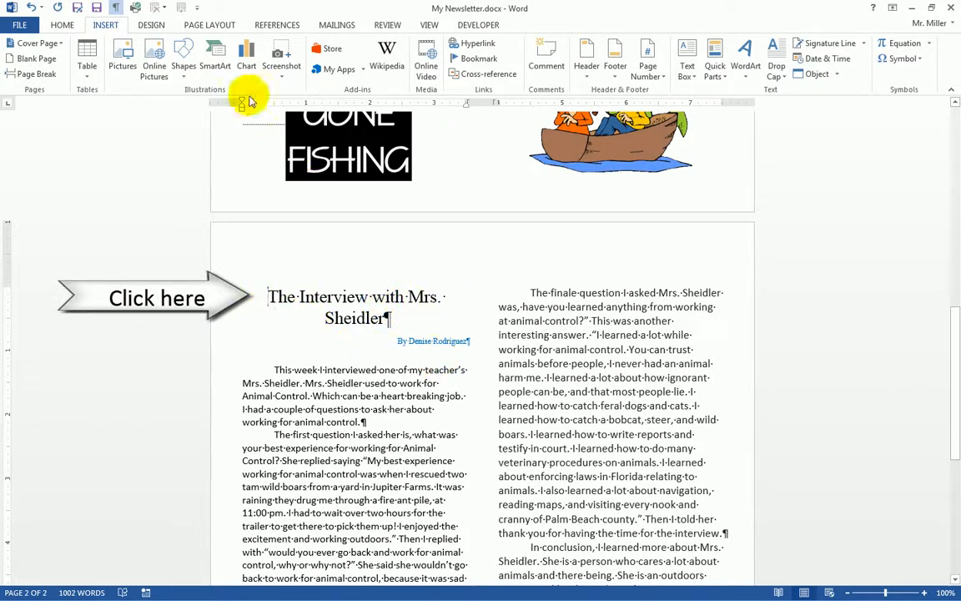
click(207, 24)
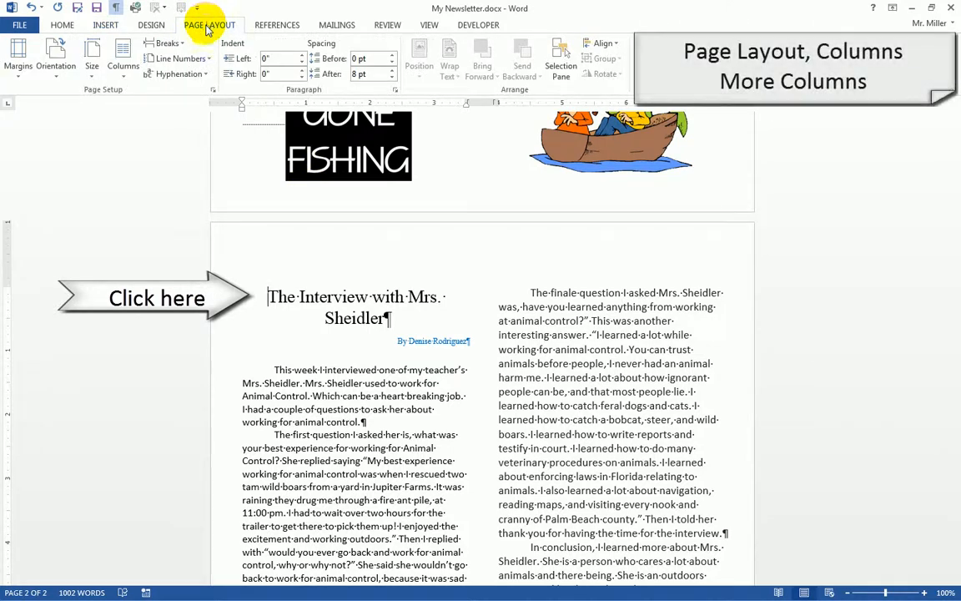
click(123, 67)
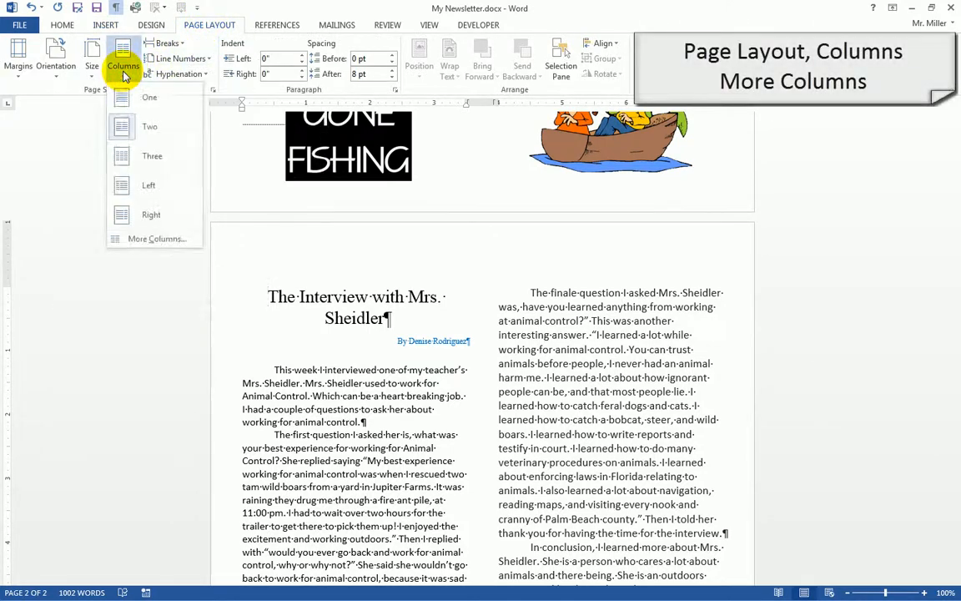
click(151, 239)
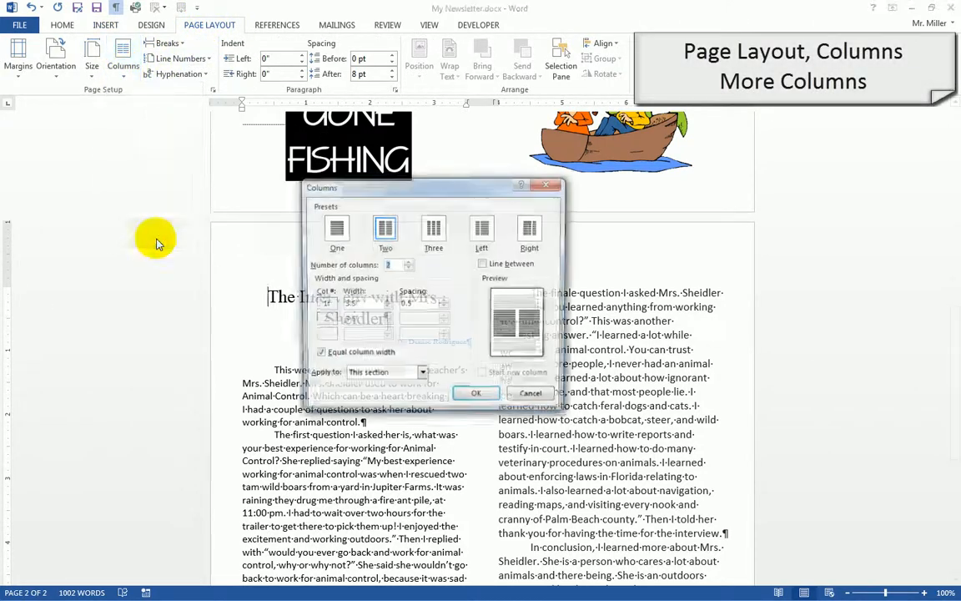
click(335, 229)
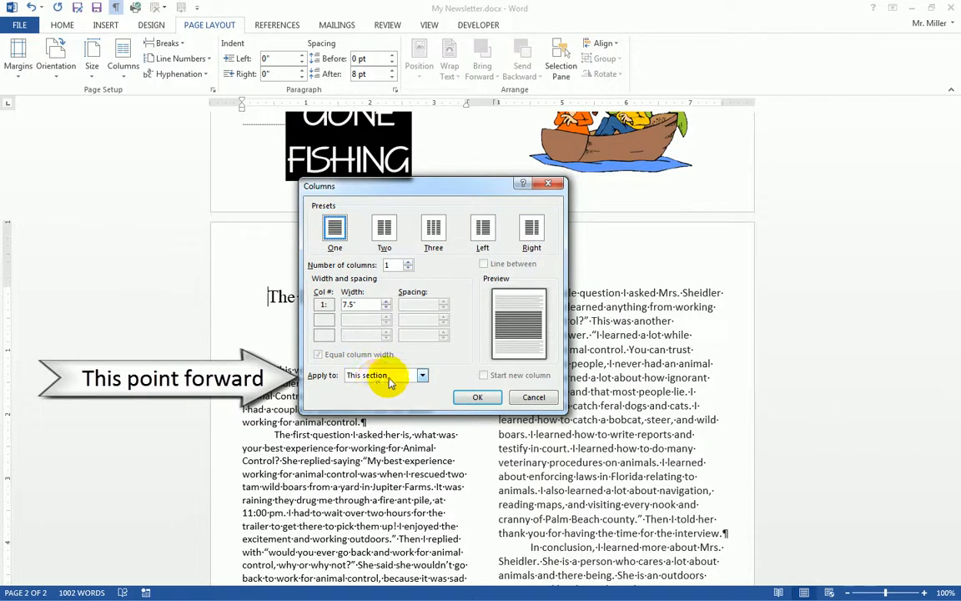
click(423, 377)
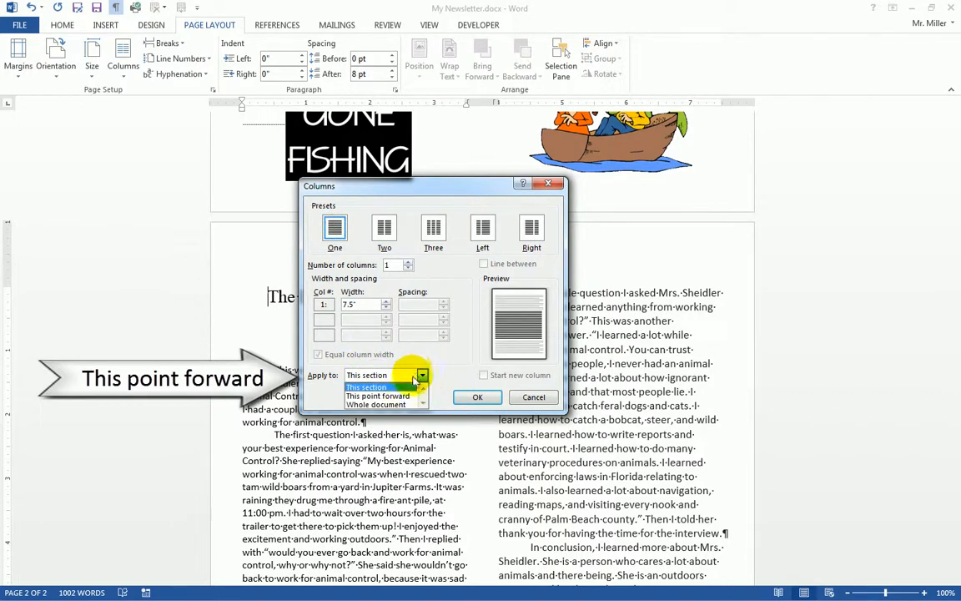
click(404, 397)
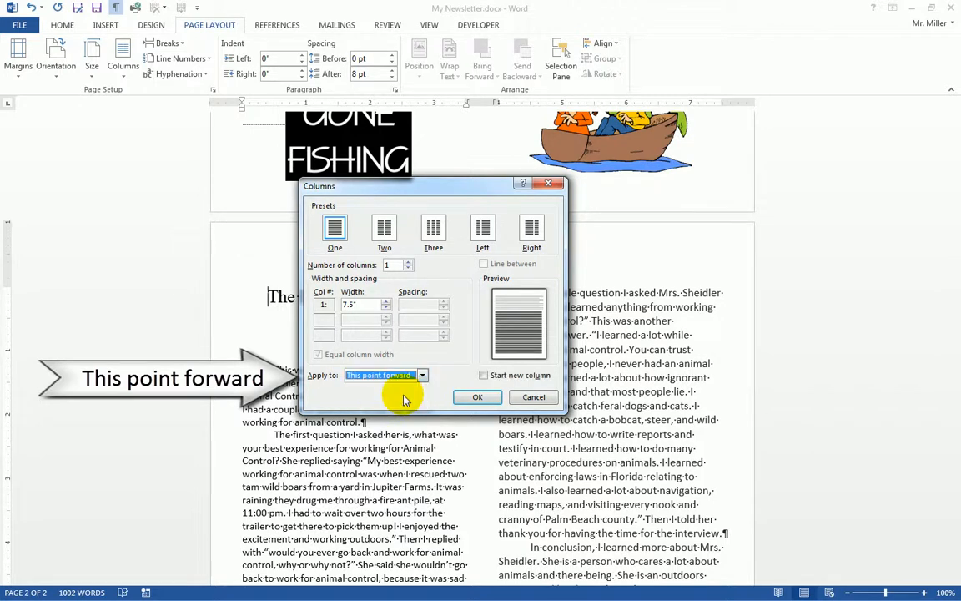
click(474, 396)
Step: Apply the My RBMA Heading style to the interview article's title and the My RBMA Byline style to its author line
scroll(447, 226, up, 5)
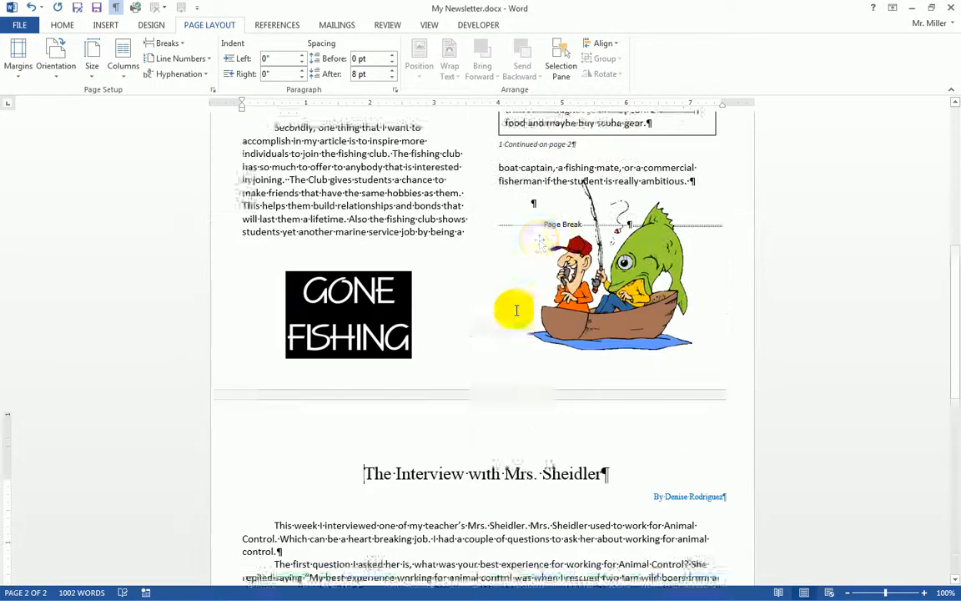
scroll(500, 288, down, 6)
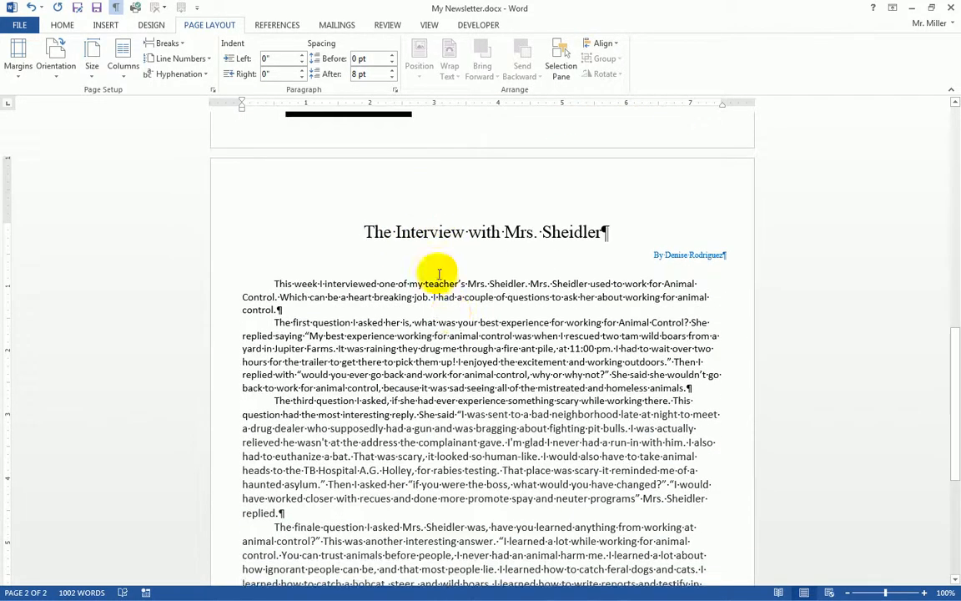
scroll(432, 259, down, 1)
scroll(435, 277, down, 6)
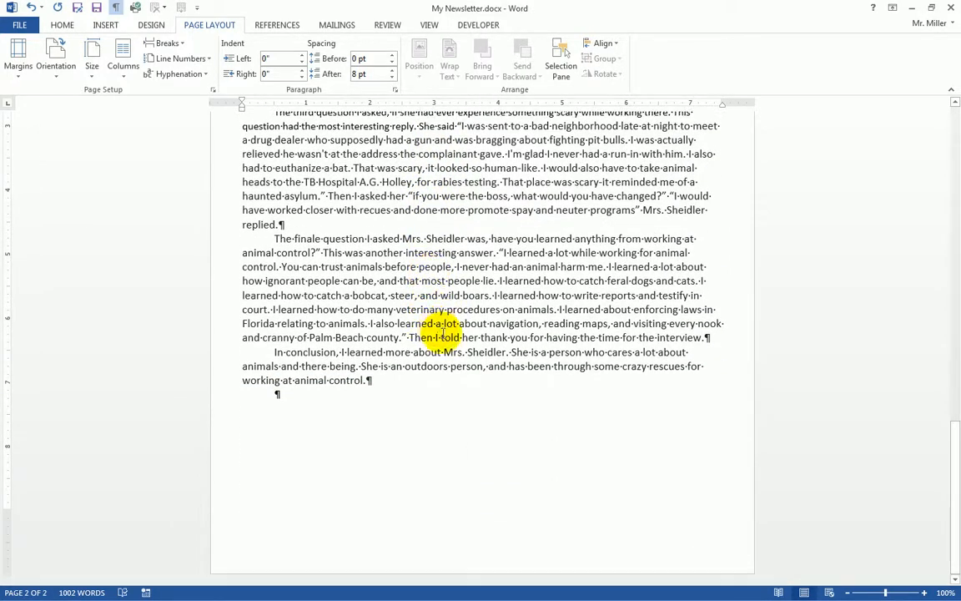
scroll(442, 332, up, 8)
scroll(437, 310, up, 1)
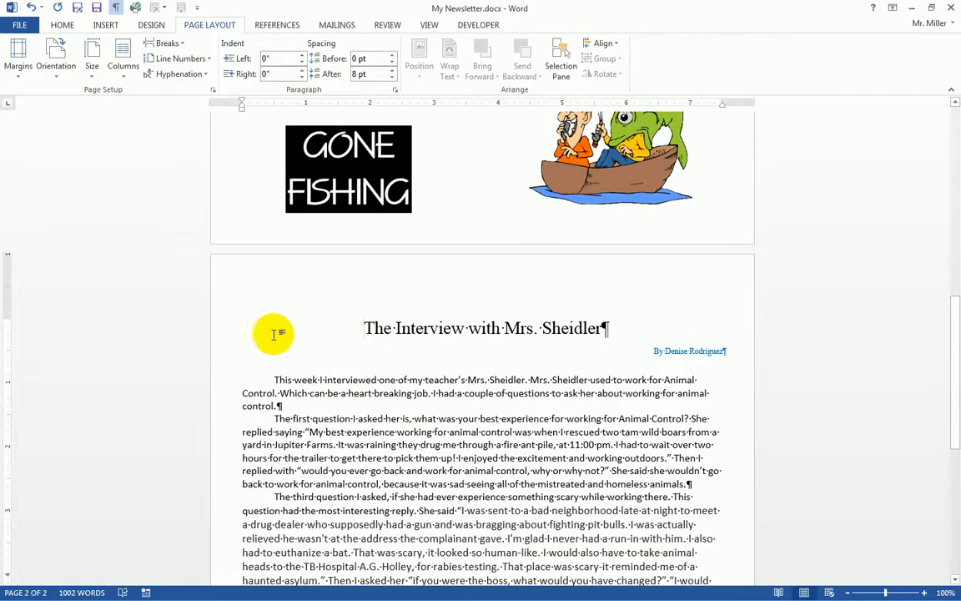
click(222, 324)
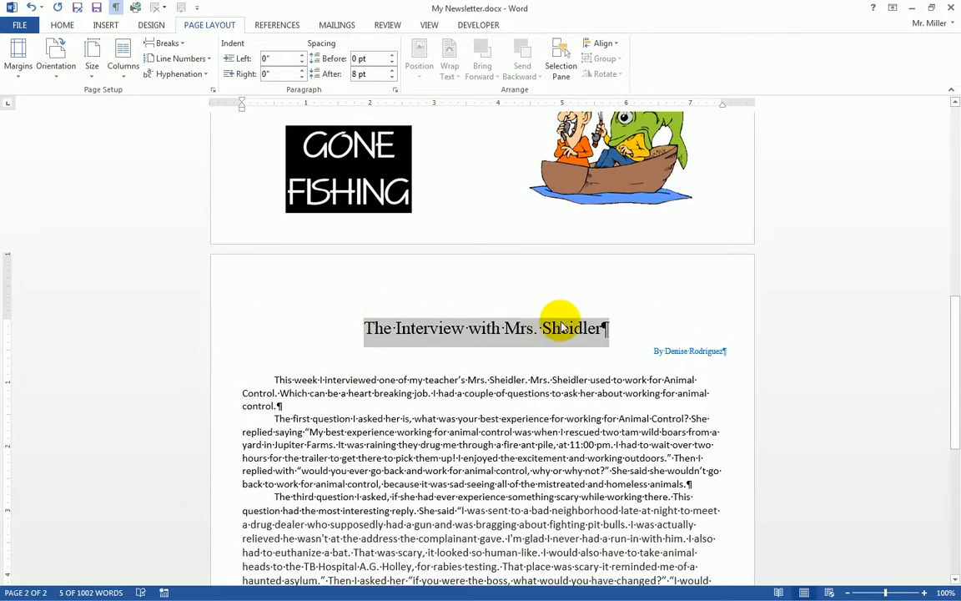
click(61, 25)
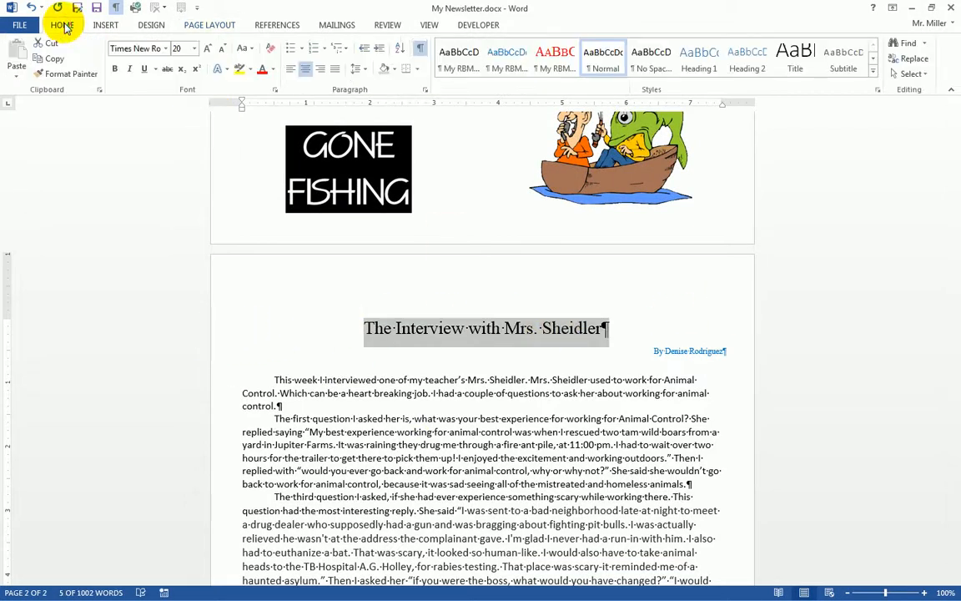
click(556, 70)
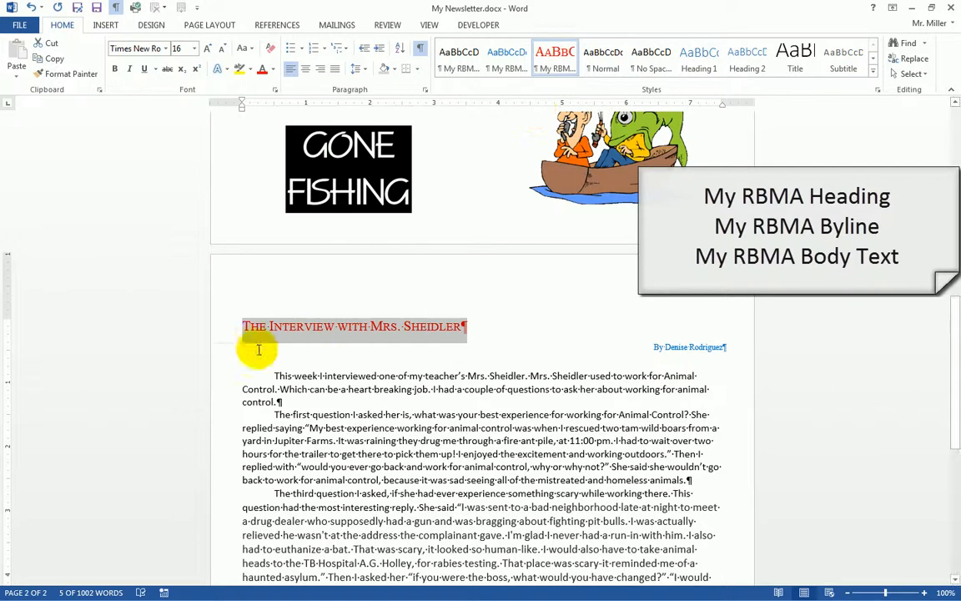
click(225, 348)
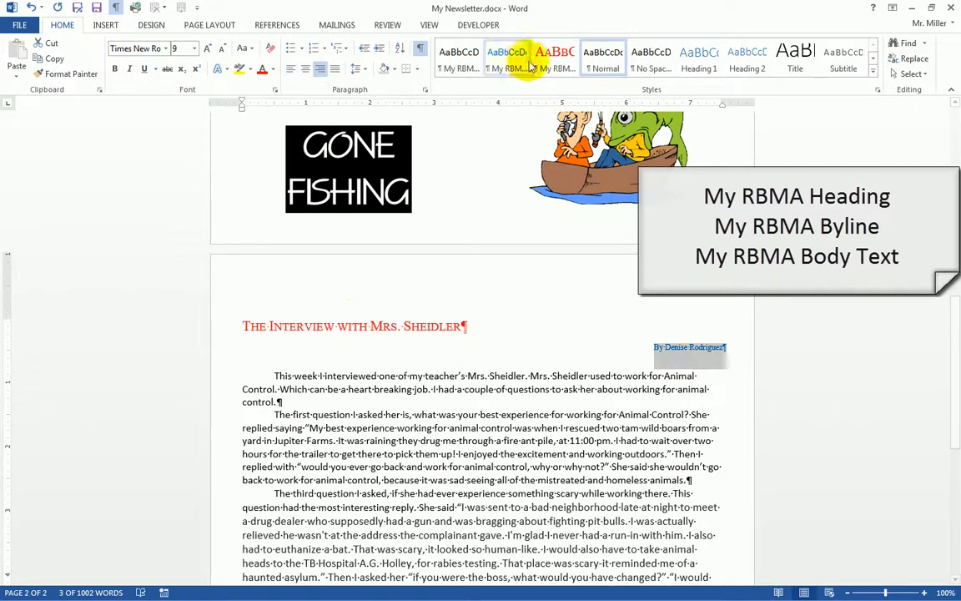
click(508, 62)
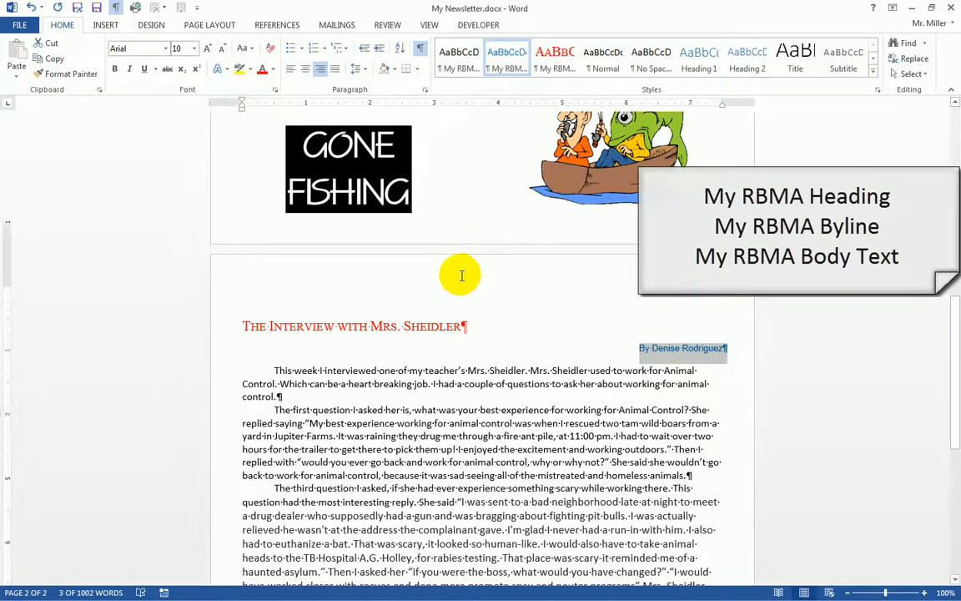
Step: Apply the My RBMA Body Text style to all body paragraphs of the interview article
scroll(458, 274, down, 4)
click(219, 213)
drag(219, 227, 232, 528)
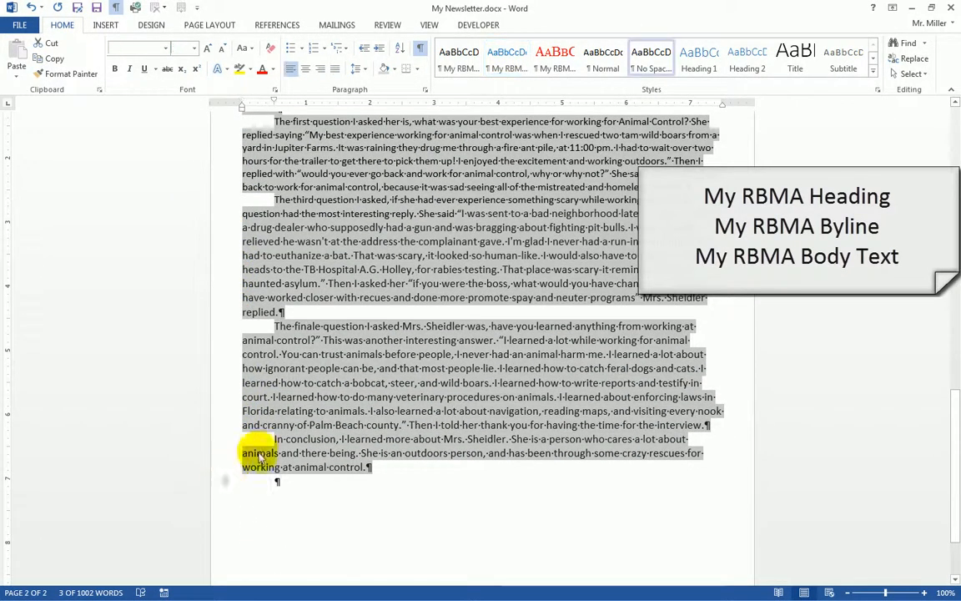
click(460, 63)
scroll(551, 302, up, 5)
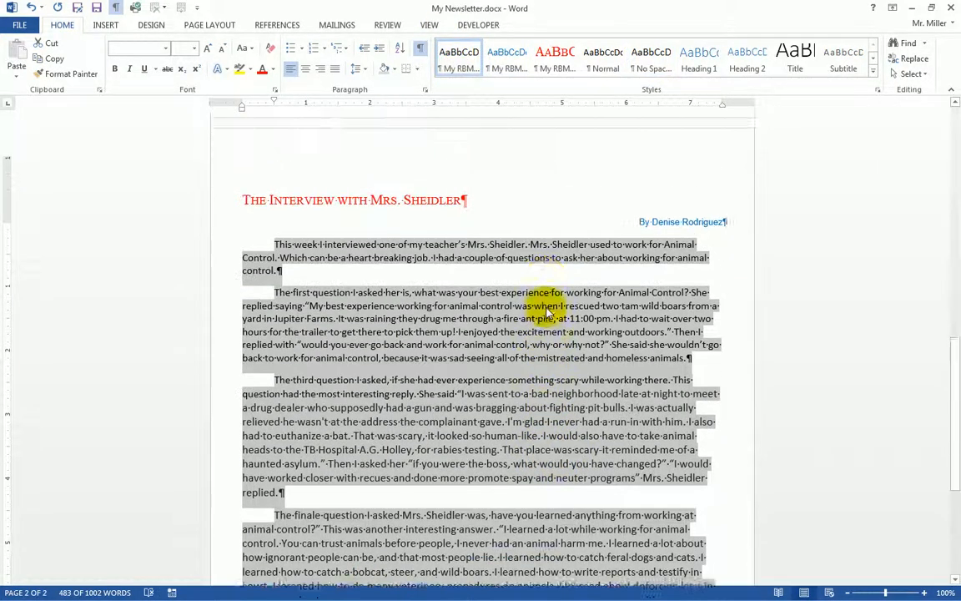
Step: Cut the last two text paragraphs of the interview article, from "The finale question" through the conclusion
click(570, 321)
scroll(570, 321, down, 5)
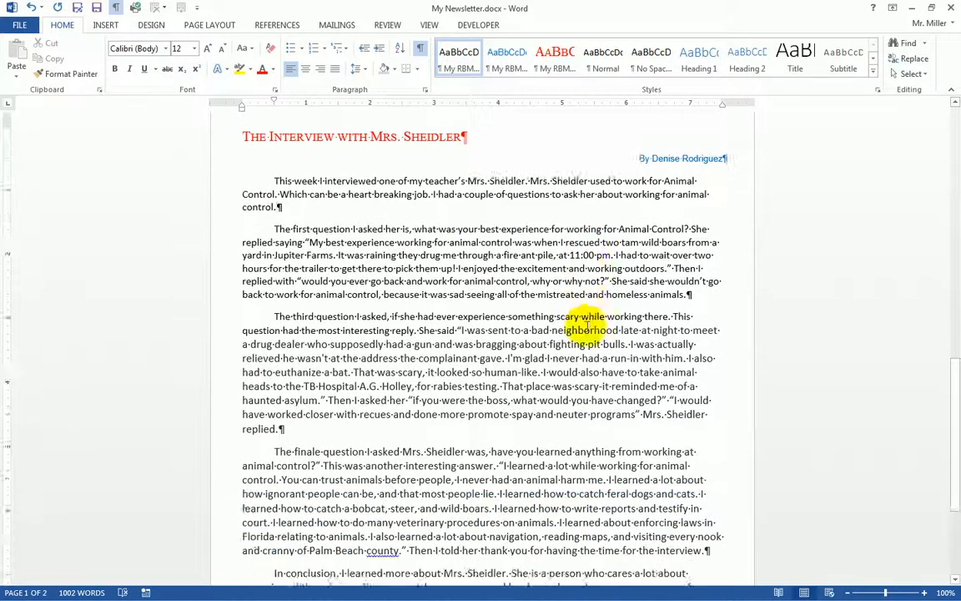
scroll(725, 413, down, 2)
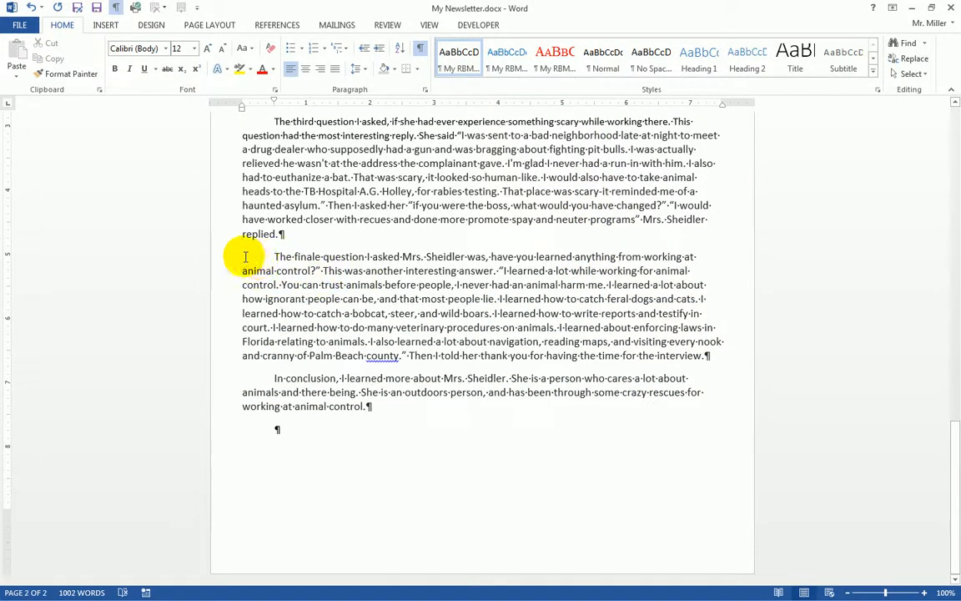
click(216, 256)
drag(216, 264, 232, 408)
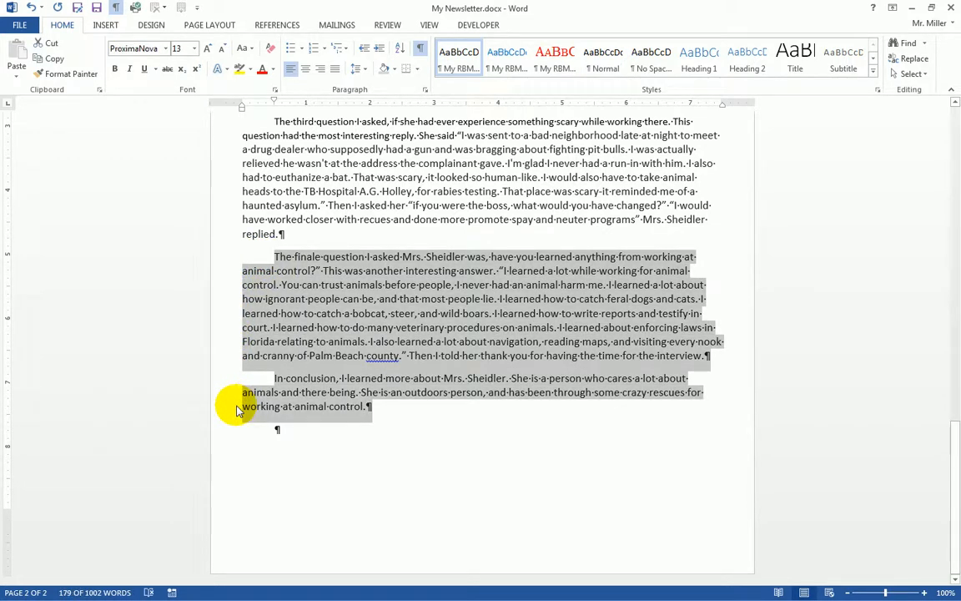
key(ctrl+x)
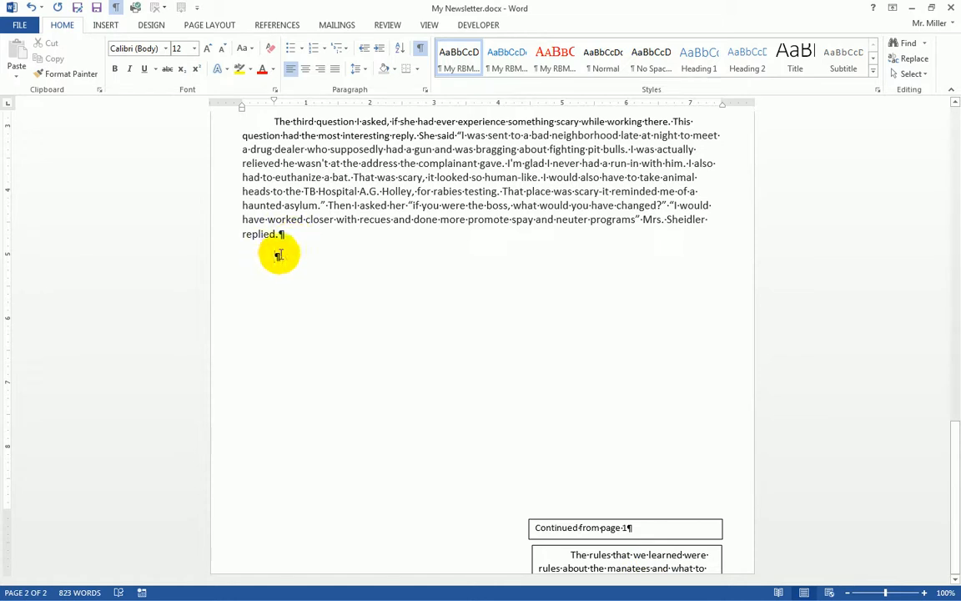
Step: Insert the text of the file Nick Vujici.docx in a new paragraph below the end of the interview article
click(294, 235)
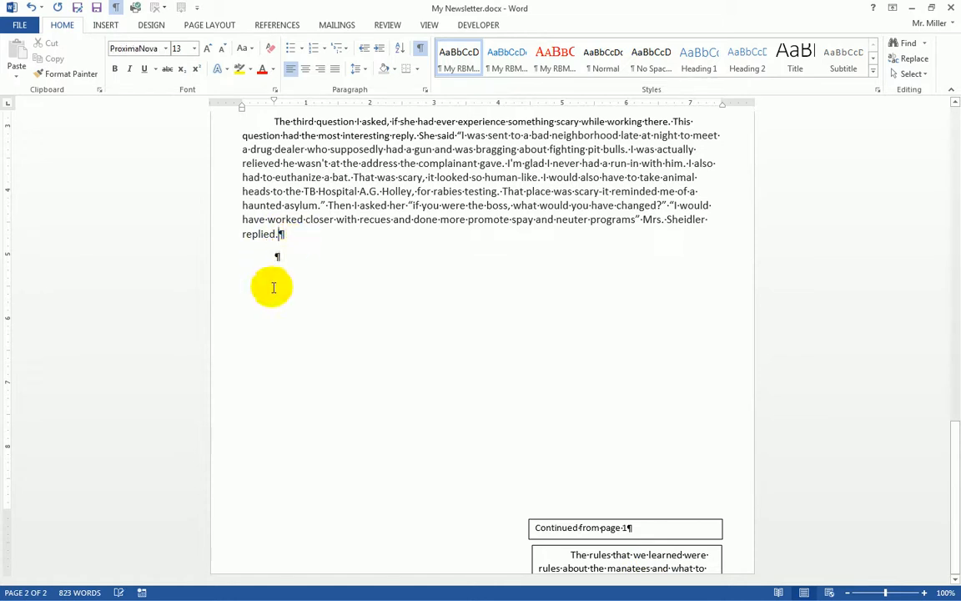
click(285, 260)
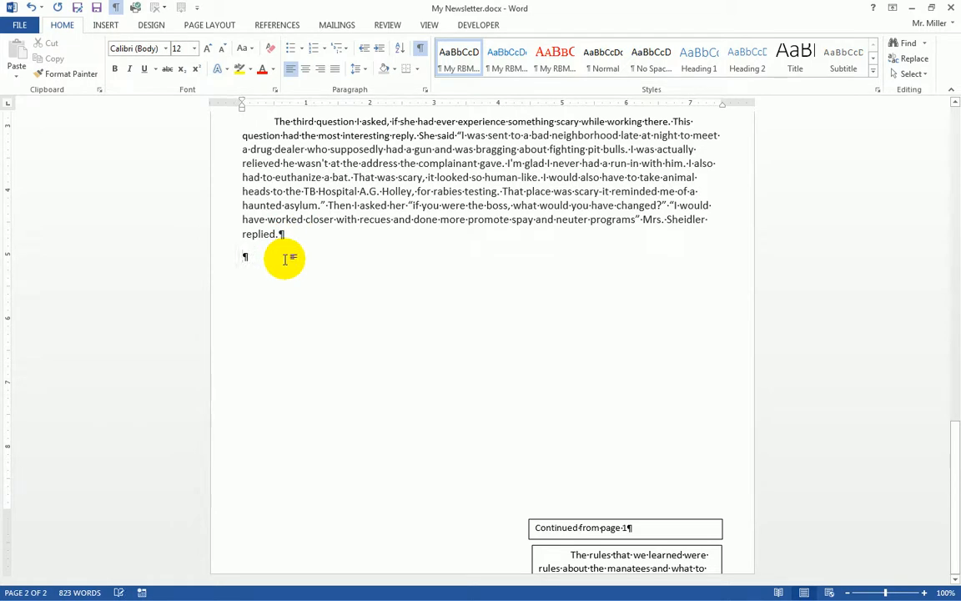
key(BackSpace)
key(Return)
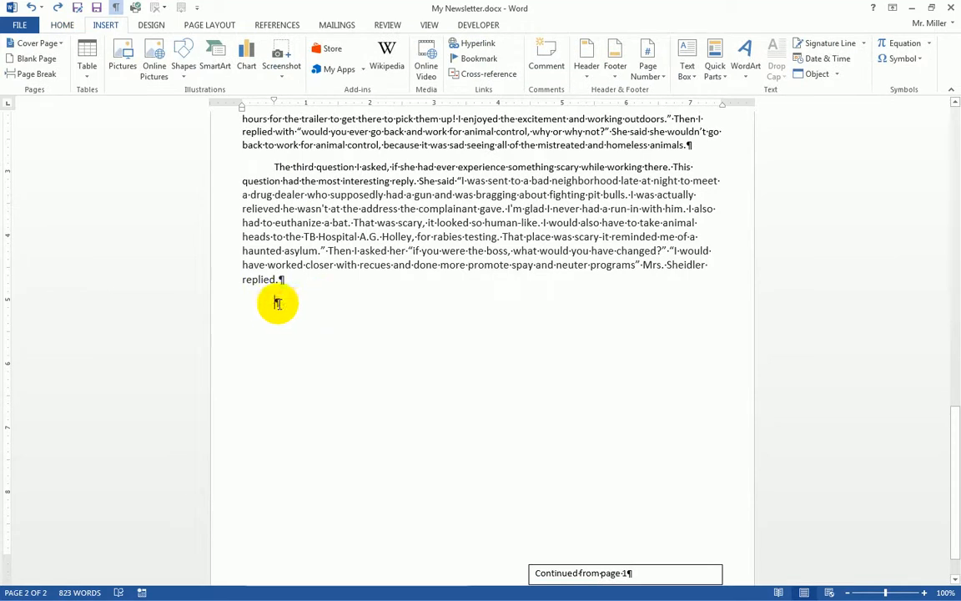
click(837, 73)
click(831, 108)
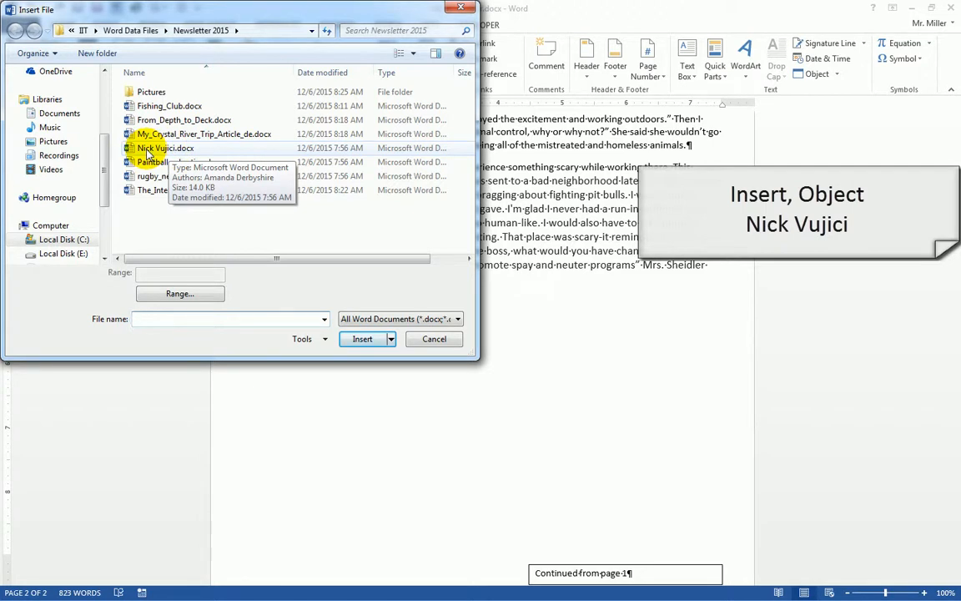
click(148, 154)
click(366, 339)
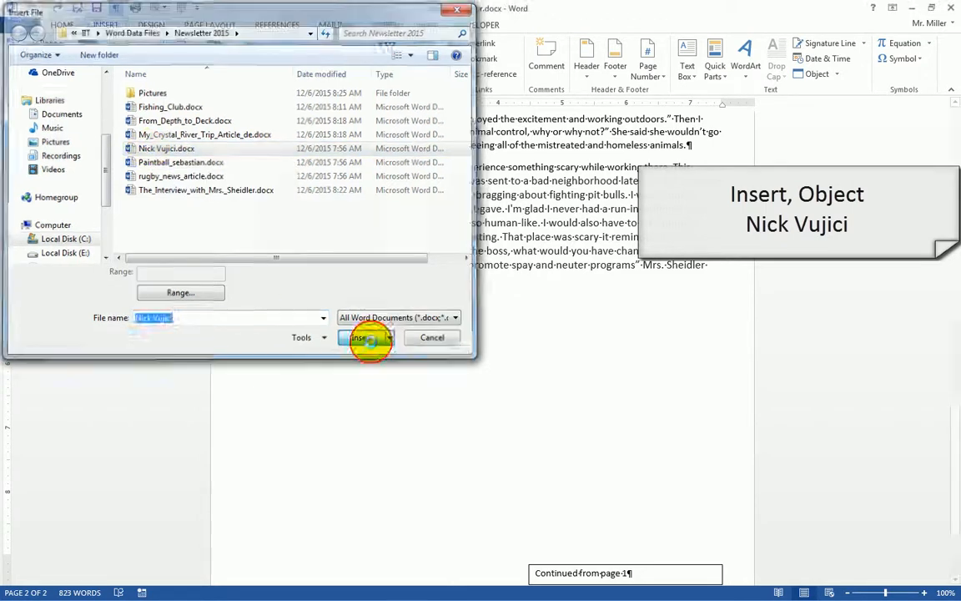
Step: Set the layout to two columns with a line between from the Nick Vujici article's title, applied to this point forward
scroll(363, 391, up, 5)
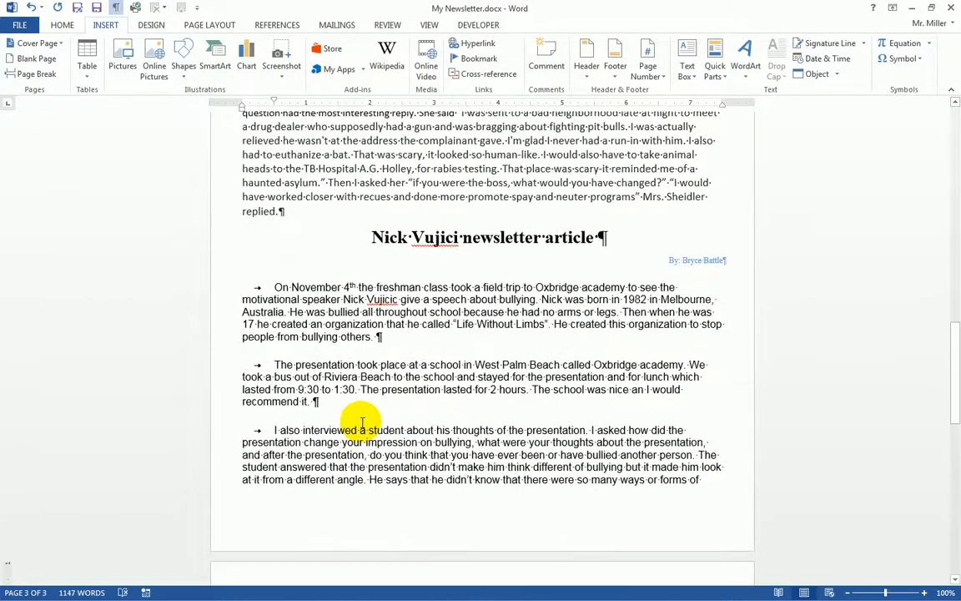
click(367, 242)
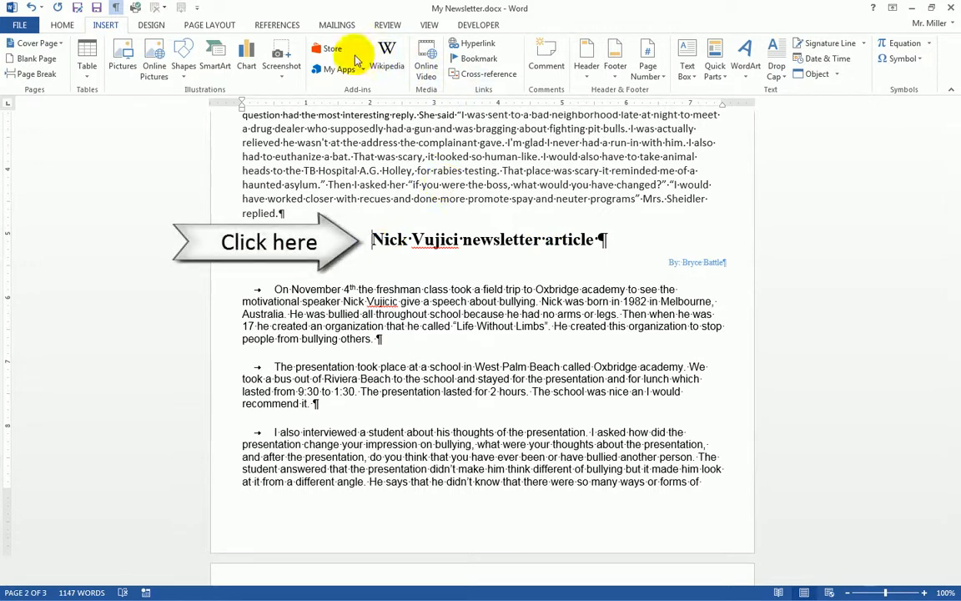
click(209, 26)
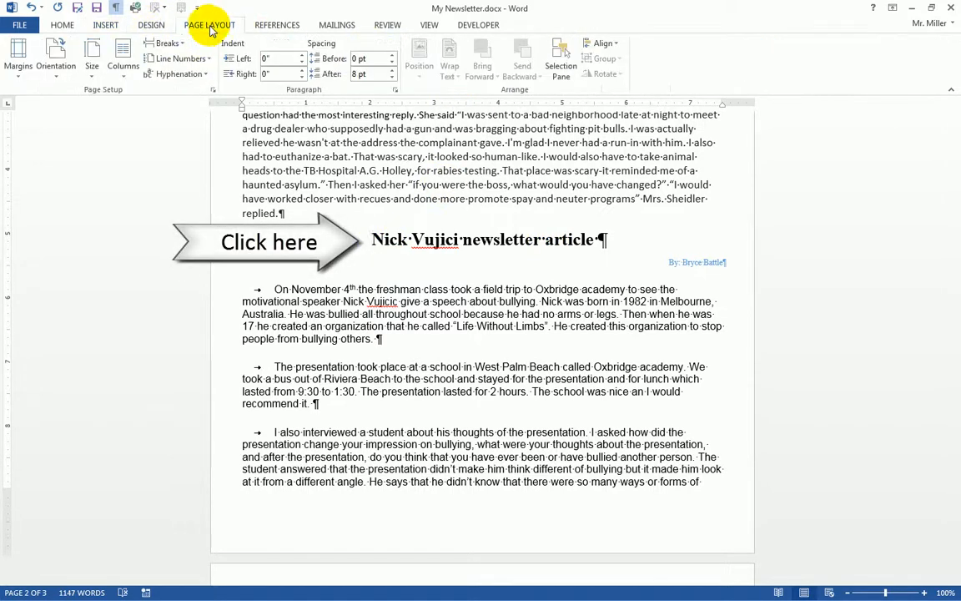
click(127, 75)
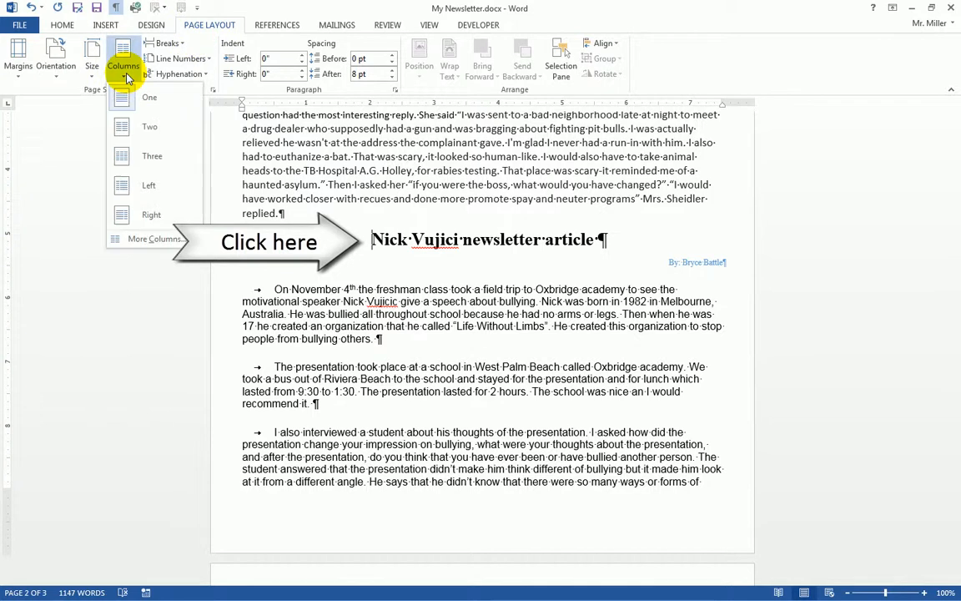
click(143, 240)
click(384, 232)
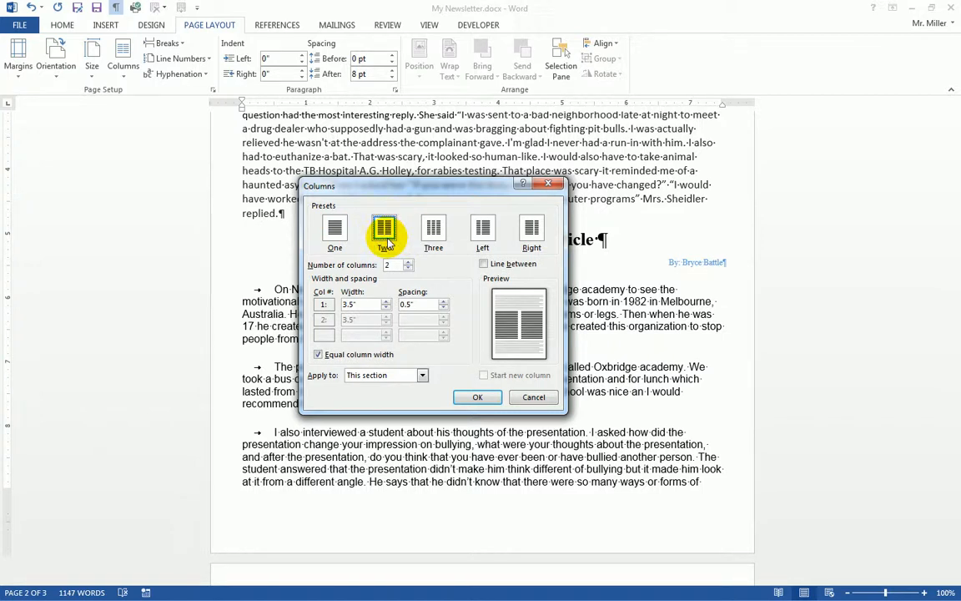
click(484, 266)
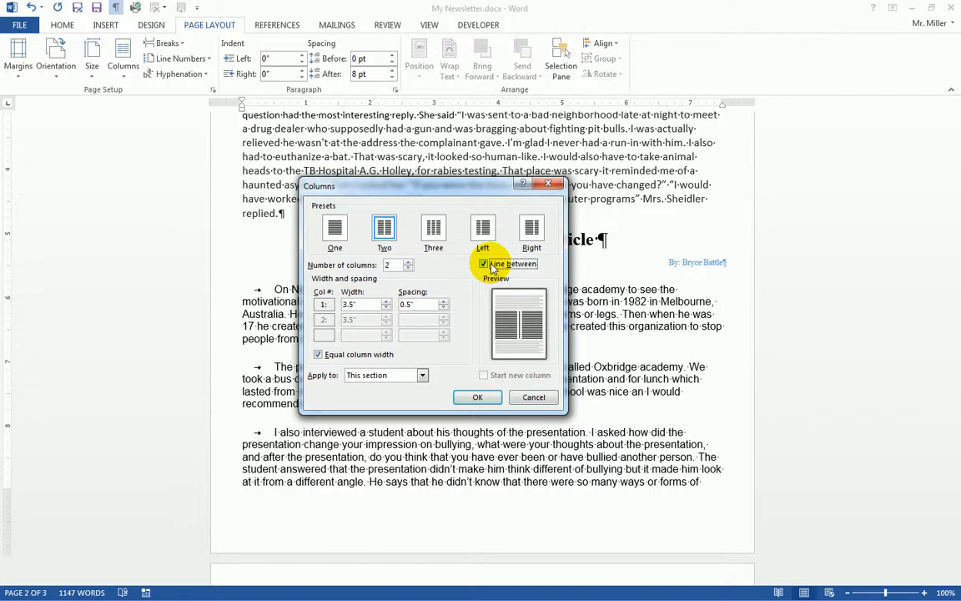
click(423, 378)
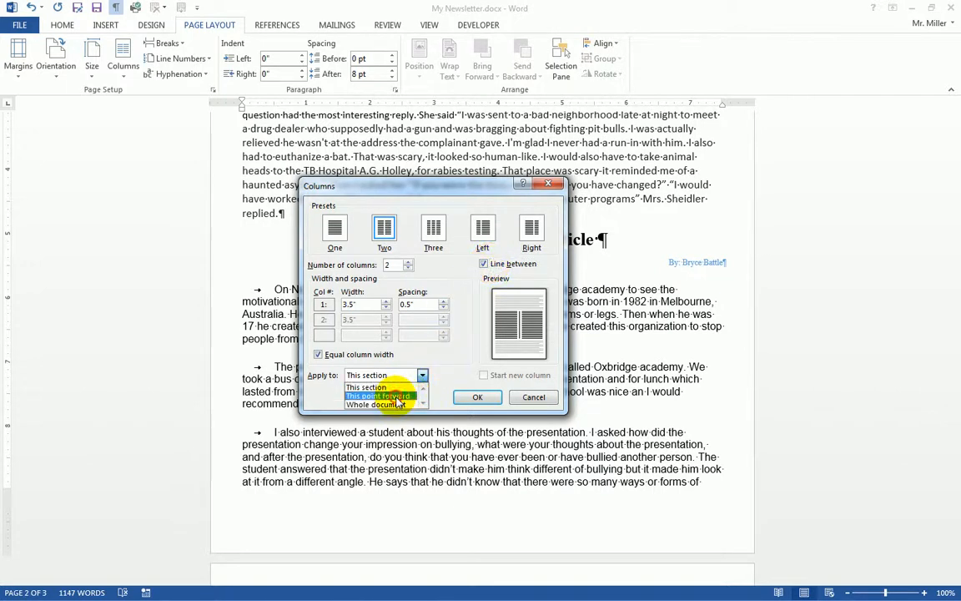
click(399, 396)
click(480, 397)
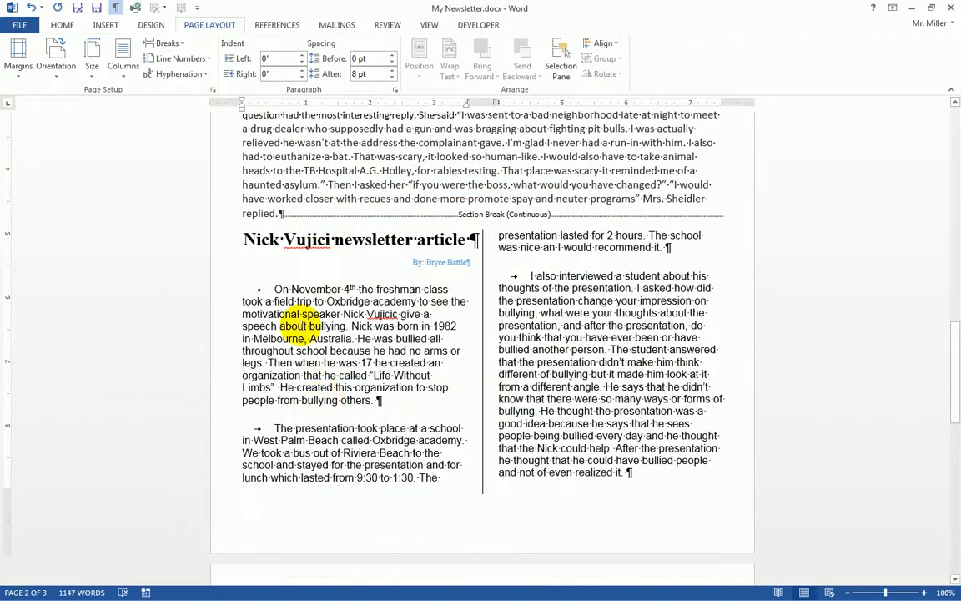
Step: Apply the My RBMA Heading style to the Nick Vujici article's title and the My RBMA Byline style to its author line
drag(238, 242, 435, 238)
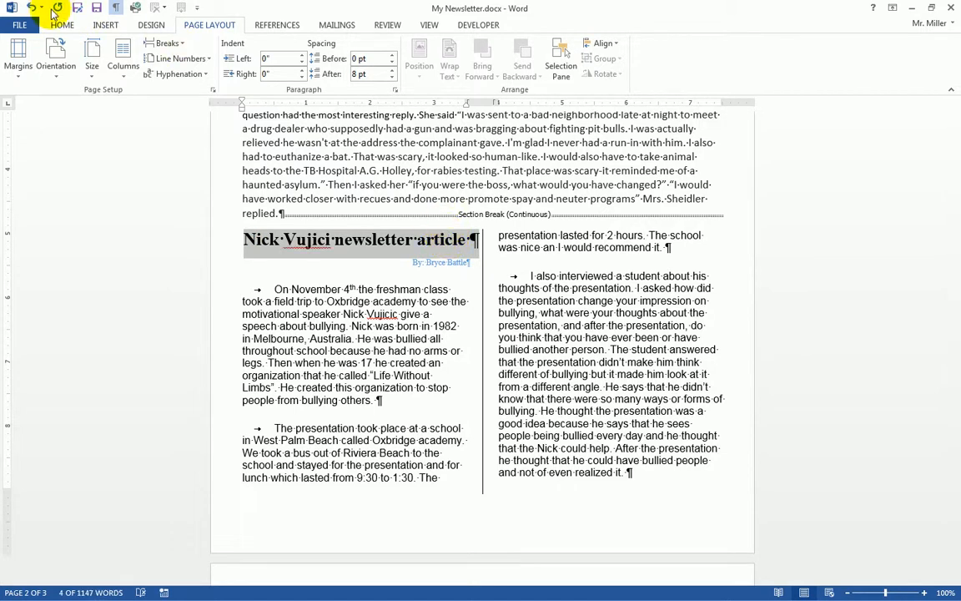
click(63, 25)
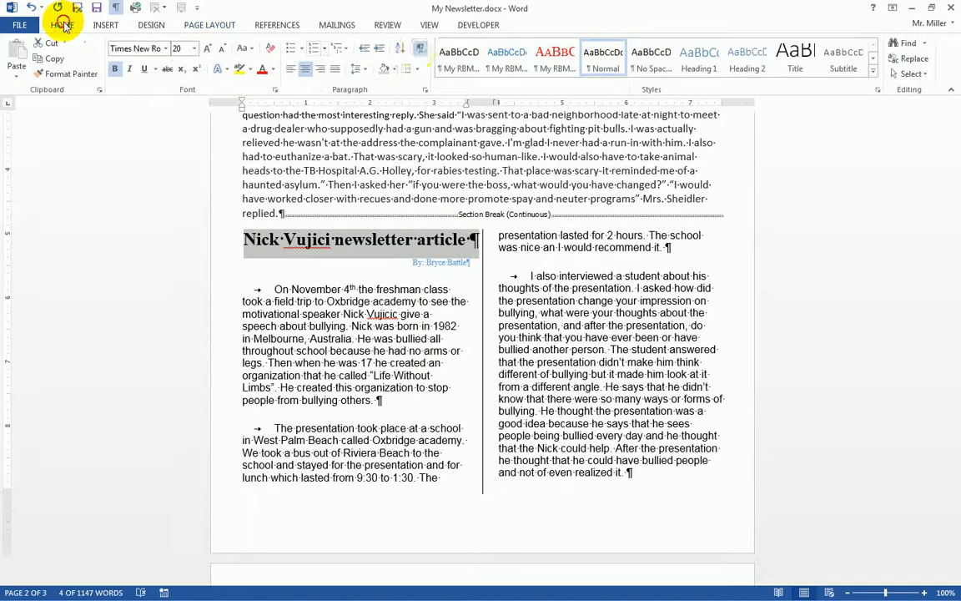
click(555, 65)
drag(400, 259, 464, 255)
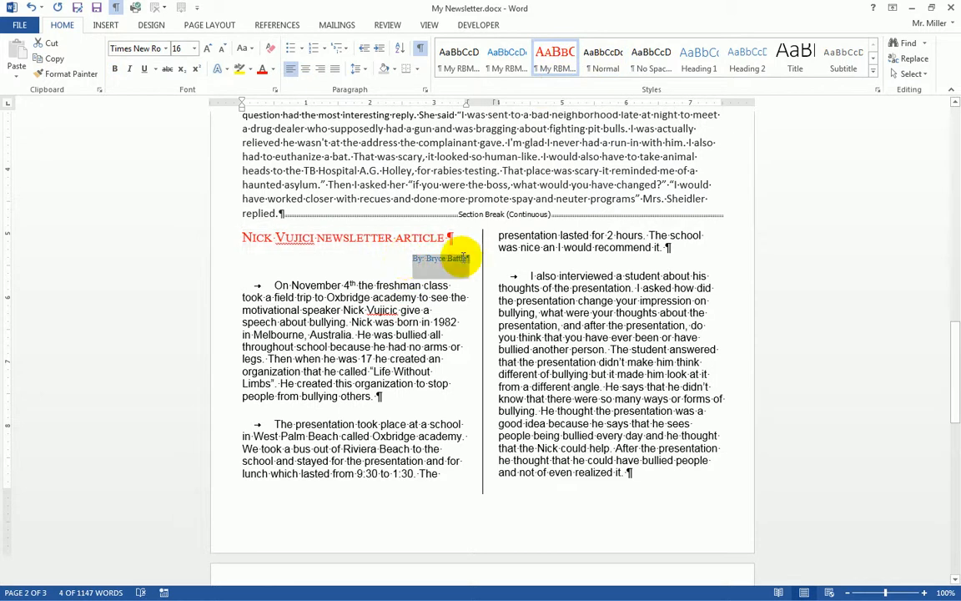
click(506, 60)
Step: Apply the My RBMA Body Text style to the Nick Vujici article's body paragraphs on page 2
drag(252, 281, 616, 468)
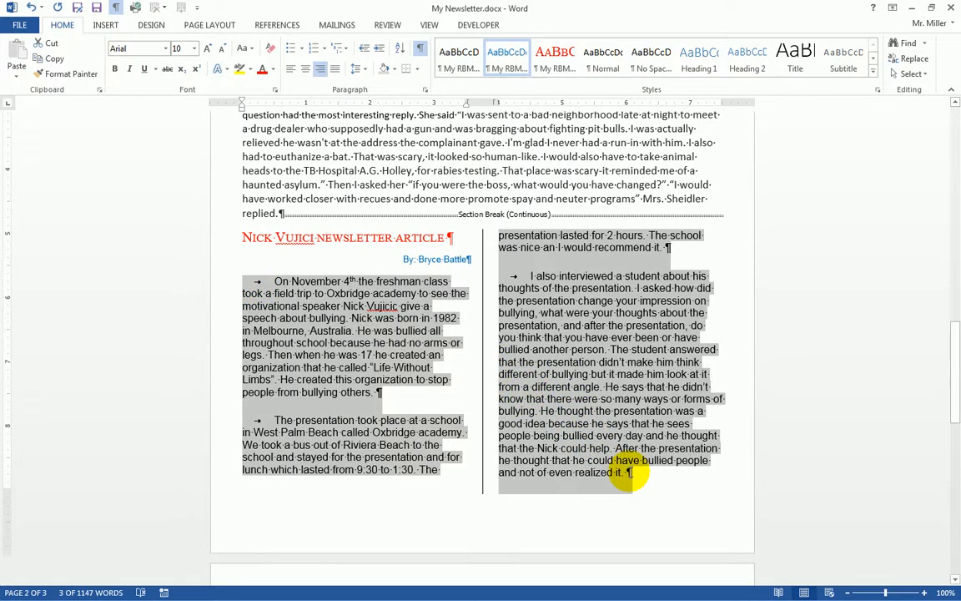
click(460, 55)
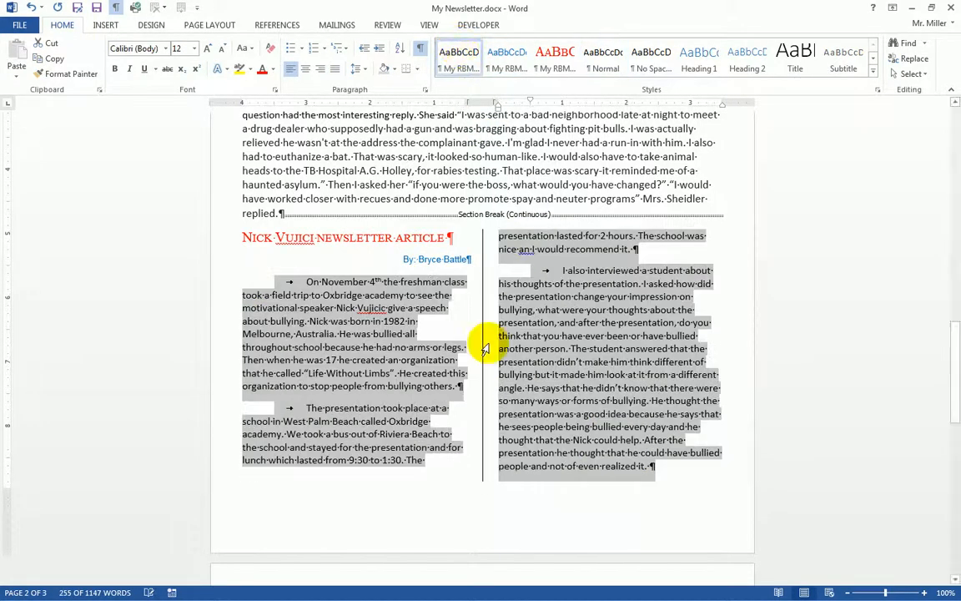
scroll(430, 296, up, 2)
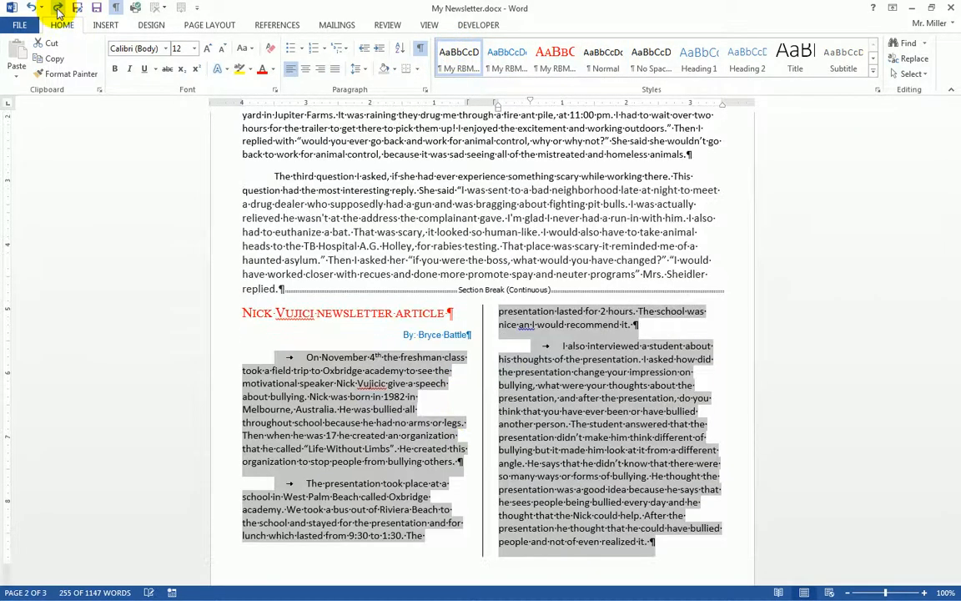
click(540, 349)
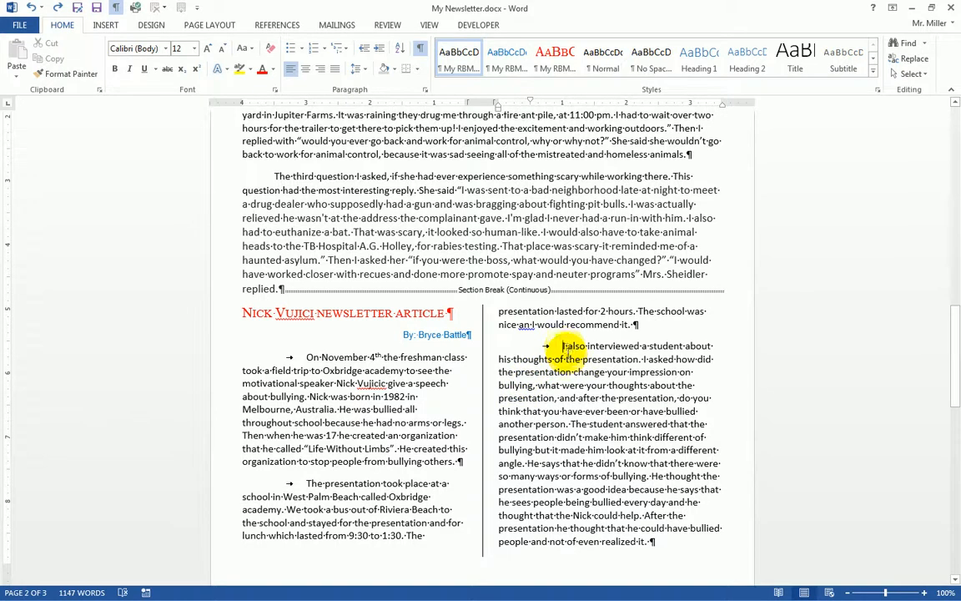
drag(563, 345, 650, 540)
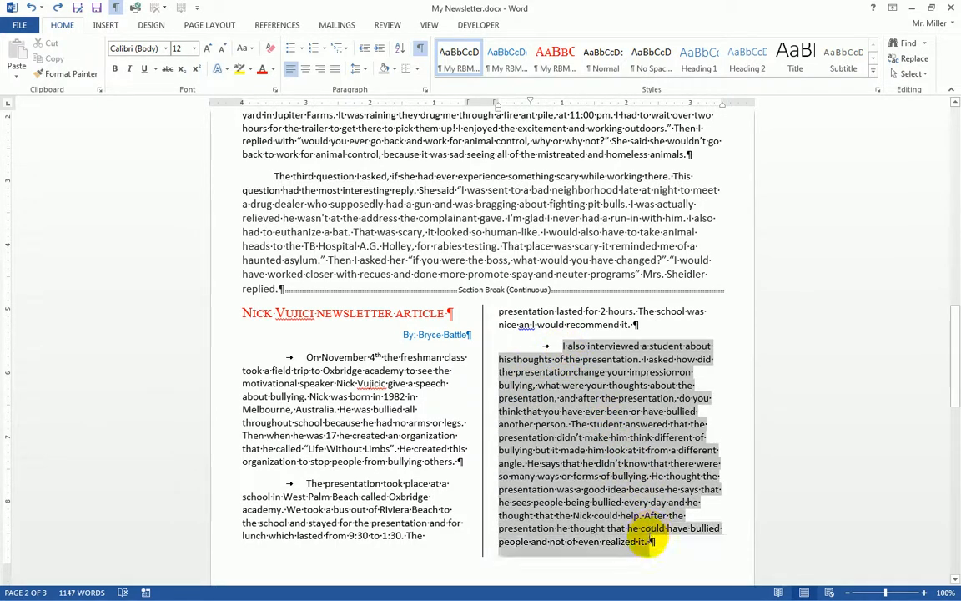
click(604, 424)
Step: Move the grouped "Continued from page 1" text boxes from page 3 onto page 2, over the article's second column against the page's right edge
scroll(588, 398, down, 15)
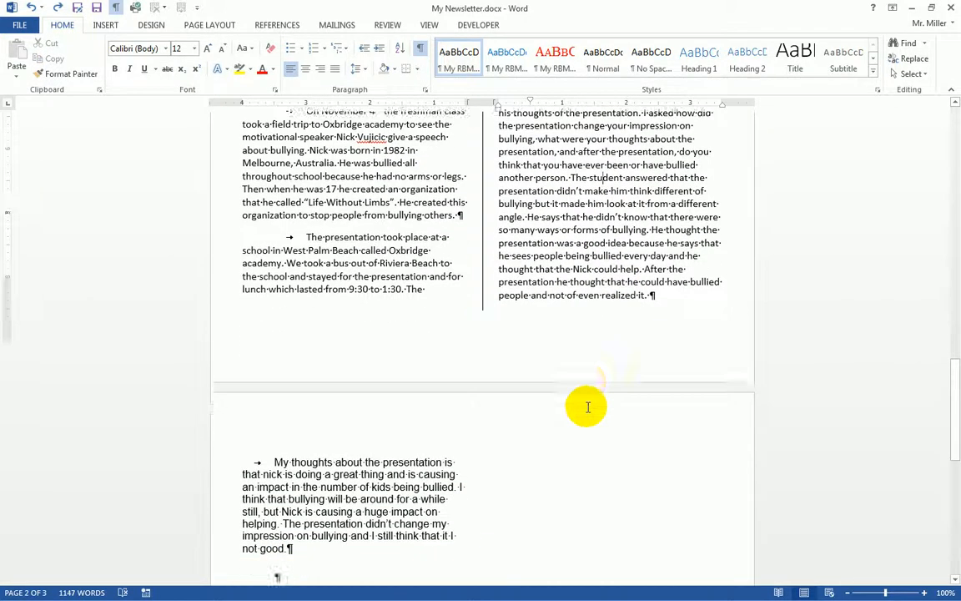
scroll(588, 411, down, 2)
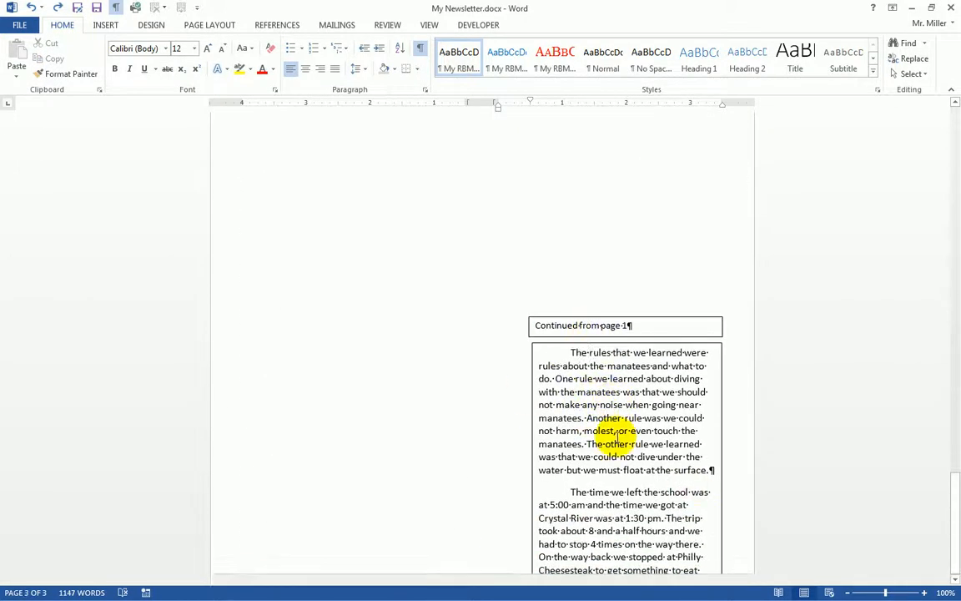
click(536, 348)
click(553, 312)
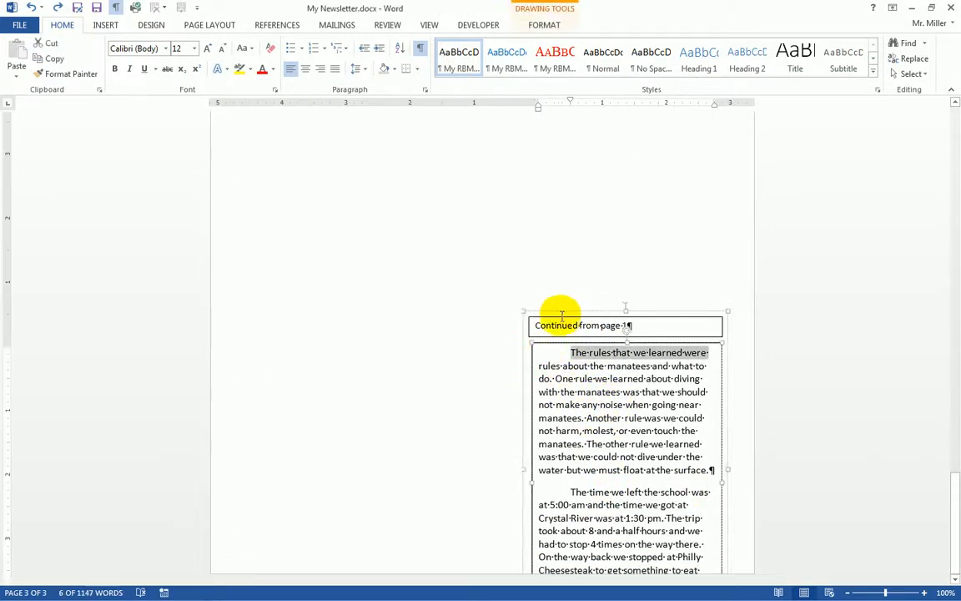
drag(572, 302, 548, 180)
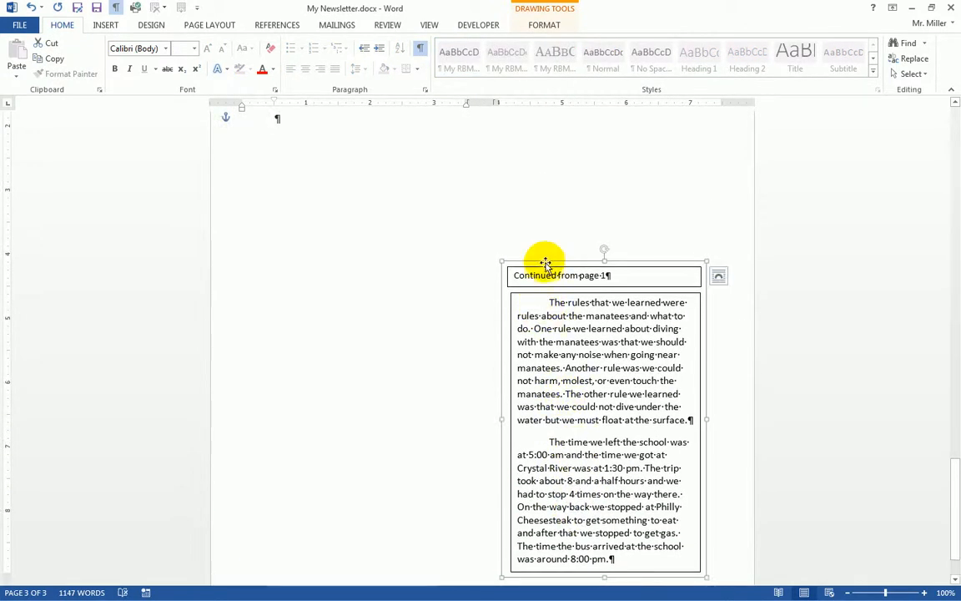
drag(545, 262, 548, 137)
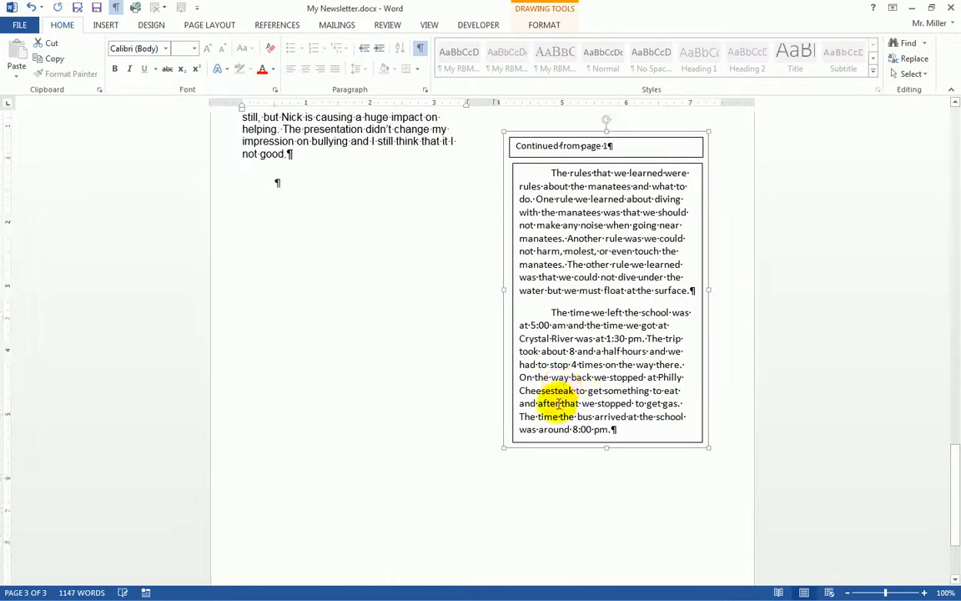
scroll(559, 407, up, 3)
scroll(563, 408, up, 2)
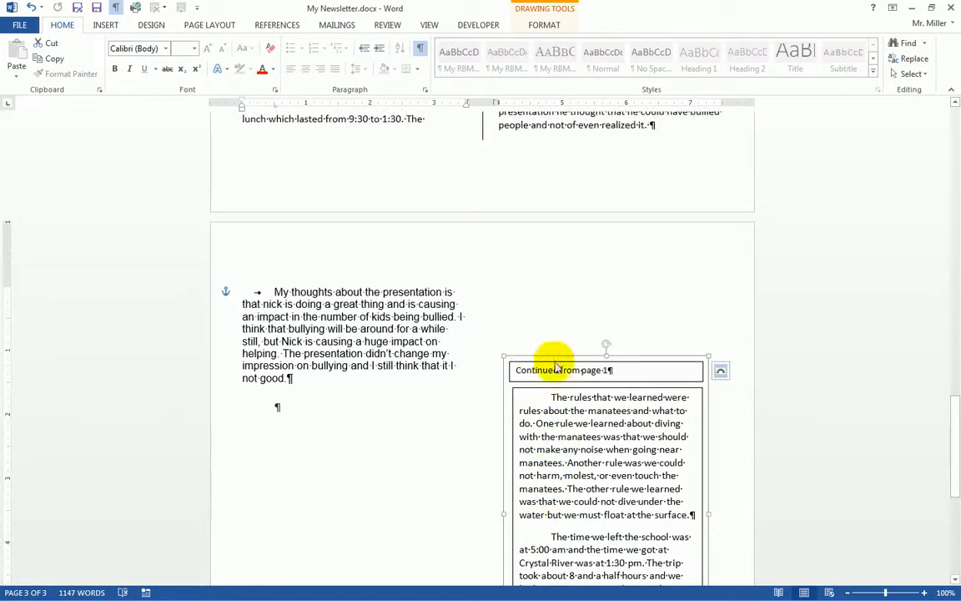
drag(550, 294, 553, 208)
scroll(584, 283, up, 5)
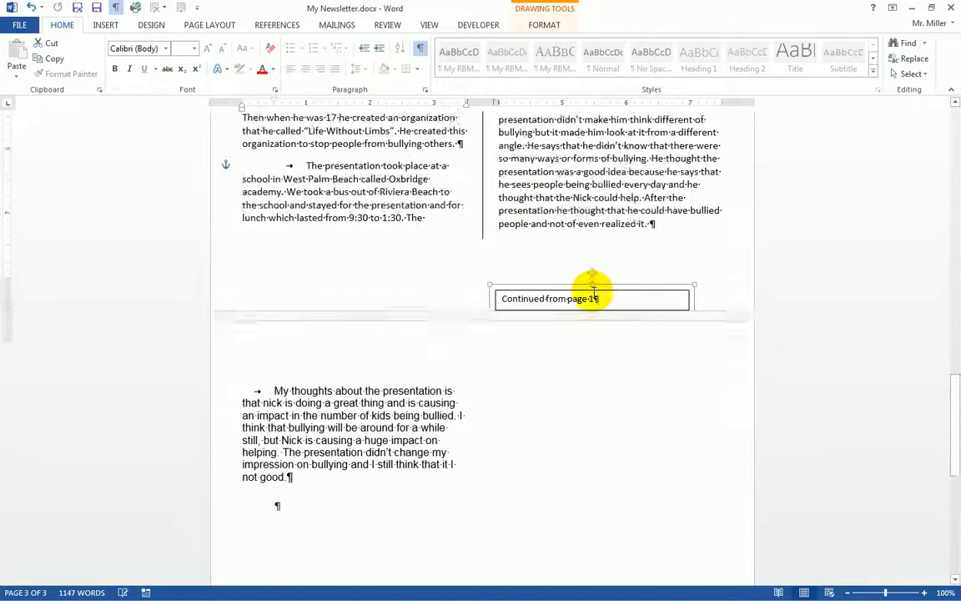
drag(549, 380, 572, 180)
scroll(622, 279, up, 3)
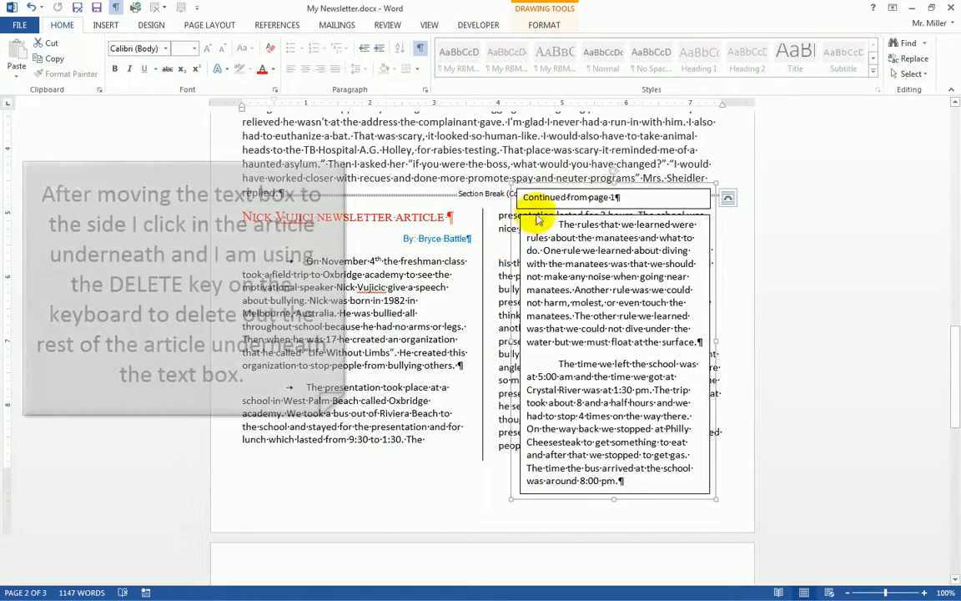
drag(549, 186, 593, 183)
Step: Delete the rest of the Nick Vujici article underneath the text box, starting from the paragraph "I also interviewed a student"
click(501, 223)
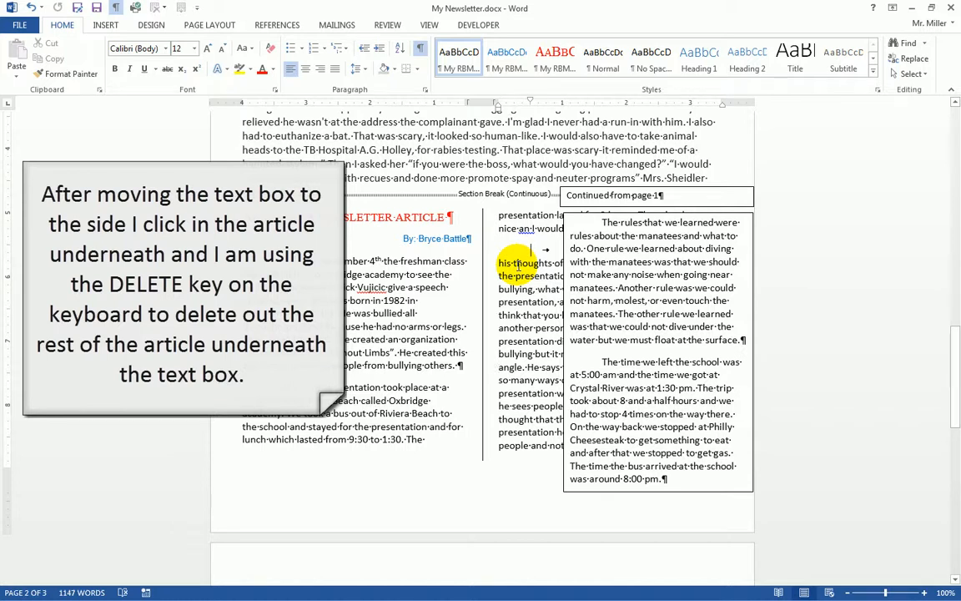
key(Delete)
key(Delete)
key(Delete)
key(Delete)
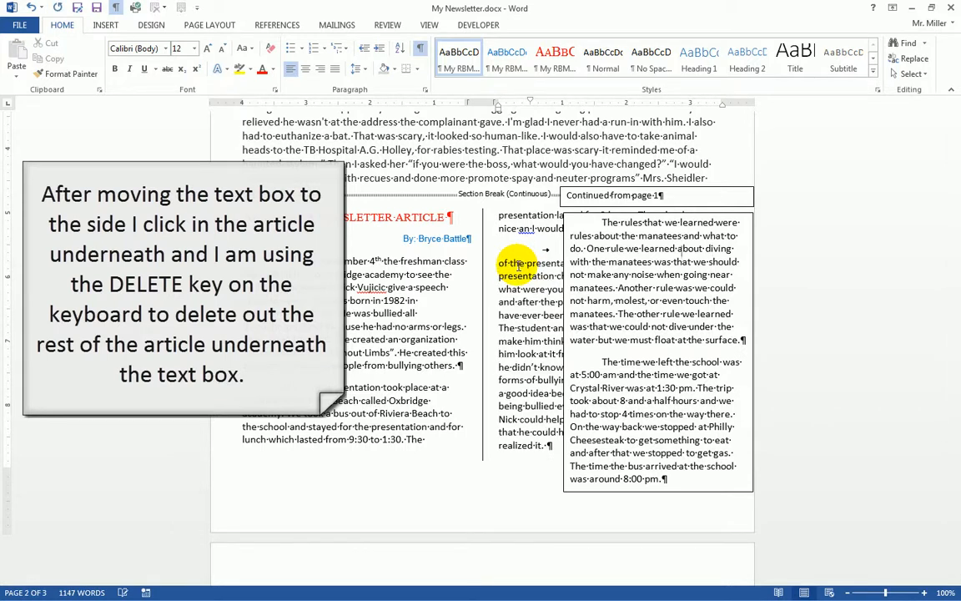
key(Delete)
key(Delete)
key(Delete)
key(Delete)
key(Delete)
key(Delete)
key(Delete)
key(Delete)
key(Delete)
key(Delete)
key(Delete)
key(Delete)
key(Delete)
key(Delete)
key(Delete)
key(Delete)
key(Delete)
key(Delete)
key(Delete)
key(Delete)
key(Delete)
key(Delete)
key(Delete)
key(Delete)
key(Delete)
key(Delete)
key(Delete)
key(Delete)
key(Delete)
key(Delete)
key(Delete)
key(Delete)
key(Delete)
key(Delete)
key(Delete)
key(Delete)
key(Delete)
key(Delete)
key(Delete)
key(Delete)
key(Delete)
key(Delete)
key(Delete)
key(Delete)
key(Delete)
key(Delete)
key(Delete)
key(Delete)
key(Delete)
key(Delete)
key(Delete)
key(Delete)
key(Delete)
key(Delete)
key(Delete)
key(Delete)
key(Delete)
key(Delete)
key(Delete)
key(Delete)
key(Delete)
key(Delete)
key(Delete)
key(Delete)
key(Delete)
key(Delete)
key(Delete)
key(Delete)
key(Delete)
key(Delete)
key(Delete)
key(Delete)
key(Delete)
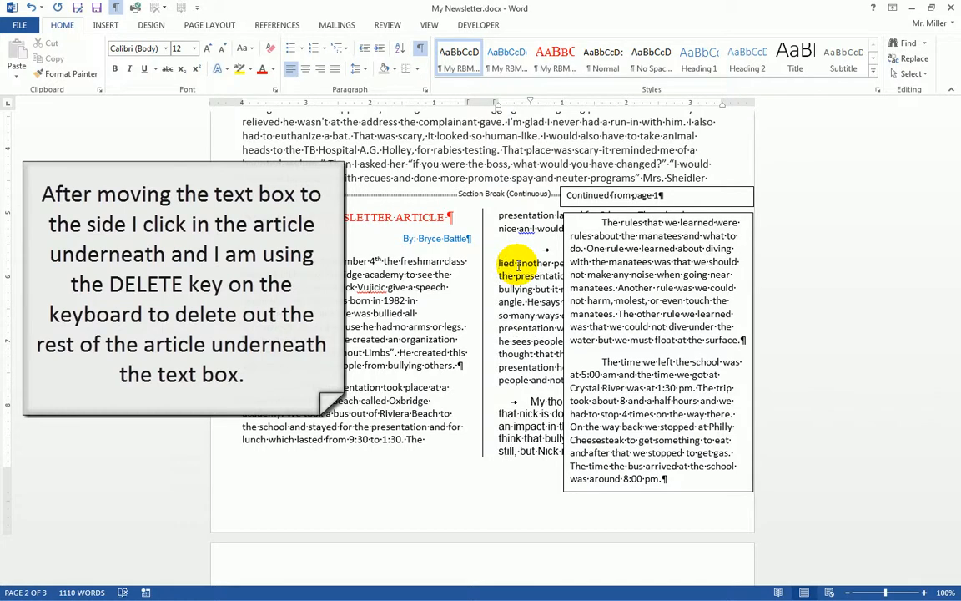
key(shift+Down)
key(shift+Down)
key(shift+Down)
key(shift+Down)
key(shift+Down)
key(shift+Down)
key(shift+Down)
key(shift+Down)
key(shift+Down)
key(shift+Down)
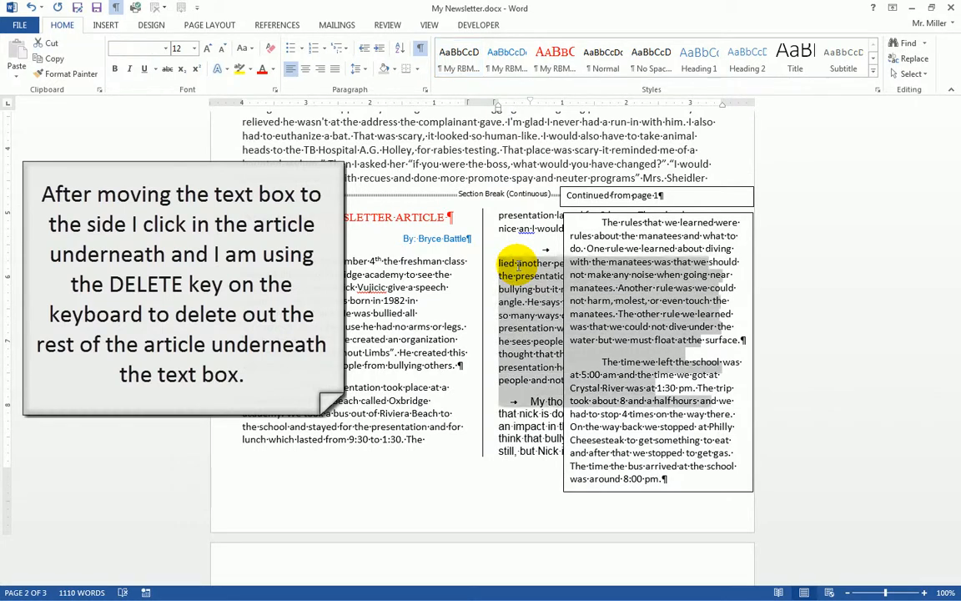
key(Delete)
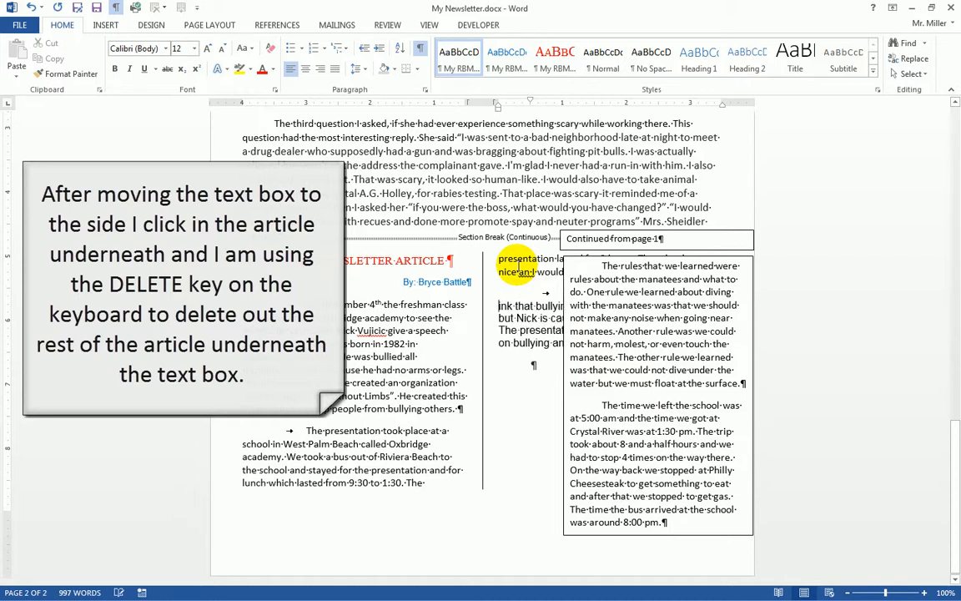
key(Delete)
key(Delete)
key(Delete)
key(Delete)
key(Delete)
key(Delete)
key(Delete)
key(Delete)
key(Delete)
key(Delete)
key(Delete)
key(Delete)
key(Delete)
key(Delete)
key(Delete)
key(Delete)
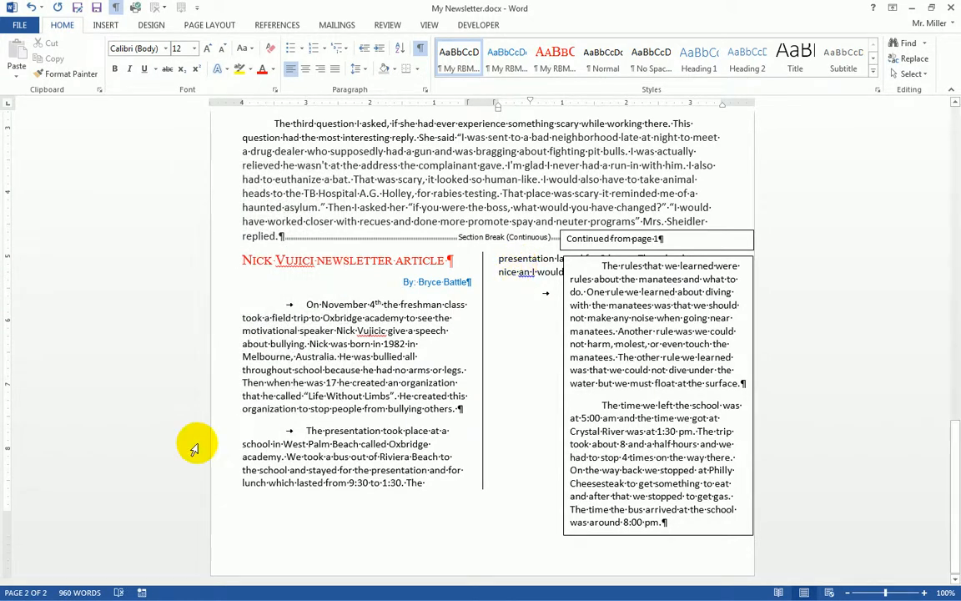
Step: Remove the leading tab from both body paragraphs of the Nick Vujici article
click(305, 305)
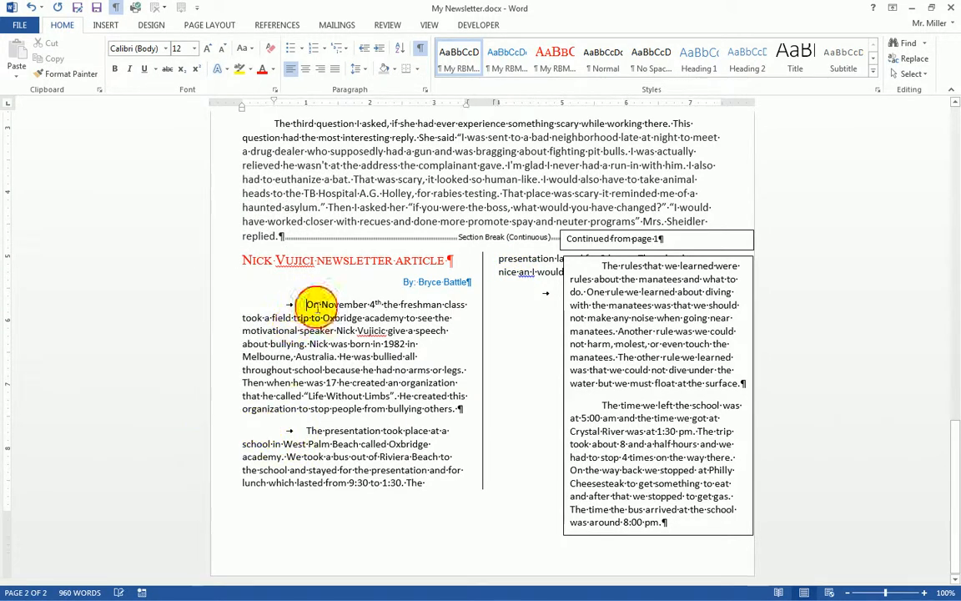
key(BackSpace)
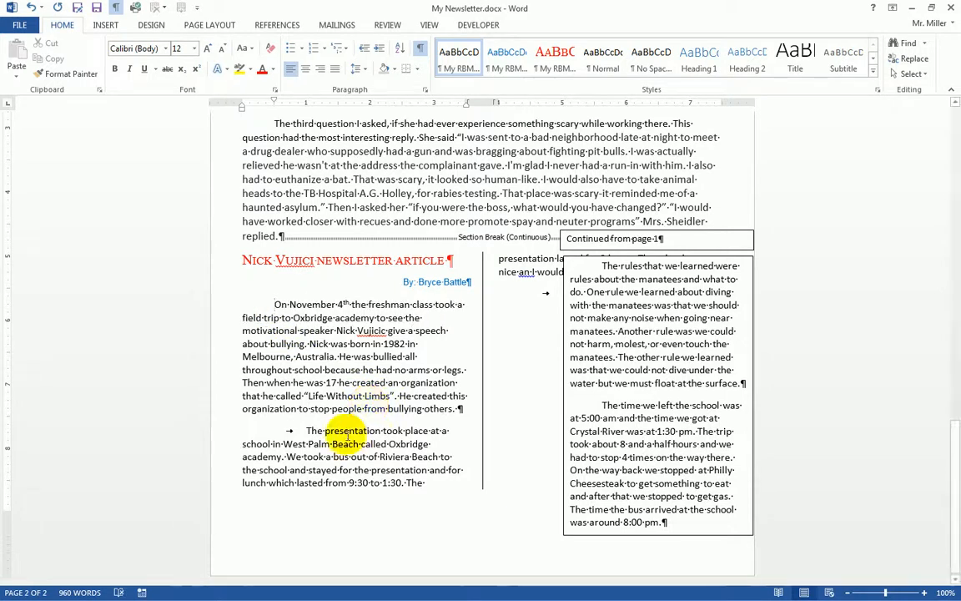
click(306, 431)
key(BackSpace)
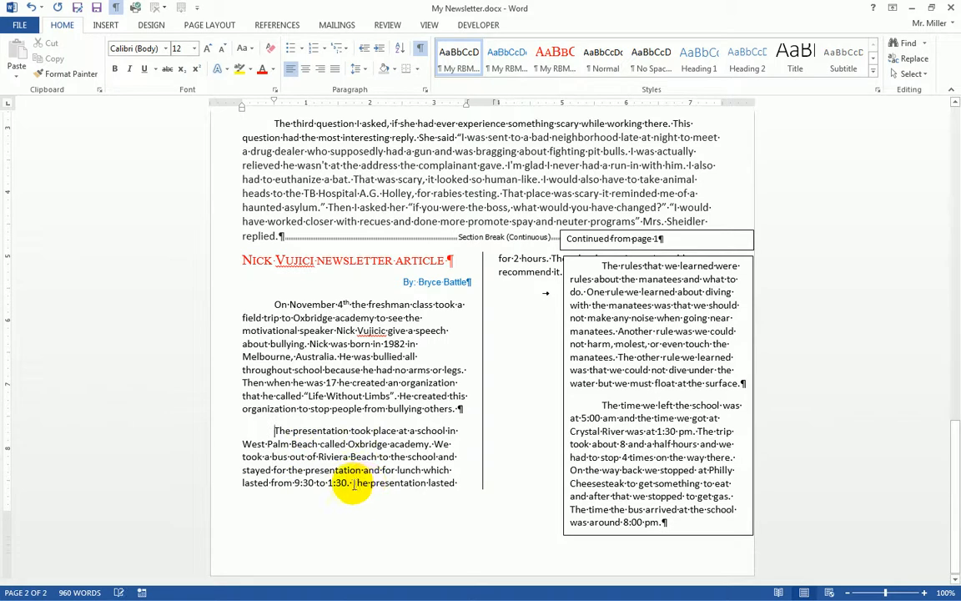
Step: Delete the sentence "The presentation lasted for 2 hours." from the Nick Vujici article's second paragraph
drag(353, 483, 470, 480)
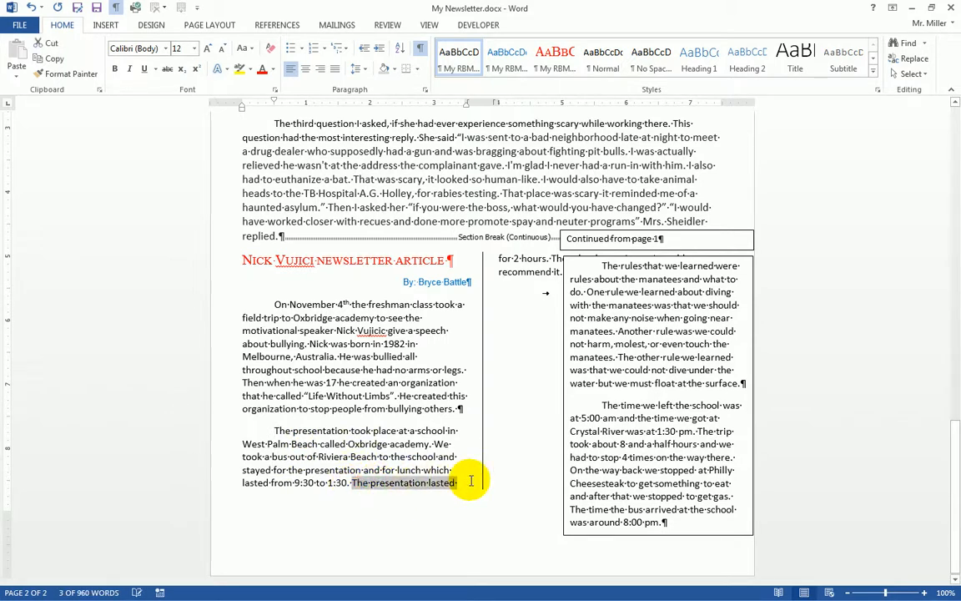
key(Delete)
key(Delete)
key(Delete)
key(Delete)
key(Delete)
key(Delete)
key(Delete)
key(Delete)
key(Delete)
key(Delete)
key(Delete)
key(Delete)
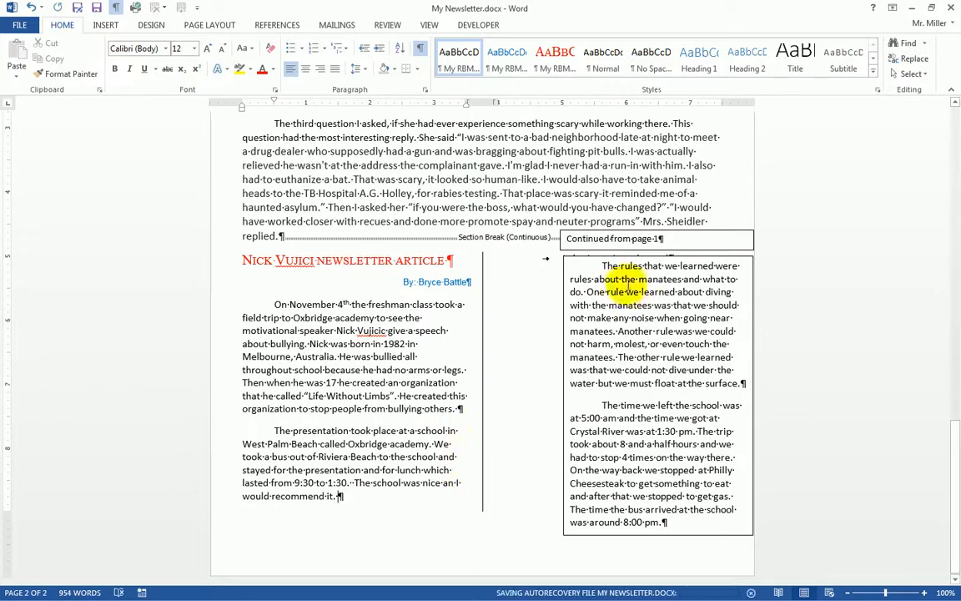
Step: Move the grouped "Continued from page 1" text boxes lower and delete the leftover "stud" paragraph at the top of the second column
click(526, 265)
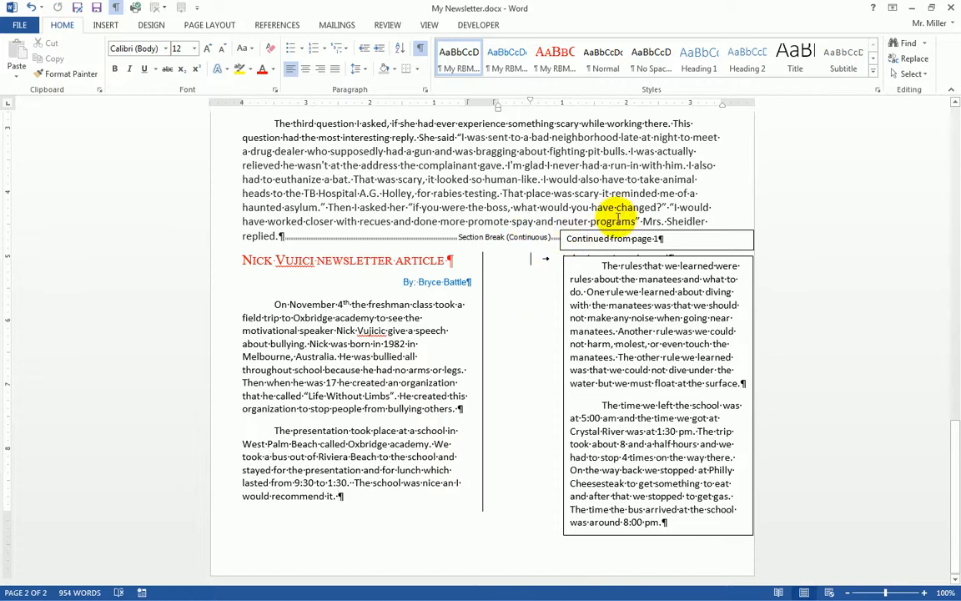
click(655, 240)
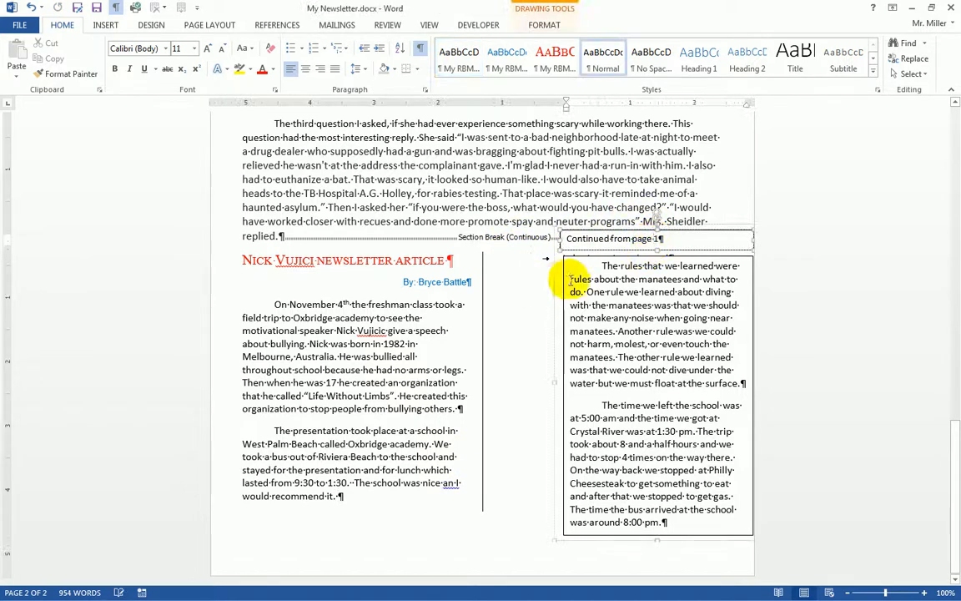
drag(552, 284, 536, 361)
click(528, 262)
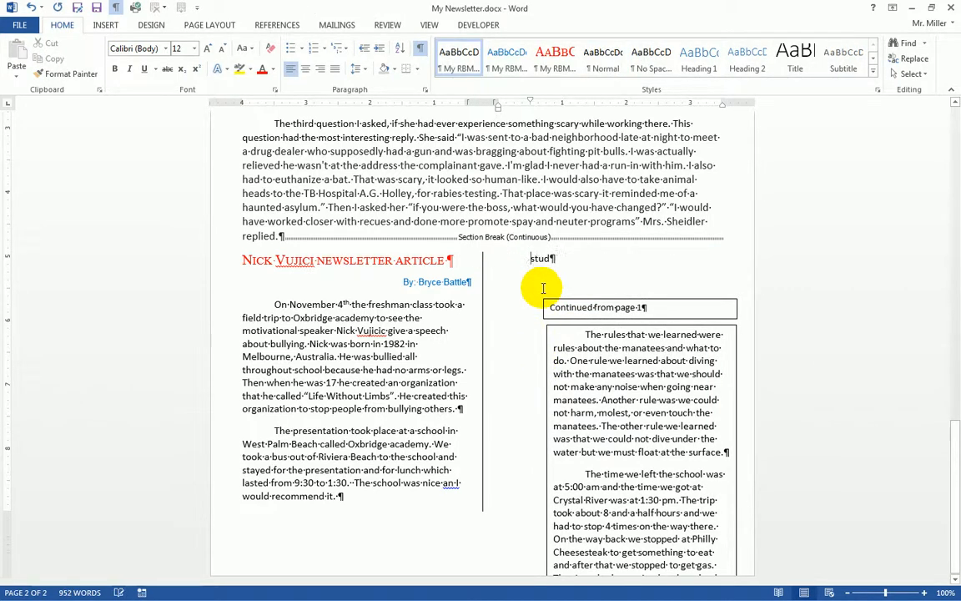
key(BackSpace)
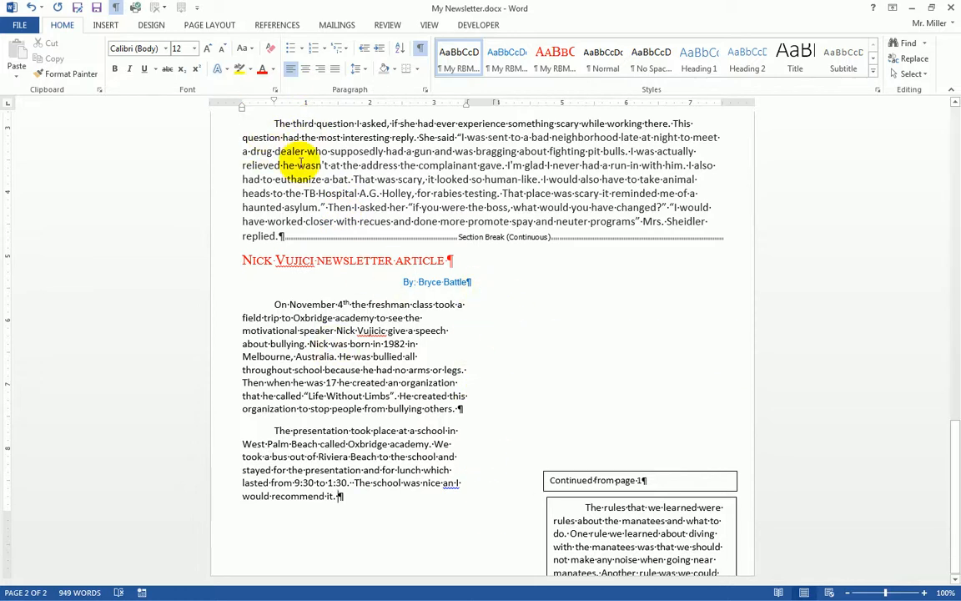
Step: Insert a column break after "would recommend it." at the end of the Nick Vujici article
click(209, 25)
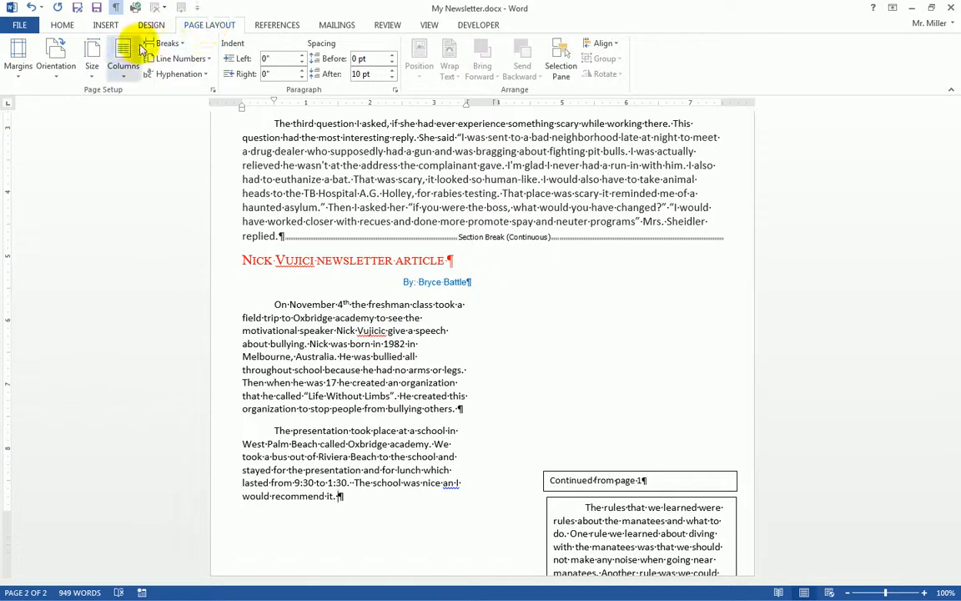
click(165, 42)
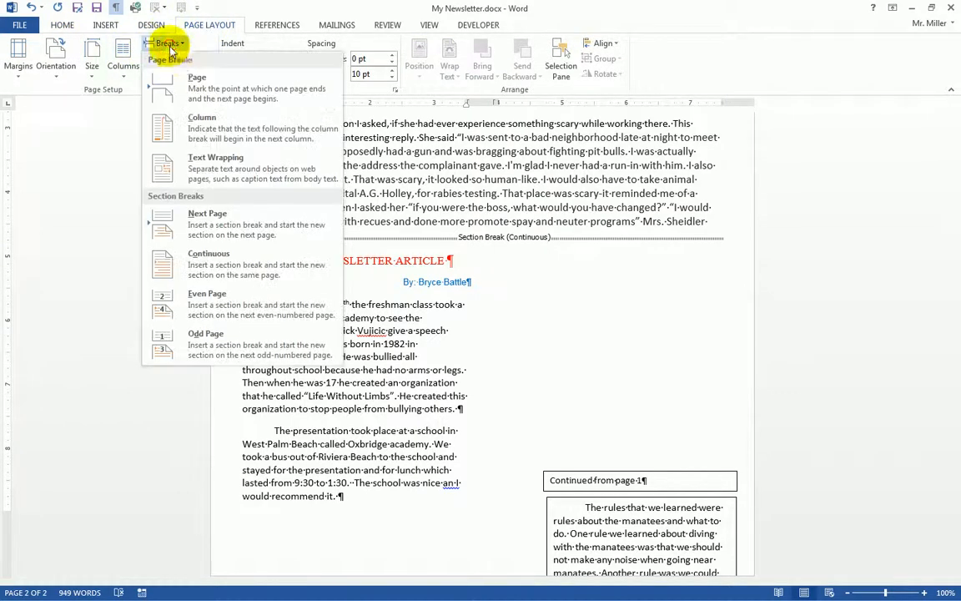
click(164, 123)
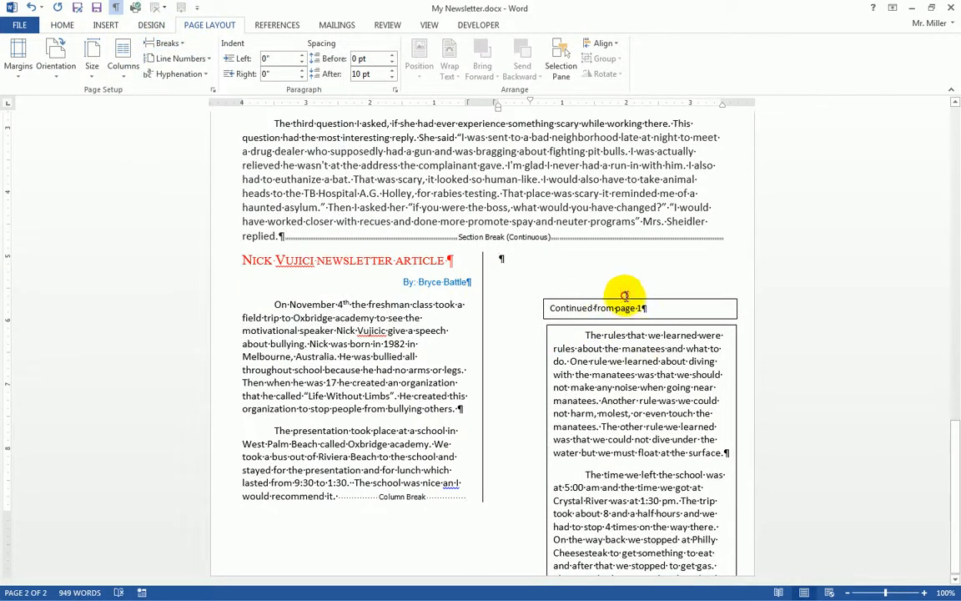
Step: Move the grouped "Continued from page 1" text boxes to the top of the second column, beside the Nick Vujici article
click(553, 311)
drag(536, 331, 503, 283)
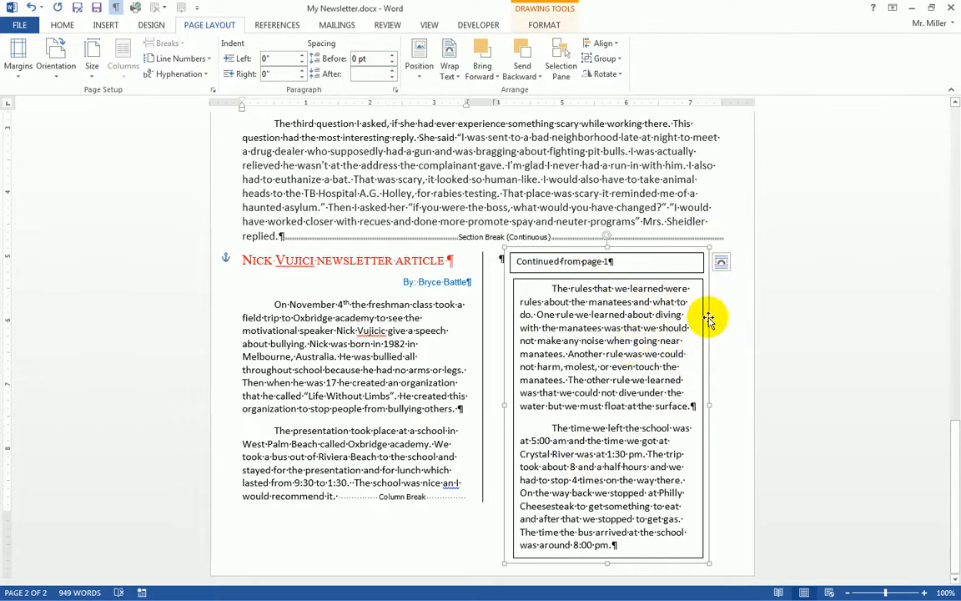
drag(707, 315, 705, 309)
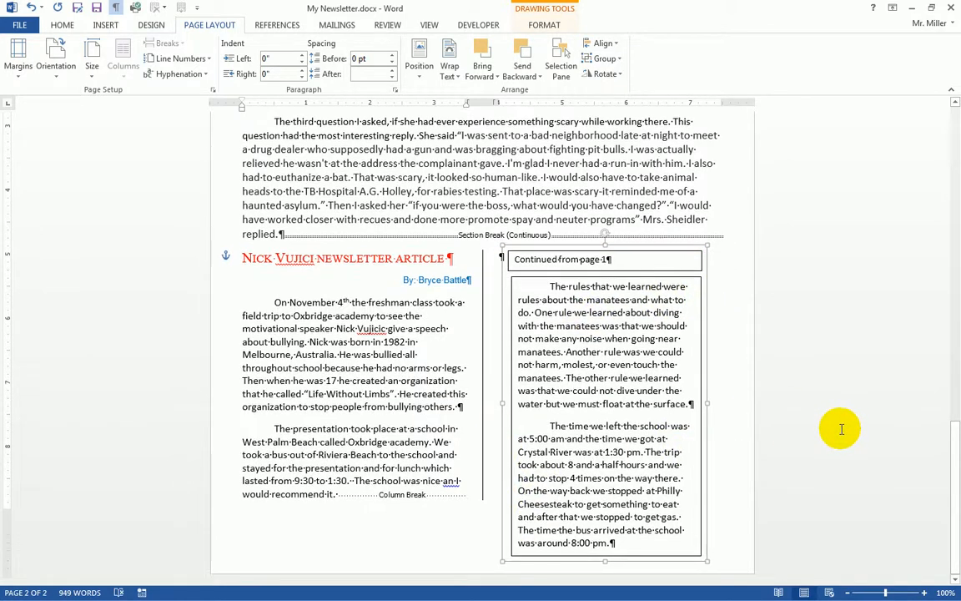
click(389, 499)
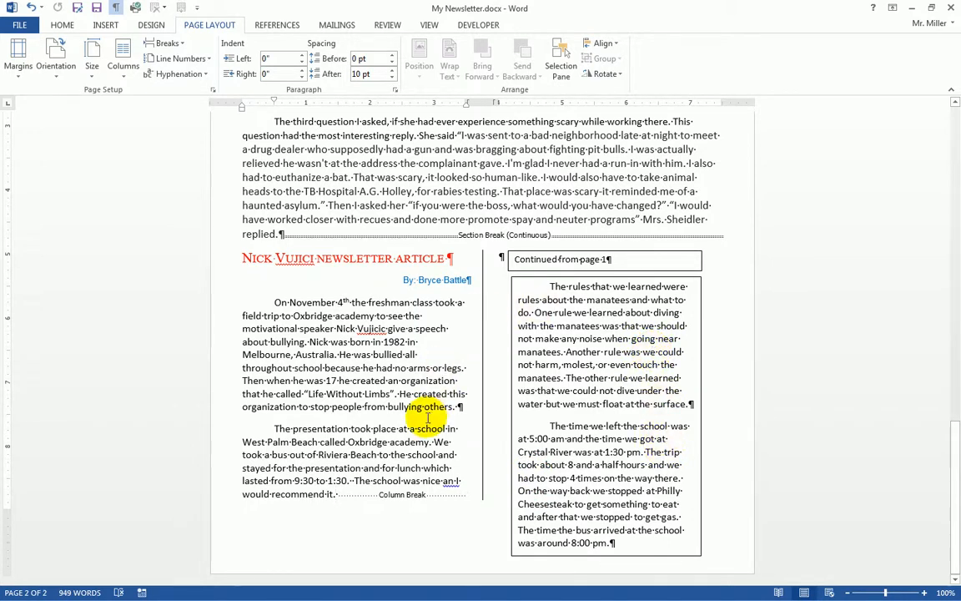
scroll(427, 417, up, 10)
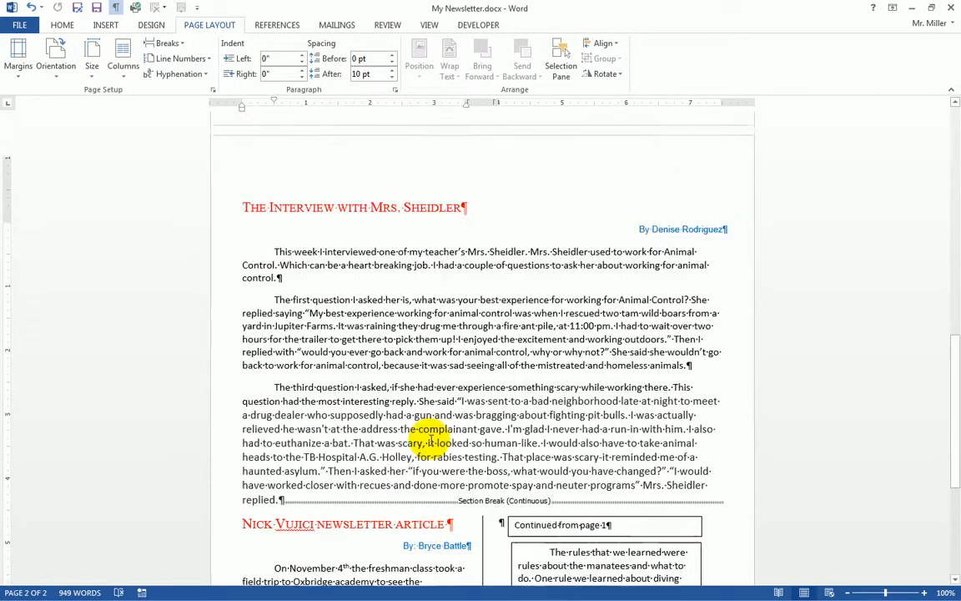
scroll(430, 438, up, 8)
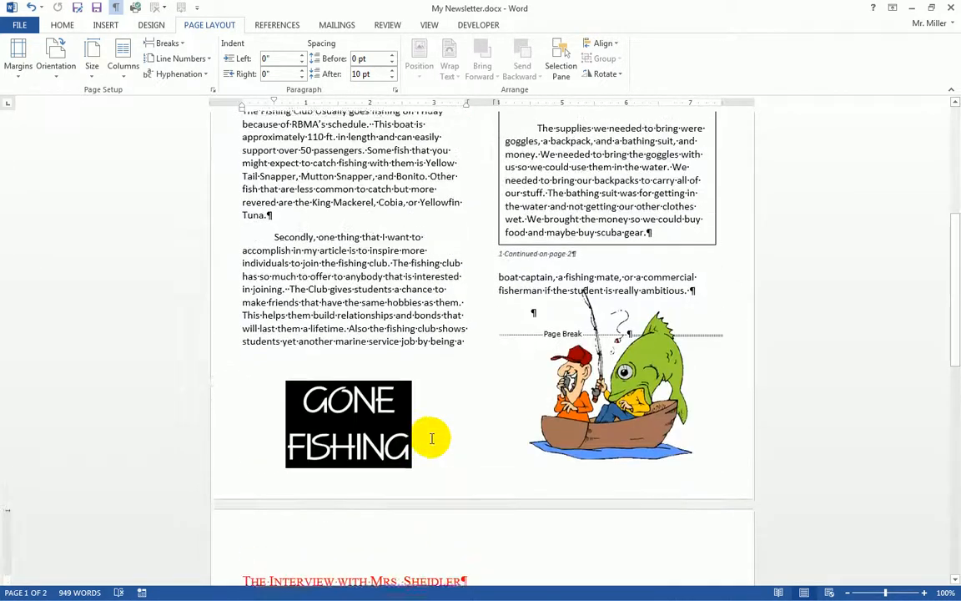
scroll(431, 440, up, 5)
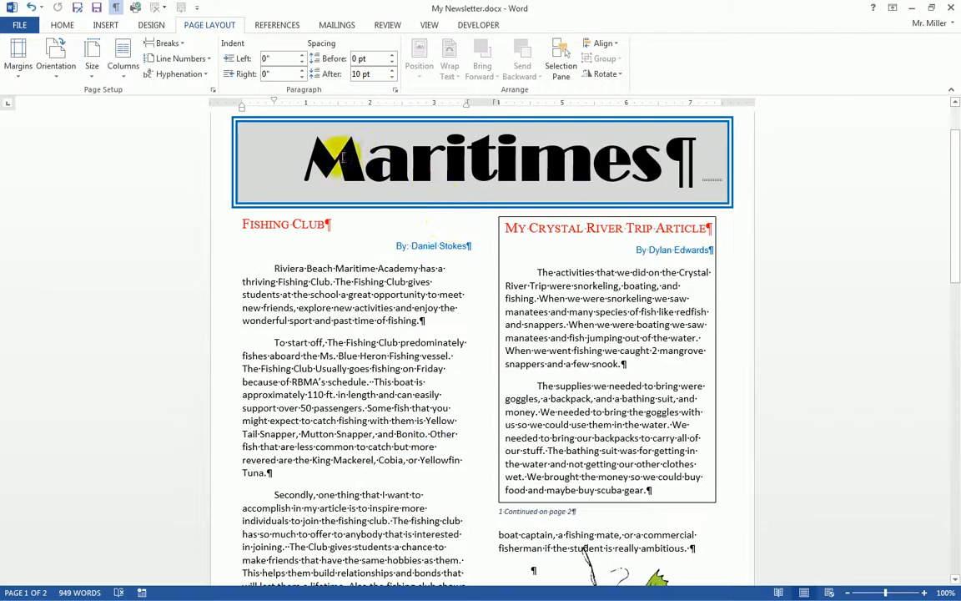
scroll(551, 437, down, 10)
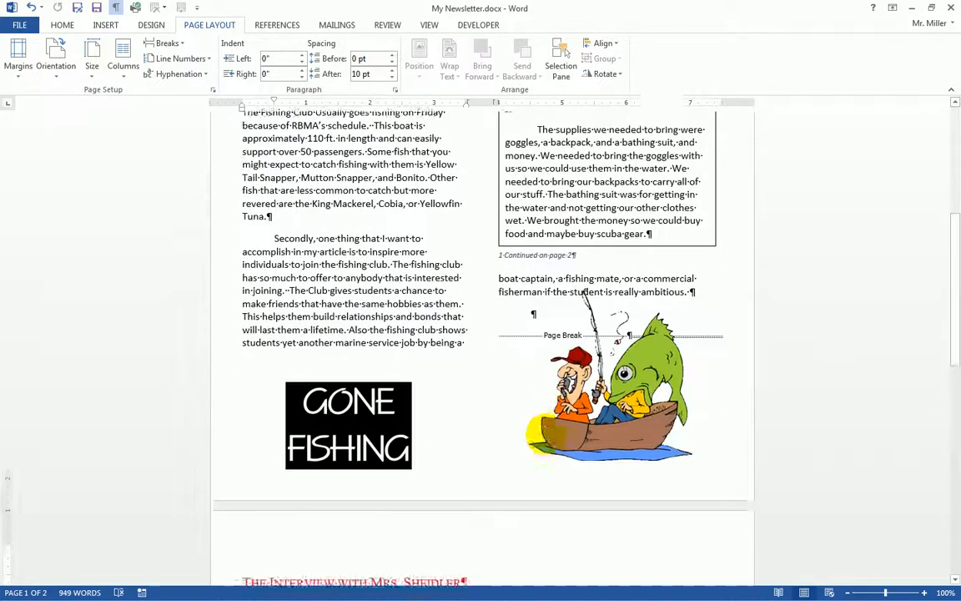
scroll(551, 437, down, 5)
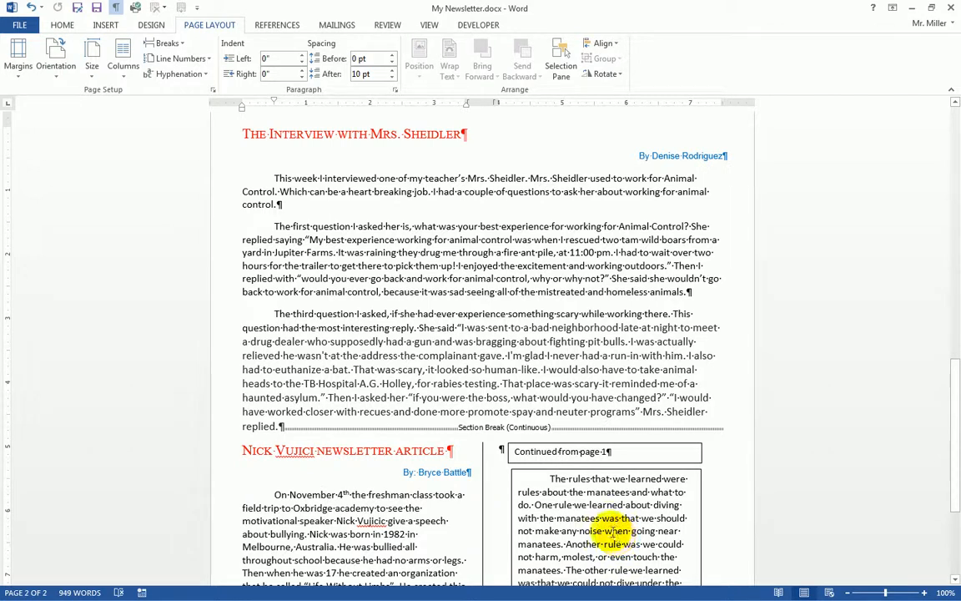
scroll(615, 532, down, 3)
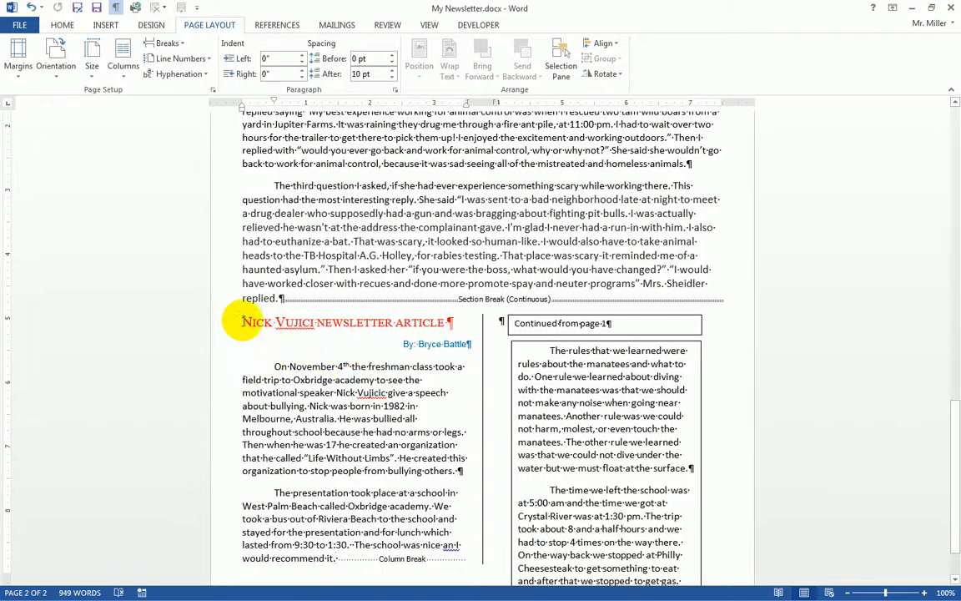
Step: Add a bookmark named Nick_Vujic to the title of the Nick Vujici newsletter article
drag(243, 322, 448, 322)
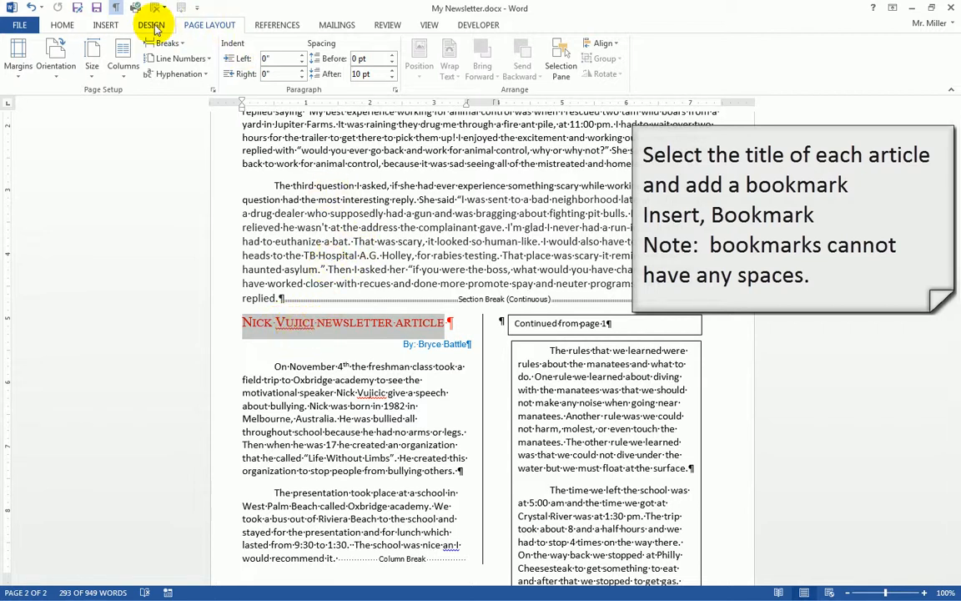
click(96, 29)
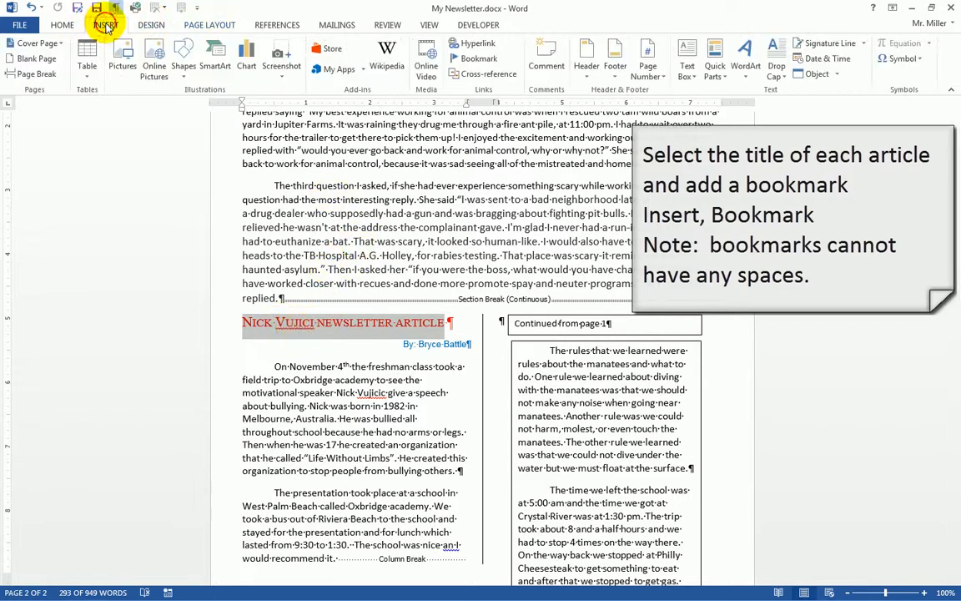
click(473, 60)
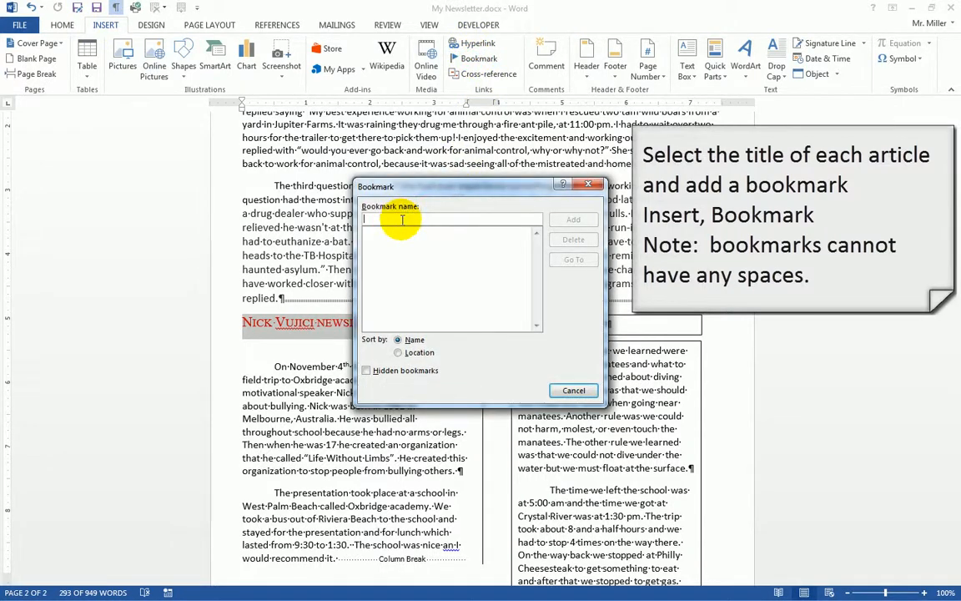
text(Nick_Vujic)
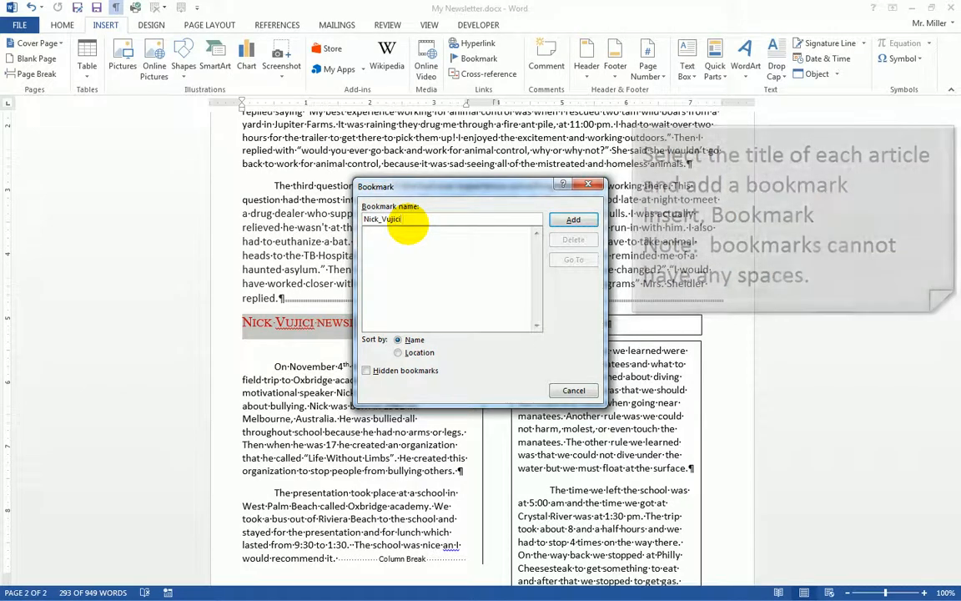
click(574, 220)
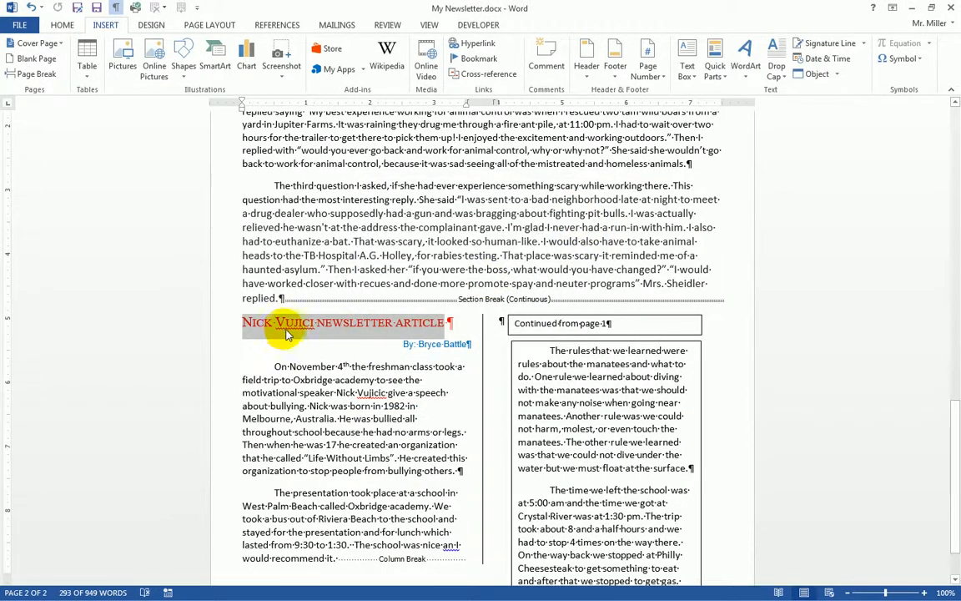
Step: Bookmark the title of the teacher interview article on page 2, using the teacher's surname as the bookmark name
scroll(284, 334, down, 1)
scroll(292, 308, up, 6)
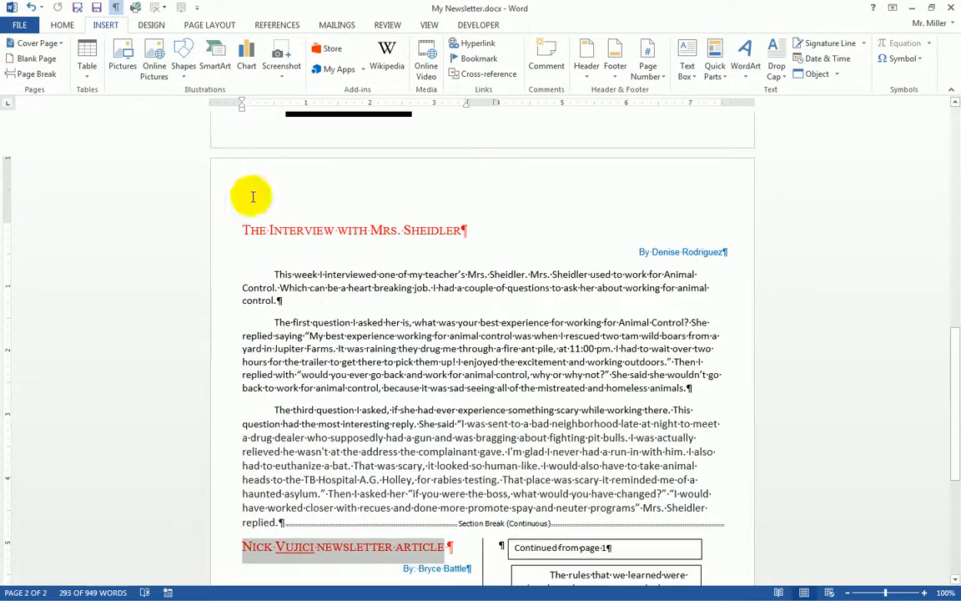
drag(244, 229, 461, 229)
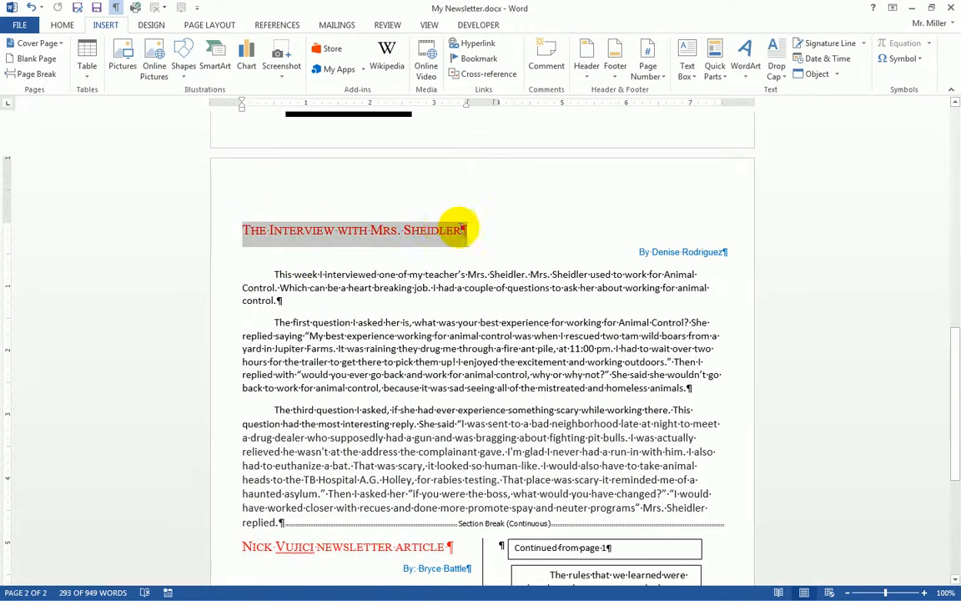
click(483, 58)
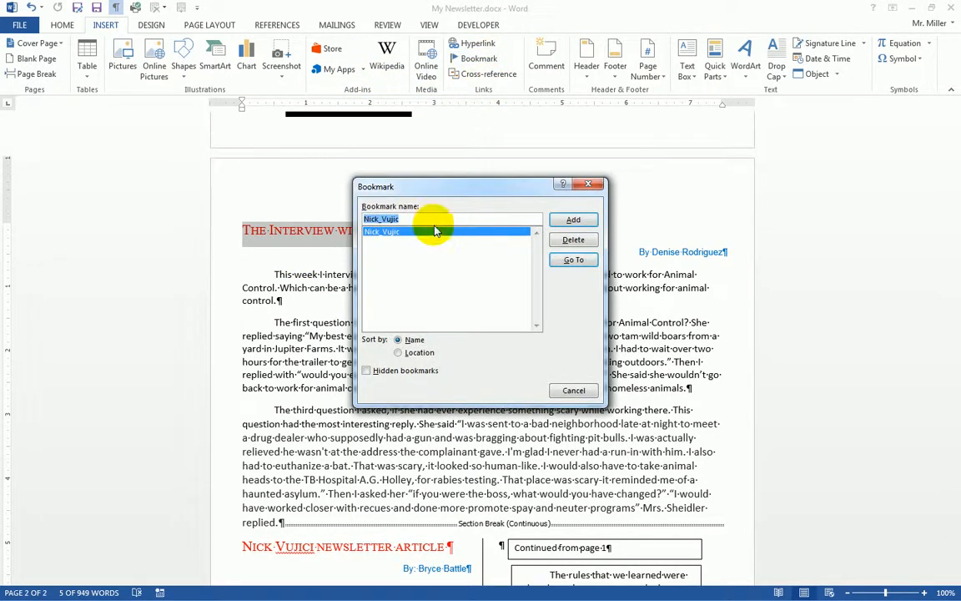
text(Sheid)
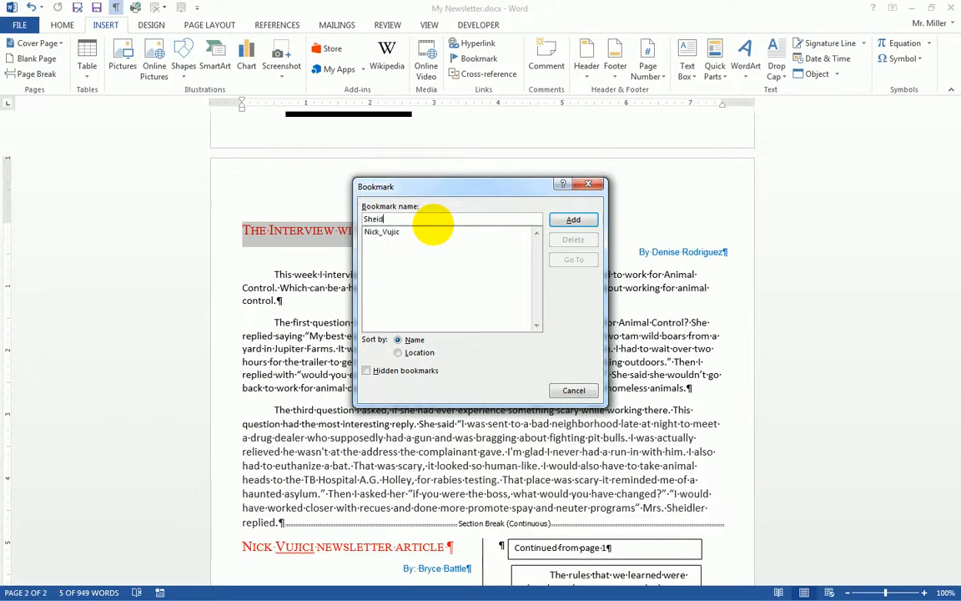
text(ler)
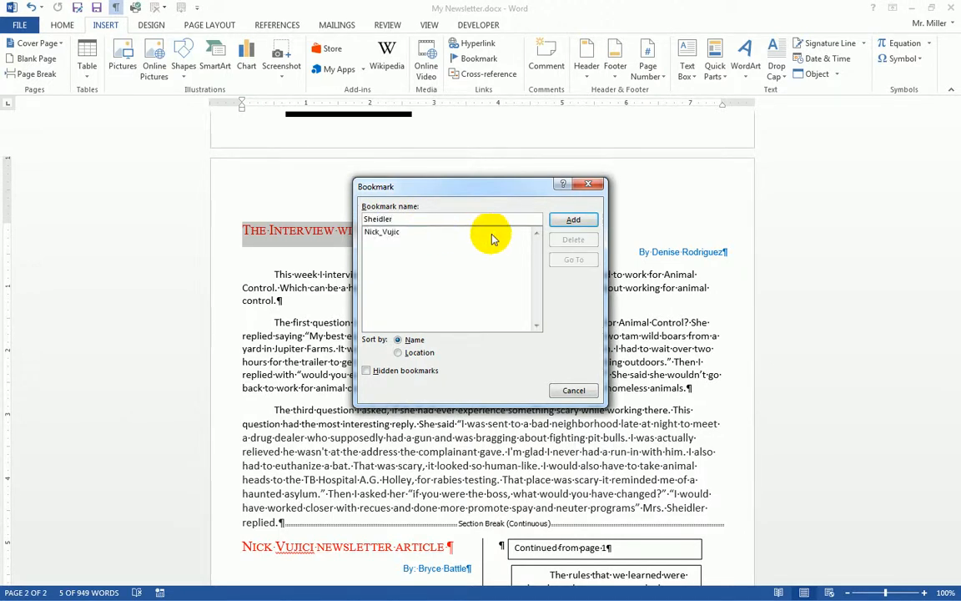
click(573, 219)
Step: Add a bookmark named Crystal to the My Crystal River Trip Article title on page 1
scroll(571, 342, up, 1)
scroll(572, 342, up, 15)
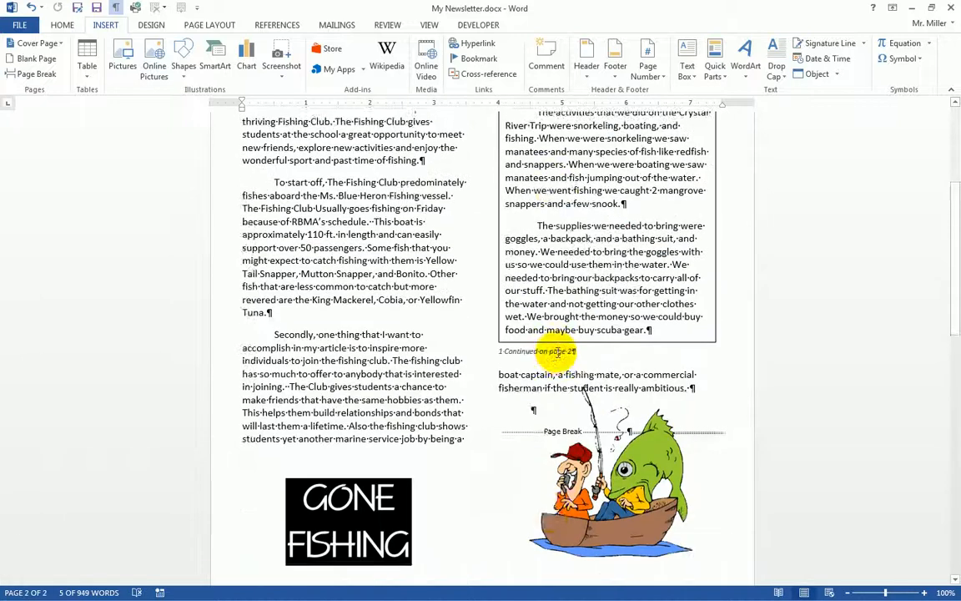
drag(508, 292, 686, 285)
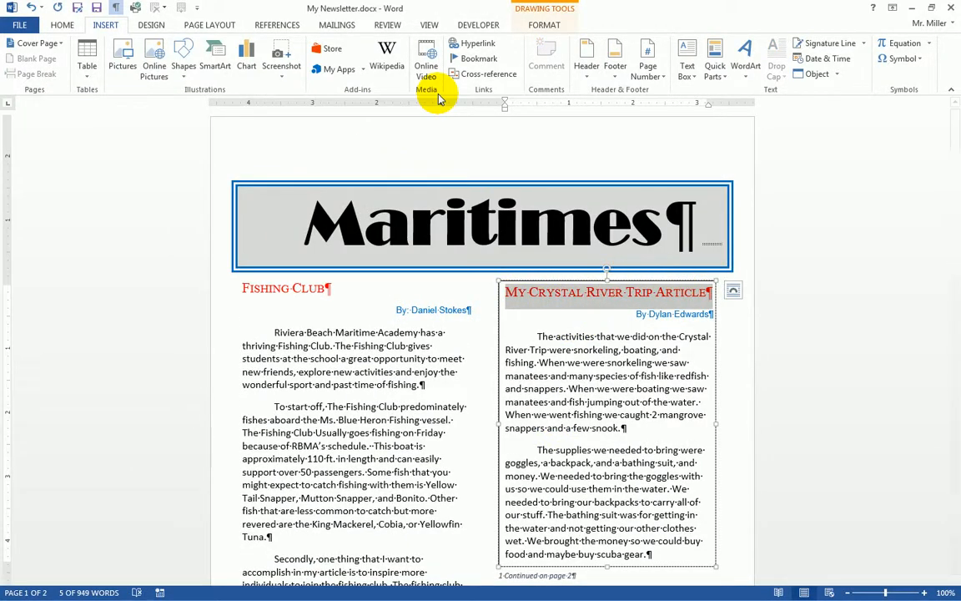
click(469, 58)
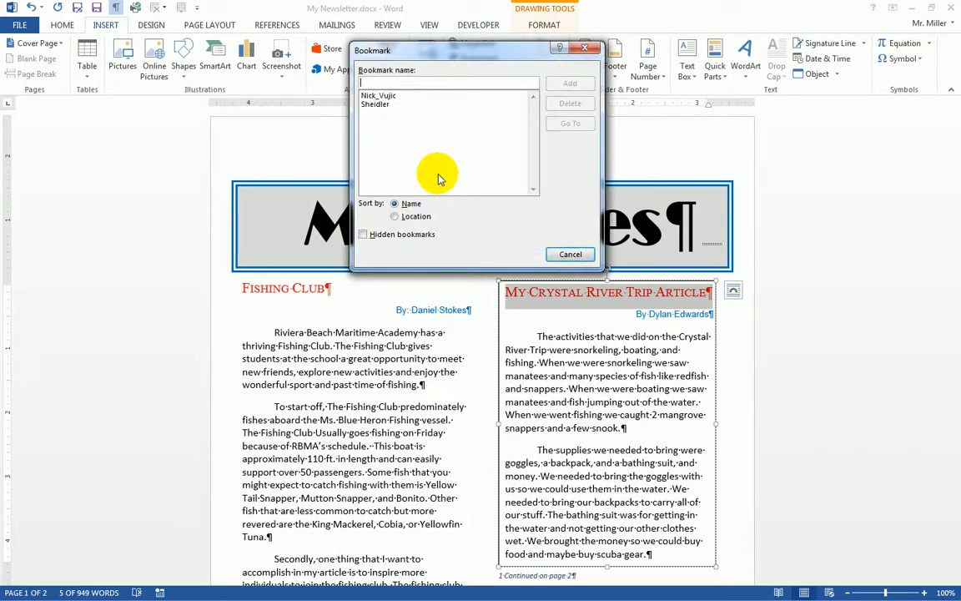
text(Crysta)
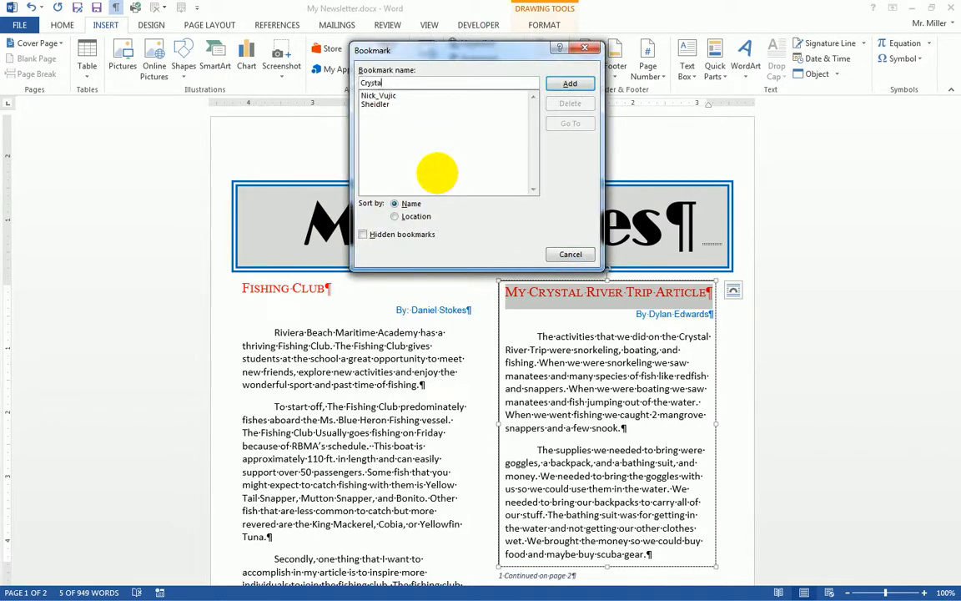
text(l)
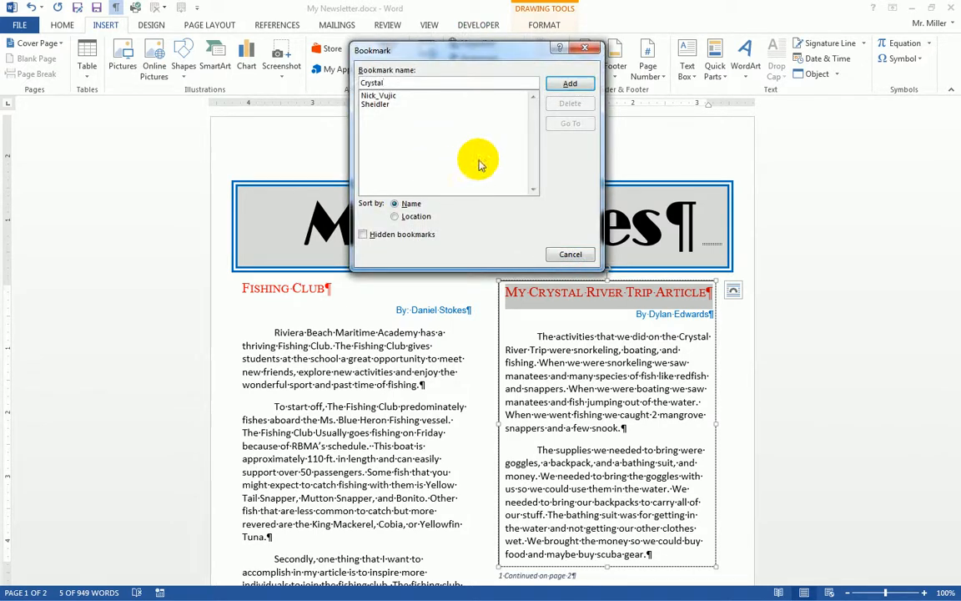
click(569, 83)
Step: Add a bookmark named Fishing to the Fishing Club article title on page 1
drag(243, 288, 322, 286)
click(482, 60)
text(Fishing)
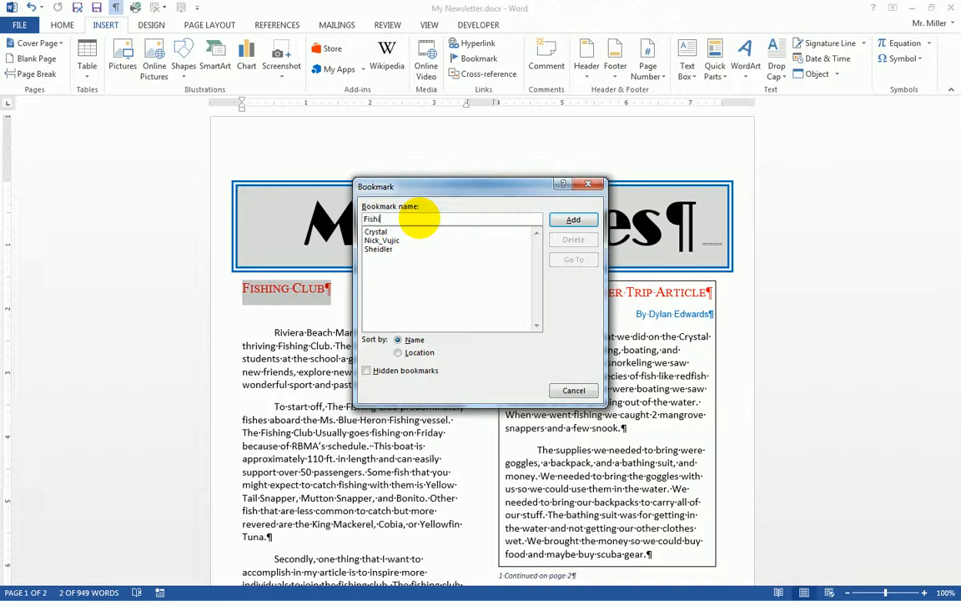
click(574, 221)
Step: Look over both newsletter pages to check the layout of all the articles
scroll(553, 305, down, 7)
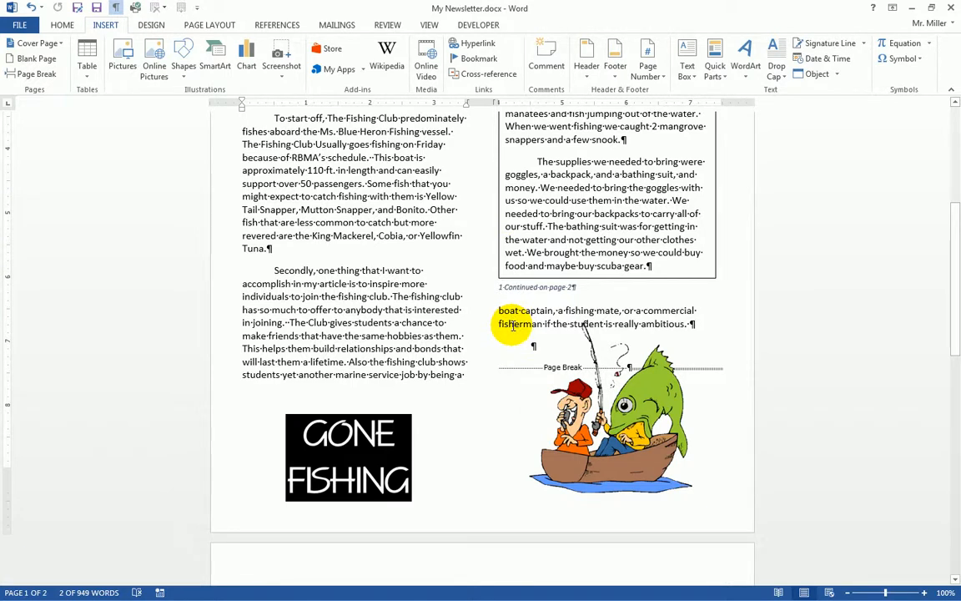
scroll(513, 325, down, 3)
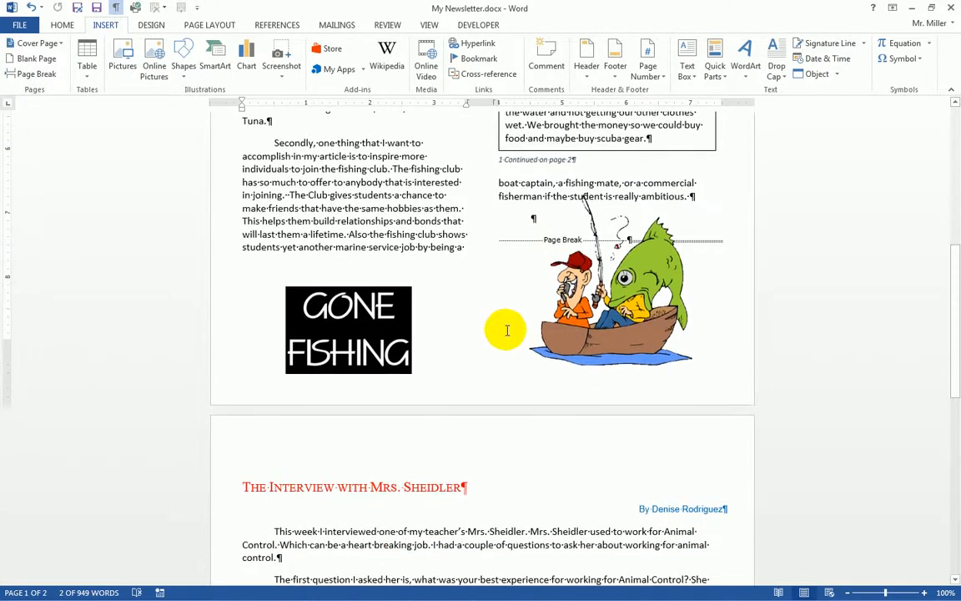
scroll(499, 322, down, 5)
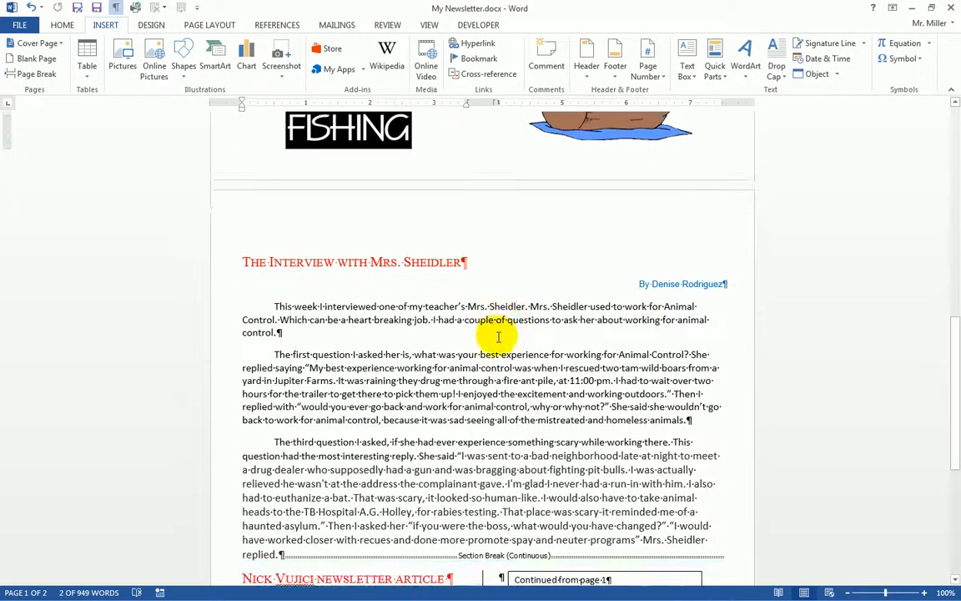
scroll(498, 334, down, 4)
scroll(492, 349, down, 2)
scroll(491, 350, down, 1)
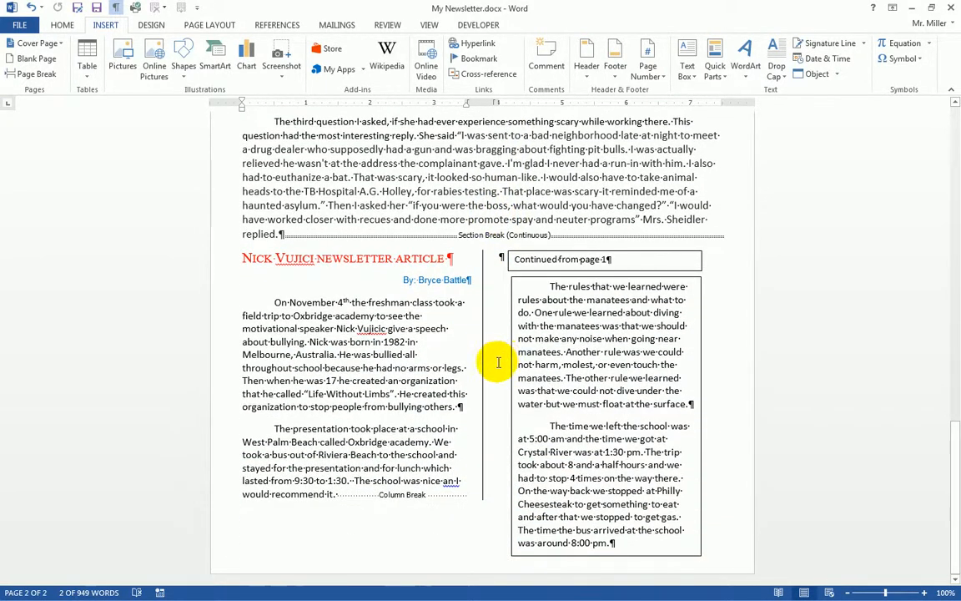
scroll(500, 361, up, 10)
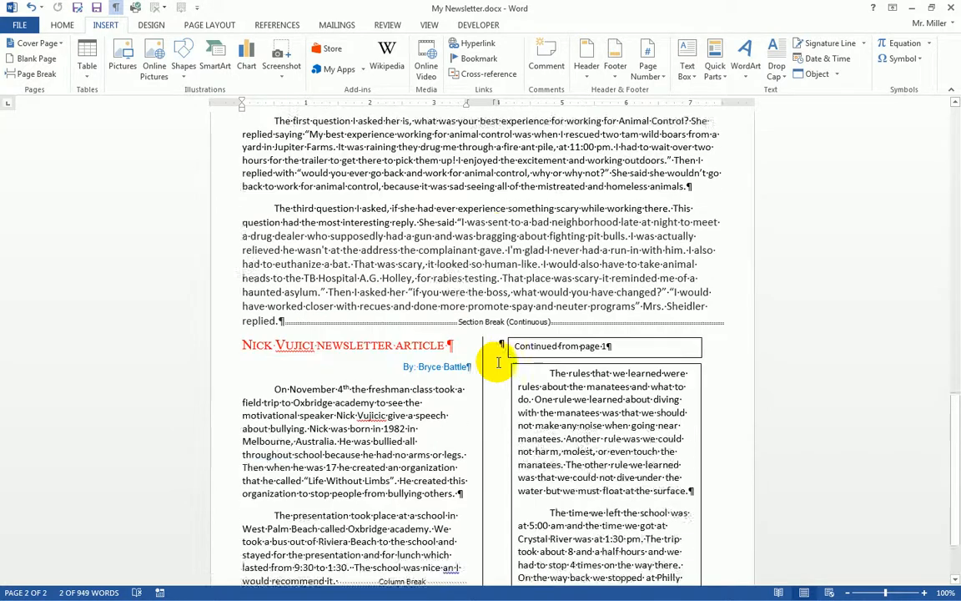
scroll(503, 362, up, 7)
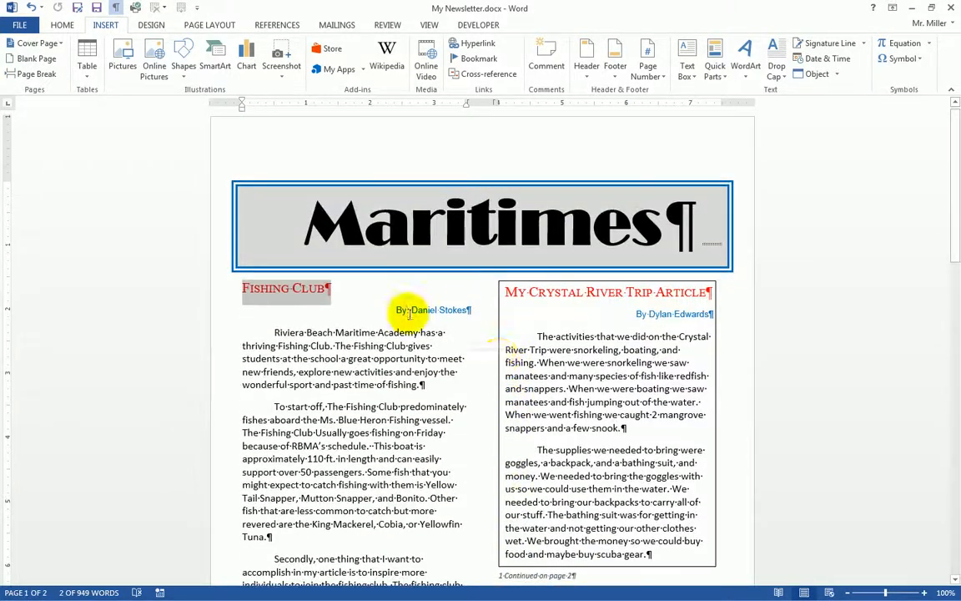
click(275, 333)
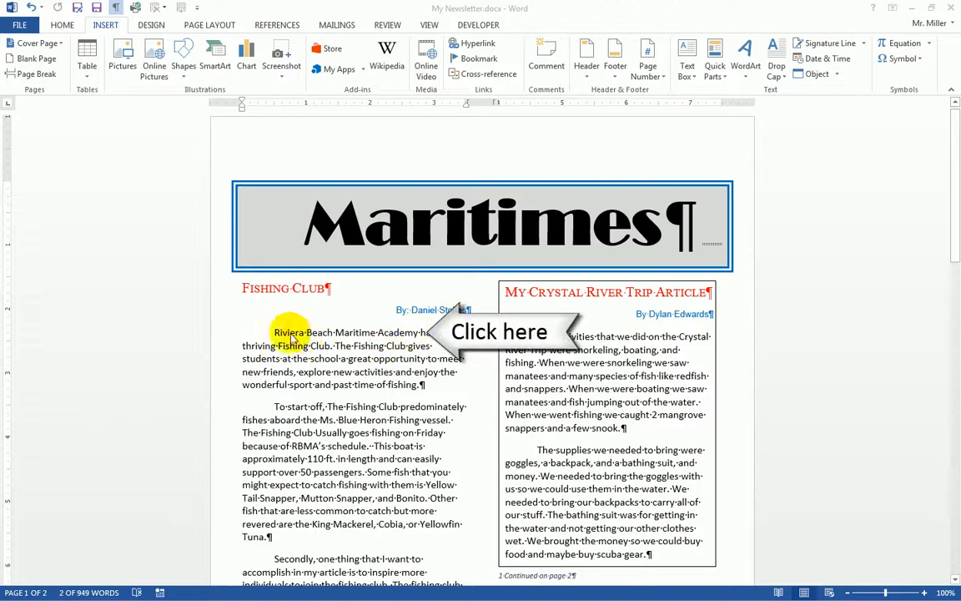
click(239, 290)
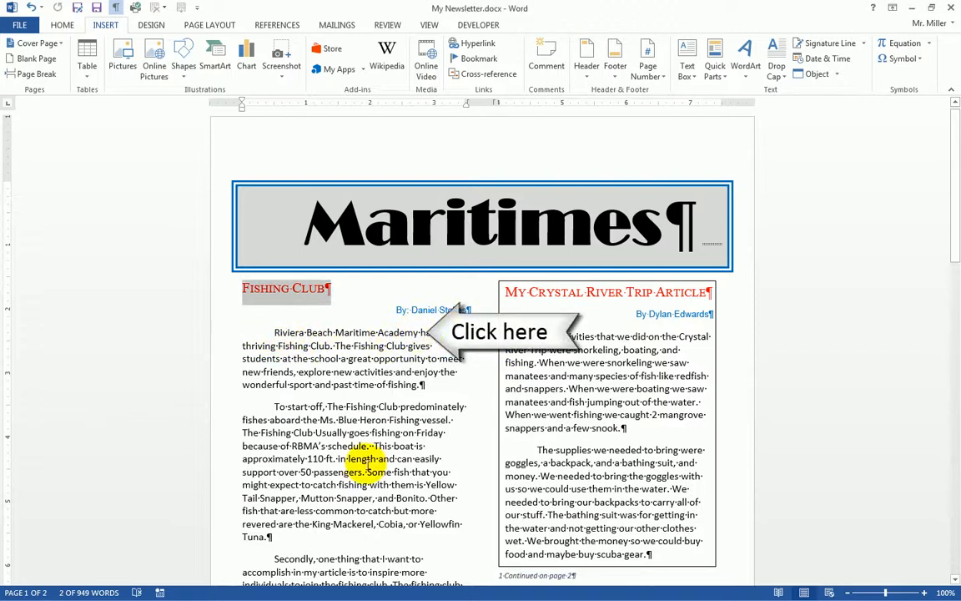
scroll(358, 457, down, 1)
click(423, 300)
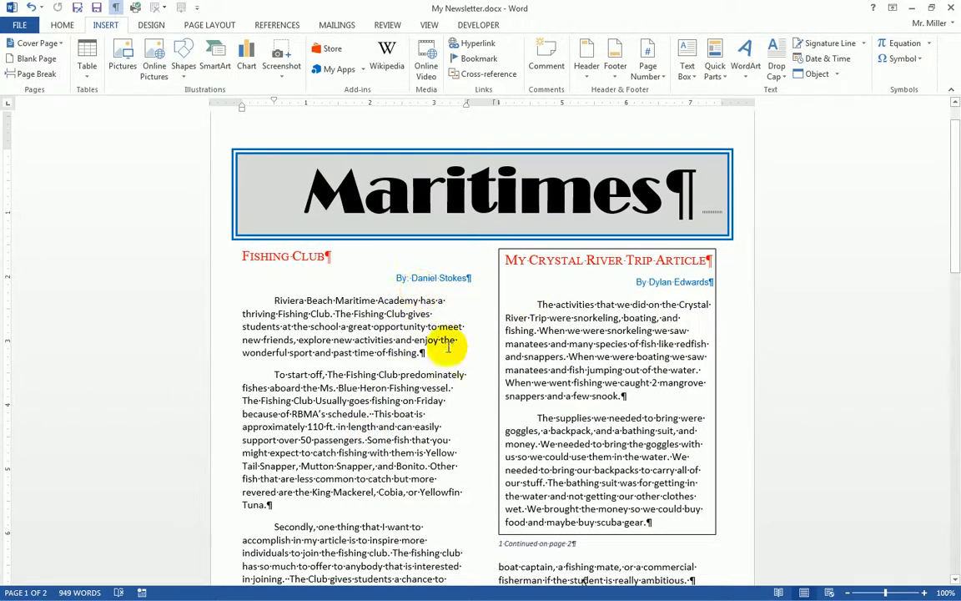
text(()
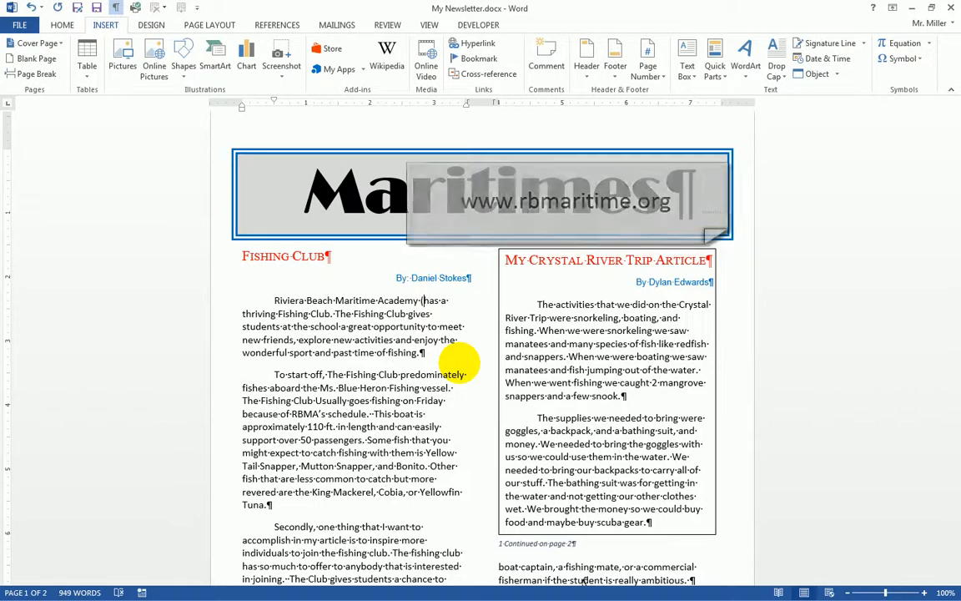
text(www.rbmaritimehas a thriving Fishing Club. The)
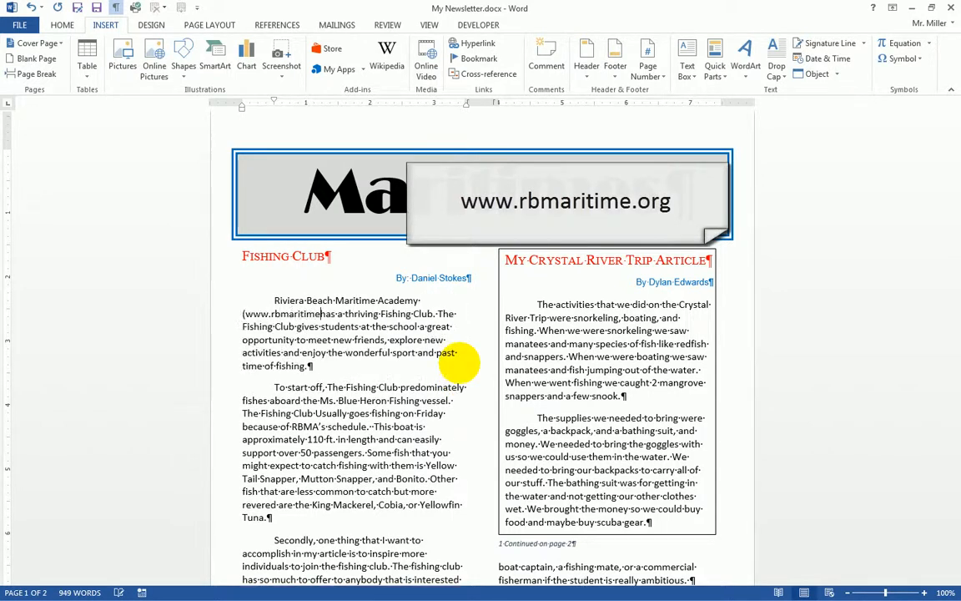
text(g)
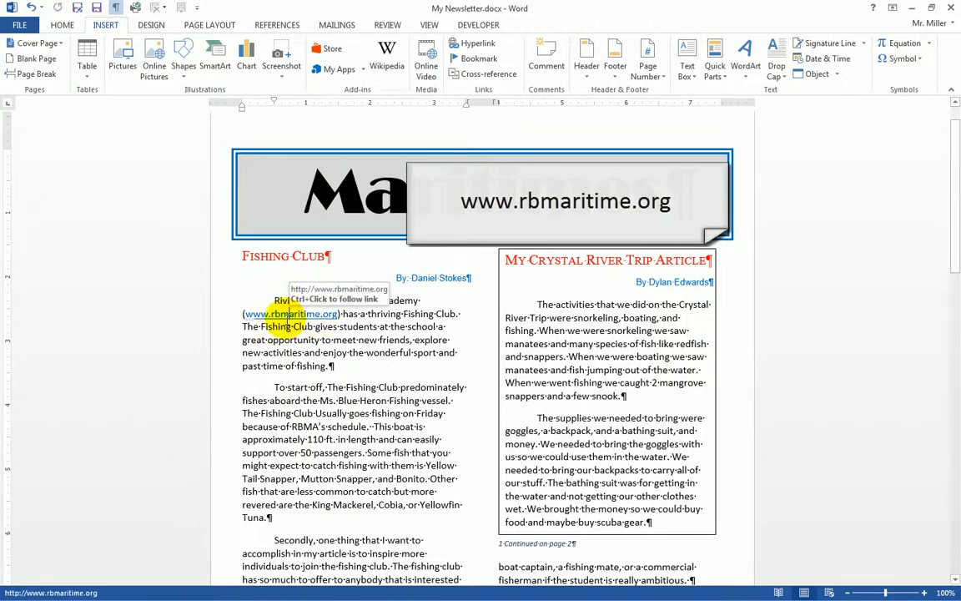
drag(288, 317, 252, 320)
click(251, 317)
mouse_move(337, 316)
mouse_down()
mouse_move(249, 319)
mouse_move(337, 313)
mouse_up()
click(248, 315)
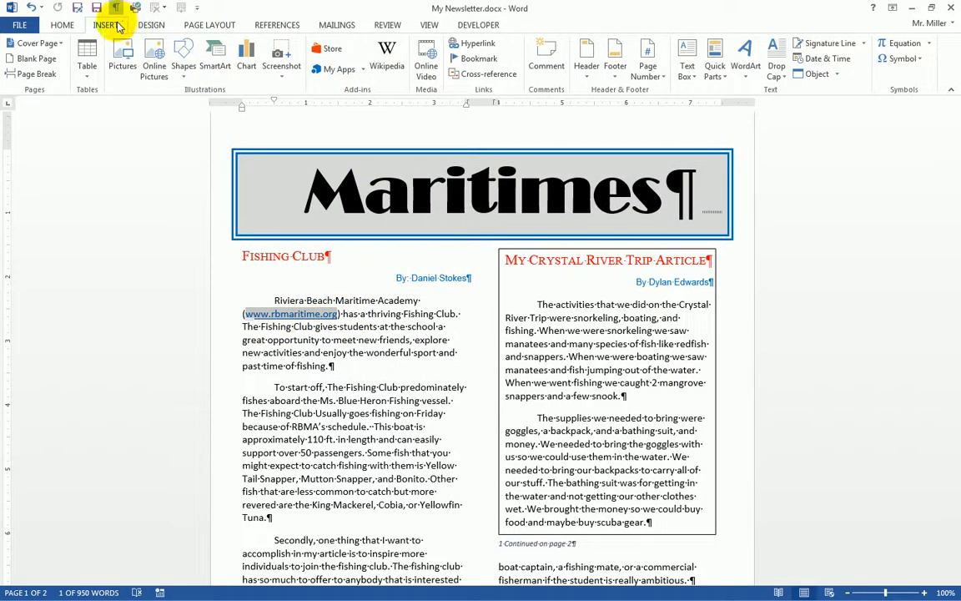
click(475, 42)
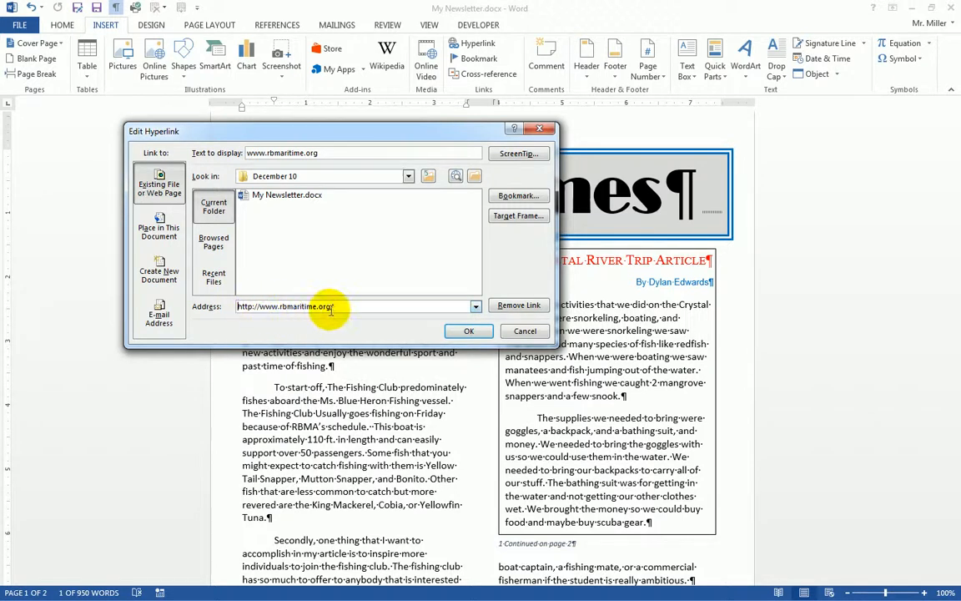
click(473, 332)
scroll(361, 353, down, 4)
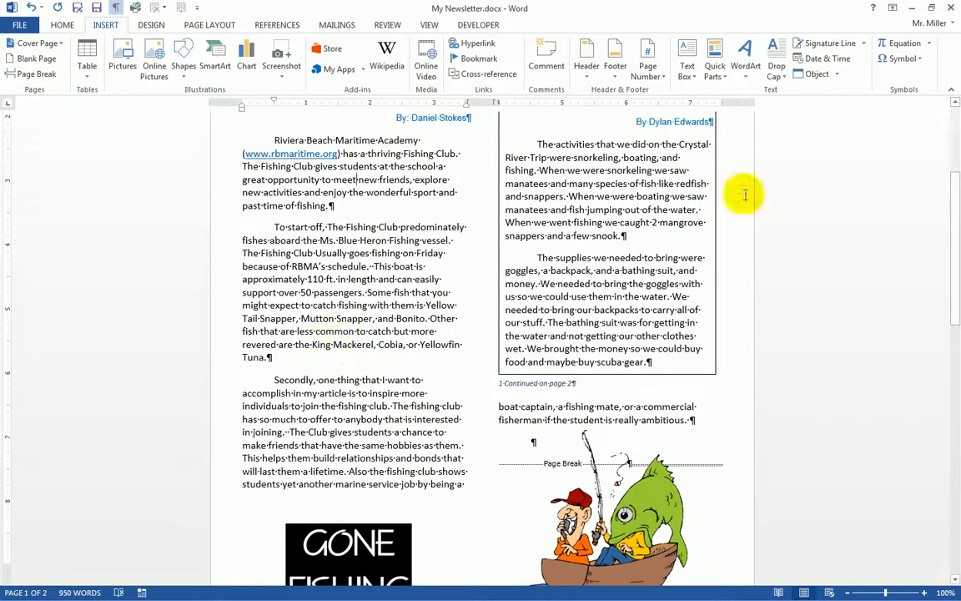
Step: Switch to the RBMA-IT Newsletter wiki page in the browser and read steps 5 to 8 of the suggested assignment order
key(alt+Tab)
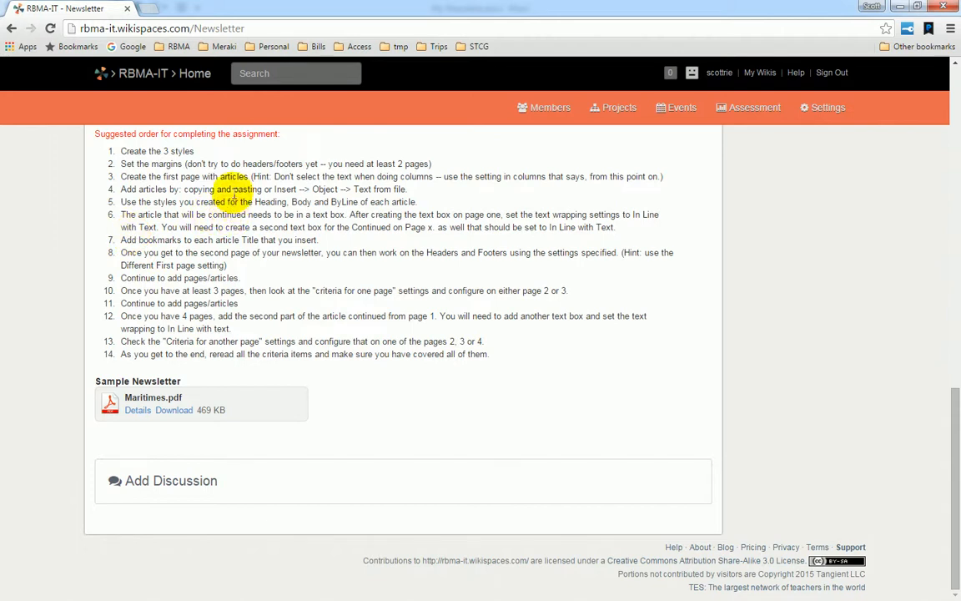
drag(127, 189, 415, 202)
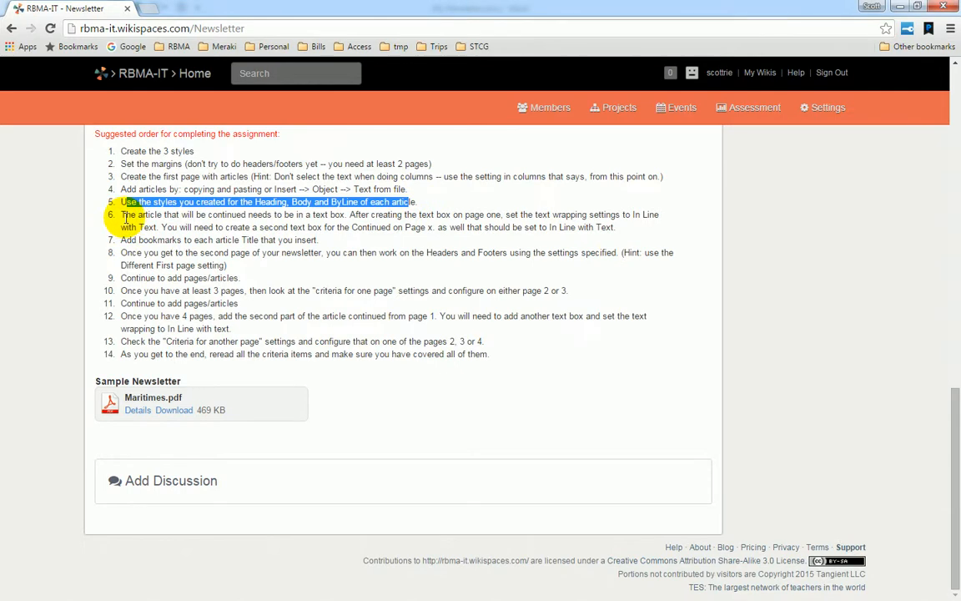
drag(125, 216, 349, 216)
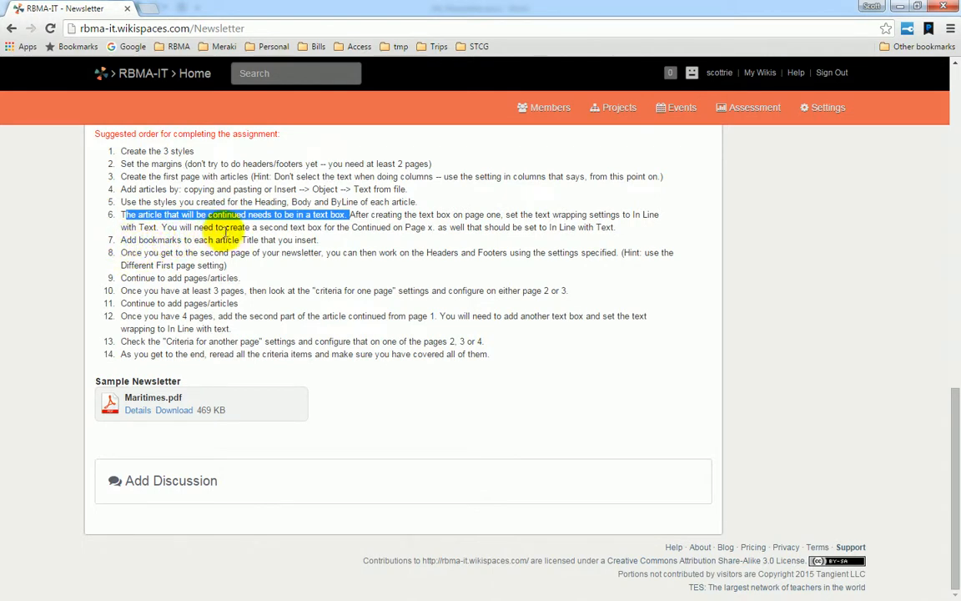
drag(357, 227, 425, 228)
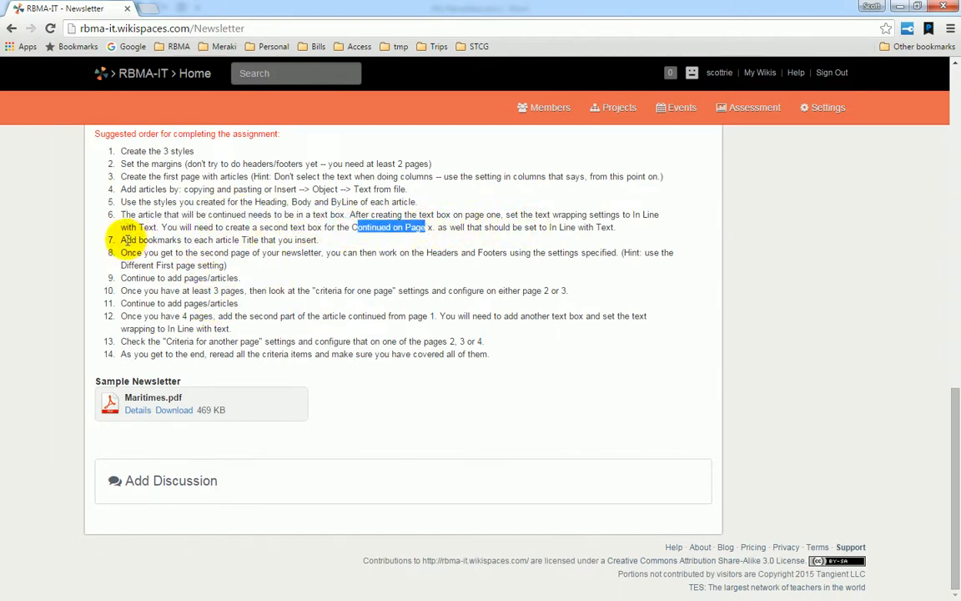
drag(125, 240, 278, 240)
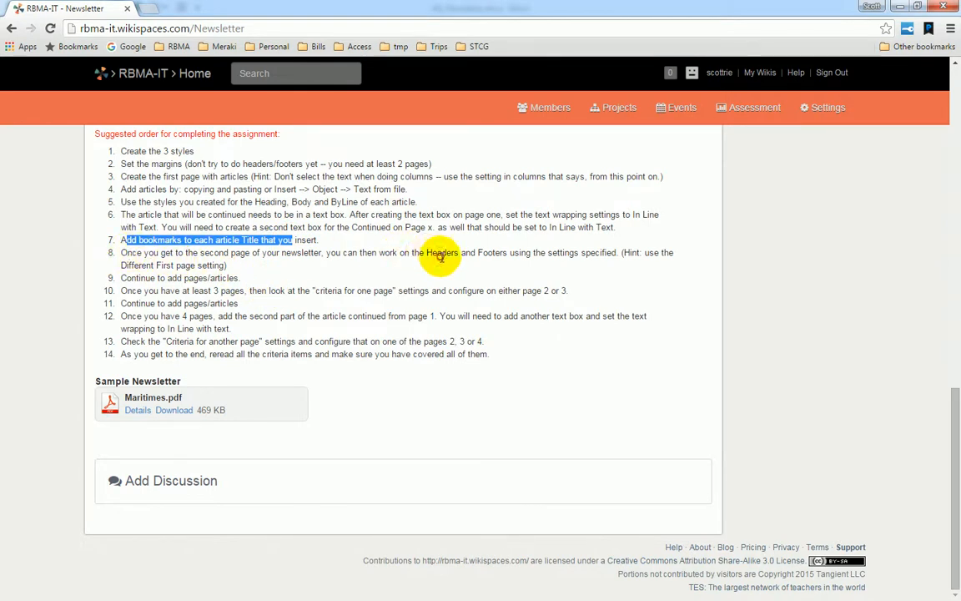
click(392, 252)
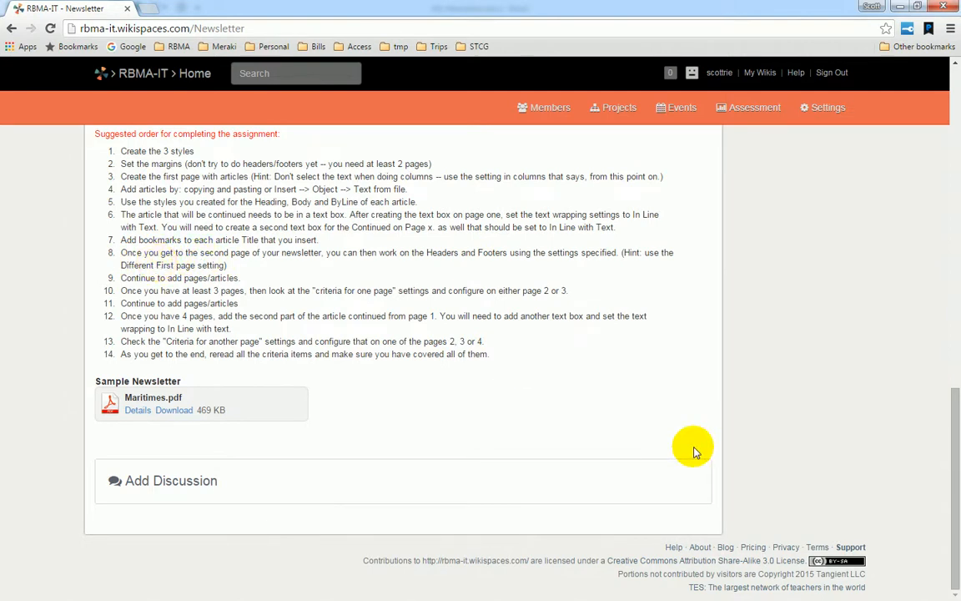
Step: Switch back to My Newsletter.docx in Word and open the page header for editing
key(alt+Tab)
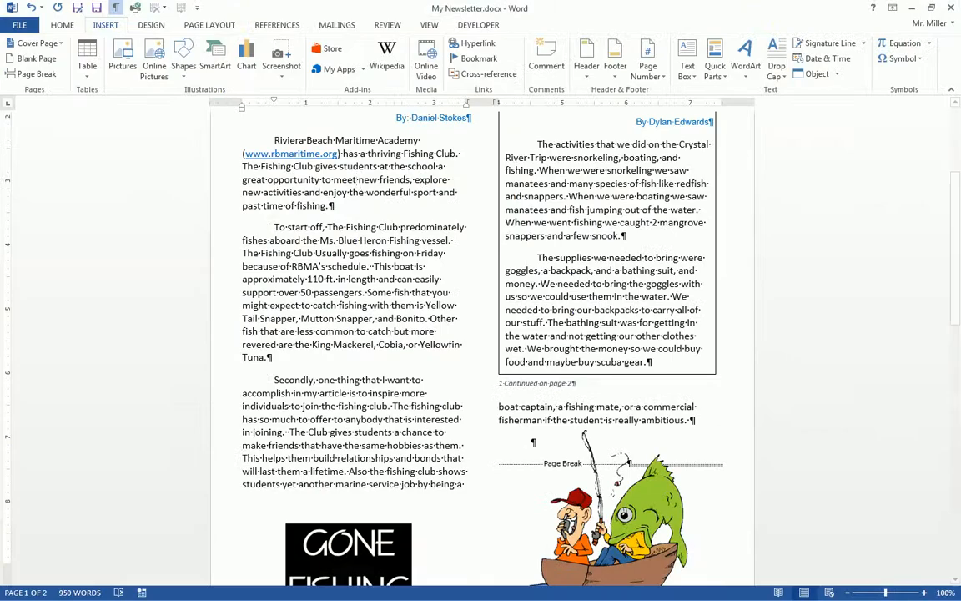
scroll(373, 367, up, 2)
scroll(374, 334, up, 2)
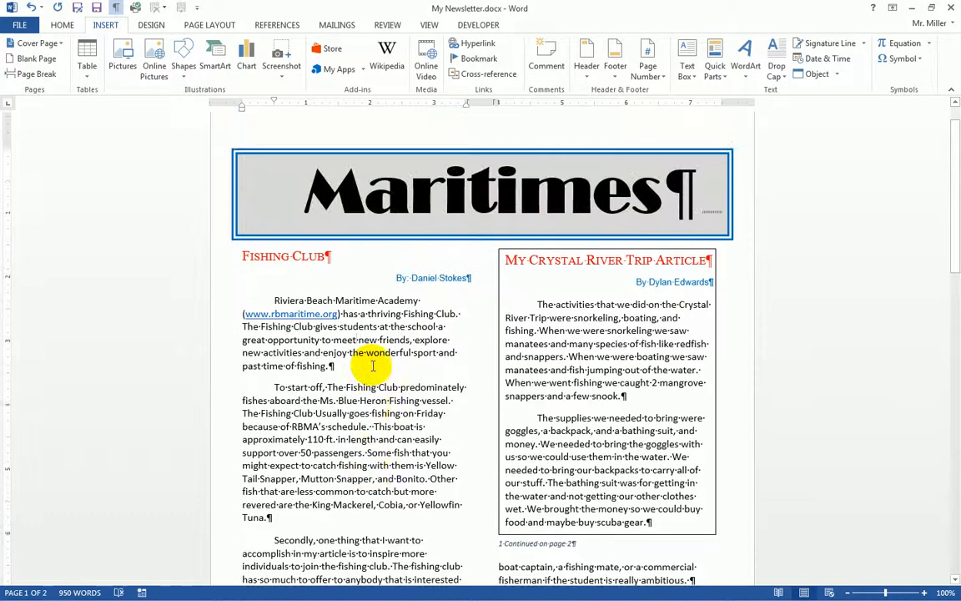
scroll(373, 363, down, 5)
scroll(372, 363, down, 10)
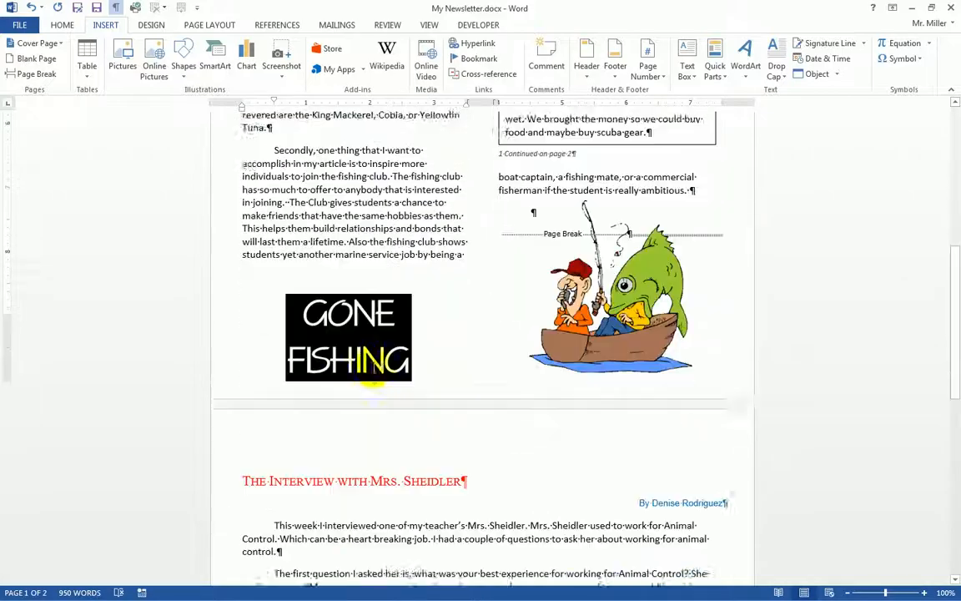
scroll(377, 373, down, 7)
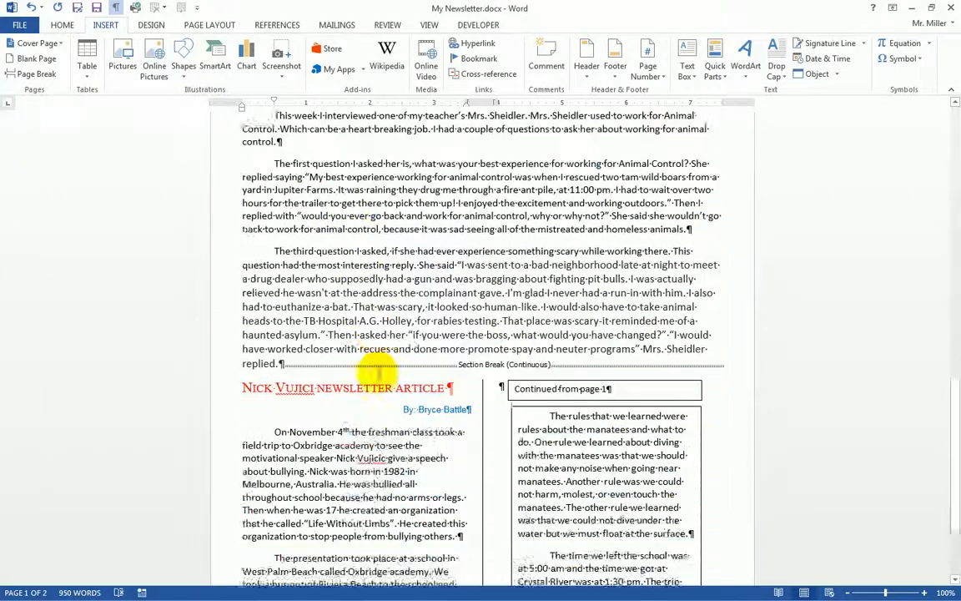
scroll(377, 373, up, 8)
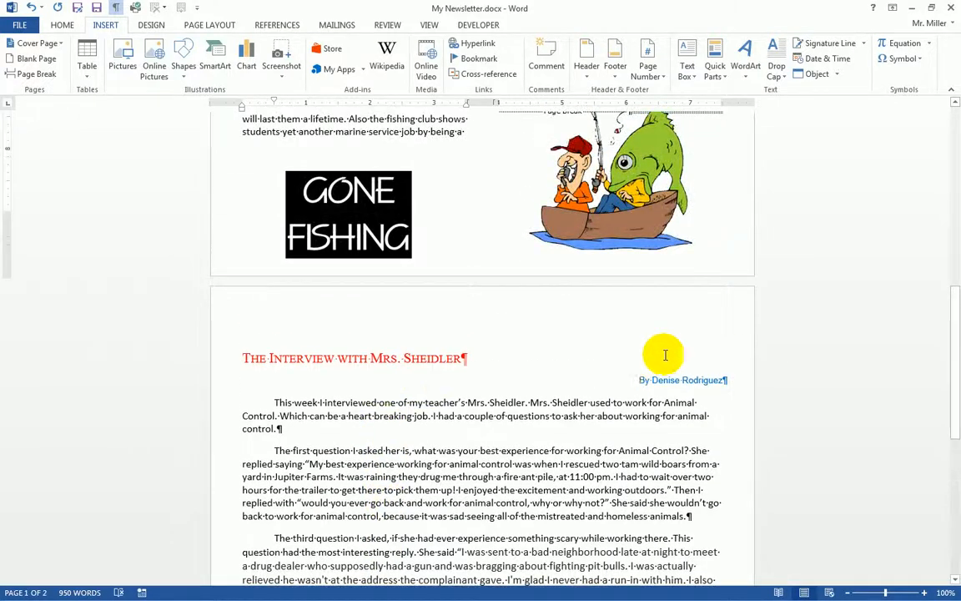
click(590, 76)
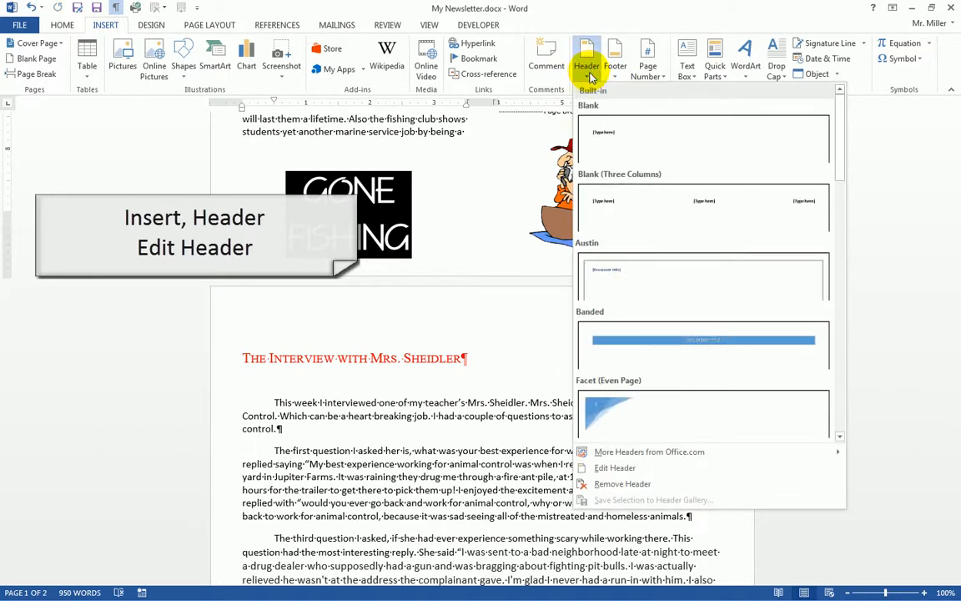
click(617, 468)
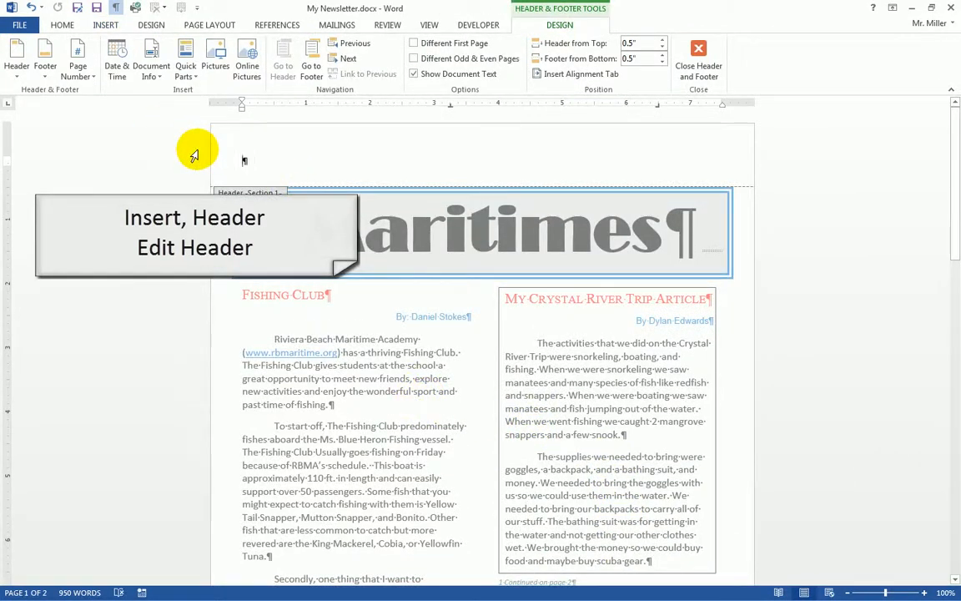
Step: Insert the word "Page" followed by a Plain Number page number at the current position in the Section 1 header
click(76, 71)
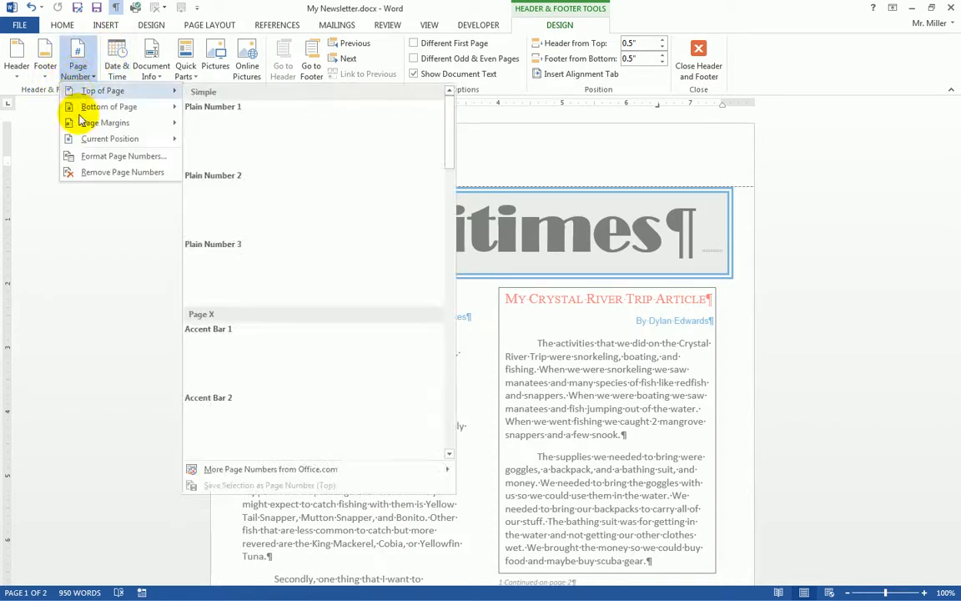
mouse_move(84, 141)
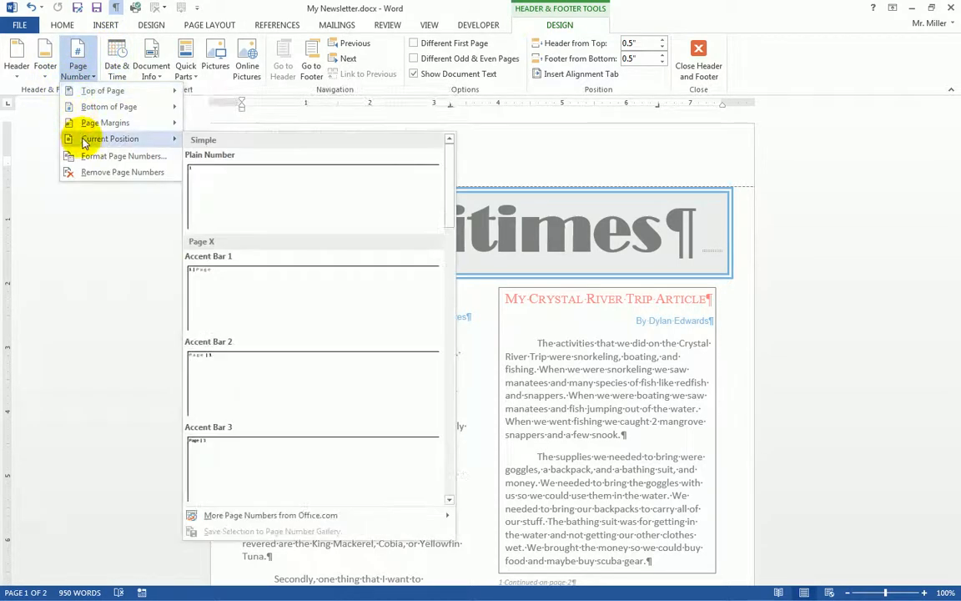
click(230, 189)
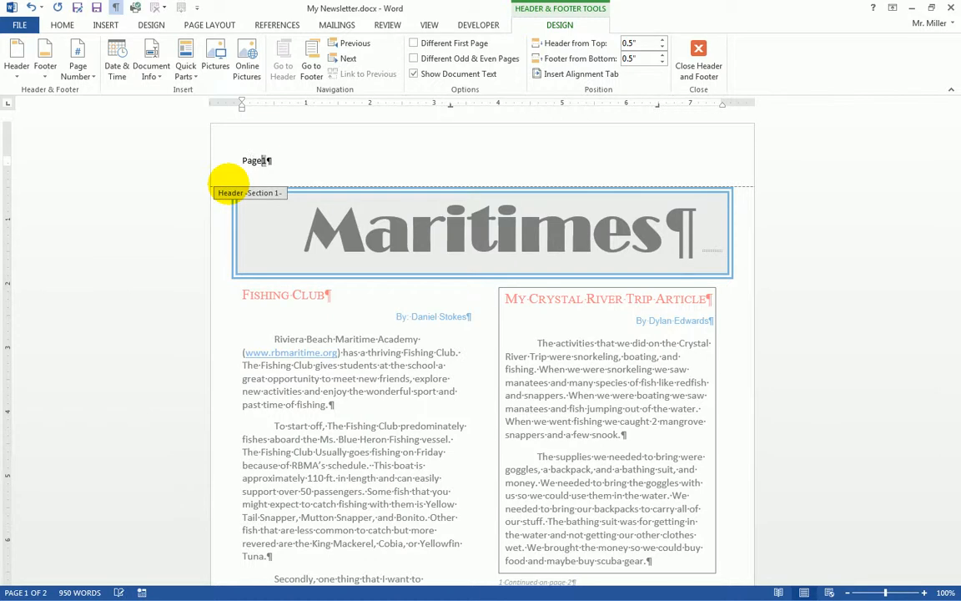
Step: Turn on Different First Page for the headers and footers, and compare the headers of pages 1 and 2
click(418, 46)
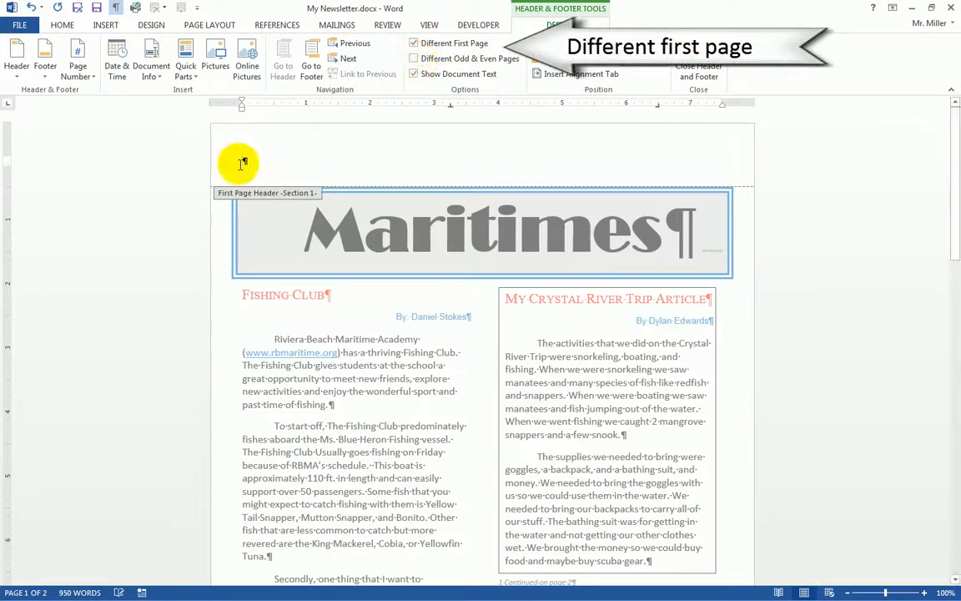
scroll(280, 161, down, 12)
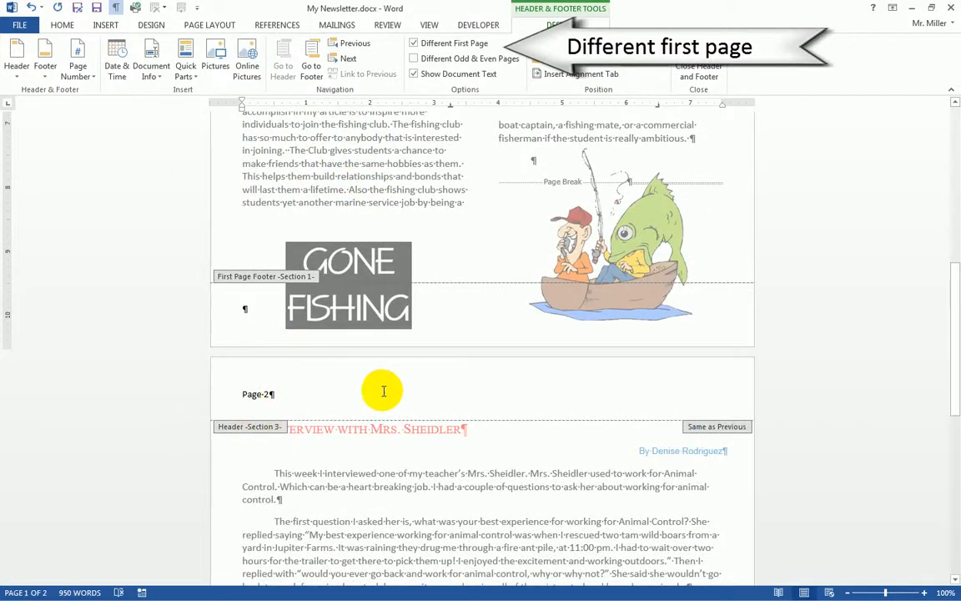
scroll(327, 392, down, 3)
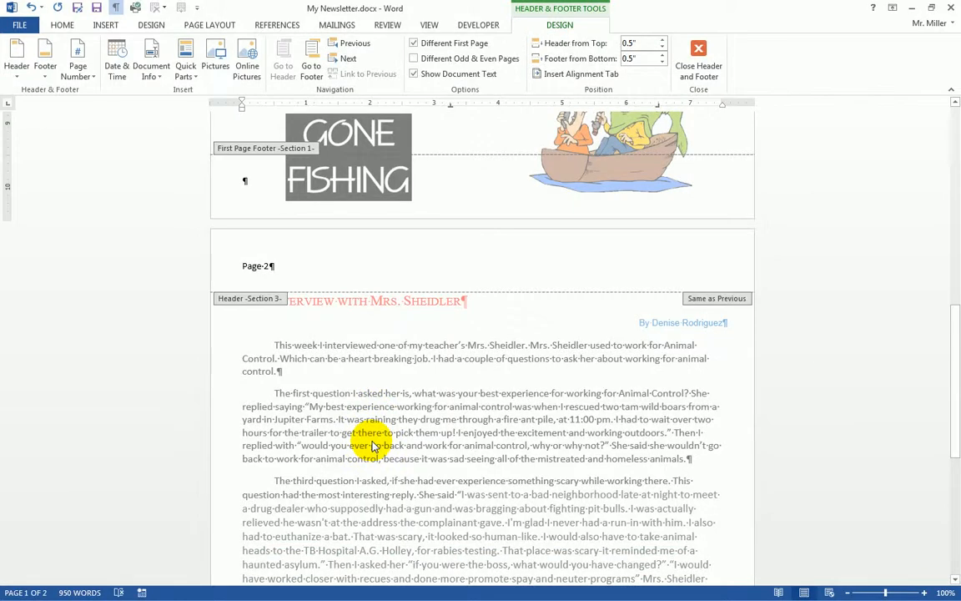
scroll(373, 446, up, 15)
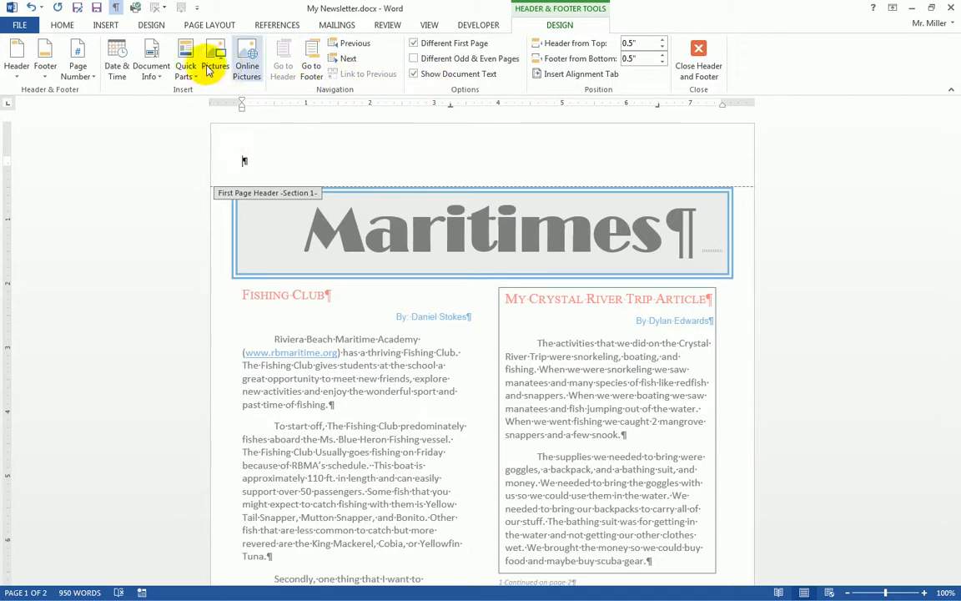
Step: Enter "Maritimes" centered in the first page header and compare it with the header on page 2
click(62, 25)
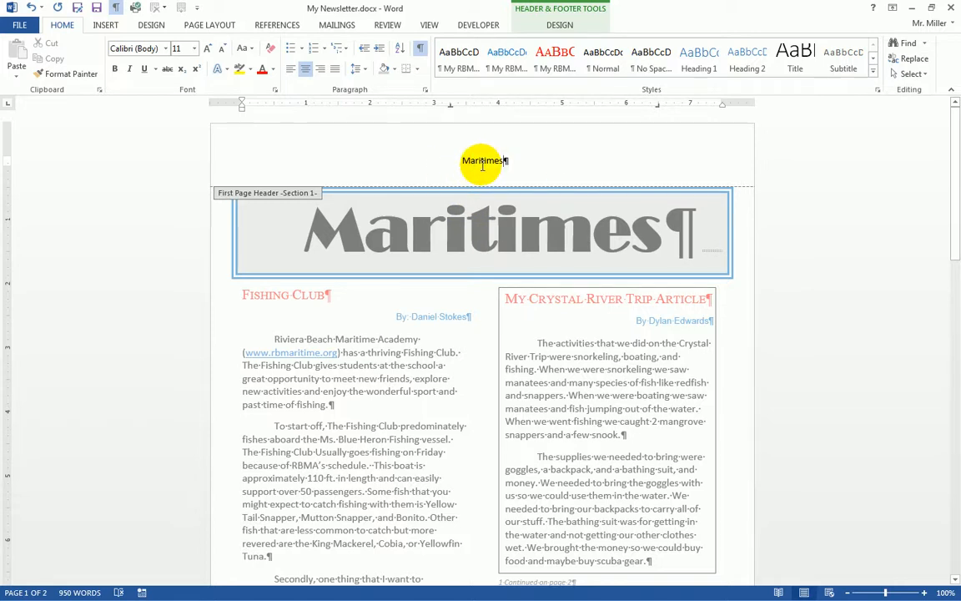
scroll(483, 167, down, 10)
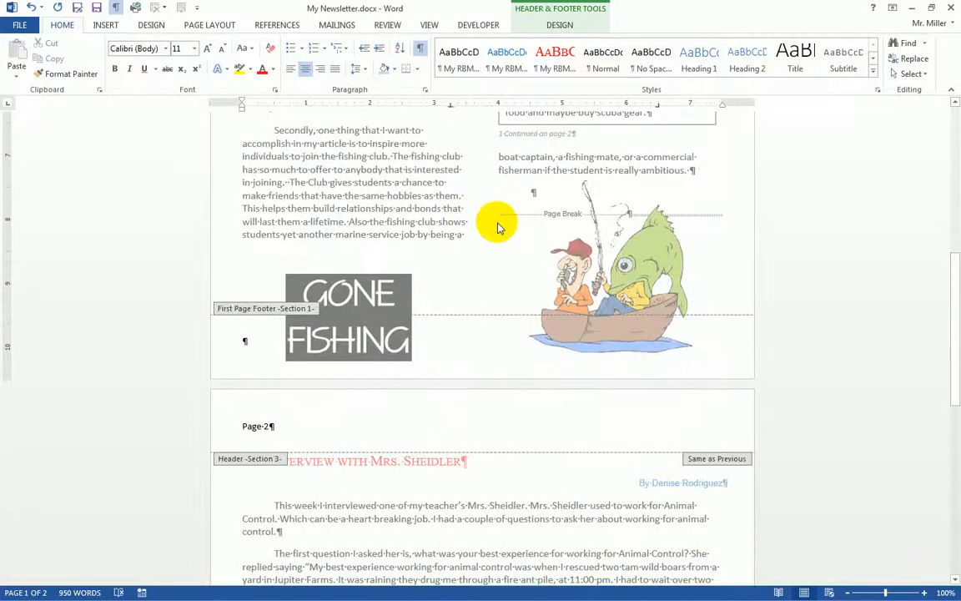
scroll(312, 425, down, 3)
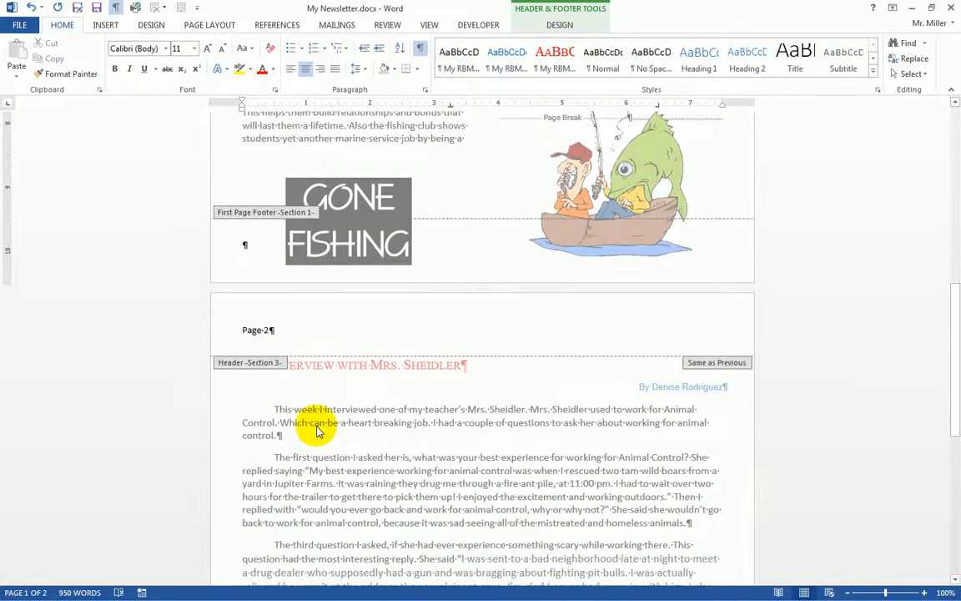
click(557, 25)
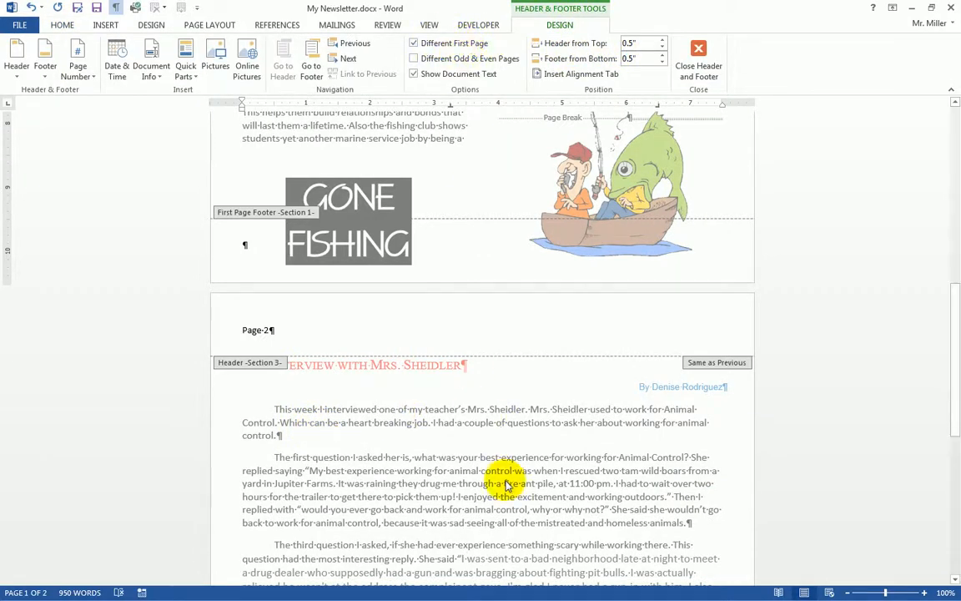
scroll(493, 482, up, 10)
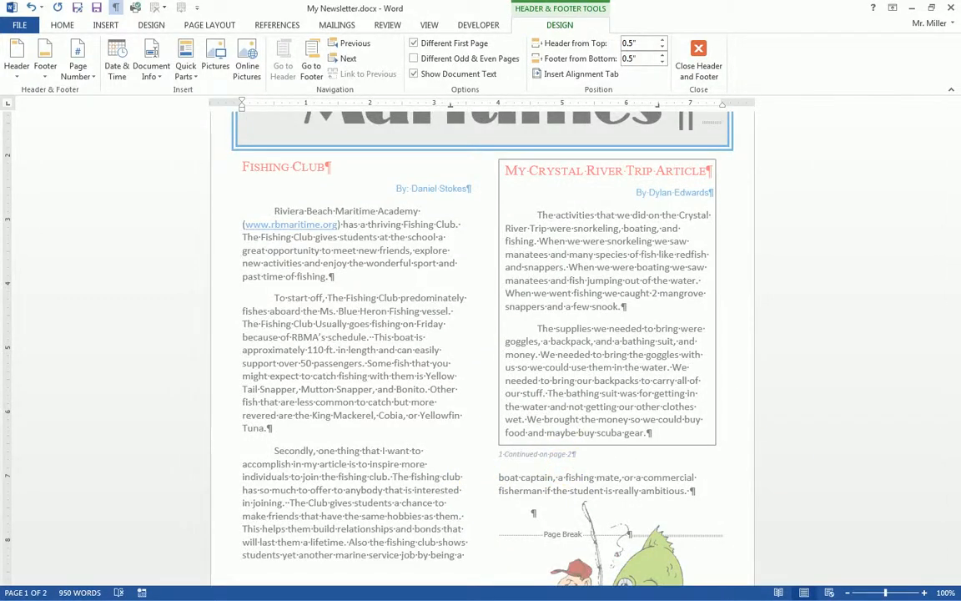
Step: Switch to the RBMA-IT Newsletter wiki page in the browser and read step 8 of the suggested assignment order
key(alt+Tab)
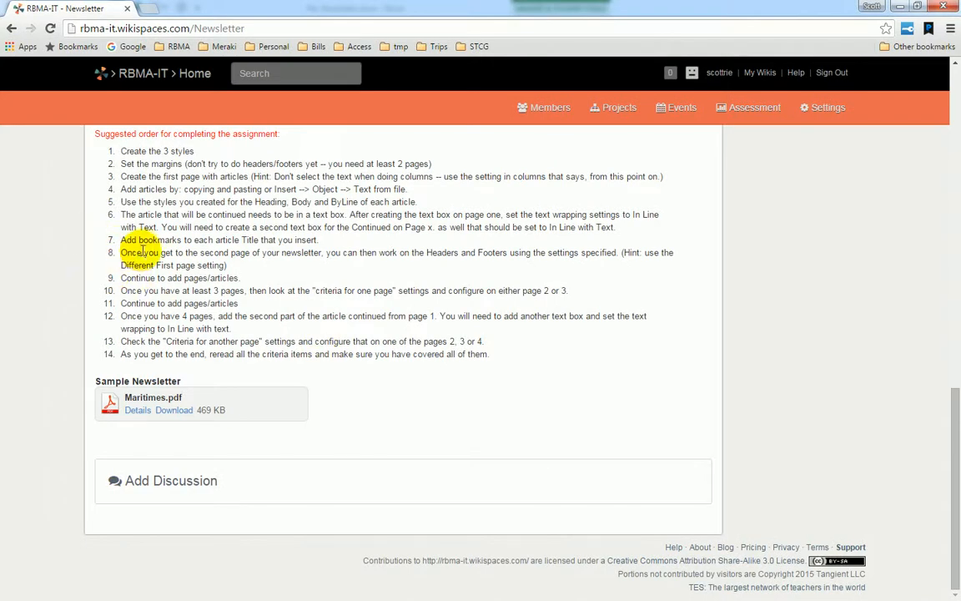
drag(121, 252, 256, 268)
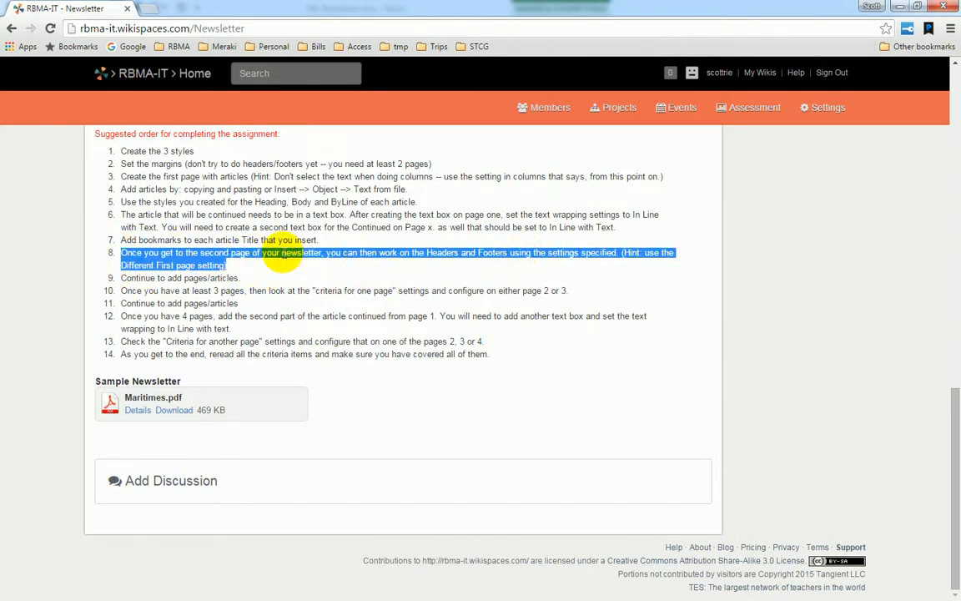
click(467, 266)
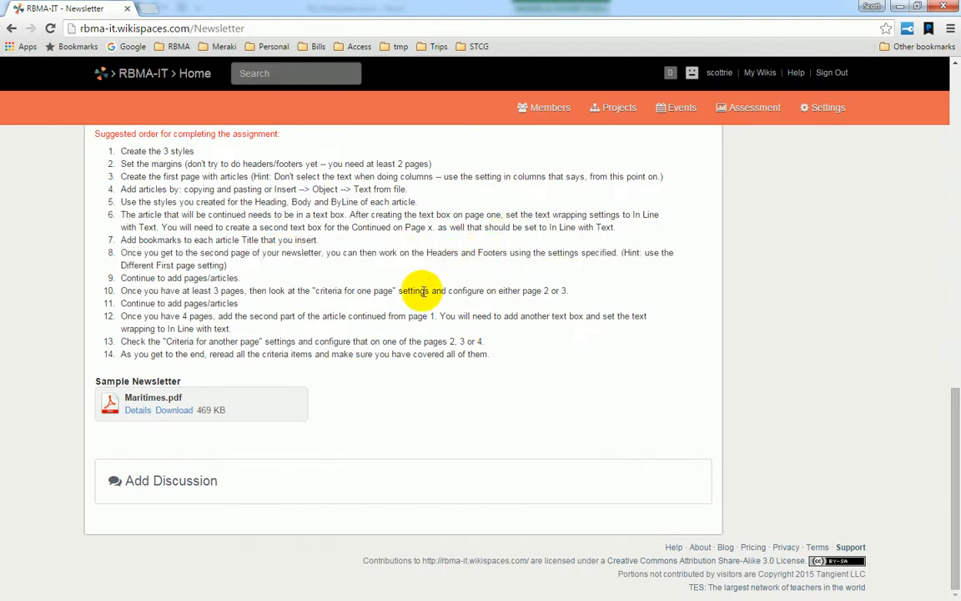
Step: Review the General criteria for the header and footer on pages 2 to 4 in the newsletter assignment
scroll(380, 308, up, 3)
scroll(379, 313, up, 5)
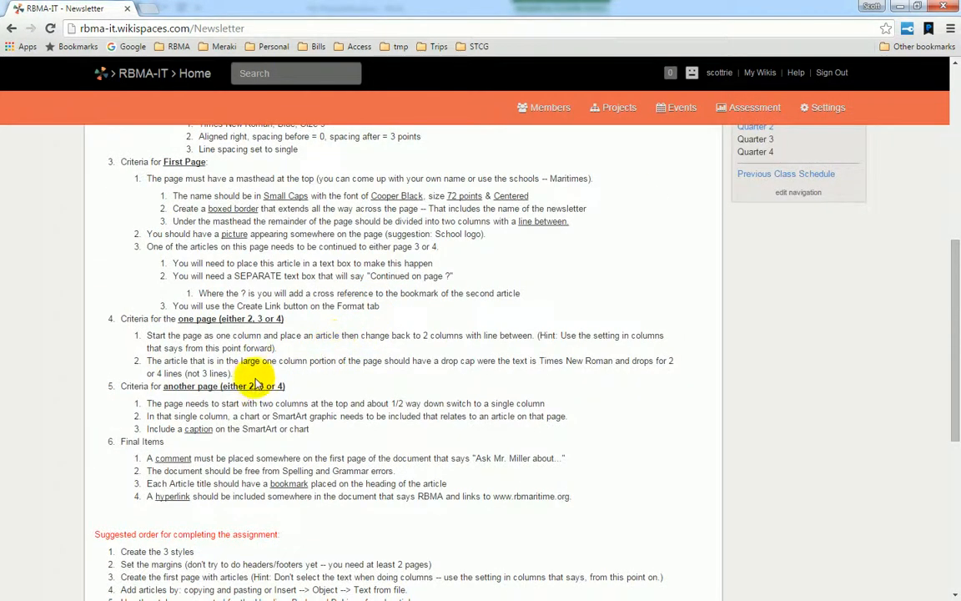
scroll(246, 377, up, 3)
scroll(248, 377, up, 3)
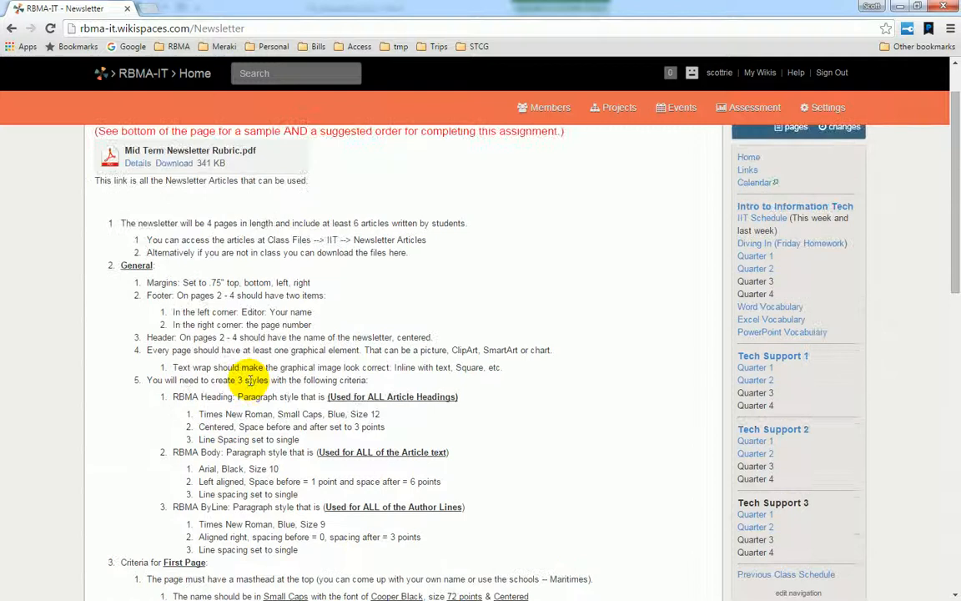
double_click(170, 337)
drag(173, 337, 455, 334)
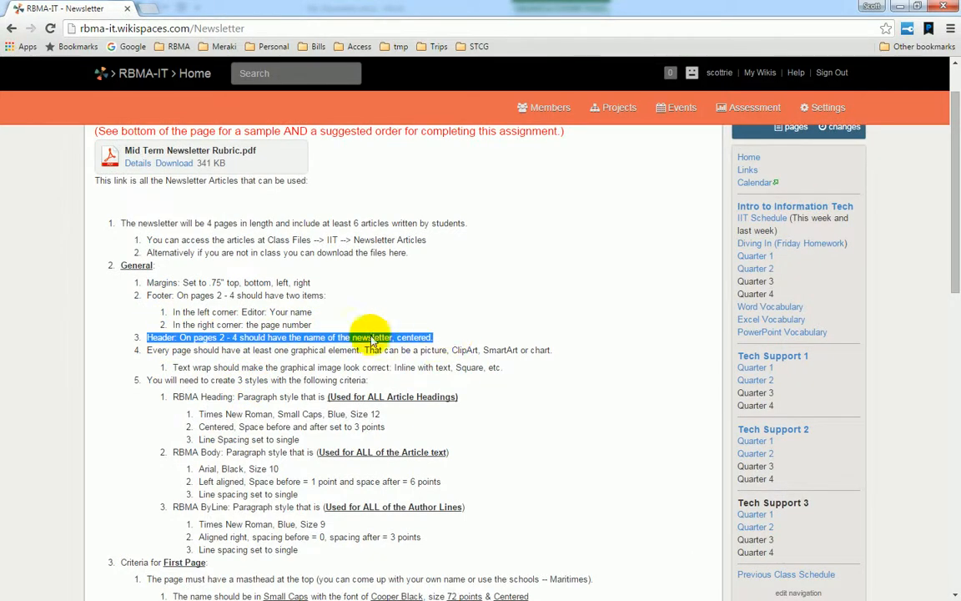
drag(148, 295, 317, 324)
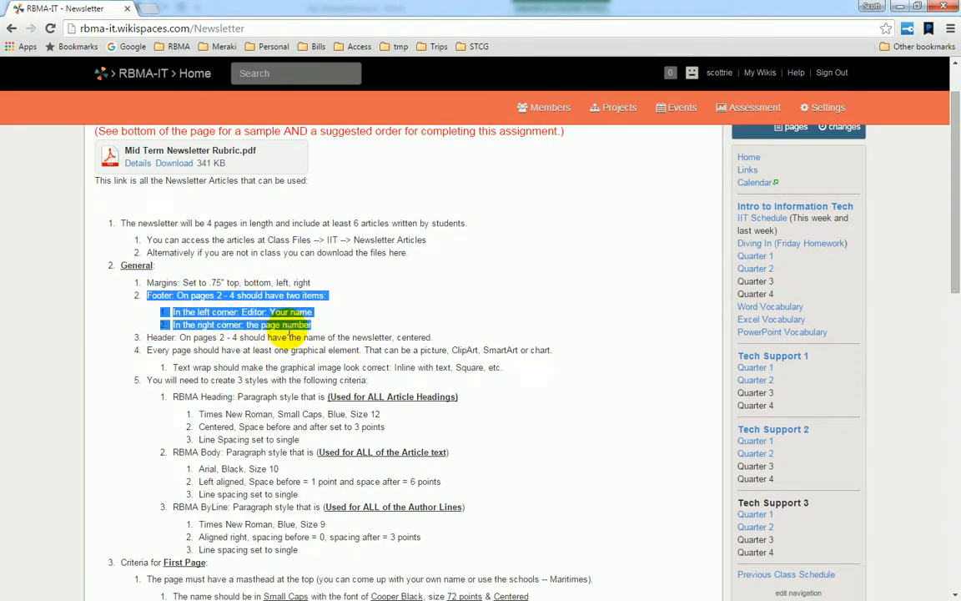
click(288, 328)
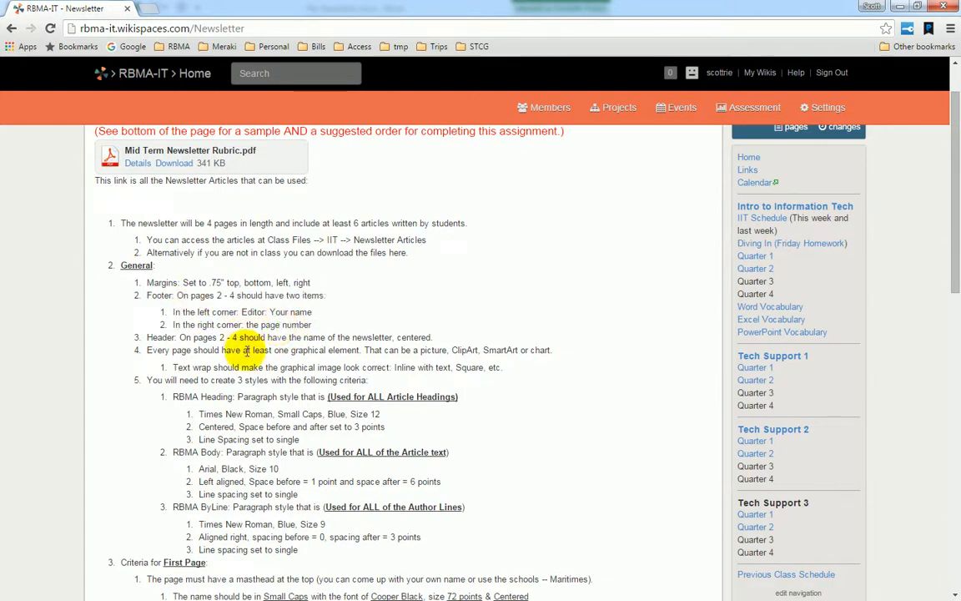
scroll(250, 350, down, 5)
scroll(255, 360, down, 3)
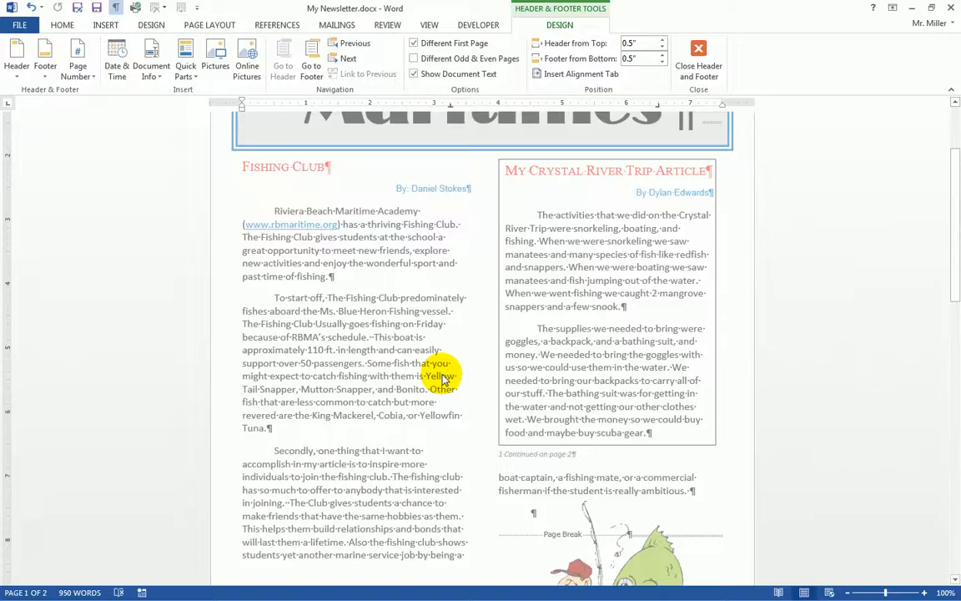
Step: Switch back to My Newsletter.docx in Word, leave header and footer editing, and save the document
scroll(547, 365, up, 3)
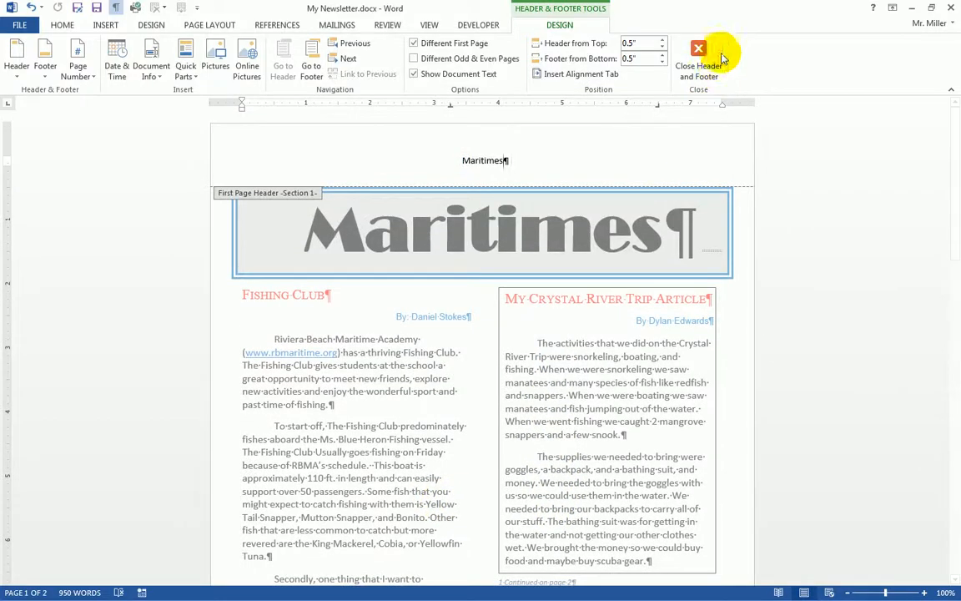
click(701, 60)
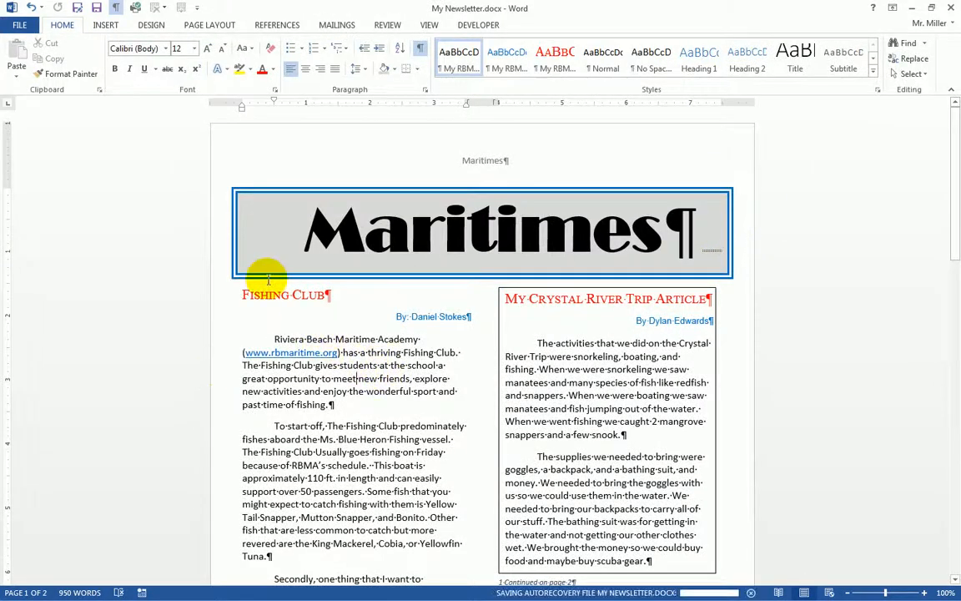
click(96, 10)
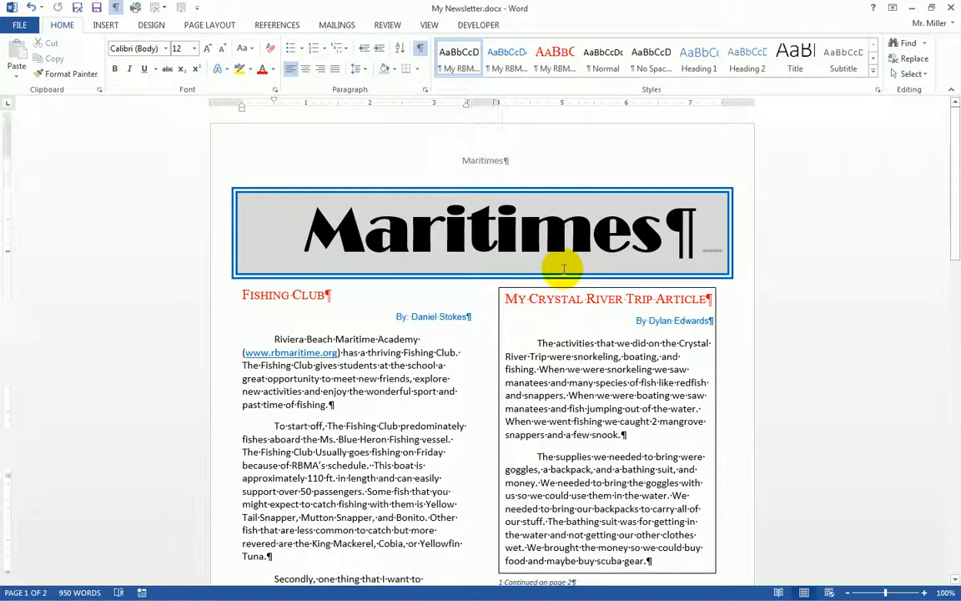
scroll(564, 268, down, 5)
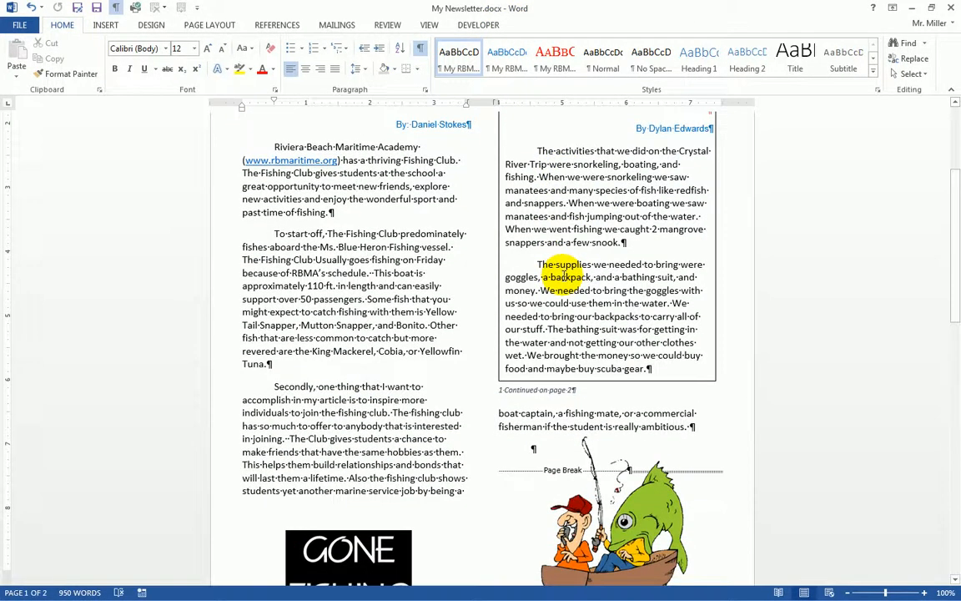
scroll(564, 275, down, 1)
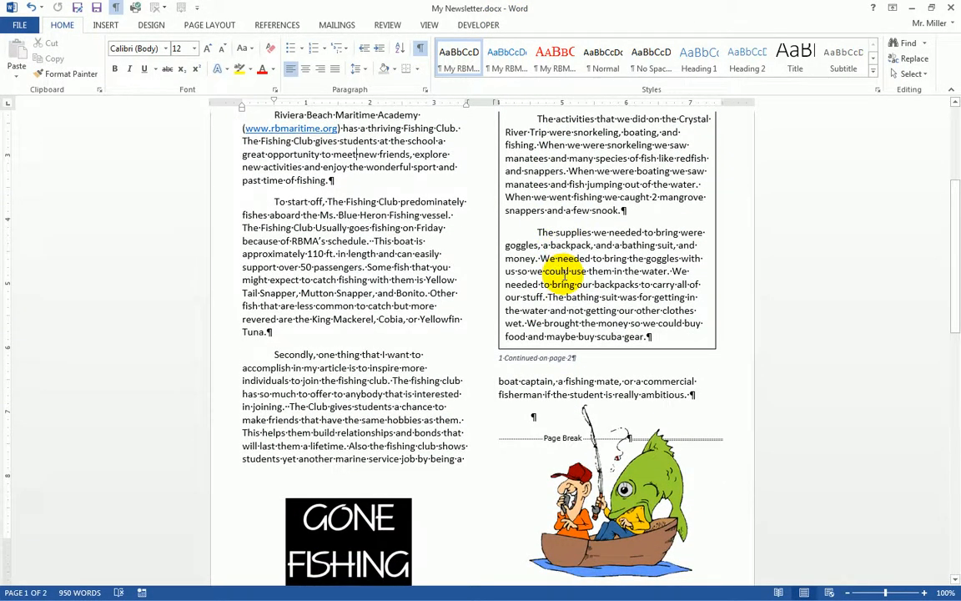